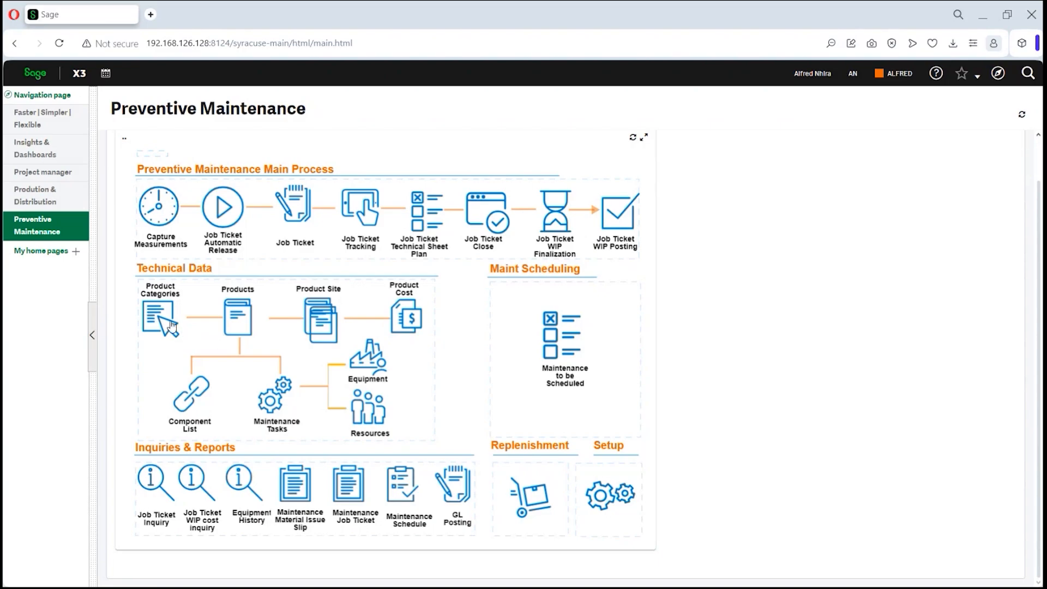
Look up the BYOUT and PMNI product categories from the Preventive Maintenance process flow, comparing their settings, and exit the category screen
{"action": "left_click", "coordinate": [164, 319]}
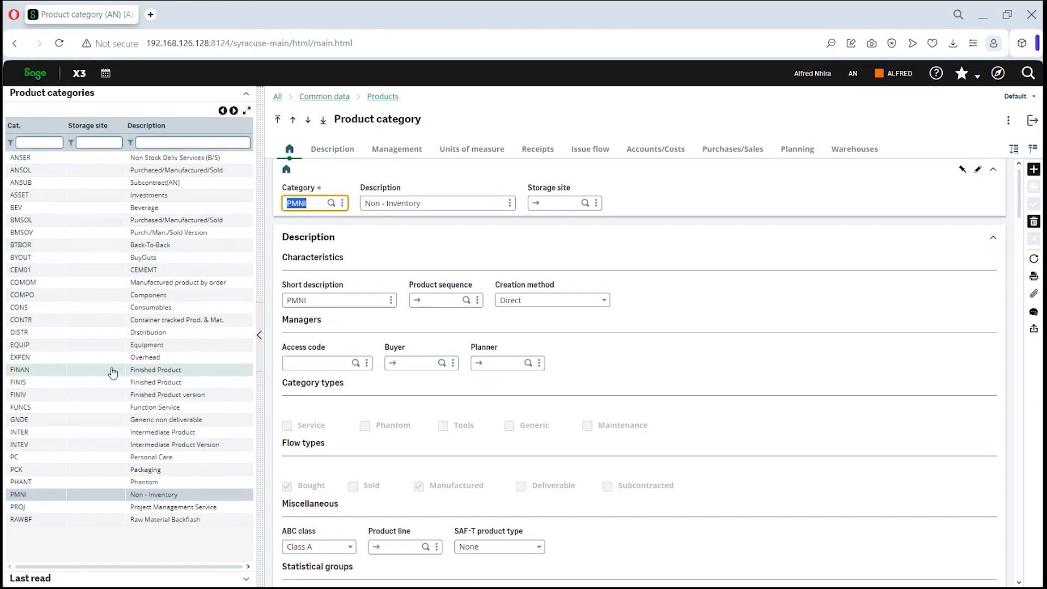
{"action": "left_click", "coordinate": [141, 262]}
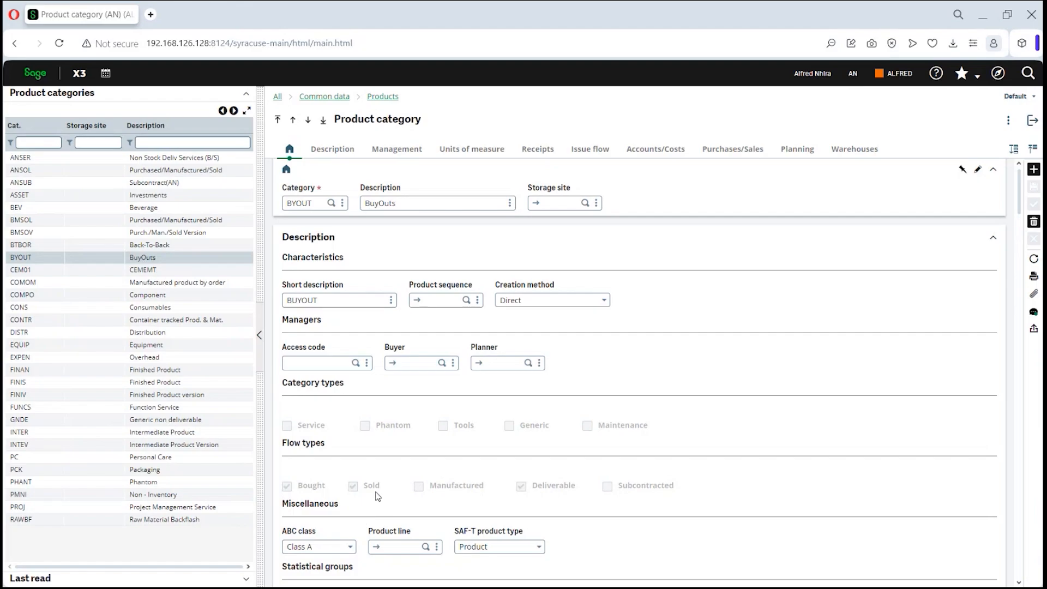
{"action": "left_click", "coordinate": [223, 579]}
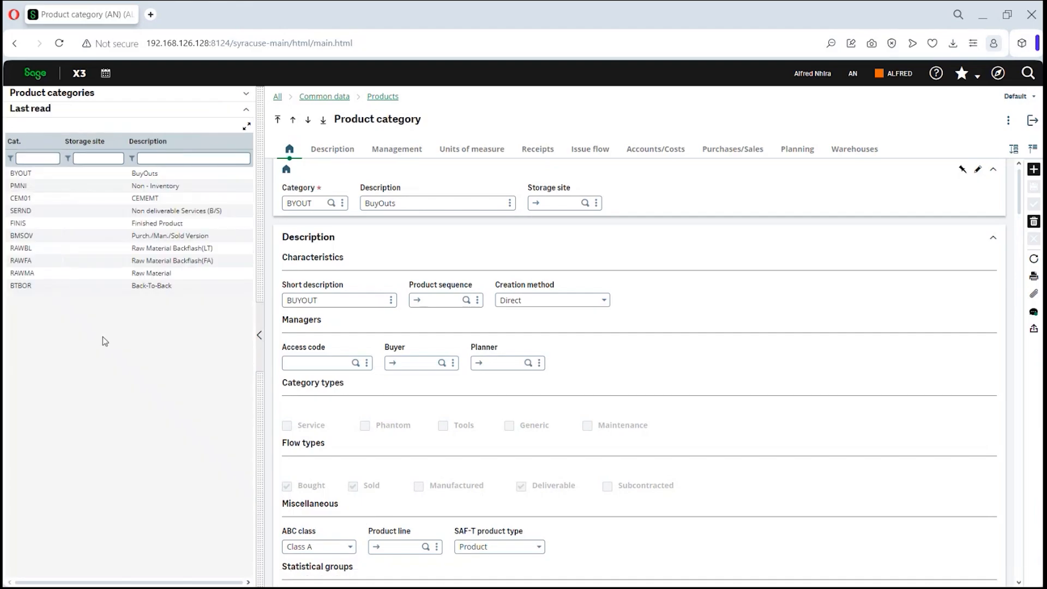
{"action": "left_click", "coordinate": [66, 191]}
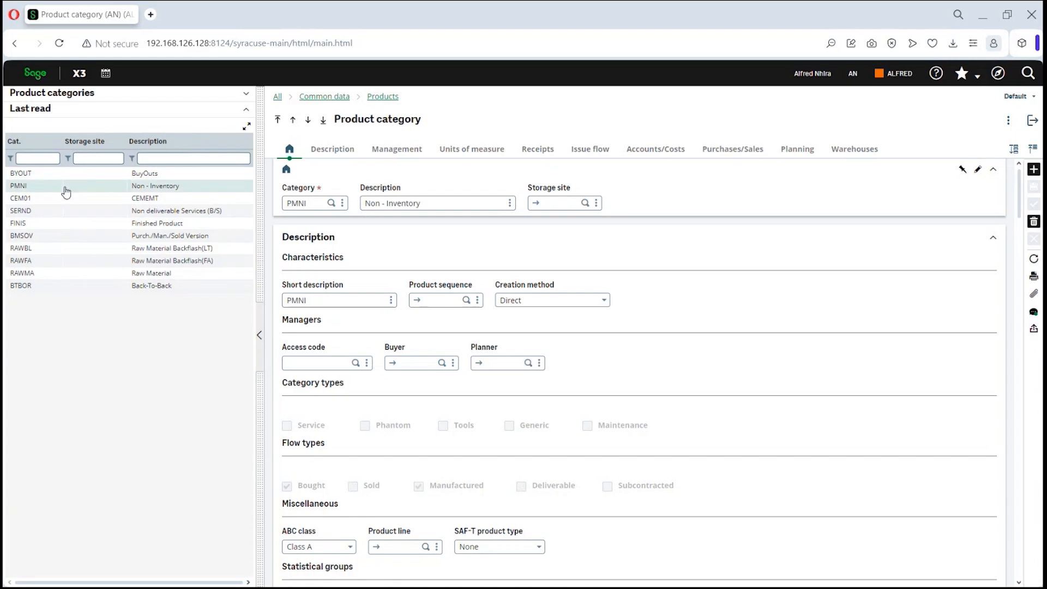
{"action": "left_click", "coordinate": [1033, 120]}
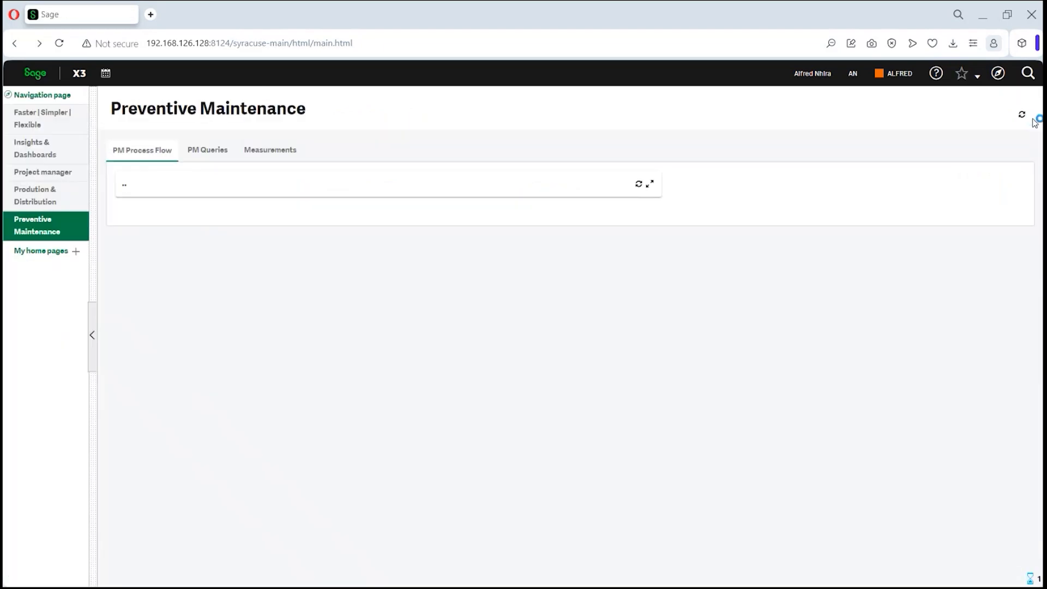
Review the photocopier product PC001, including its stock management settings, and its product-site record for SAME1
{"action": "left_click", "coordinate": [235, 368]}
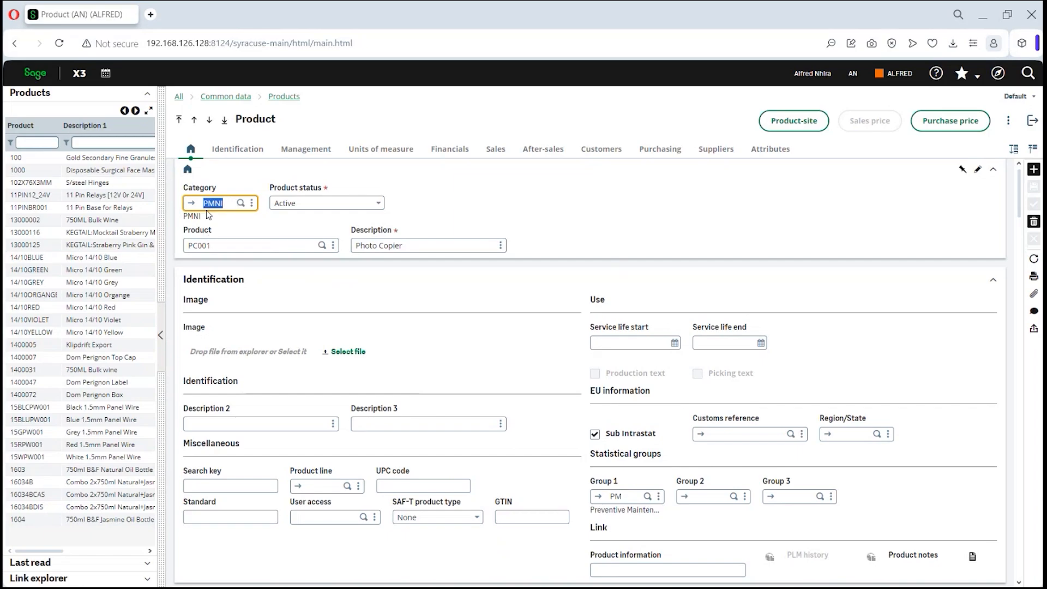
{"action": "scroll", "coordinate": [367, 336], "scroll_direction": "down", "scroll_amount": 5}
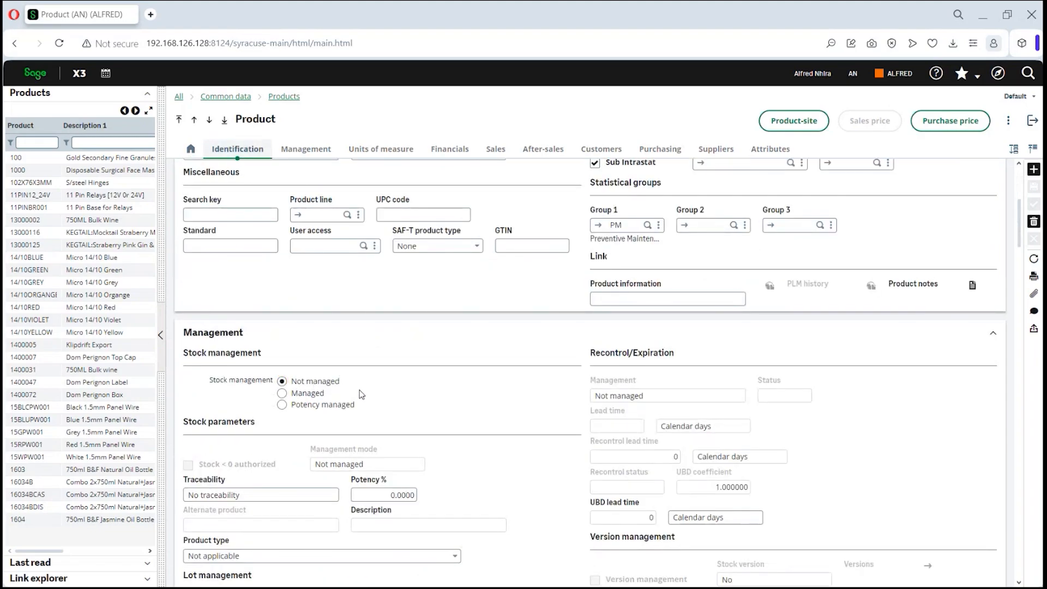
{"action": "scroll", "coordinate": [361, 393], "scroll_direction": "up", "scroll_amount": 2}
{"action": "scroll", "coordinate": [361, 392], "scroll_direction": "up", "scroll_amount": 3}
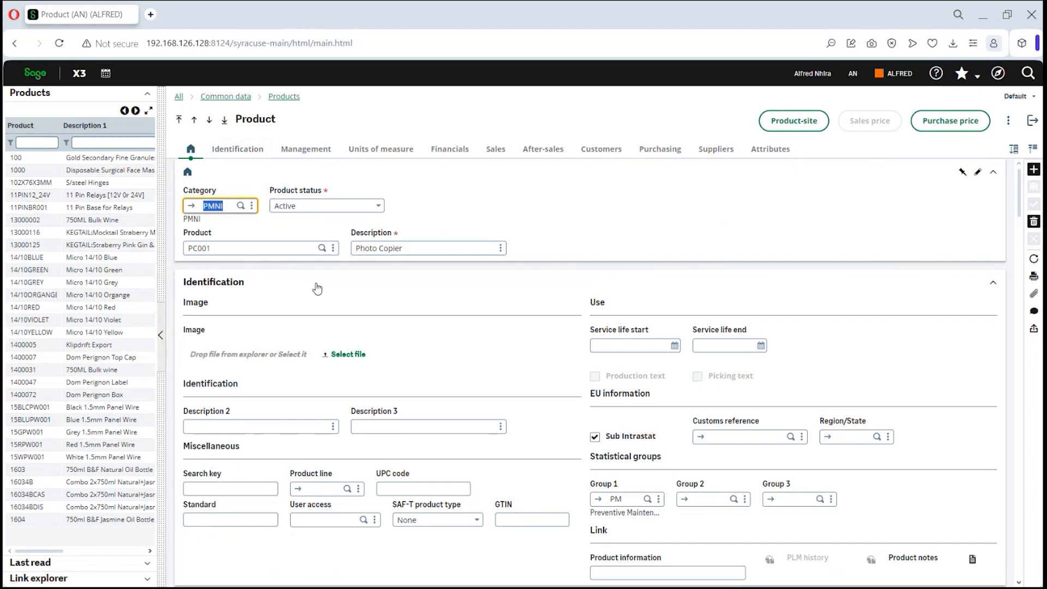
{"action": "left_click", "coordinate": [804, 135]}
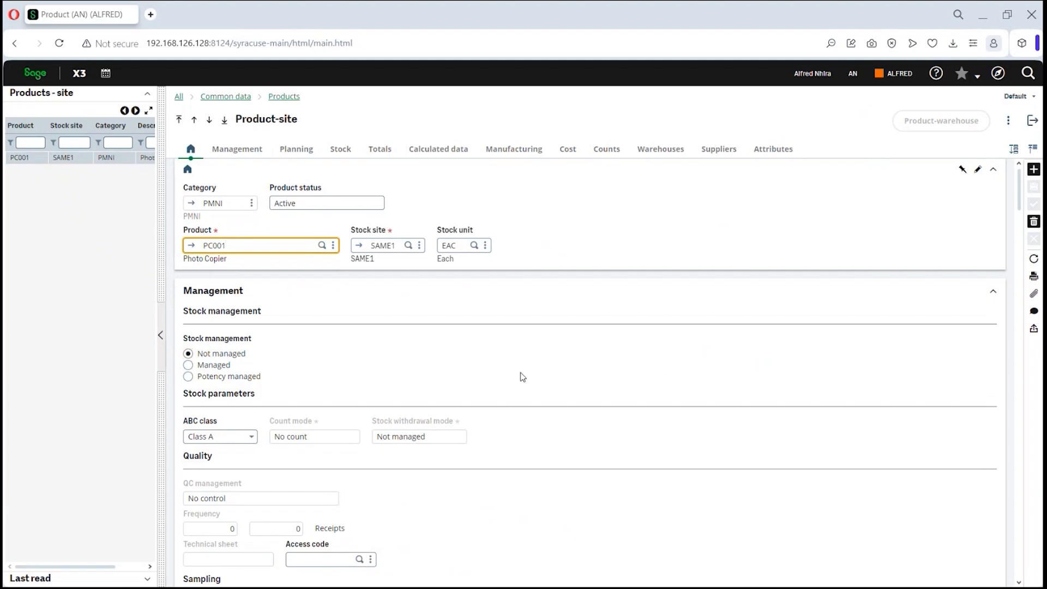
{"action": "scroll", "coordinate": [805, 327], "scroll_direction": "down", "scroll_amount": 2}
{"action": "scroll", "coordinate": [805, 330], "scroll_direction": "up", "scroll_amount": 3}
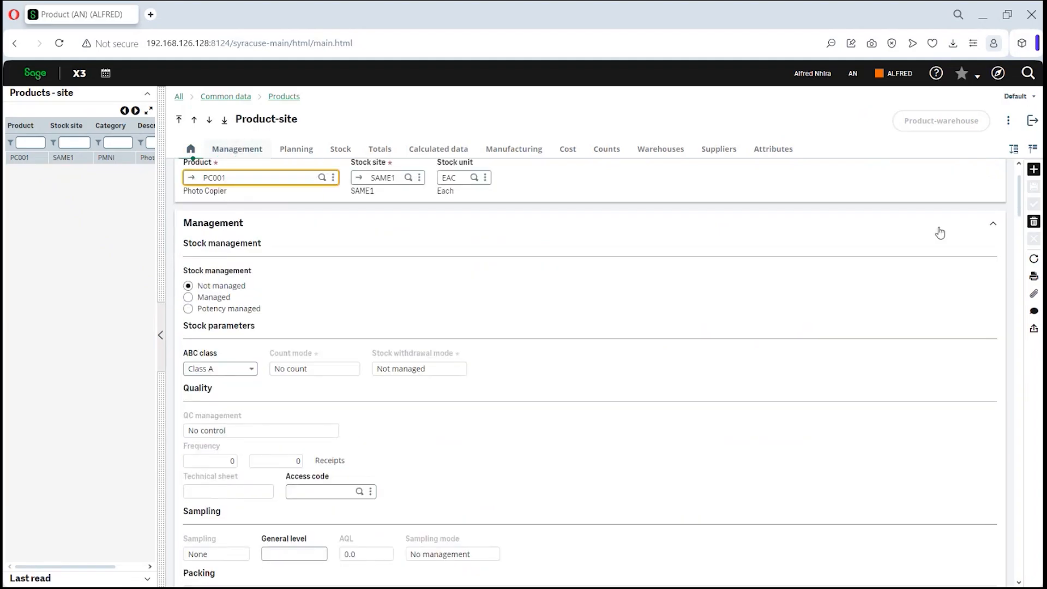
Open the standard cost of PC001 from its product-site record and review the level cost fields
{"action": "left_click", "coordinate": [1008, 121]}
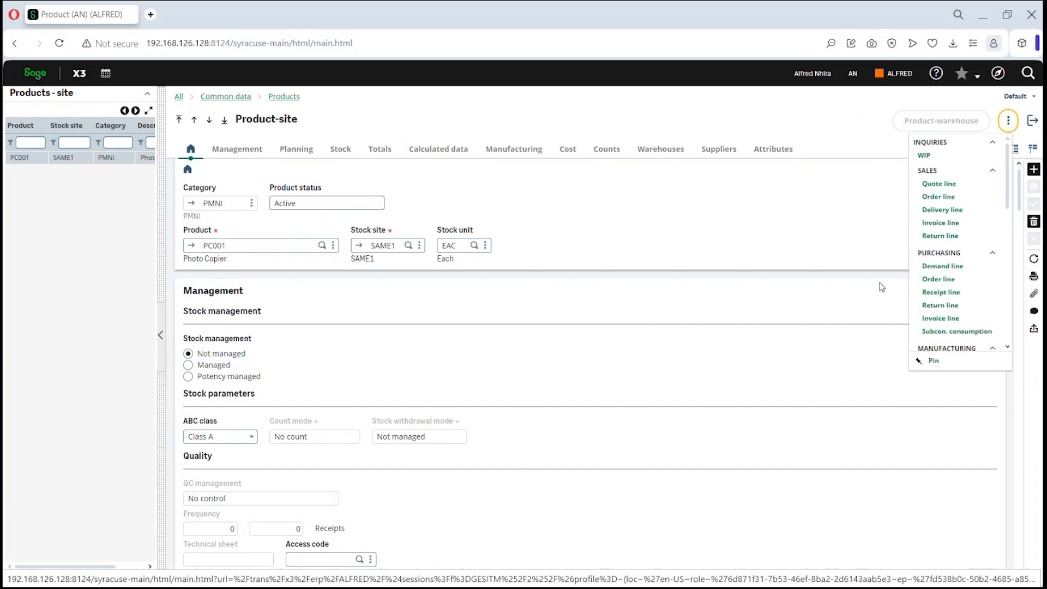
{"action": "scroll", "coordinate": [950, 296], "scroll_direction": "down", "scroll_amount": 3}
{"action": "scroll", "coordinate": [950, 296], "scroll_direction": "down", "scroll_amount": 3}
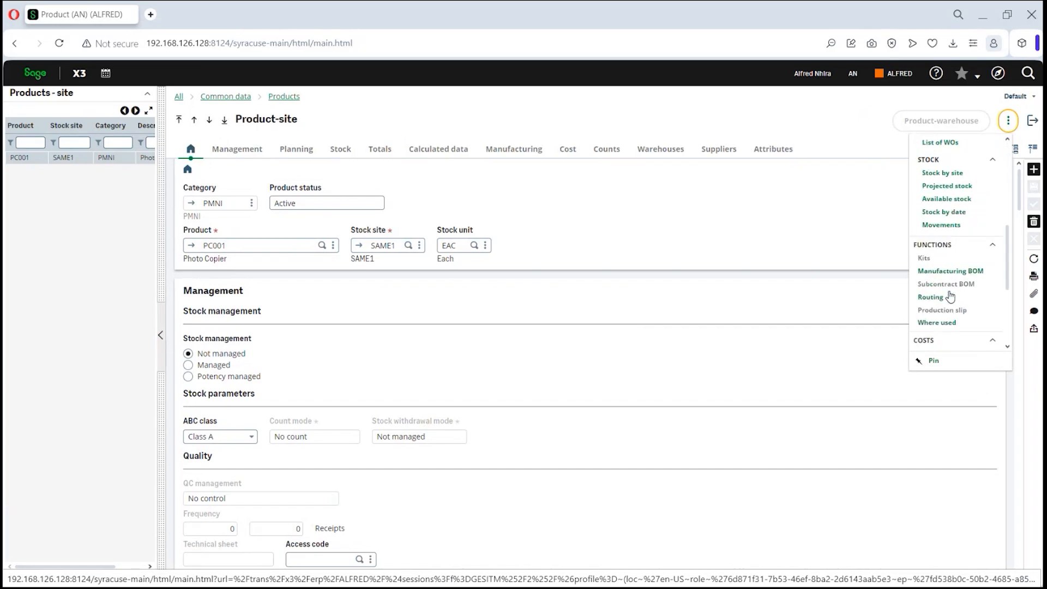
{"action": "scroll", "coordinate": [952, 328], "scroll_direction": "down", "scroll_amount": 2}
{"action": "left_click", "coordinate": [941, 287]}
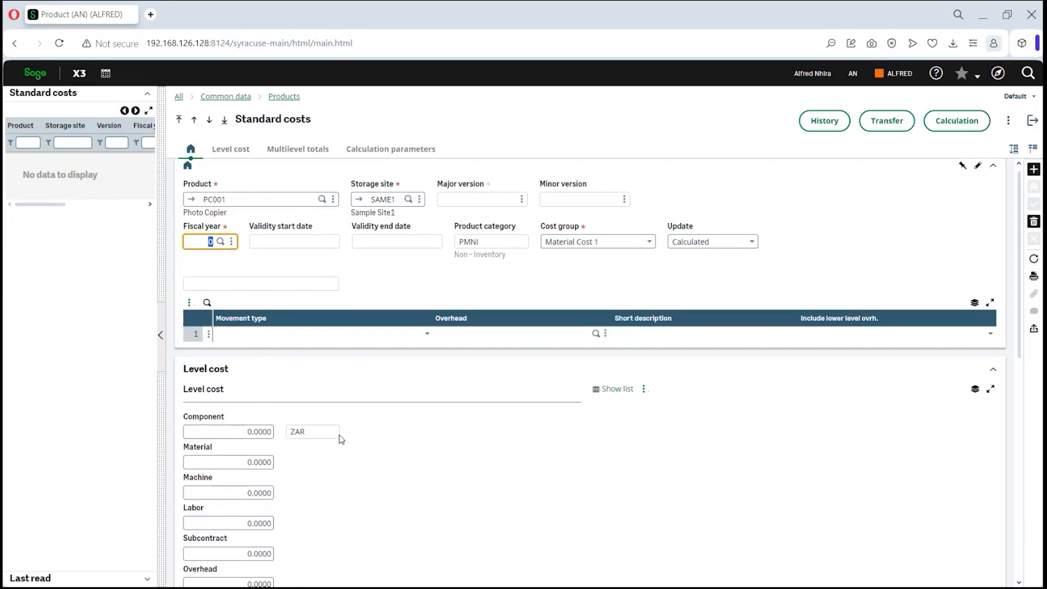
{"action": "scroll", "coordinate": [339, 437], "scroll_direction": "down", "scroll_amount": 4}
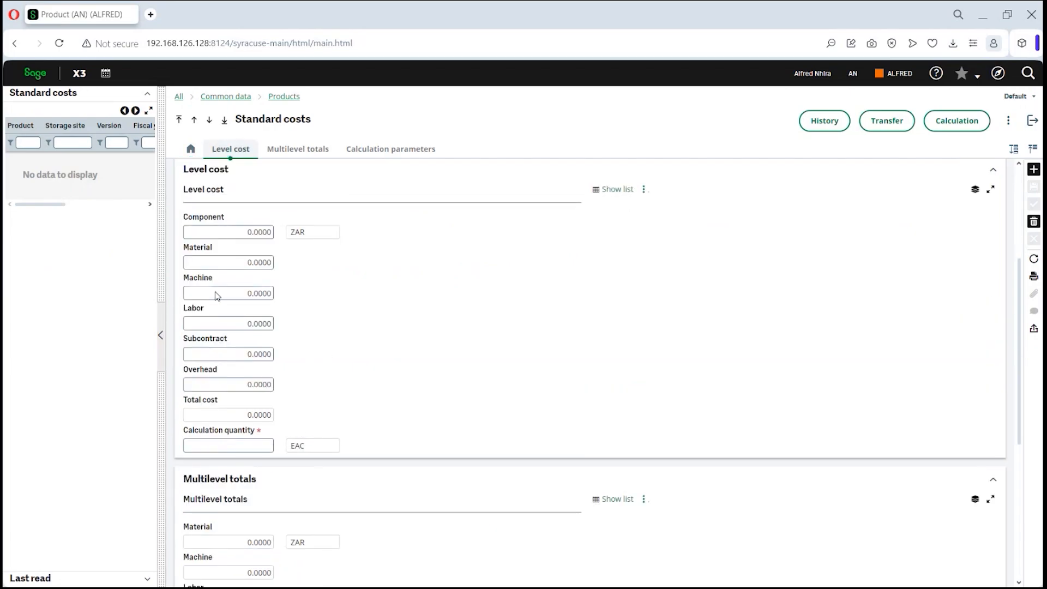
{"action": "scroll", "coordinate": [573, 283], "scroll_direction": "up", "scroll_amount": 4}
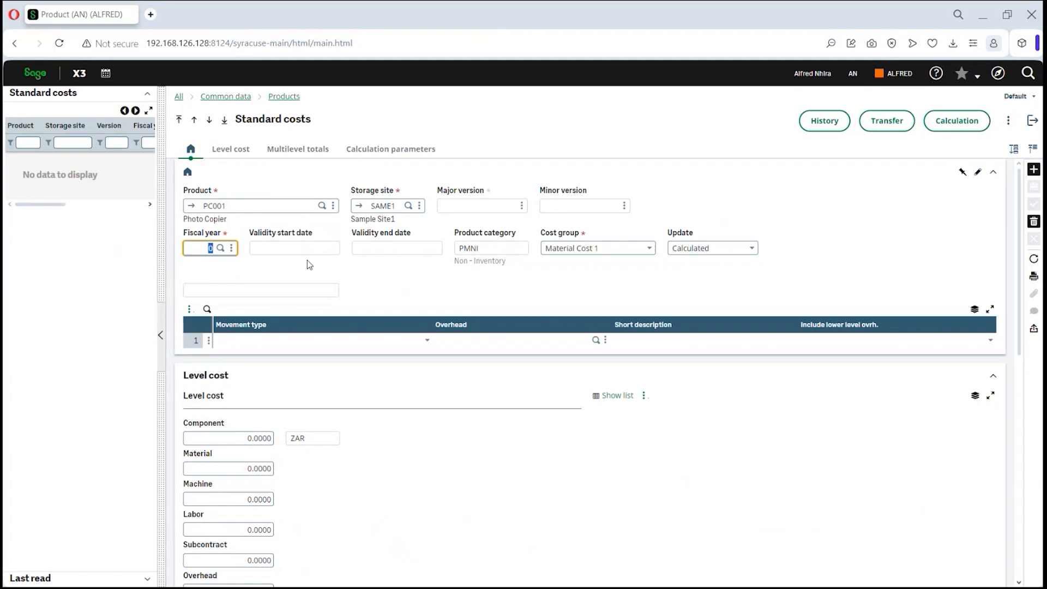
Try selecting fiscal year 6 for PC001's standard cost, look over the level cost fields, and discard the entry
{"action": "left_click", "coordinate": [219, 249]}
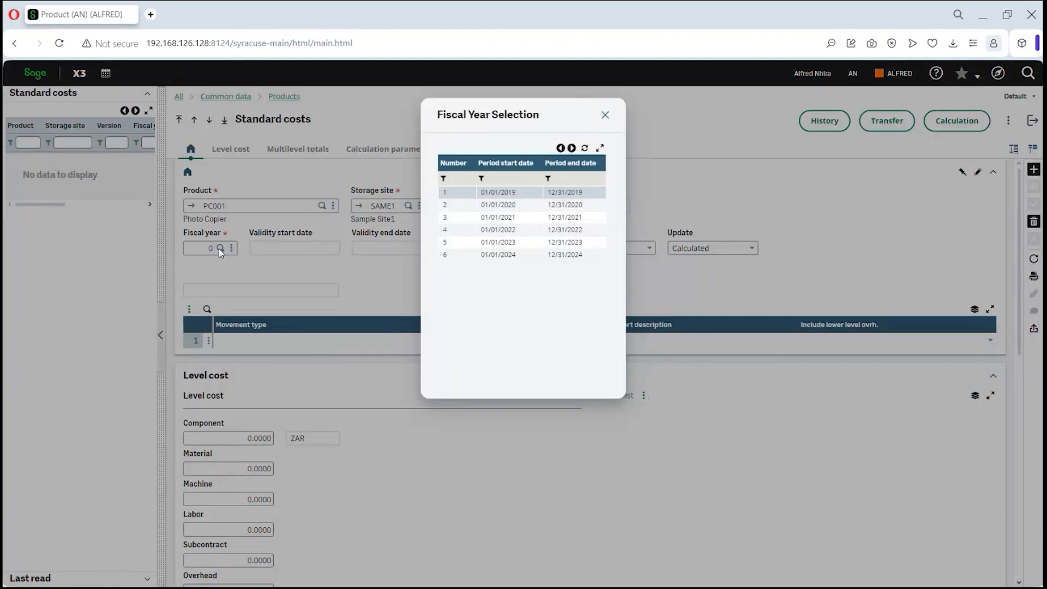
{"action": "left_click", "coordinate": [497, 255]}
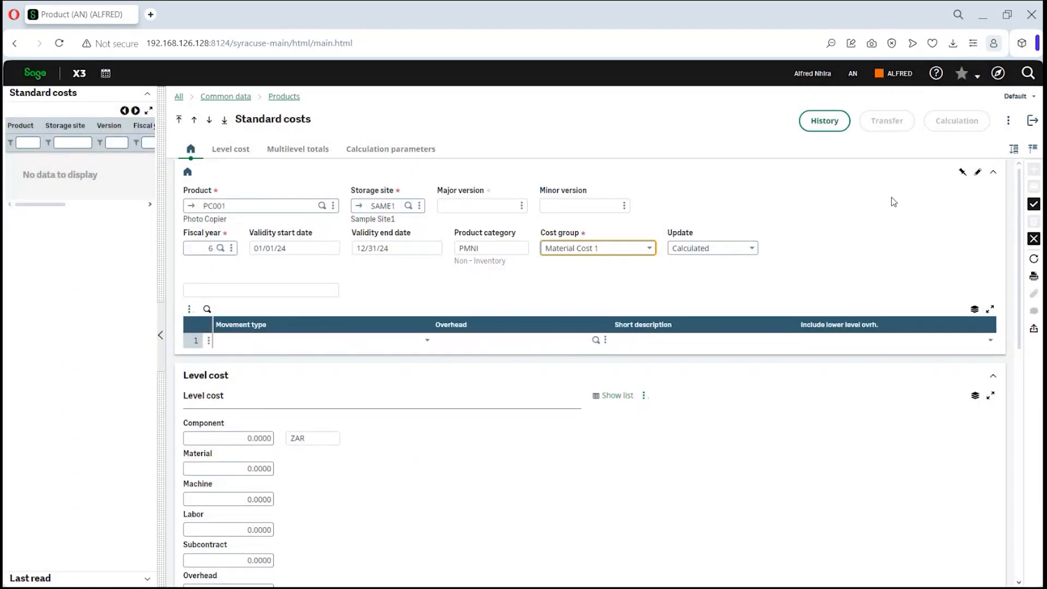
{"action": "scroll", "coordinate": [825, 357], "scroll_direction": "down", "scroll_amount": 3}
{"action": "scroll", "coordinate": [824, 355], "scroll_direction": "down", "scroll_amount": 1}
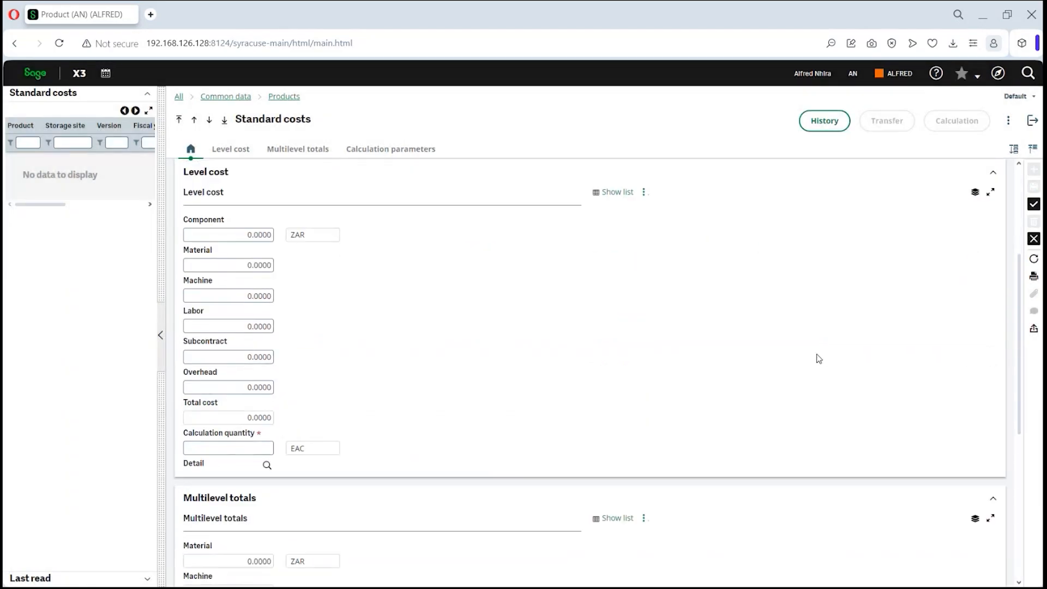
{"action": "scroll", "coordinate": [812, 348], "scroll_direction": "down", "scroll_amount": 1}
{"action": "scroll", "coordinate": [812, 348], "scroll_direction": "up", "scroll_amount": 1}
{"action": "scroll", "coordinate": [561, 360], "scroll_direction": "up", "scroll_amount": 1}
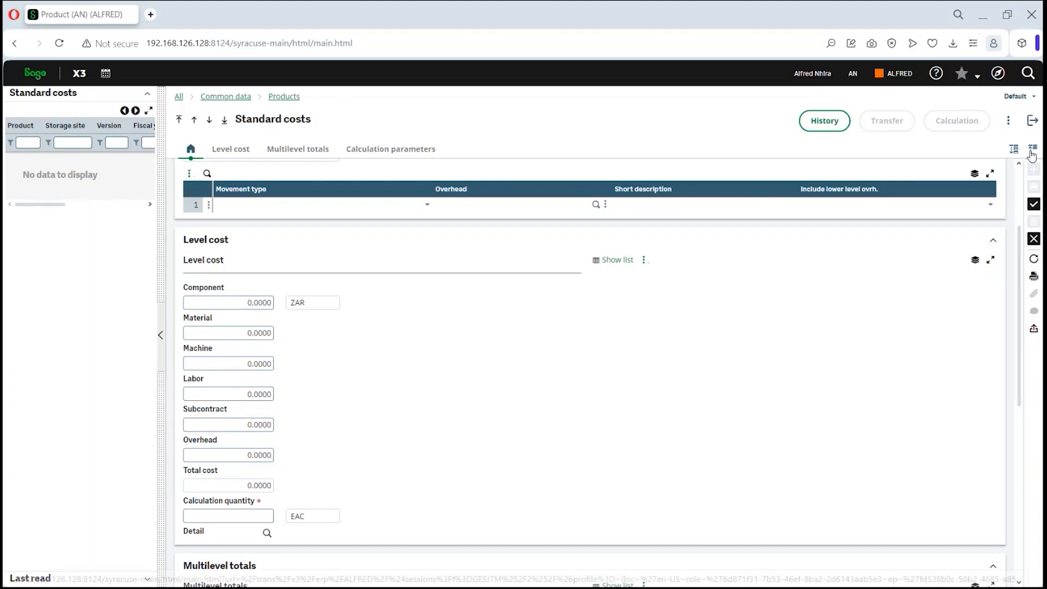
{"action": "left_click", "coordinate": [1034, 240]}
Close the standard costs, product-site and product screens to return to the Preventive Maintenance page
{"action": "left_click", "coordinate": [1035, 122]}
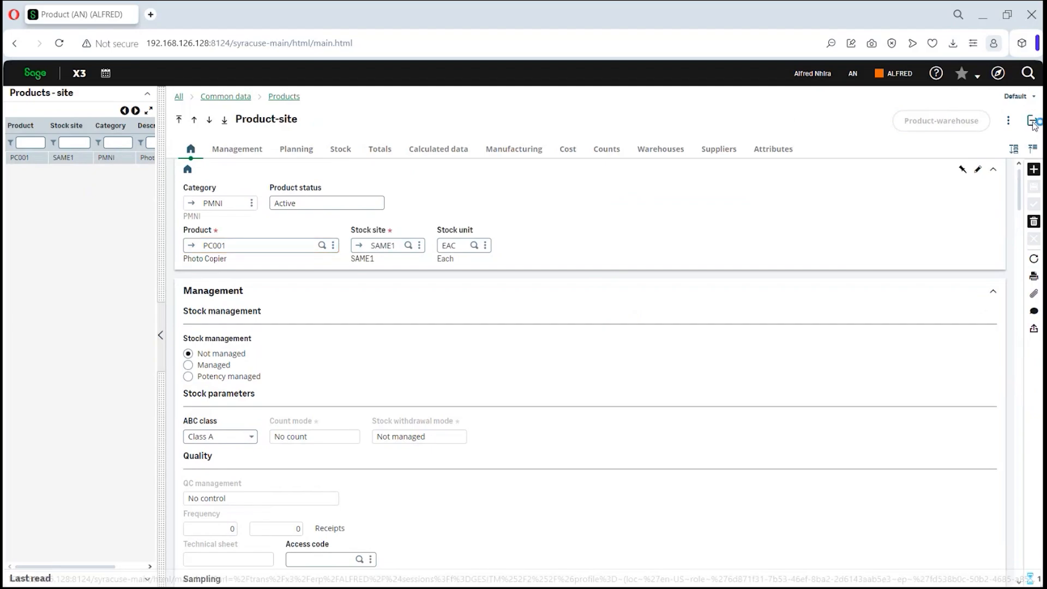
{"action": "left_click", "coordinate": [1035, 122]}
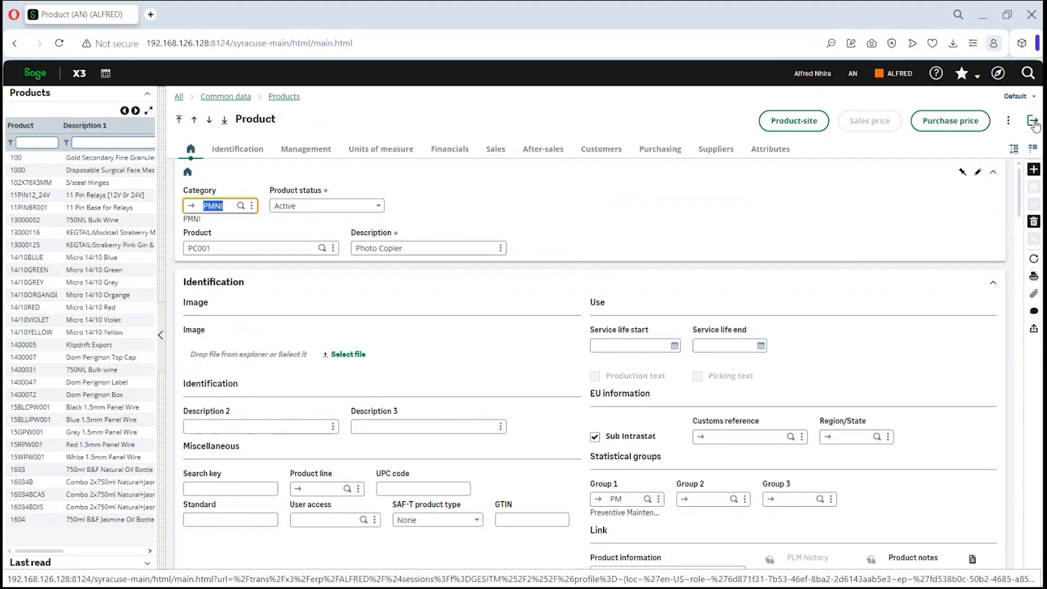
{"action": "left_click", "coordinate": [1033, 121]}
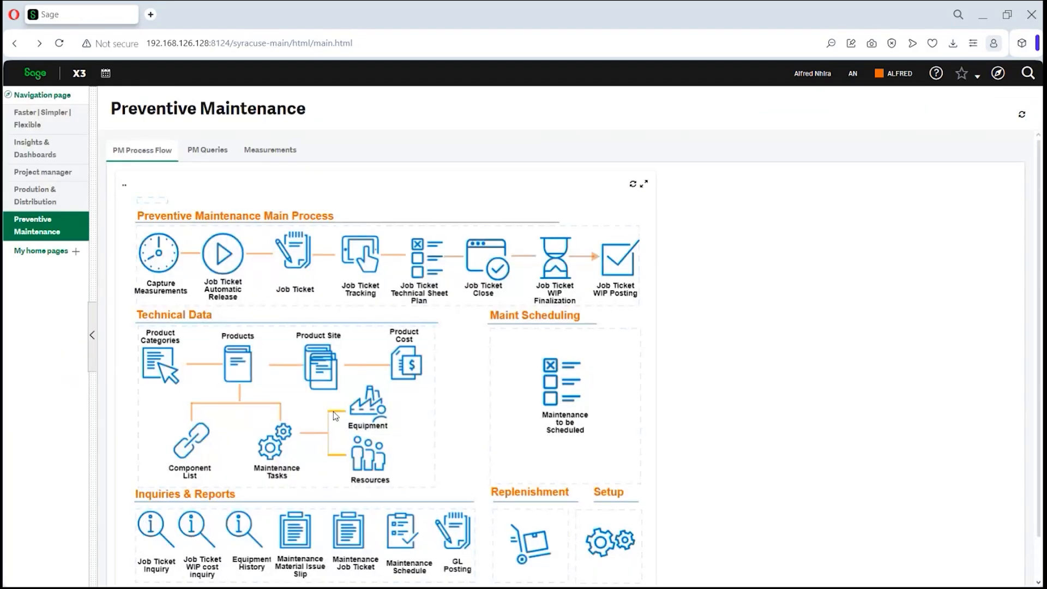
Reopen the products, apply the Preventive Maintenance selection to the product list, and open AC001 Air Condition Maintenance
{"action": "left_click", "coordinate": [232, 368]}
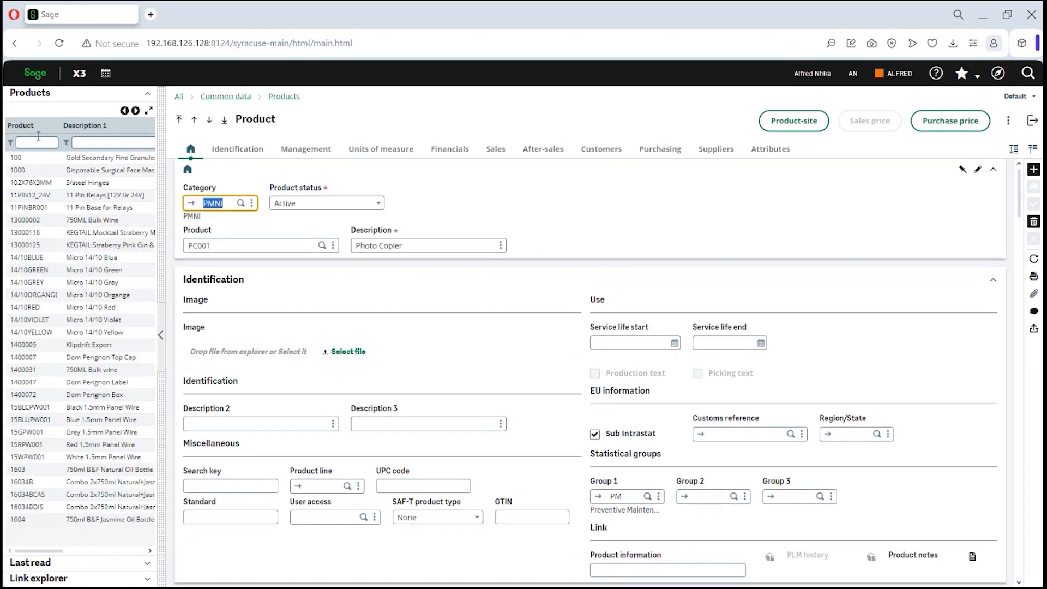
{"action": "left_click", "coordinate": [1010, 124]}
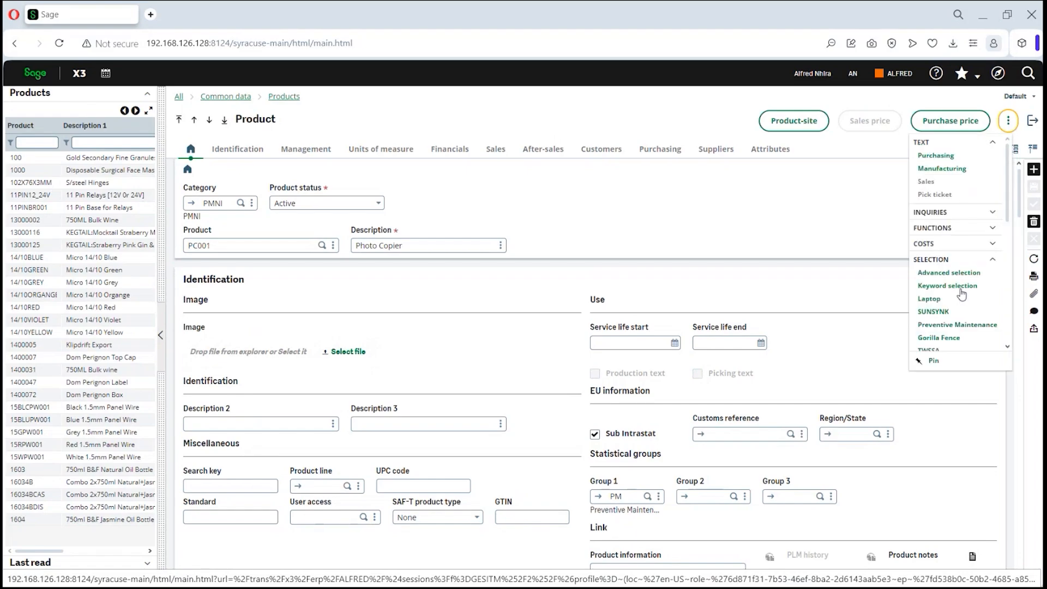
{"action": "left_click", "coordinate": [966, 325]}
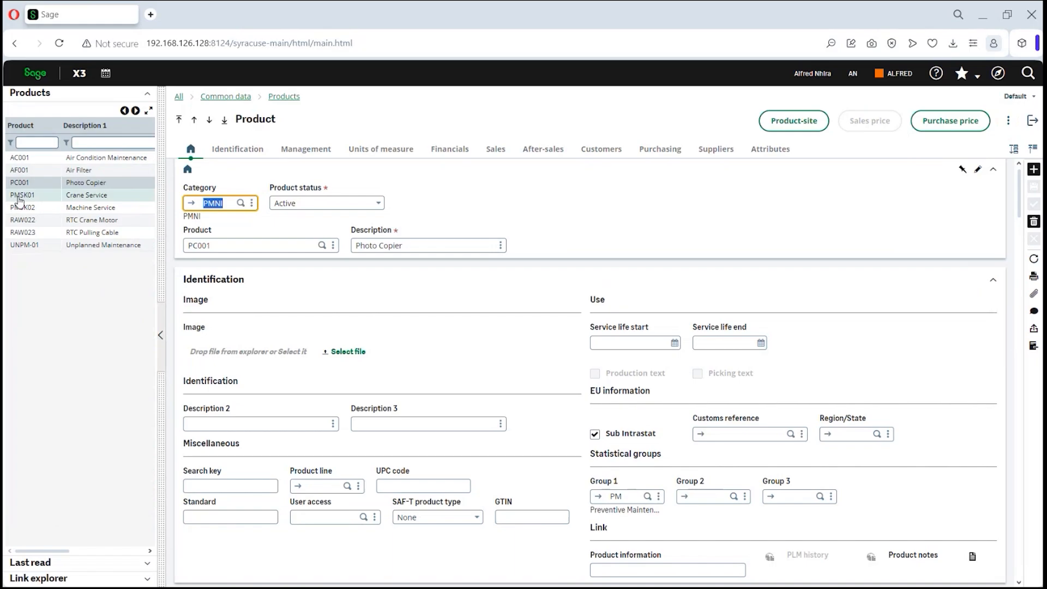
{"action": "left_click", "coordinate": [91, 159]}
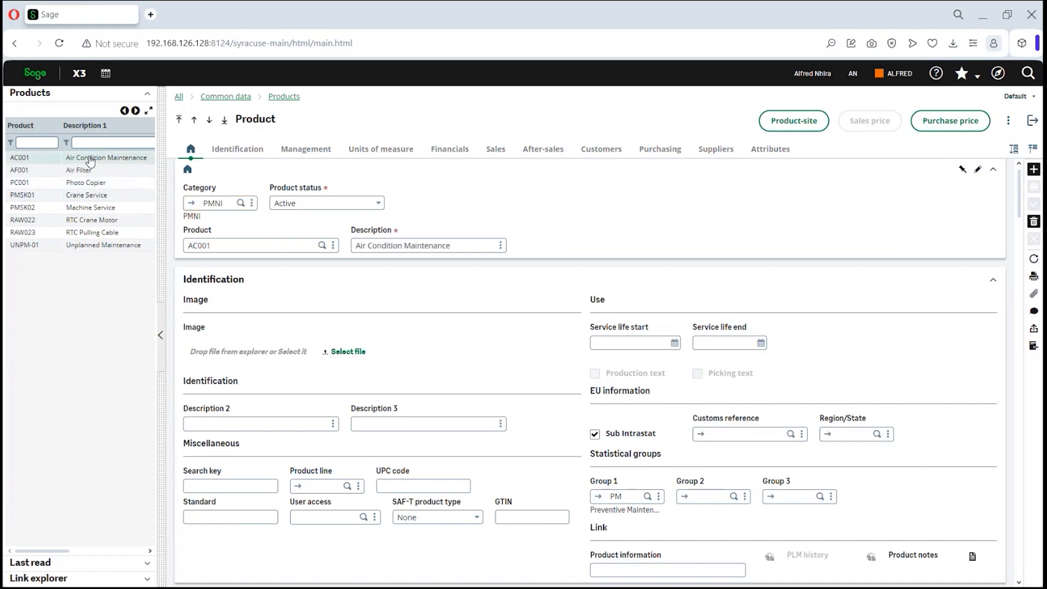
Open the standard cost of AC001 from its product-site record
{"action": "left_click", "coordinate": [800, 122]}
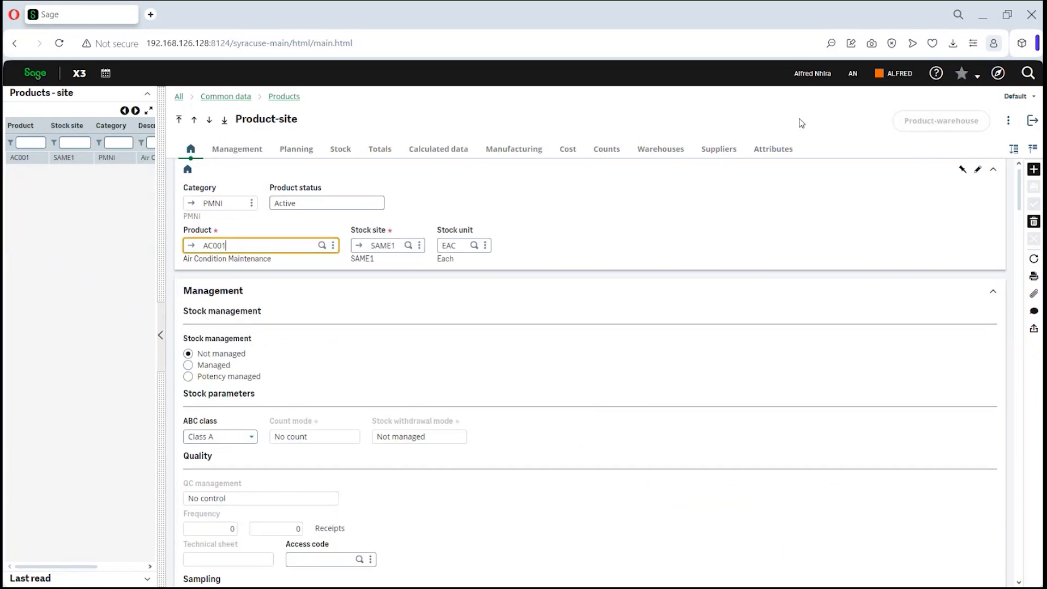
{"action": "left_click", "coordinate": [1008, 120]}
{"action": "scroll", "coordinate": [967, 246], "scroll_direction": "down", "scroll_amount": 5}
{"action": "scroll", "coordinate": [967, 246], "scroll_direction": "down", "scroll_amount": 5}
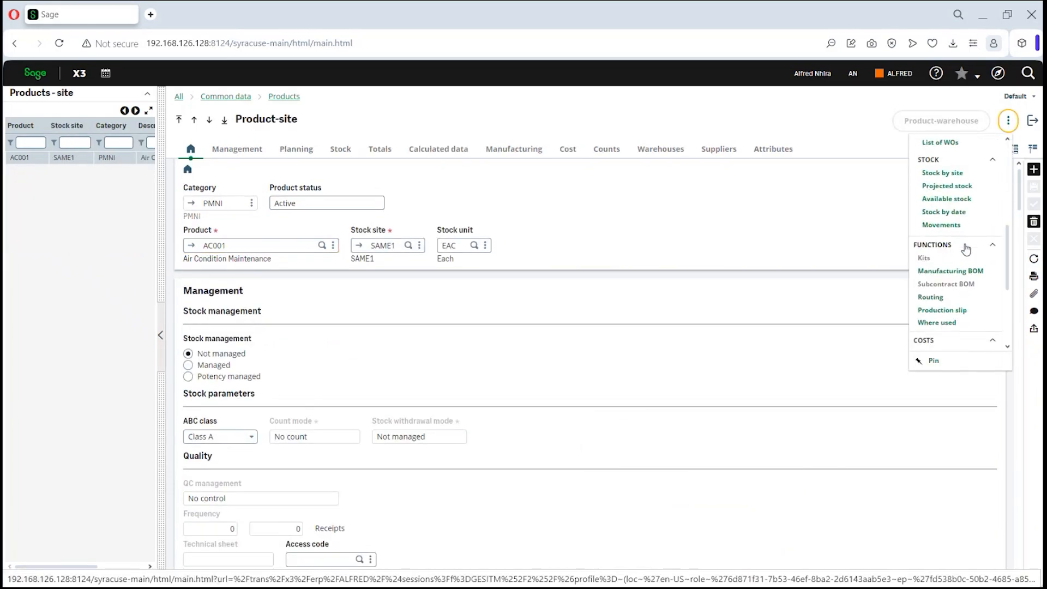
{"action": "left_click", "coordinate": [945, 286]}
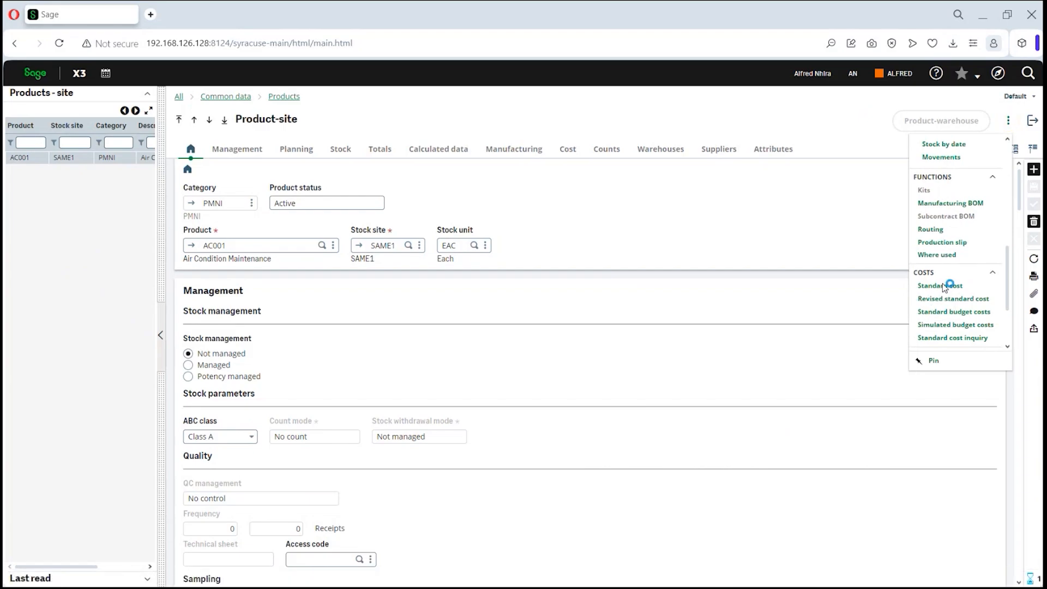
Examine AC001's level cost breakdown and its pie chart, and return to the product record
{"action": "scroll", "coordinate": [420, 505], "scroll_direction": "down", "scroll_amount": 4}
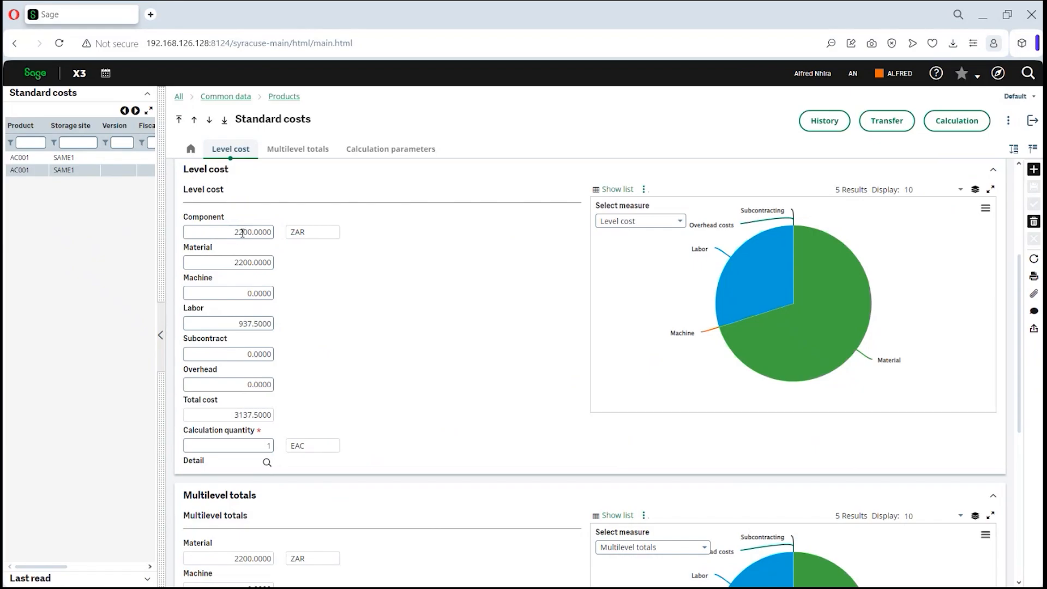
{"action": "scroll", "coordinate": [243, 234], "scroll_direction": "up", "scroll_amount": 2}
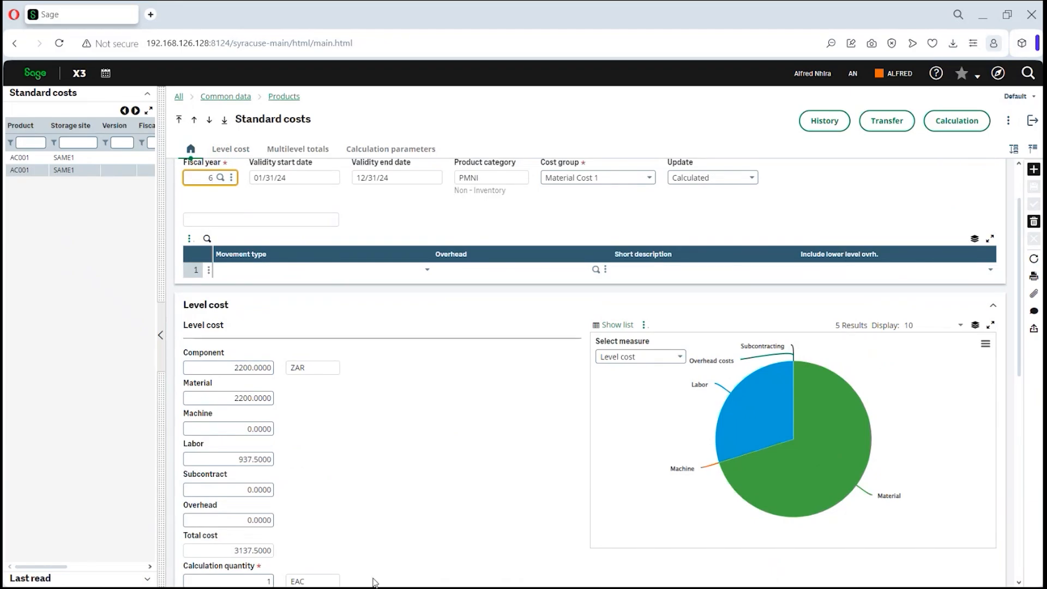
{"action": "scroll", "coordinate": [384, 551], "scroll_direction": "down", "scroll_amount": 2}
{"action": "mouse_move", "coordinate": [745, 393]}
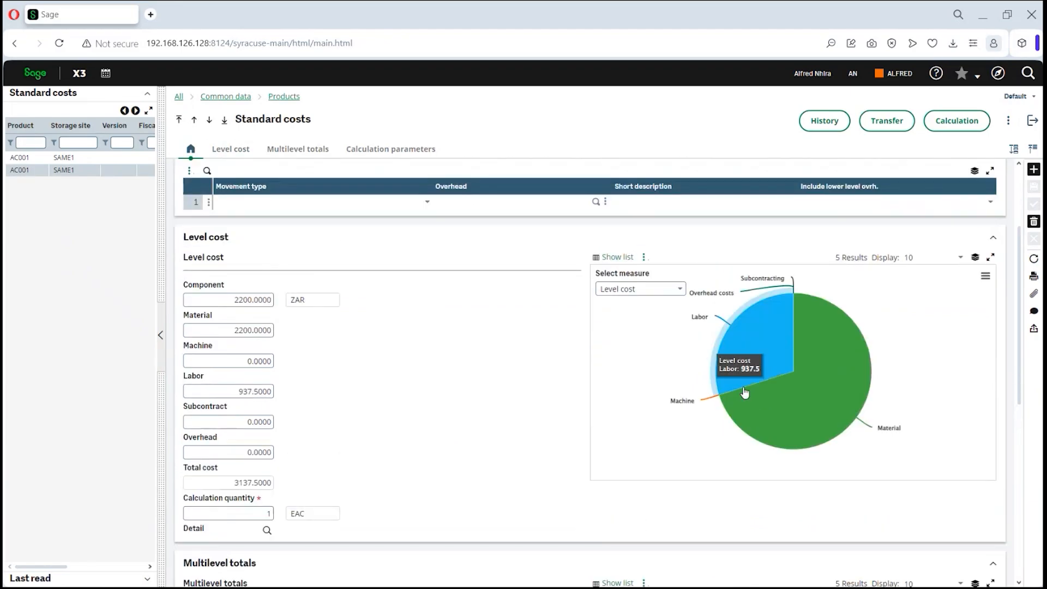
{"action": "scroll", "coordinate": [745, 392], "scroll_direction": "up", "scroll_amount": 4}
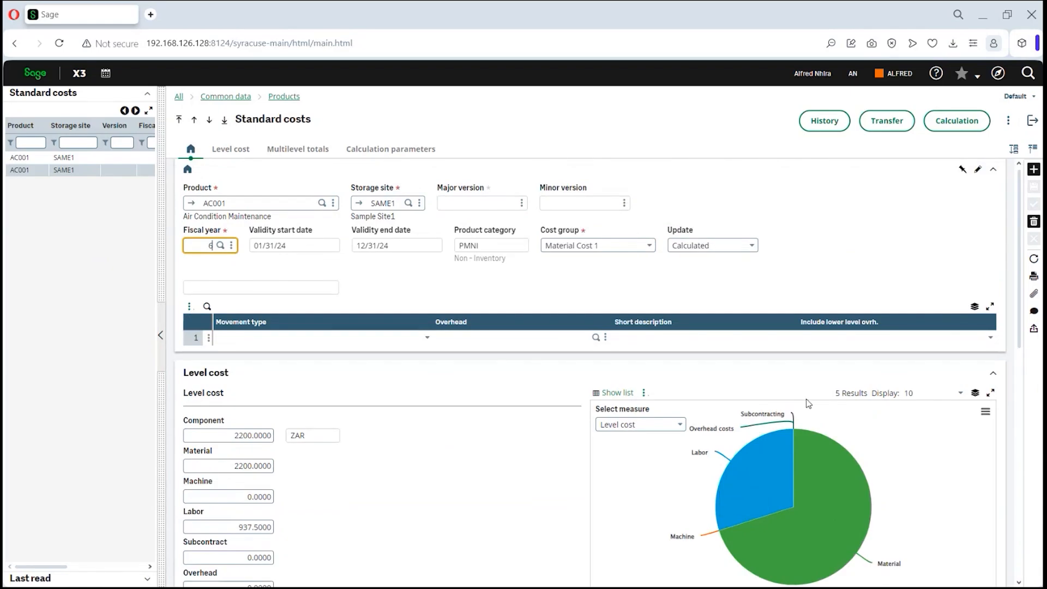
{"action": "left_click", "coordinate": [1032, 127]}
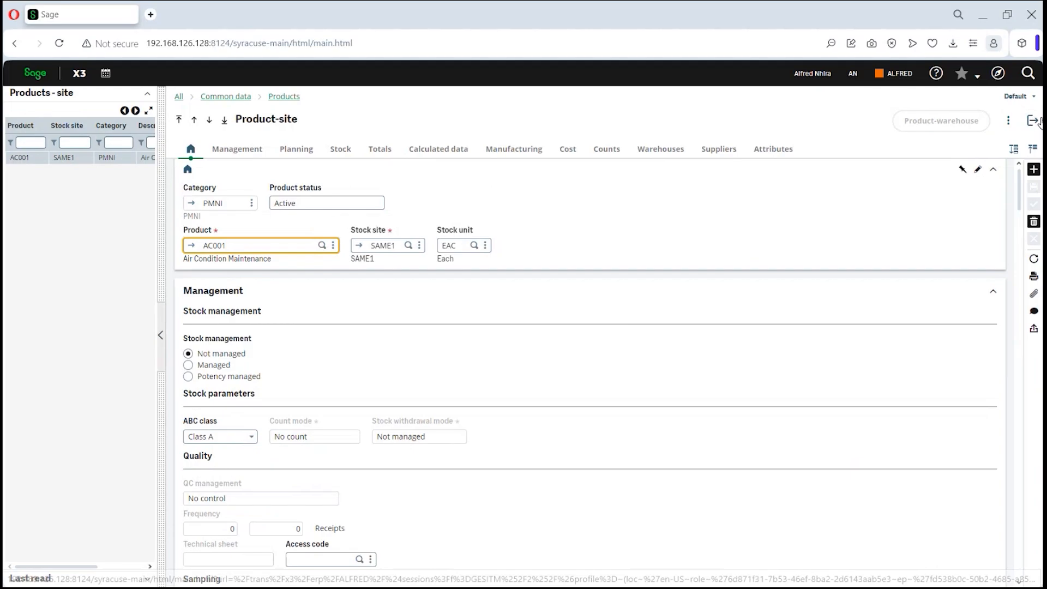
{"action": "left_click", "coordinate": [1032, 121]}
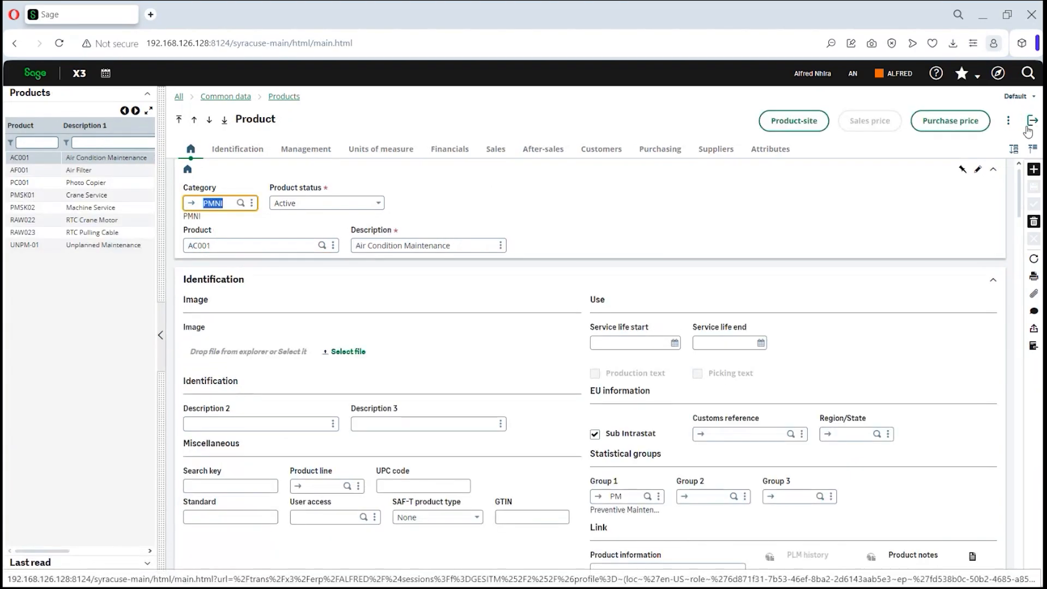
Open the component lists from the Preventive Maintenance page, view the components of AC001 Air Condition Maintenance and PMSK01 Crane Service, and return
{"action": "left_click", "coordinate": [1032, 120]}
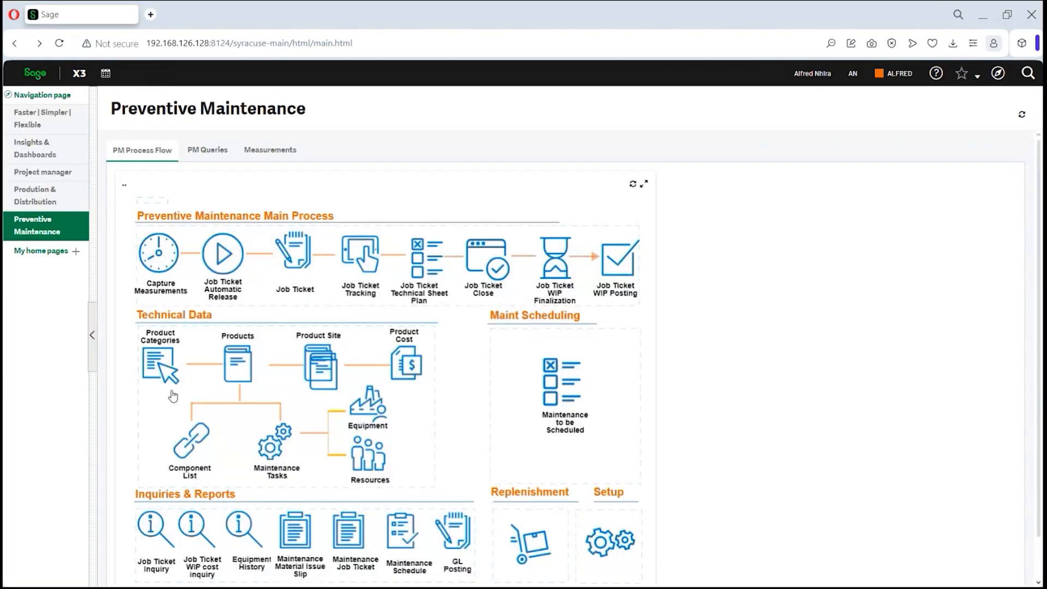
{"action": "left_click", "coordinate": [190, 450]}
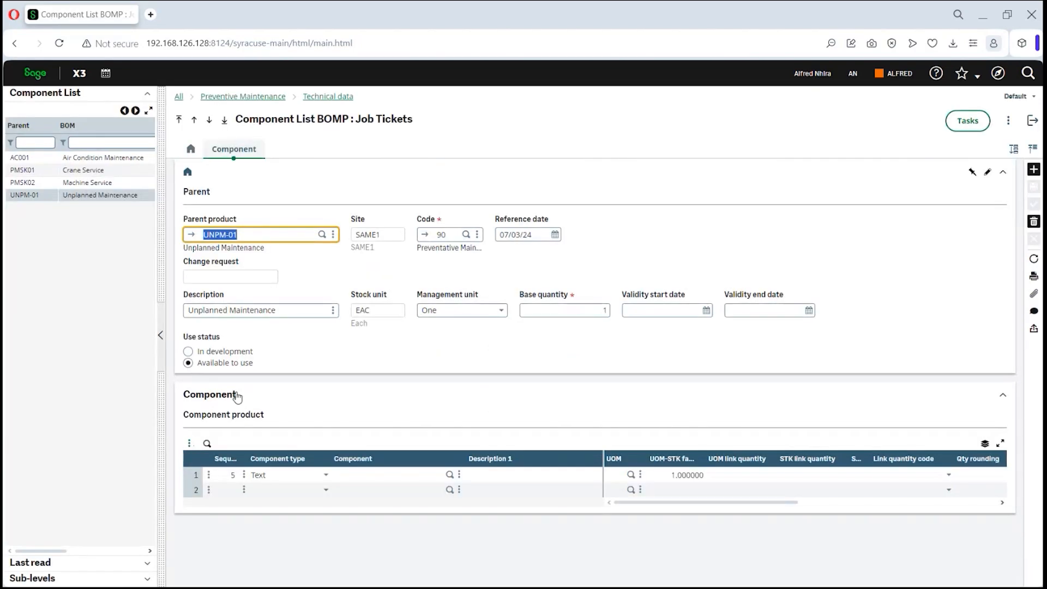
{"action": "left_click", "coordinate": [51, 159]}
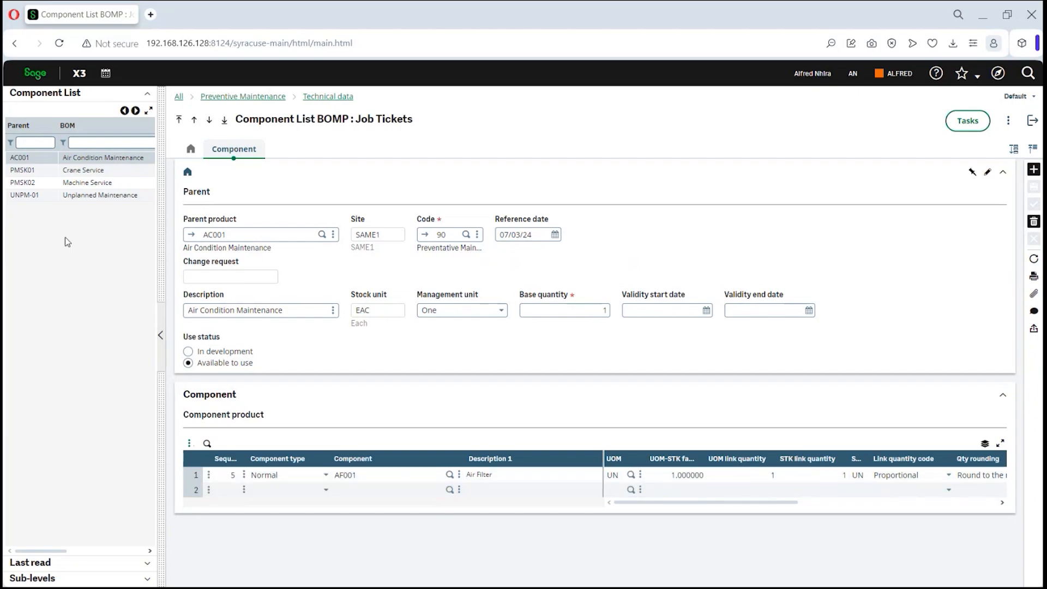
{"action": "left_click", "coordinate": [88, 174]}
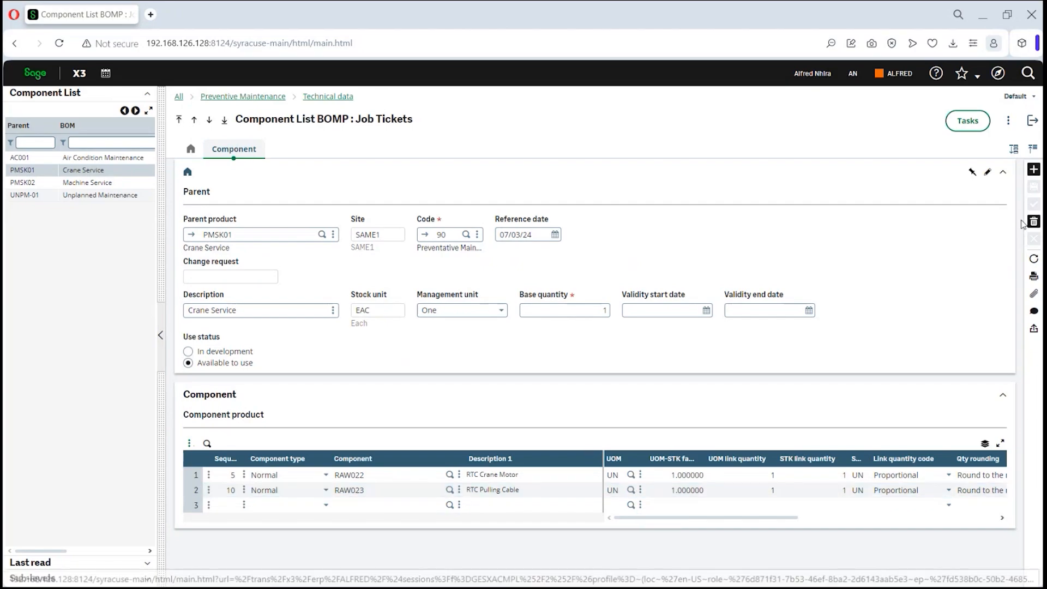
{"action": "left_click", "coordinate": [1033, 122]}
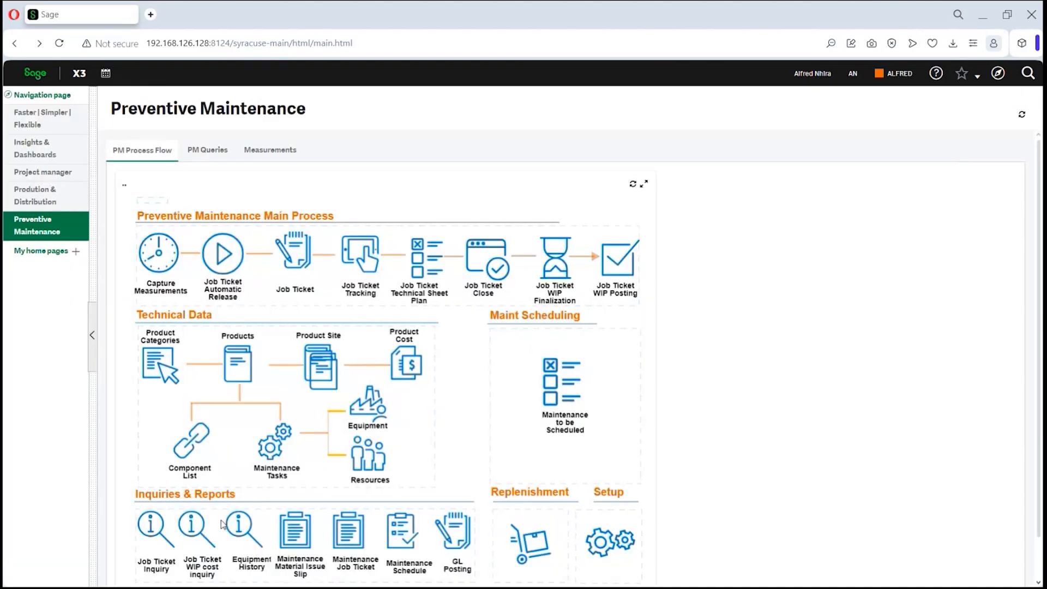
Open the maintenance tasks of AC001 Air Condition Maintenance and examine the operations in its Tasks table
{"action": "left_click", "coordinate": [273, 447]}
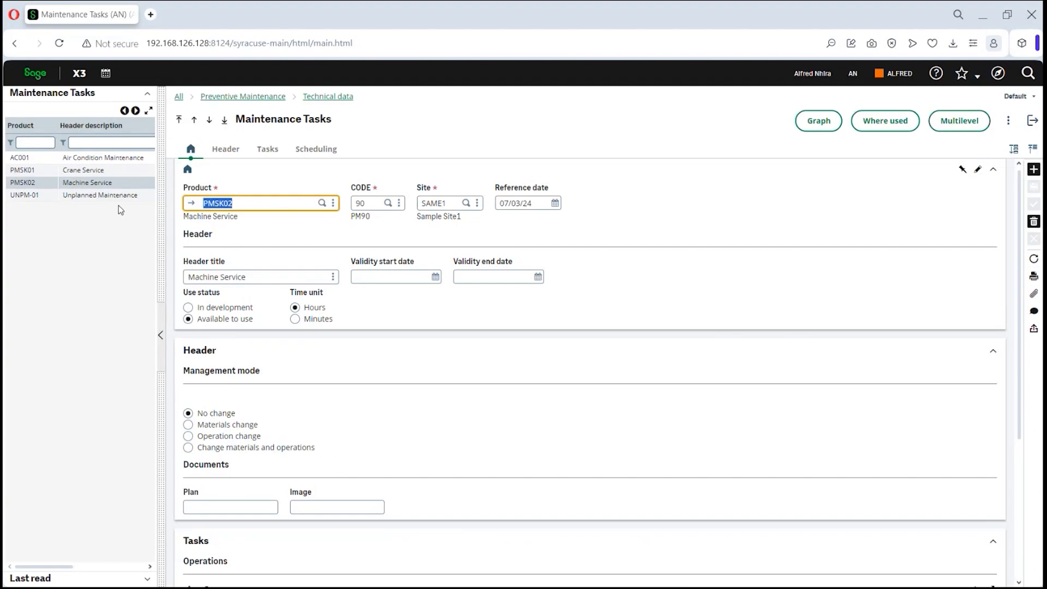
{"action": "left_click", "coordinate": [117, 158]}
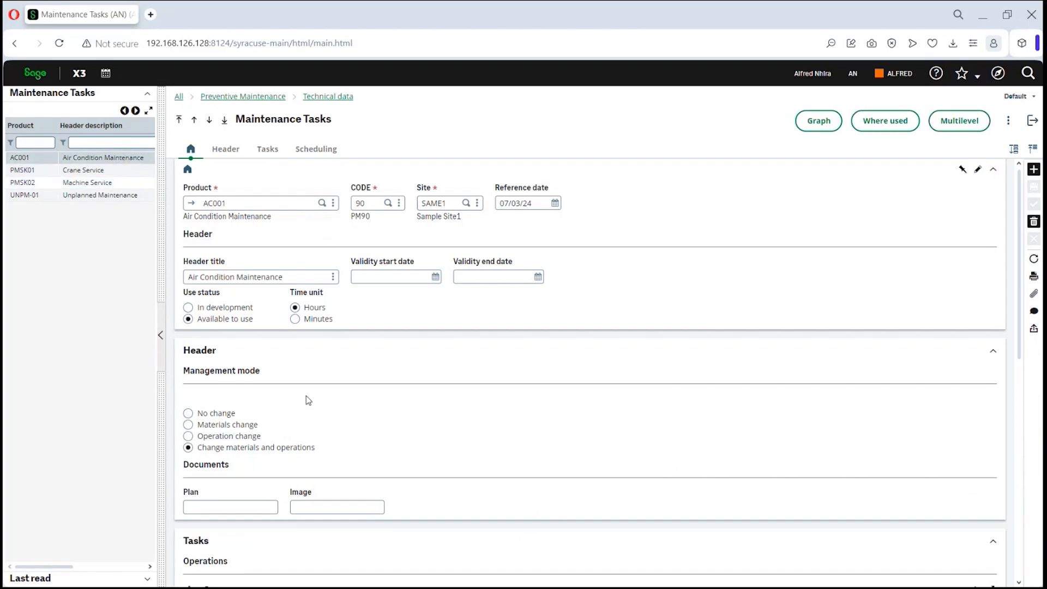
{"action": "left_click", "coordinate": [190, 321]}
{"action": "scroll", "coordinate": [411, 393], "scroll_direction": "down", "scroll_amount": 1}
{"action": "scroll", "coordinate": [411, 394], "scroll_direction": "down", "scroll_amount": 2}
{"action": "scroll", "coordinate": [401, 365], "scroll_direction": "down", "scroll_amount": 2}
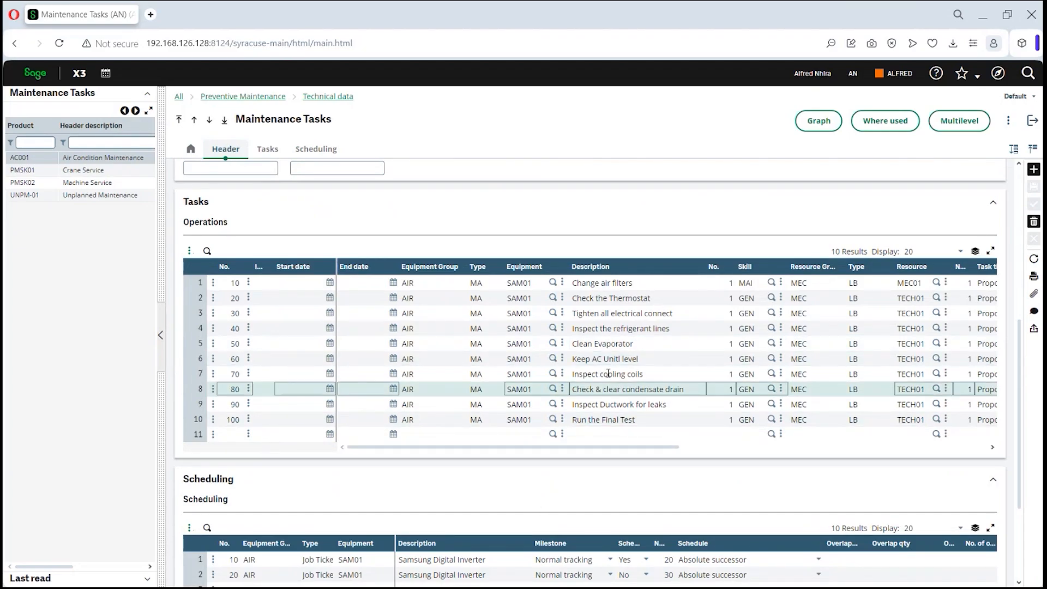
{"action": "left_click", "coordinate": [606, 283]}
{"action": "left_click", "coordinate": [580, 304]}
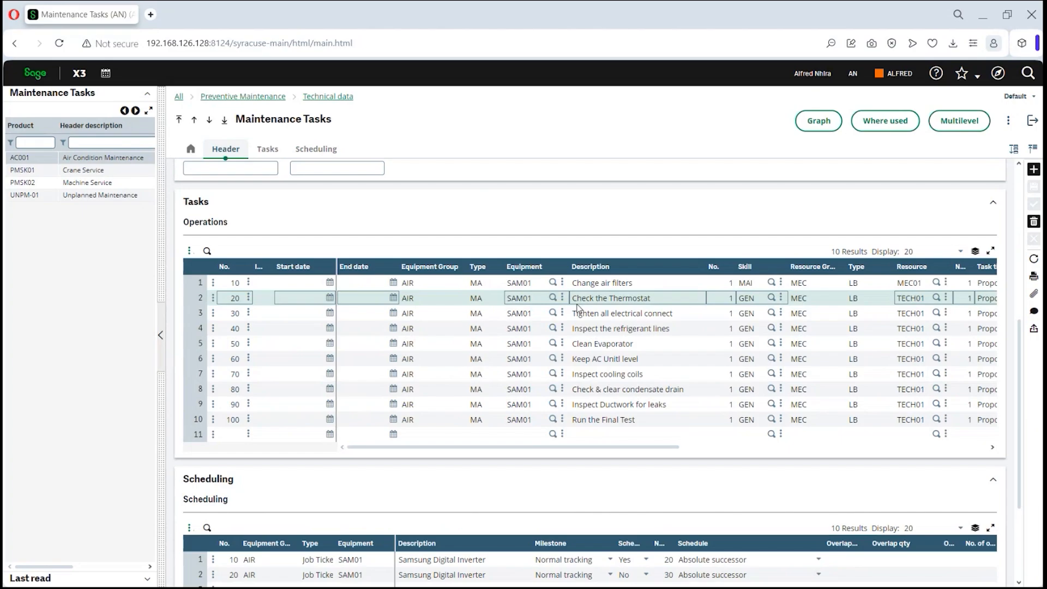
{"action": "left_click", "coordinate": [682, 326]}
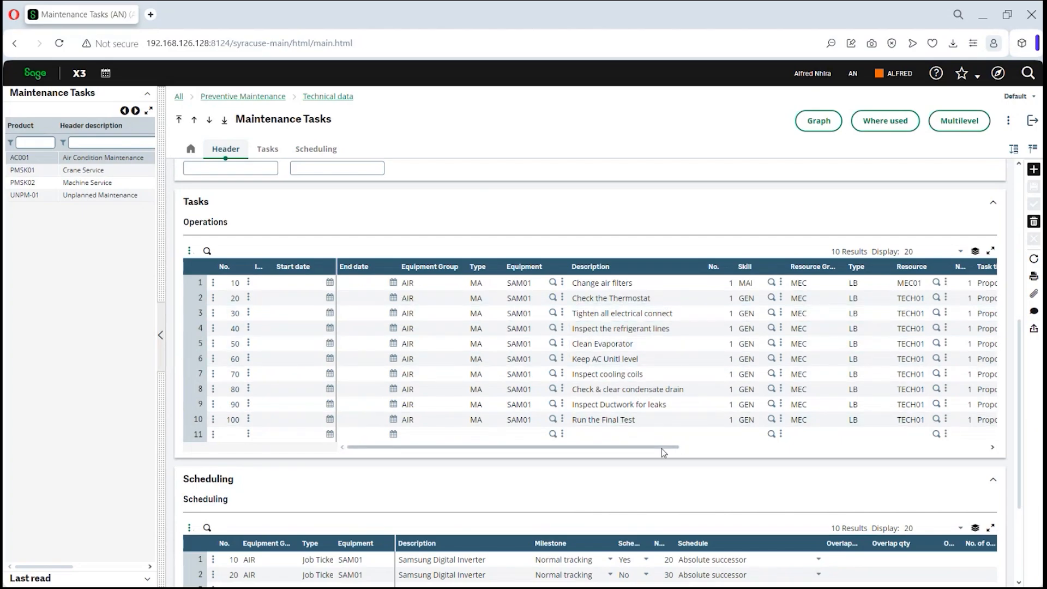
Open the MEC01 resource record from AC001's Change air filters operation
{"action": "left_click_drag", "start_coordinate": [664, 447], "coordinate": [746, 454]}
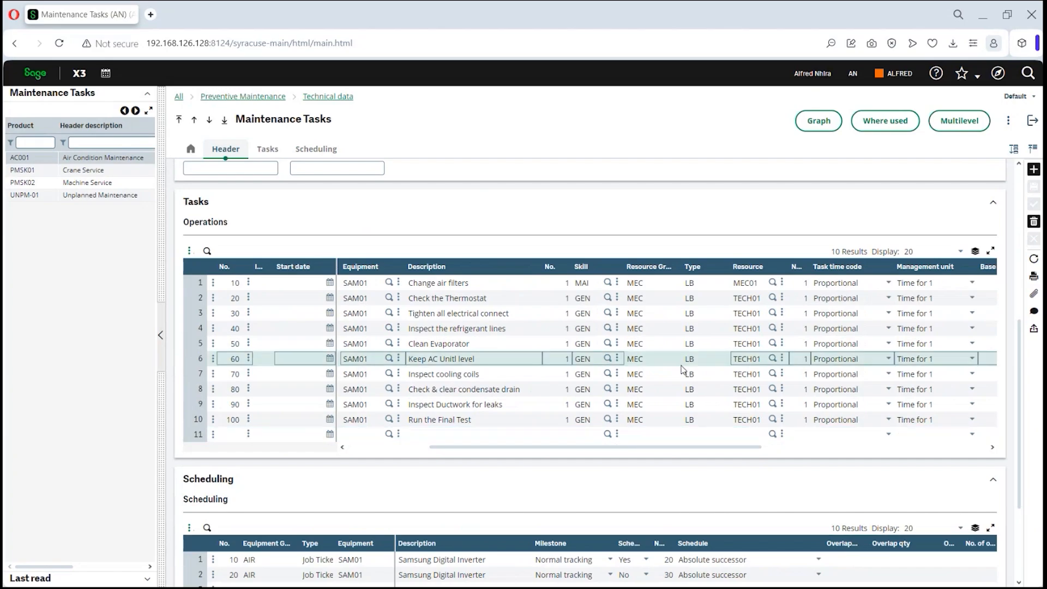
{"action": "left_click", "coordinate": [652, 285]}
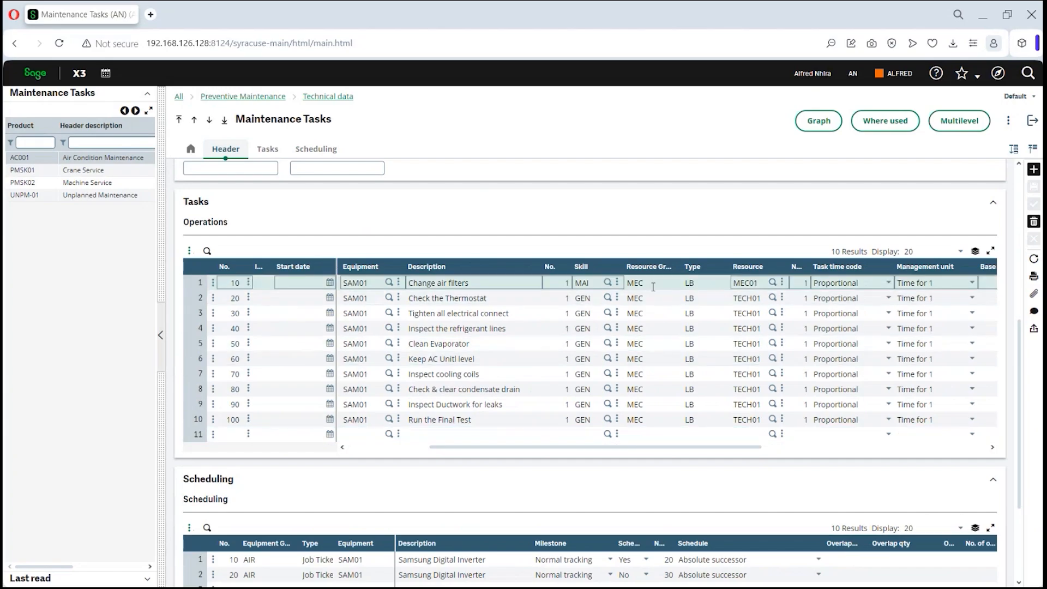
{"action": "left_click", "coordinate": [782, 283]}
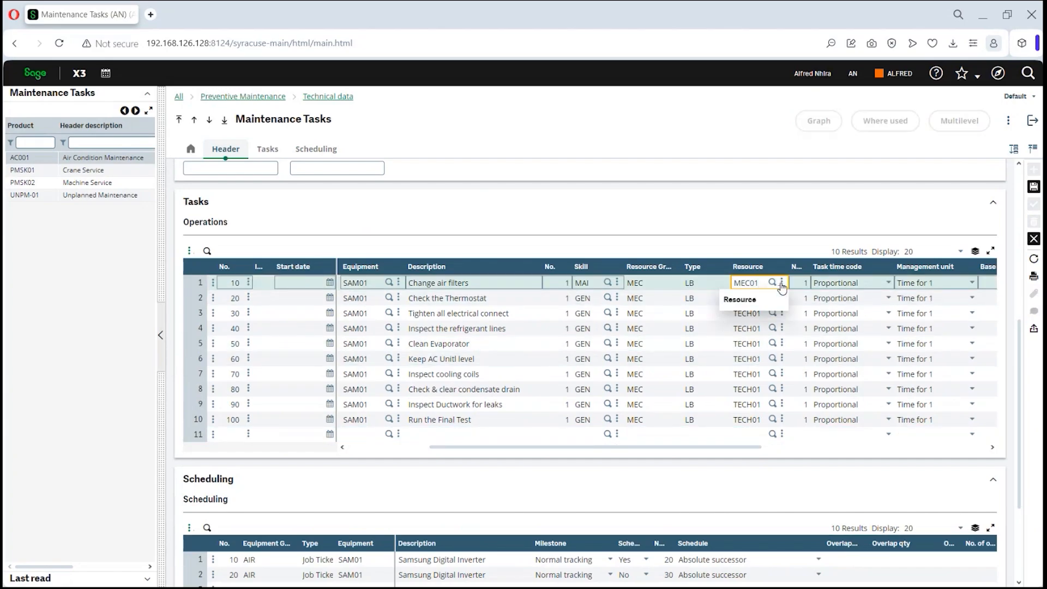
{"action": "left_click", "coordinate": [746, 301]}
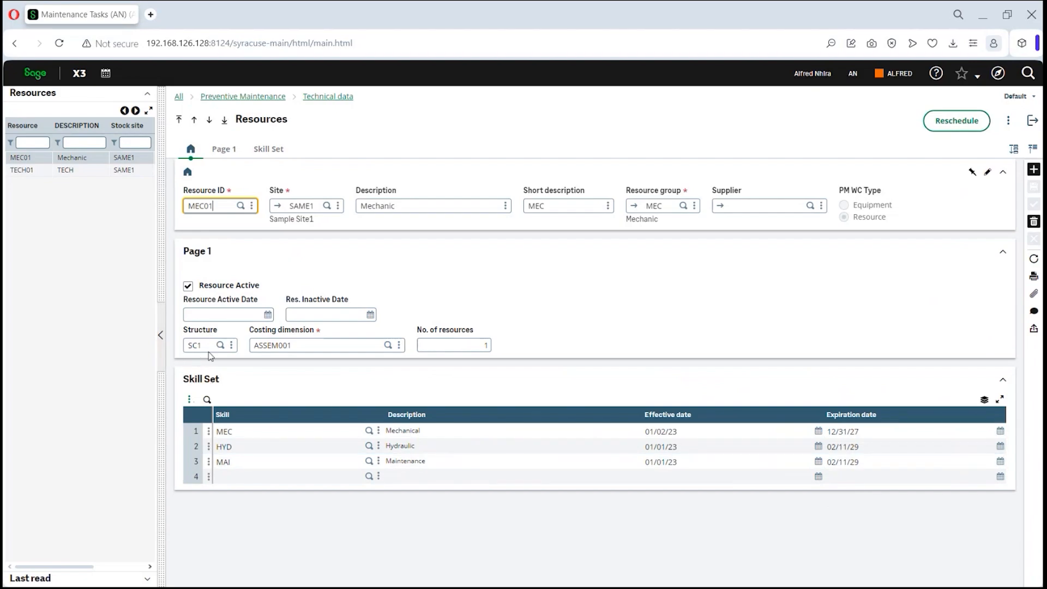
Open costing dimension ASSEM001 from the MEC01 resource, view its rates, and return to the resource record
{"action": "left_click", "coordinate": [231, 345]}
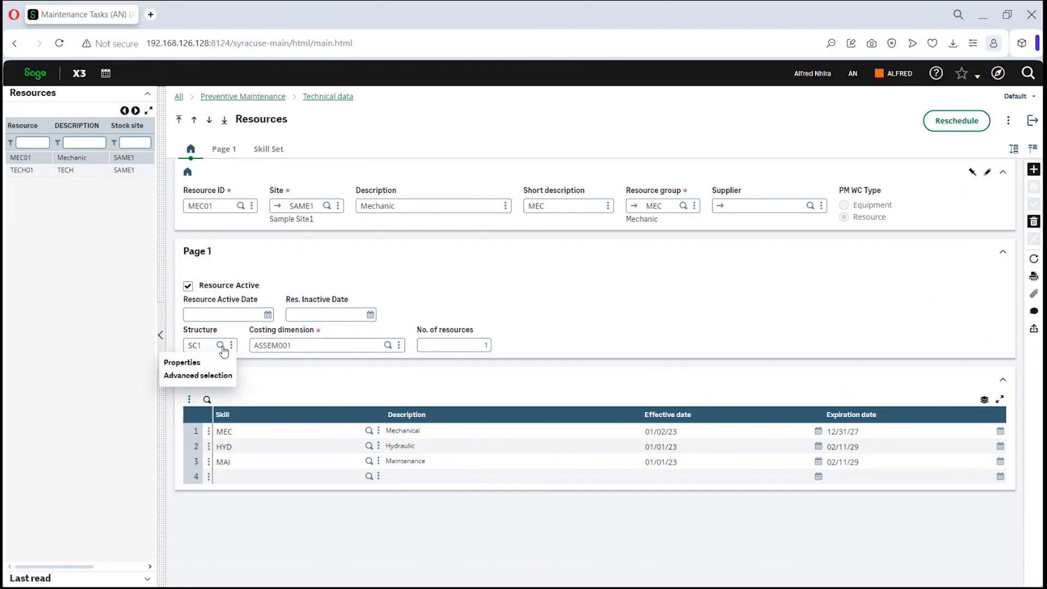
{"action": "left_click", "coordinate": [258, 374]}
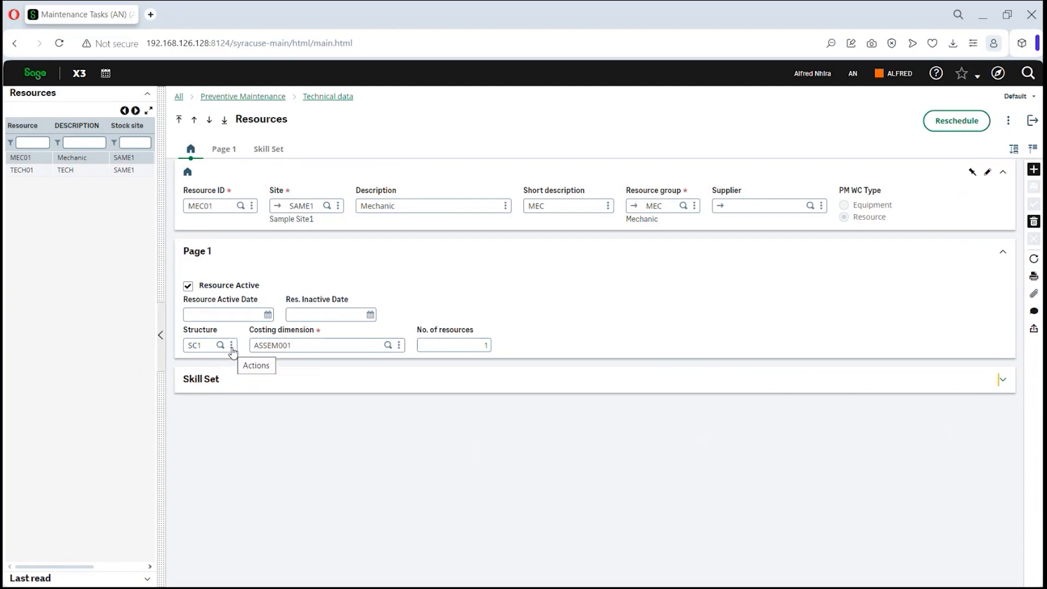
{"action": "left_click", "coordinate": [232, 349]}
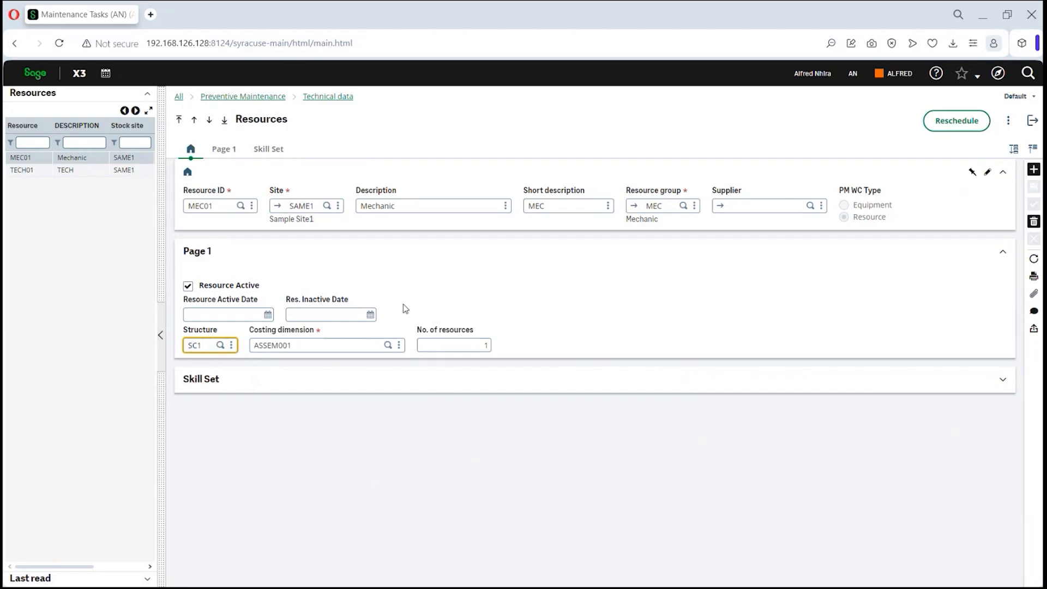
{"action": "left_click", "coordinate": [400, 348]}
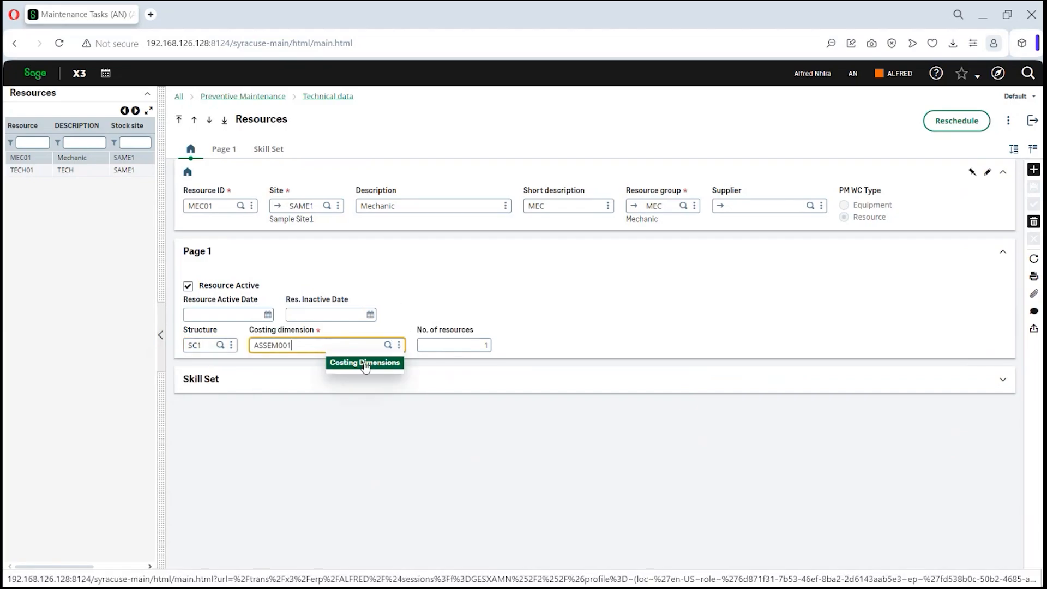
{"action": "left_click", "coordinate": [365, 363]}
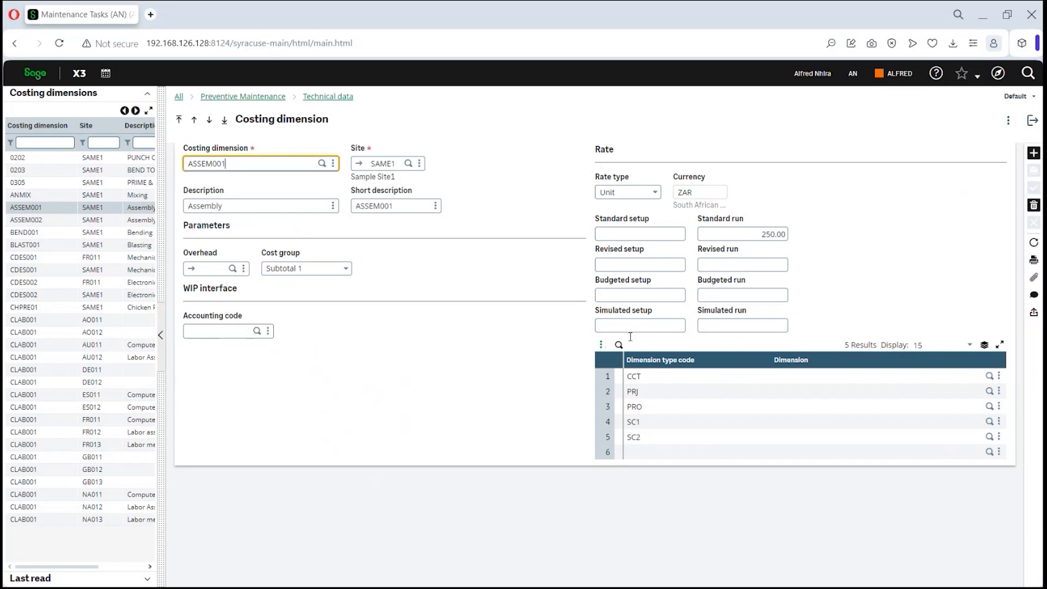
{"action": "left_click", "coordinate": [610, 394]}
{"action": "left_click", "coordinate": [1033, 121]}
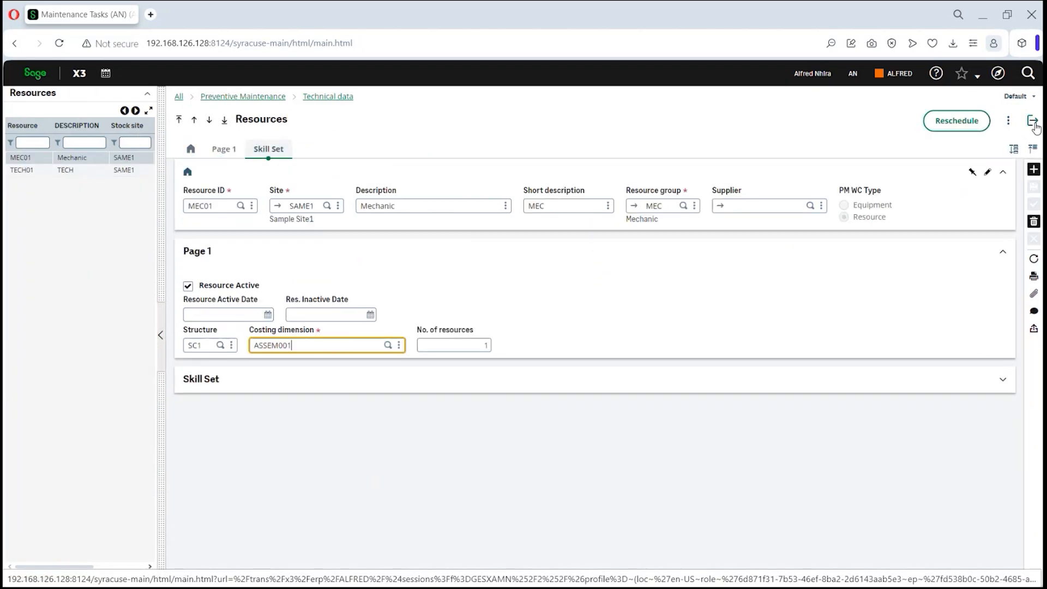
View the weekly structures available for MEC01, keep the existing one, and return to AC001's maintenance tasks
{"action": "left_click", "coordinate": [221, 346]}
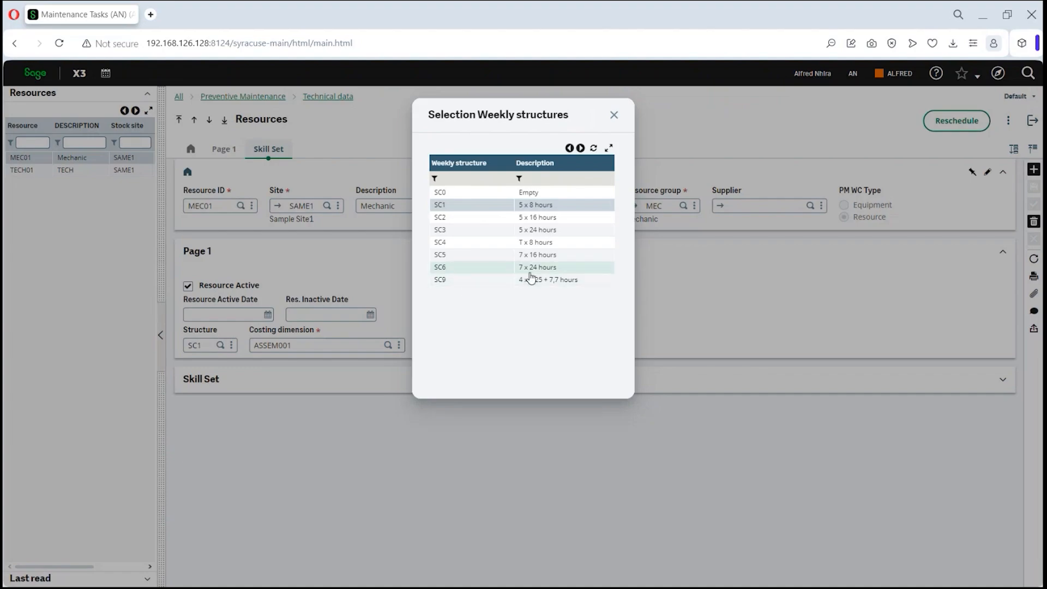
{"action": "left_click", "coordinate": [614, 114]}
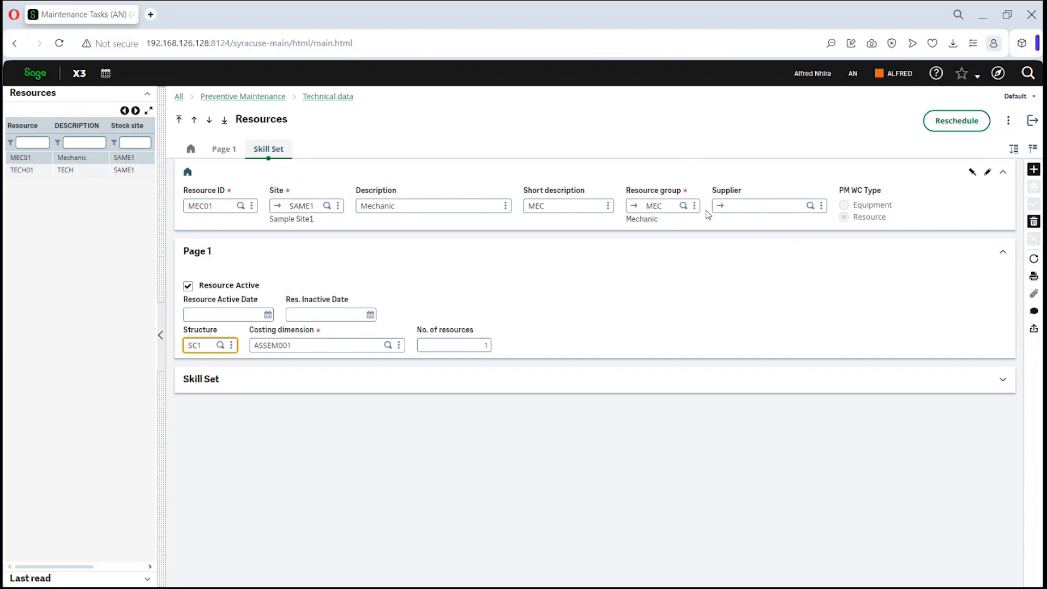
{"action": "left_click", "coordinate": [1033, 120]}
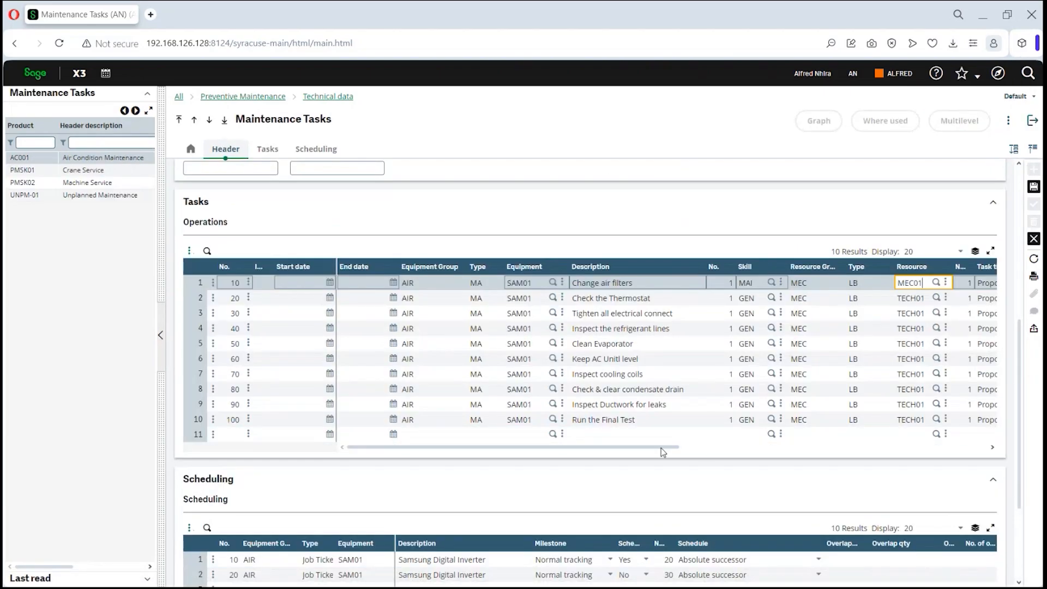
Examine the planned times of AC001's operations, discard the pending edit, and return to the Preventive Maintenance page
{"action": "left_click_drag", "start_coordinate": [661, 447], "coordinate": [773, 449]}
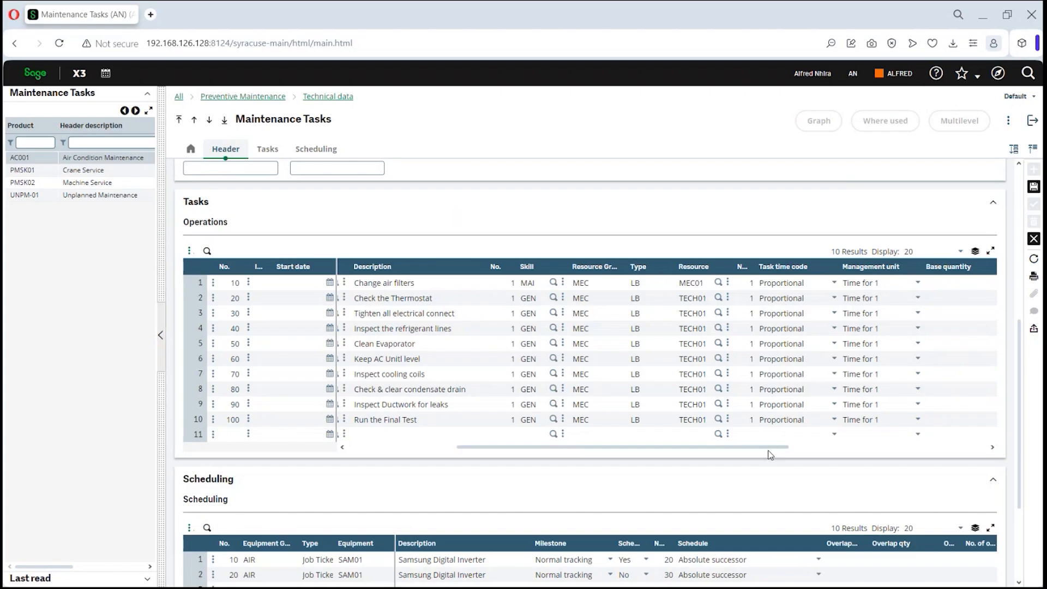
{"action": "left_click_drag", "start_coordinate": [769, 451], "coordinate": [876, 456]}
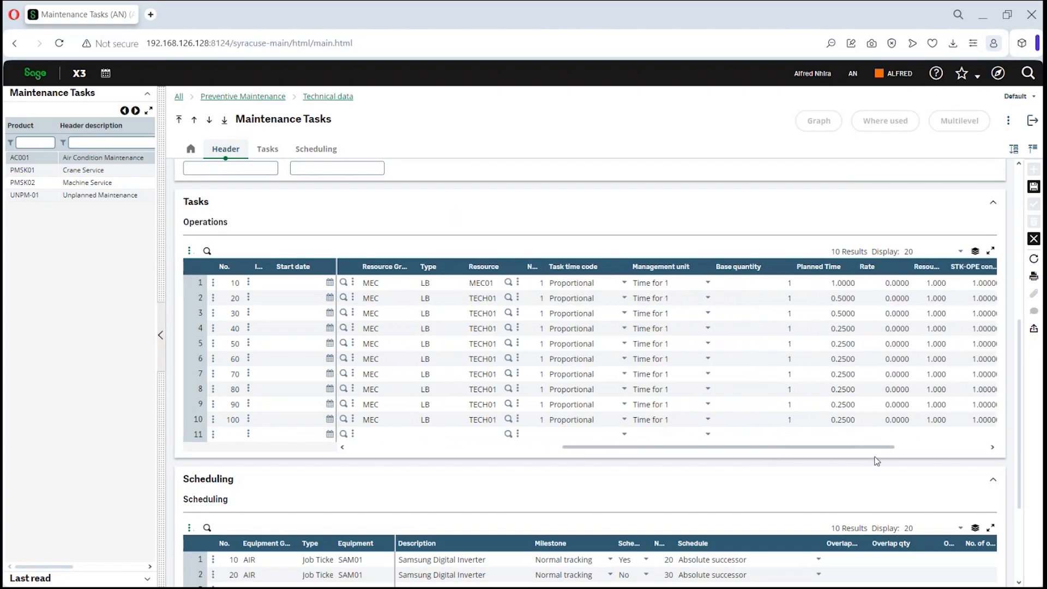
{"action": "left_click", "coordinate": [841, 282]}
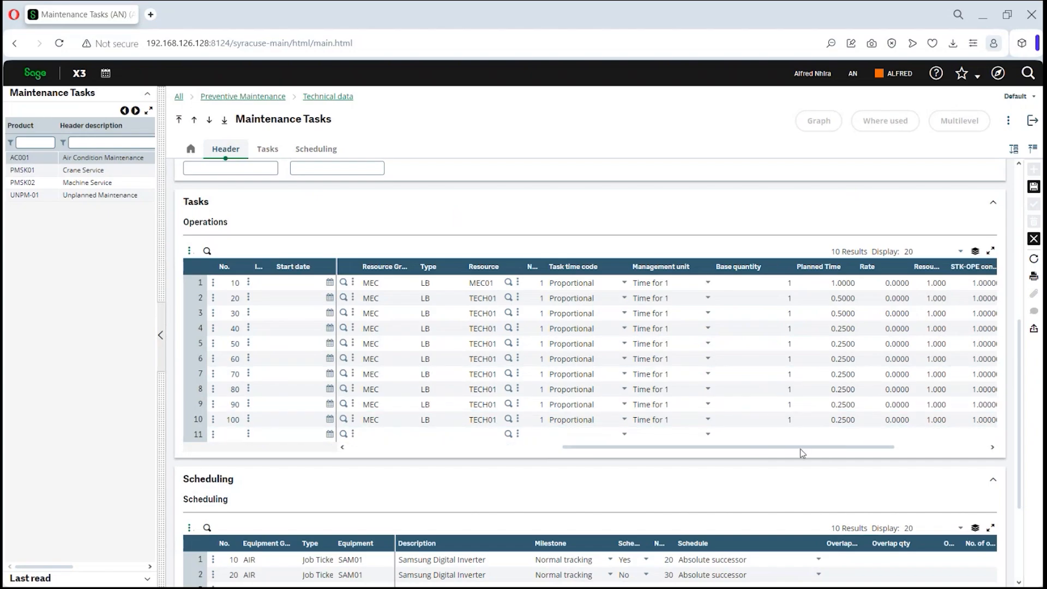
{"action": "mouse_move", "coordinate": [800, 449]}
{"action": "left_mouse_down"}
{"action": "mouse_move", "coordinate": [643, 451]}
{"action": "mouse_move", "coordinate": [911, 451]}
{"action": "mouse_move", "coordinate": [790, 451]}
{"action": "left_mouse_up"}
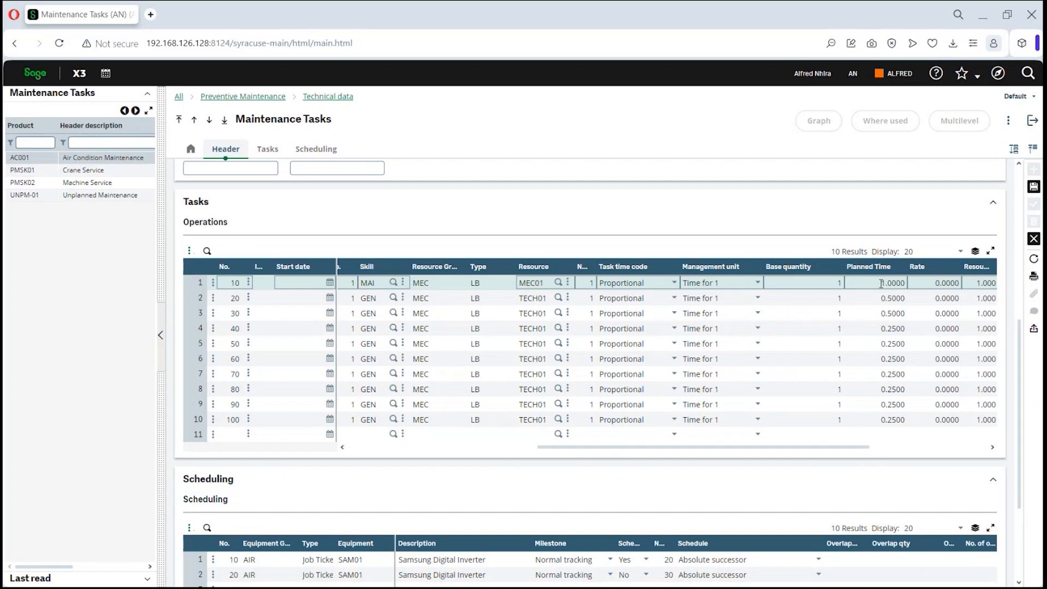
{"action": "left_click", "coordinate": [866, 357]}
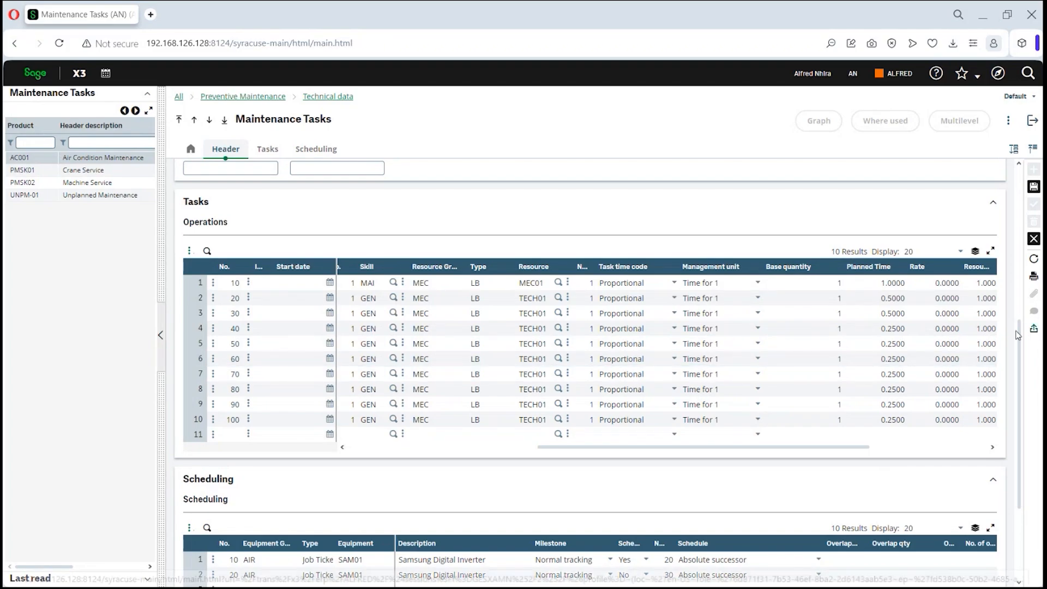
{"action": "left_click", "coordinate": [943, 342]}
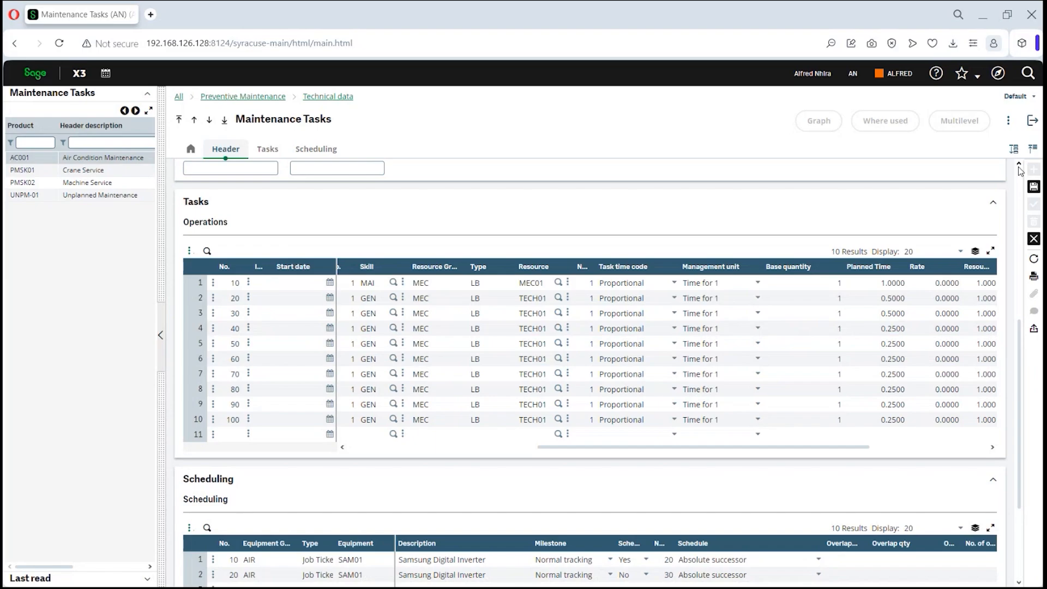
{"action": "left_click", "coordinate": [1034, 239]}
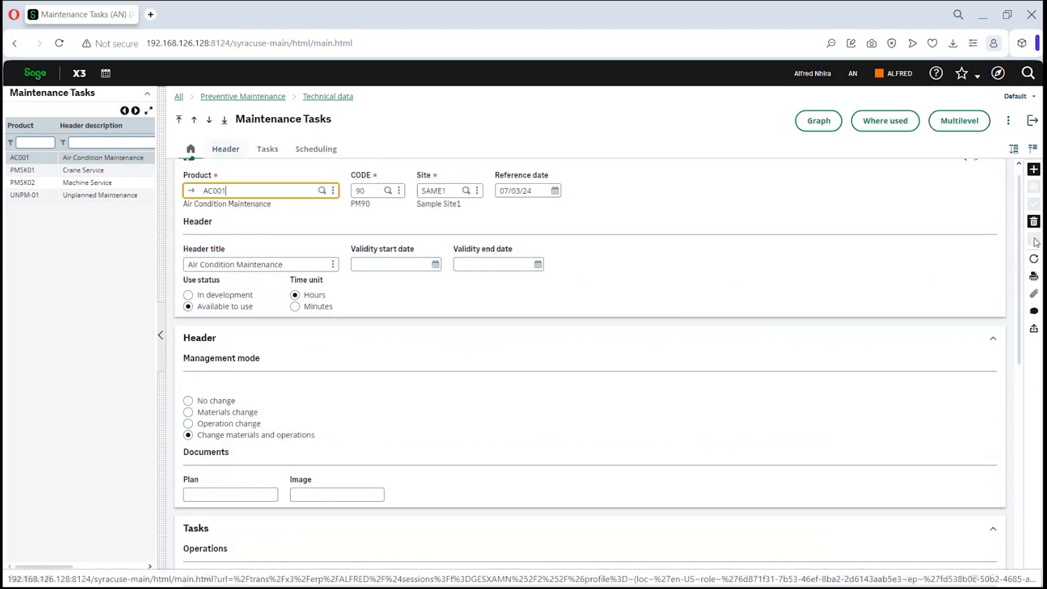
{"action": "left_click", "coordinate": [242, 97]}
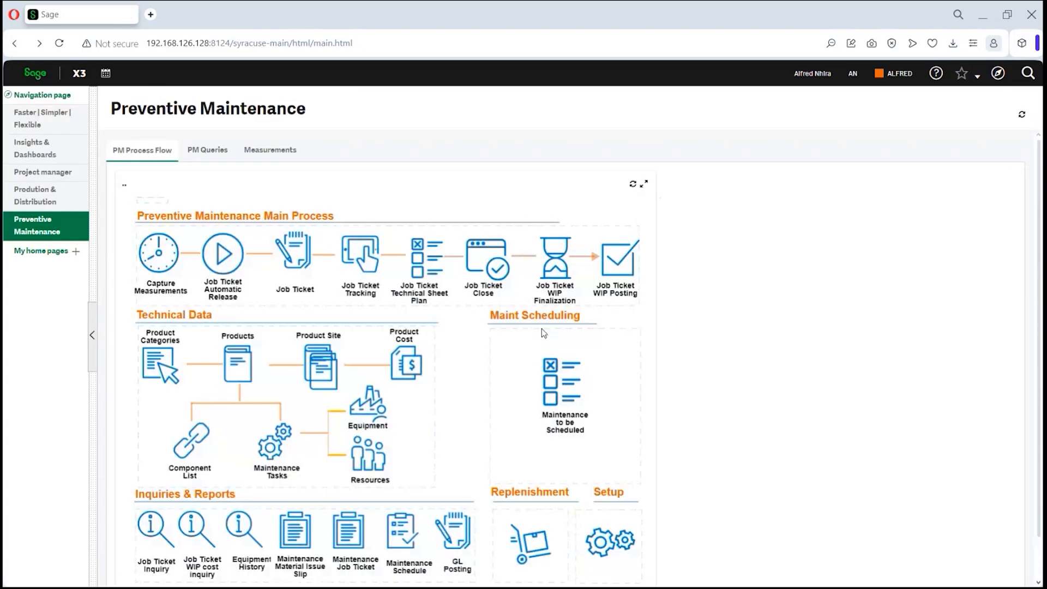
Open the Equipment function and examine the maintenance schedule of equipment MACH01
{"action": "left_click", "coordinate": [368, 408]}
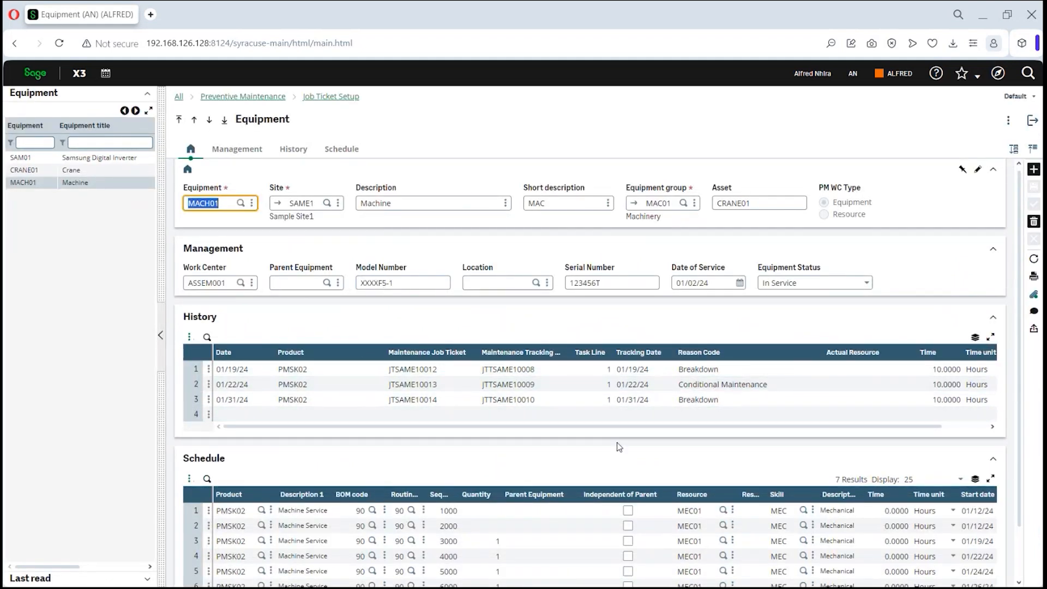
{"action": "left_click_drag", "start_coordinate": [1019, 309], "coordinate": [1025, 414]}
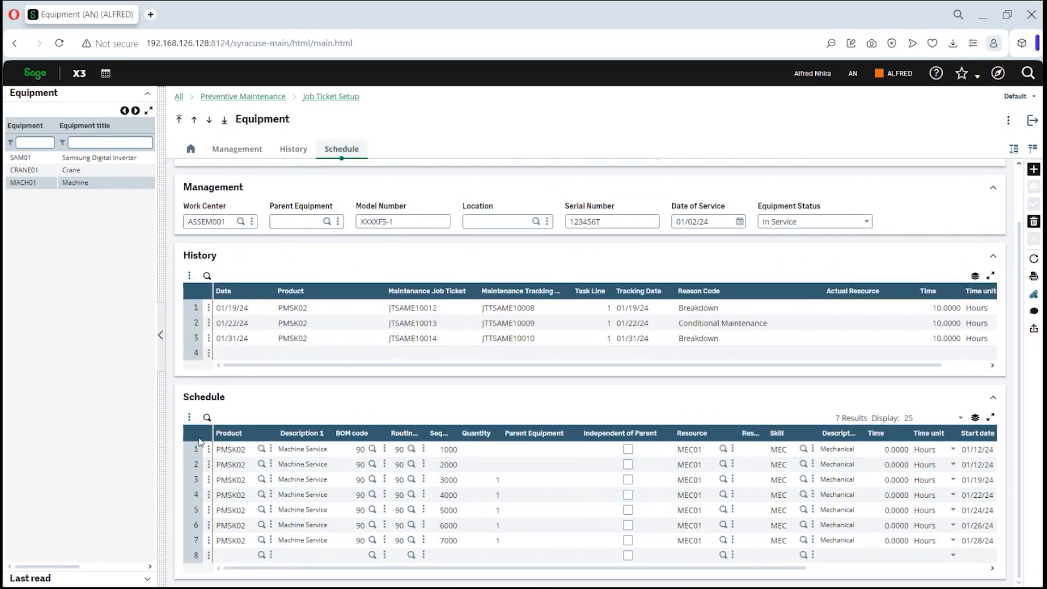
{"action": "left_click", "coordinate": [271, 450]}
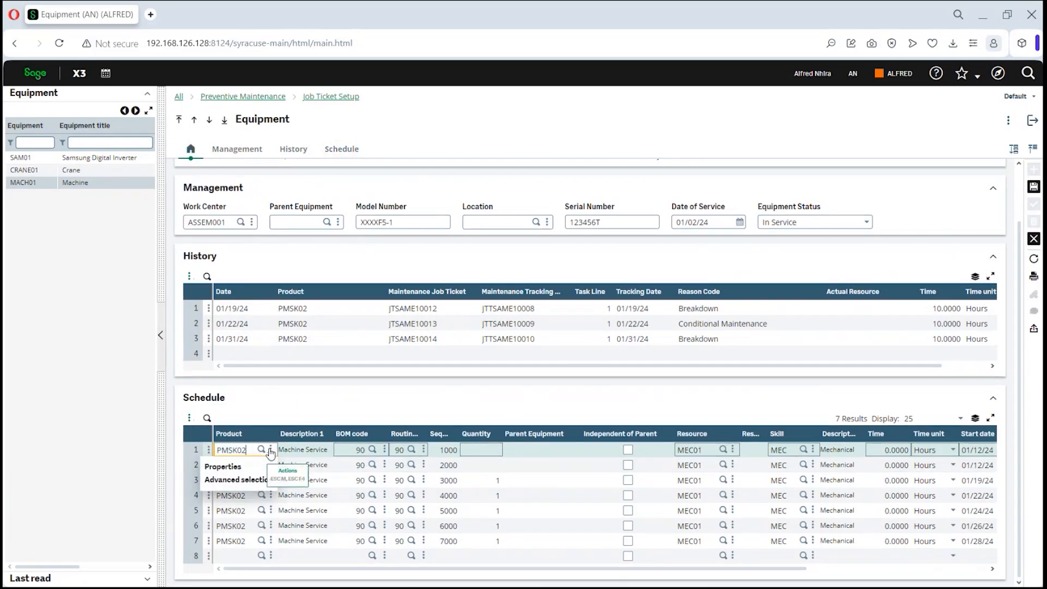
{"action": "left_click", "coordinate": [290, 408]}
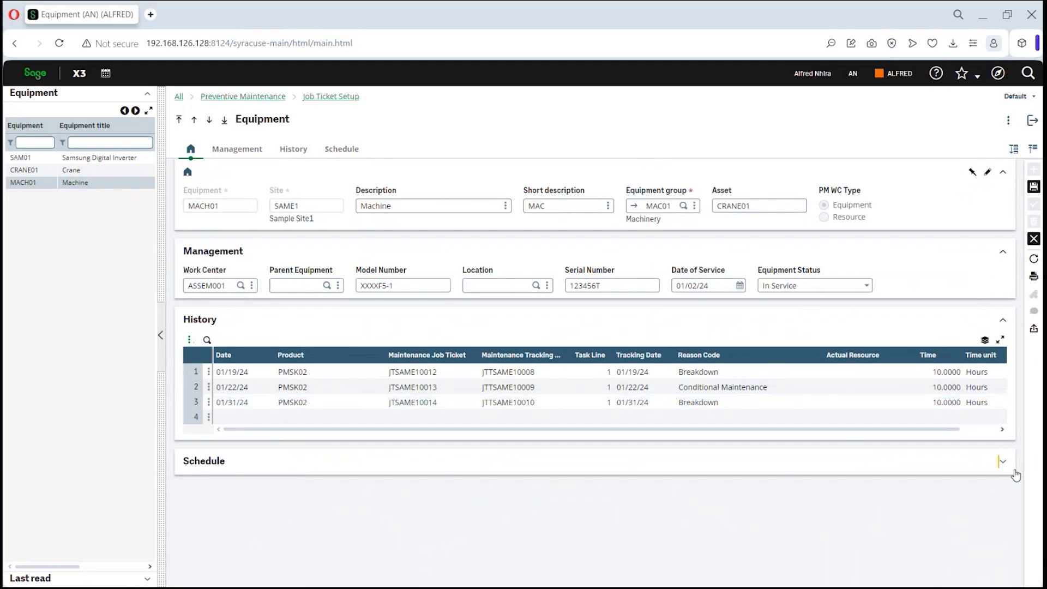
{"action": "left_click", "coordinate": [999, 463]}
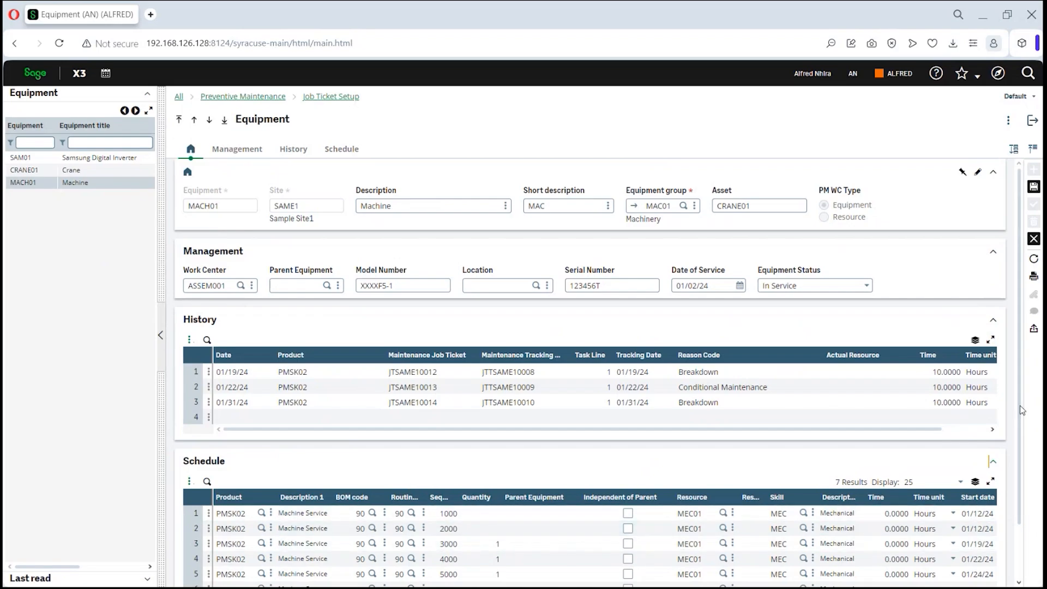
{"action": "scroll", "coordinate": [1020, 404], "scroll_direction": "down", "scroll_amount": 1}
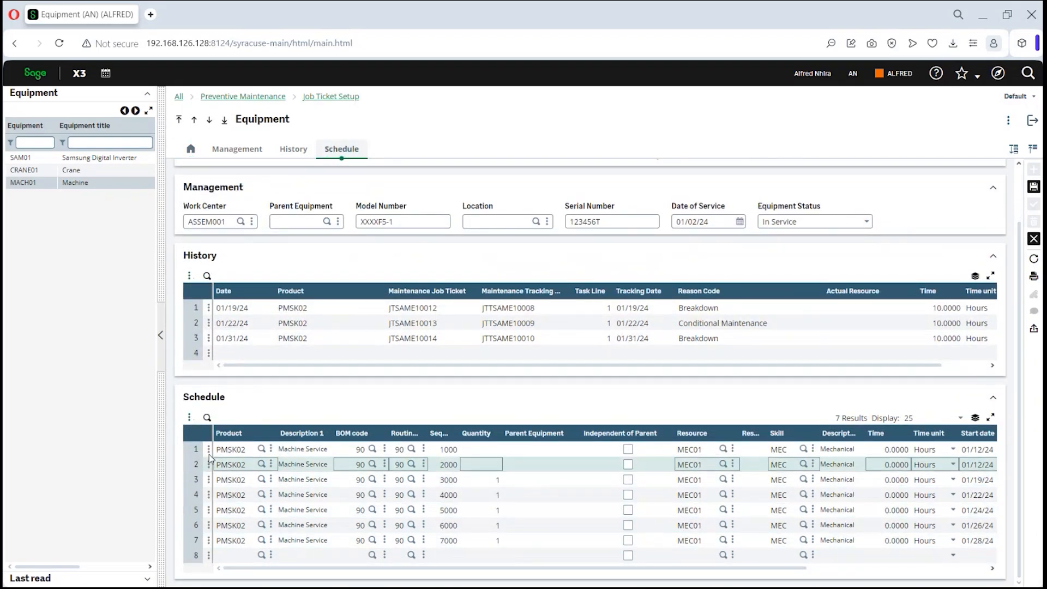
View the maintenance tasks selectable as the product of a new schedule line, and close the list without choosing one
{"action": "left_click", "coordinate": [209, 541]}
{"action": "left_click", "coordinate": [233, 555]}
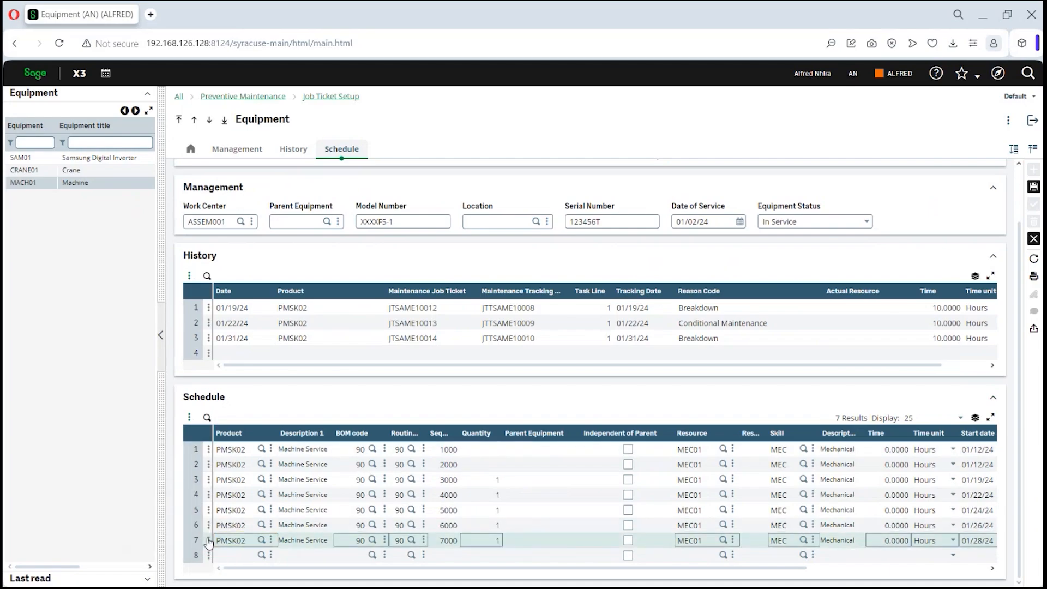
{"action": "left_click", "coordinate": [261, 556]}
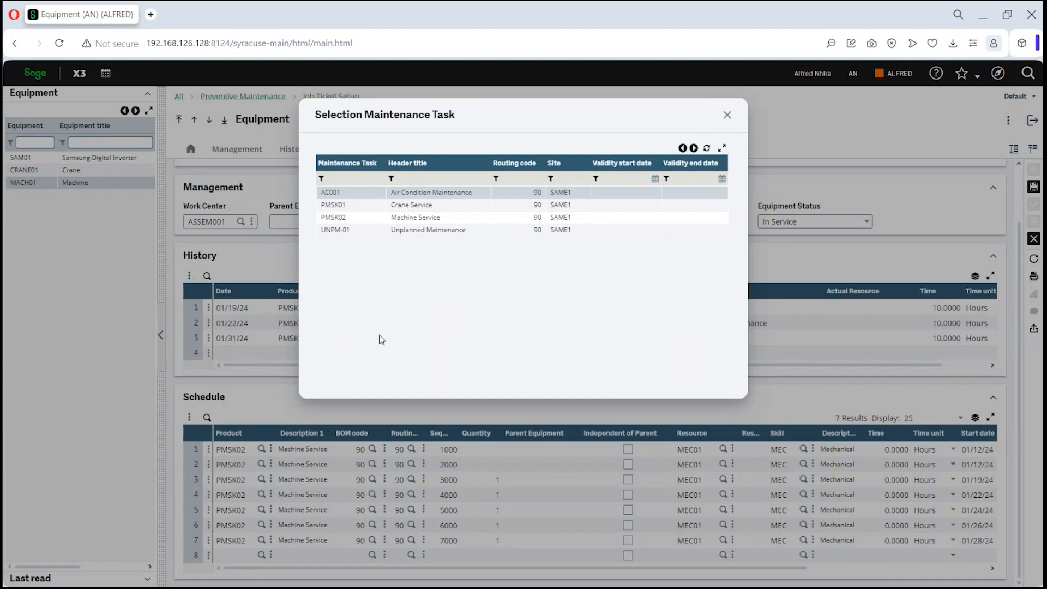
{"action": "left_click", "coordinate": [727, 116]}
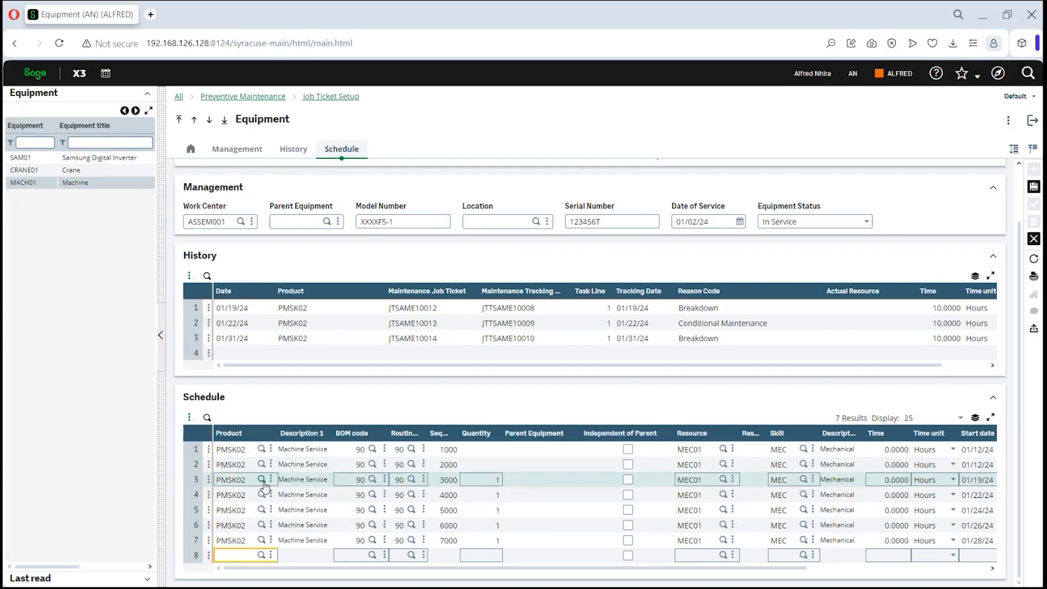
{"action": "left_click", "coordinate": [273, 546]}
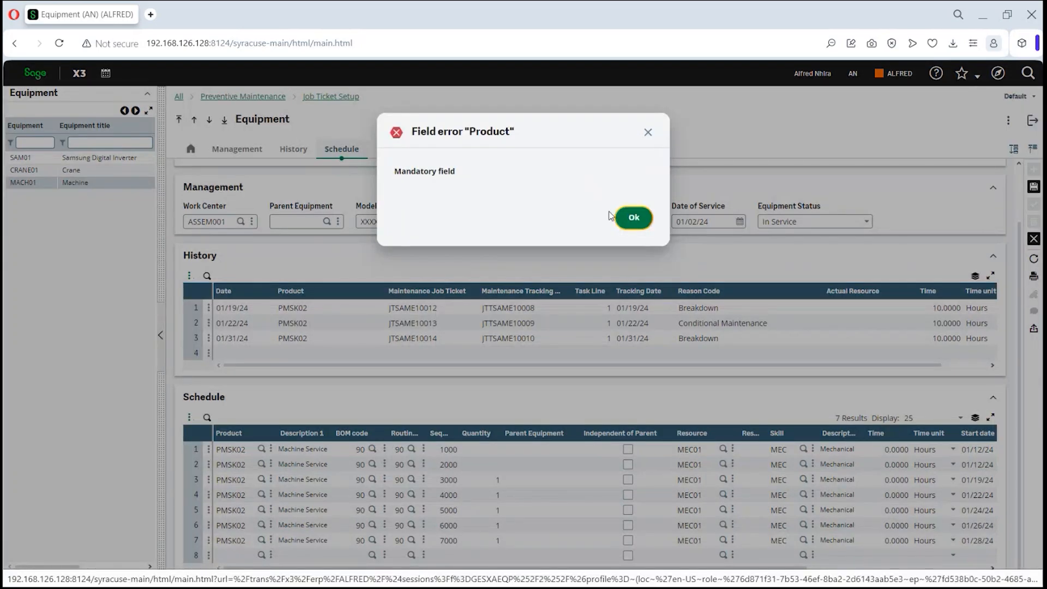
{"action": "left_click", "coordinate": [631, 219]}
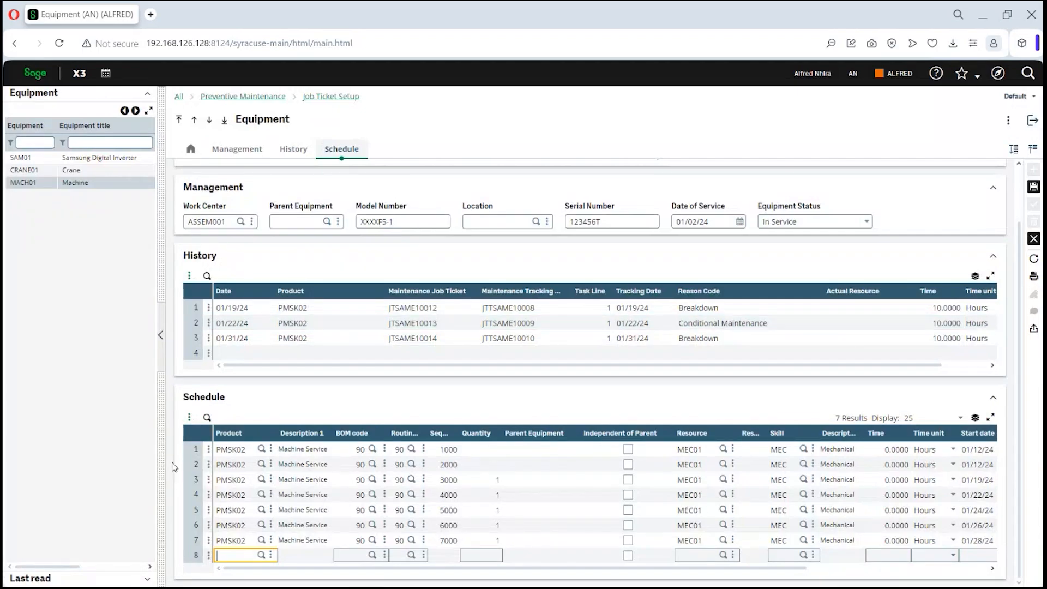
Enter PMSK02 as the product of a new schedule line for MACH01
{"action": "type", "text": "PMSK02"}
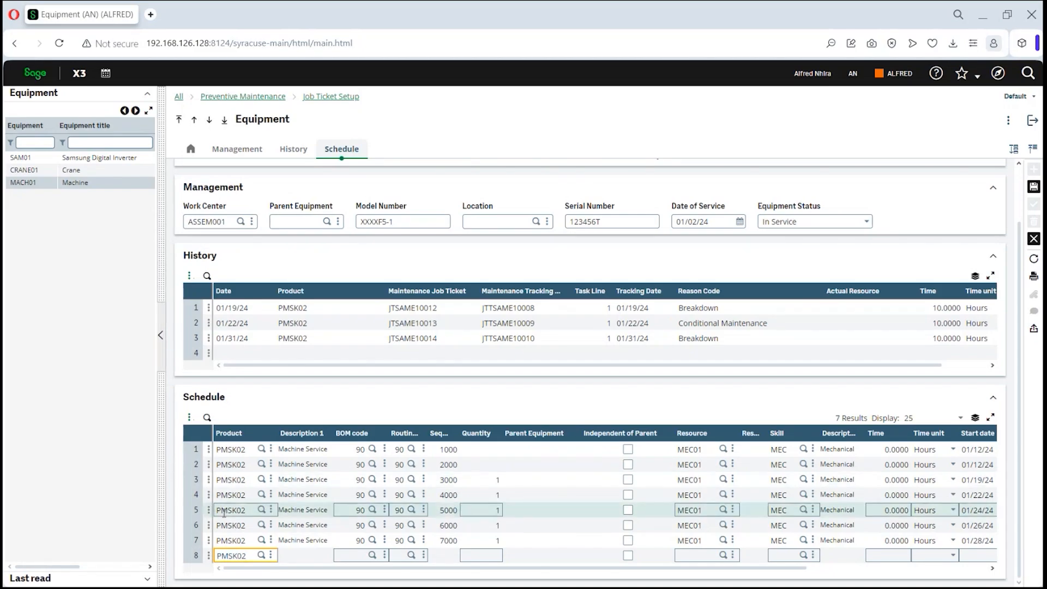
{"action": "key", "text": "Tab"}
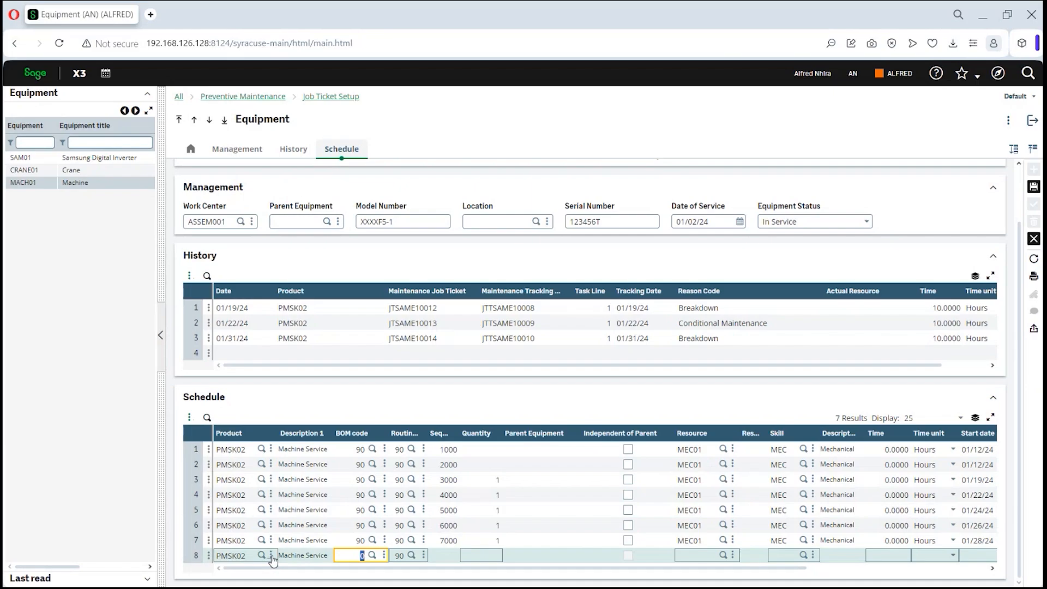
{"action": "left_click", "coordinate": [271, 556]}
{"action": "left_click", "coordinate": [634, 219]}
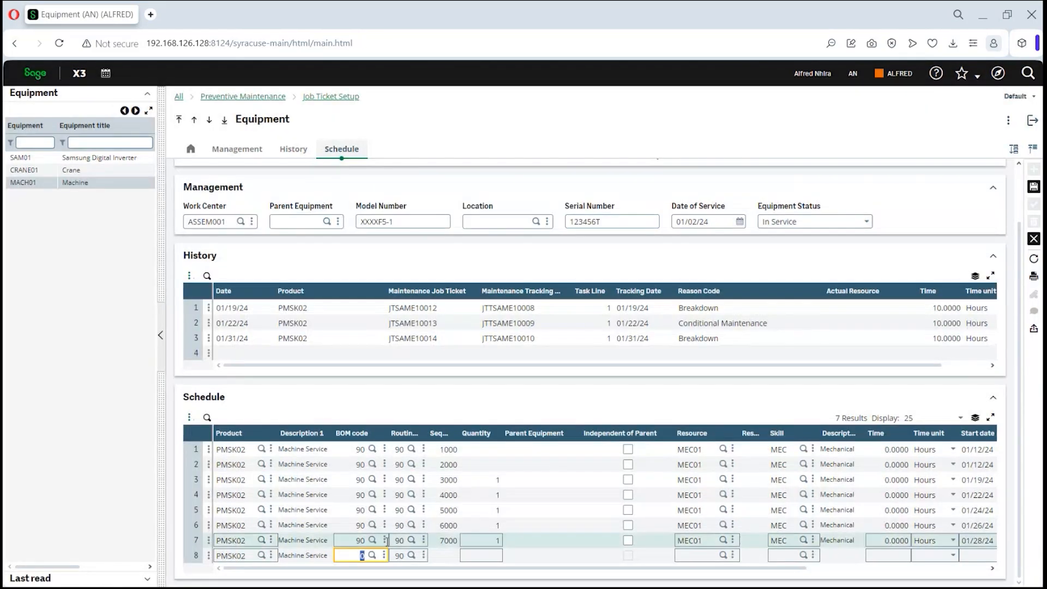
Set the new PMSK02 schedule line's BOM code to 90, routing code to 90 and quantity to 1
{"action": "type", "text": "9"}
{"action": "key", "text": "Tab"}
{"action": "type", "text": "9"}
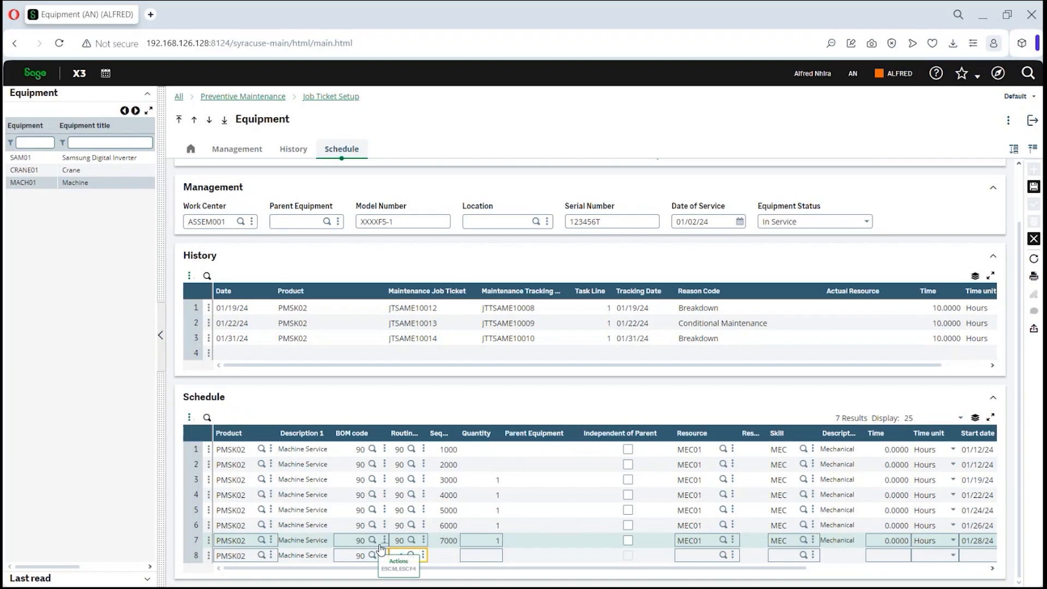
{"action": "key", "text": "Tab"}
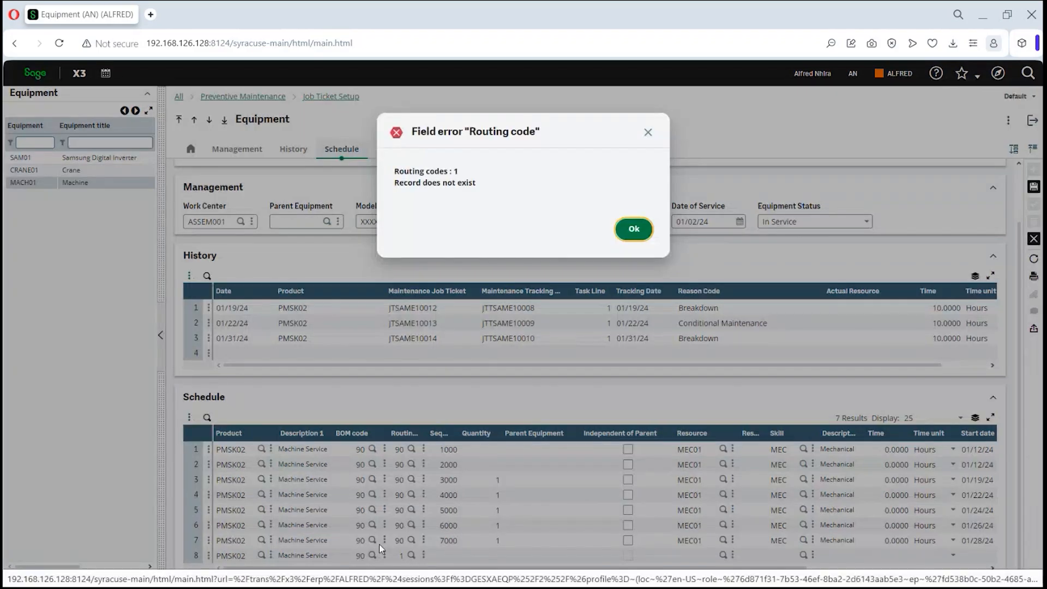
{"action": "left_click", "coordinate": [637, 234]}
{"action": "type", "text": "9"}
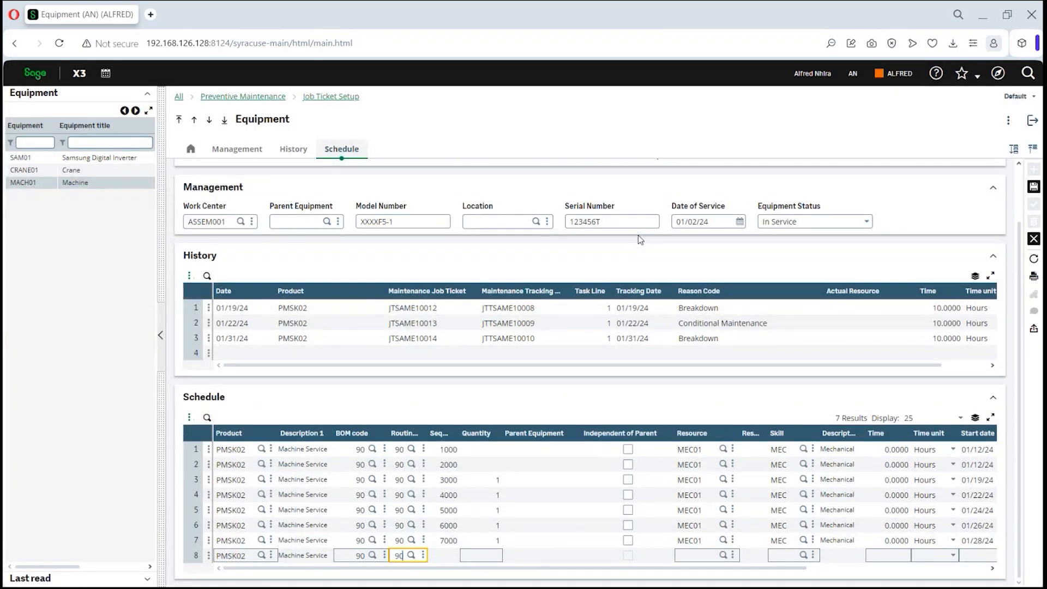
{"action": "type", "text": "0"}
{"action": "key", "text": "Tab"}
{"action": "type", "text": "1"}
{"action": "key", "text": "Tab"}
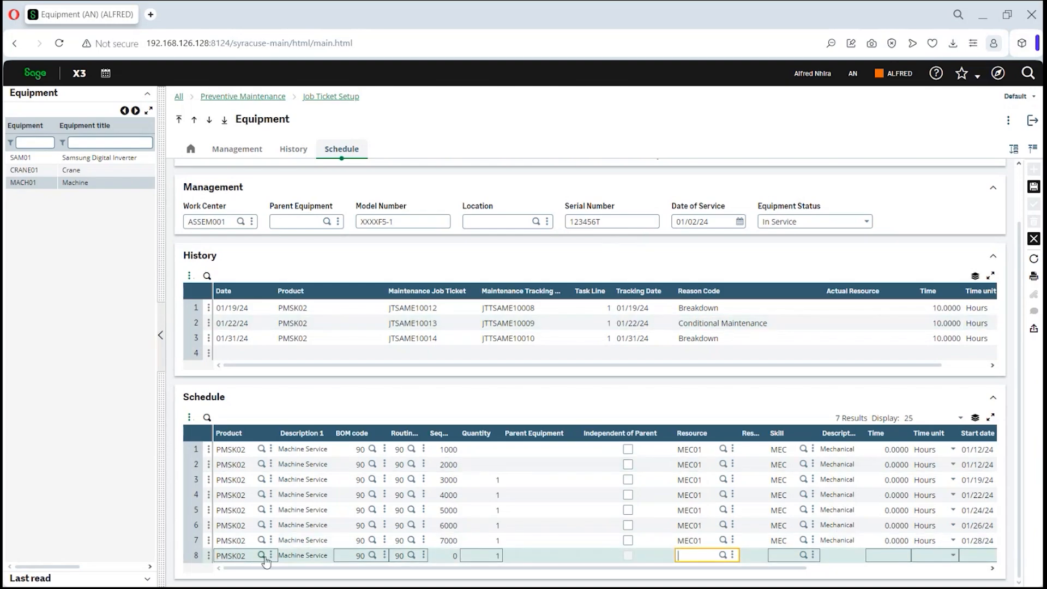
Set both the start date and the end date of the new schedule line to 07/03/24
{"action": "left_click", "coordinate": [208, 557]}
{"action": "left_click", "coordinate": [634, 218]}
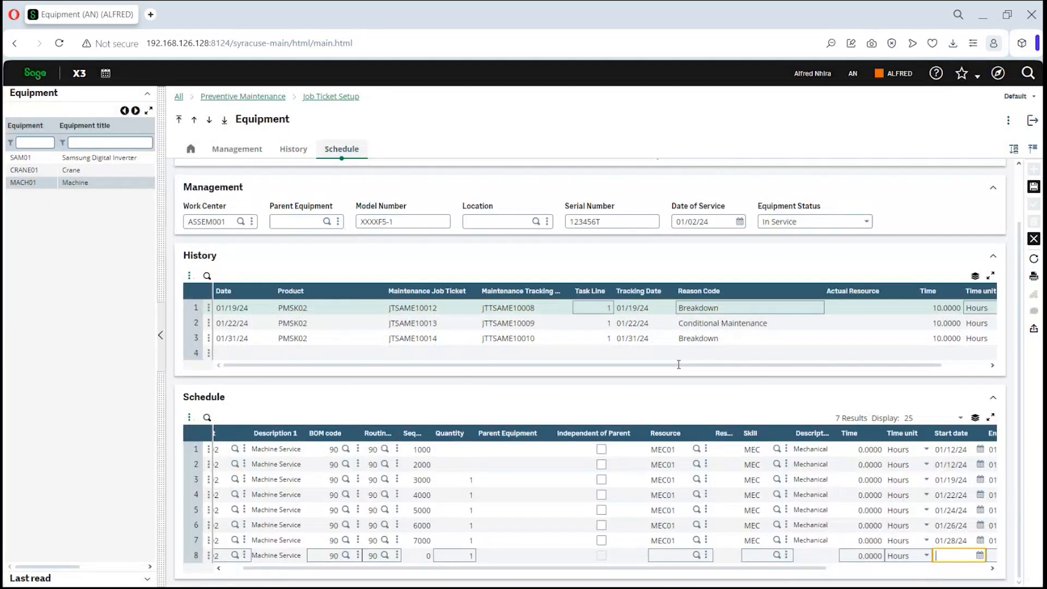
{"action": "left_click", "coordinate": [980, 557]}
{"action": "left_click", "coordinate": [938, 538]}
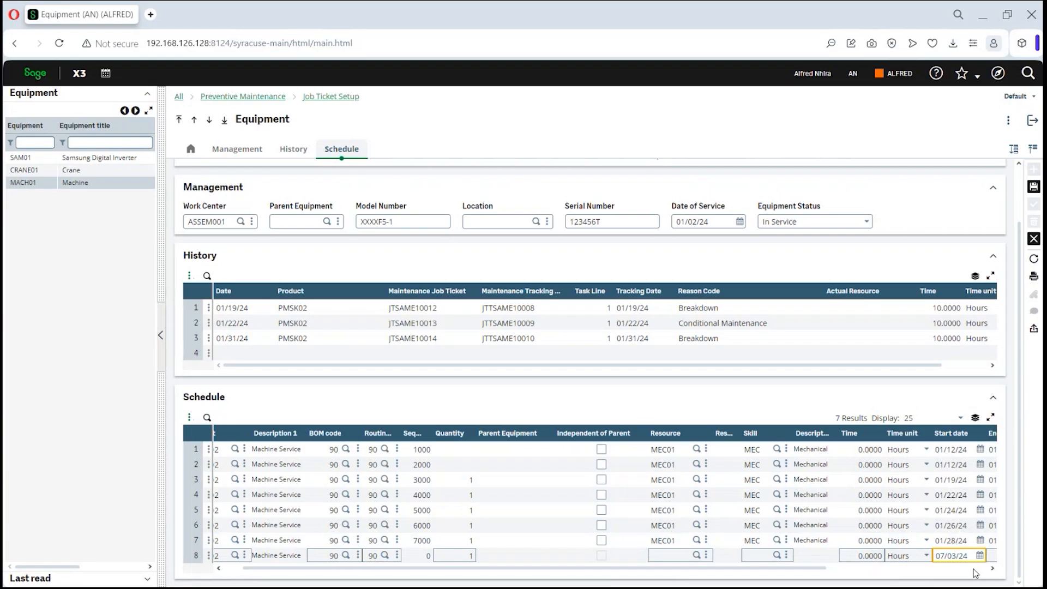
{"action": "left_click", "coordinate": [992, 569]}
{"action": "left_click", "coordinate": [992, 569]}
{"action": "left_click", "coordinate": [992, 569]}
{"action": "left_click", "coordinate": [993, 569]}
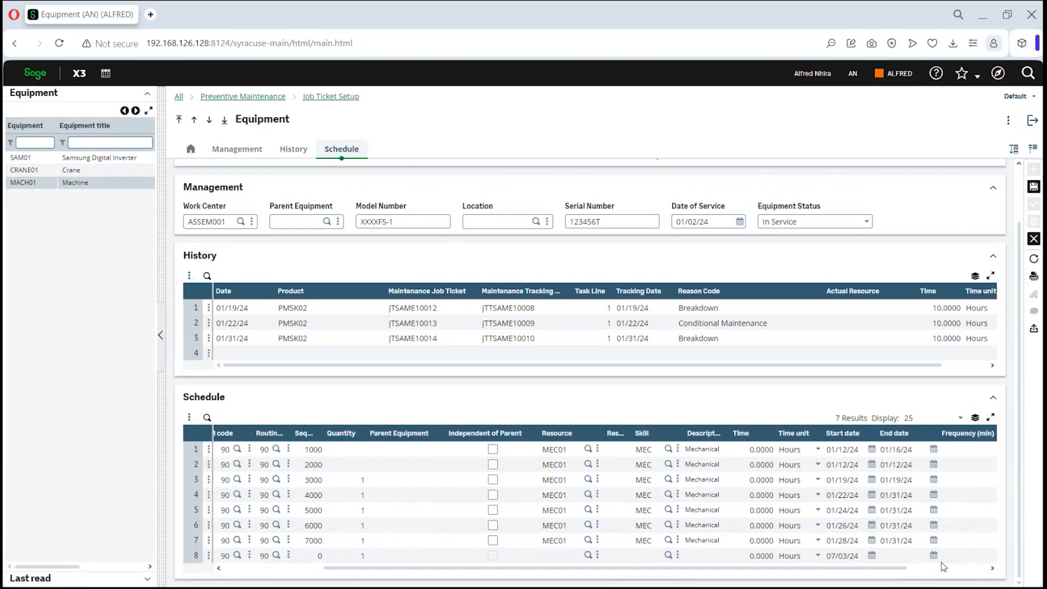
{"action": "left_click", "coordinate": [933, 556]}
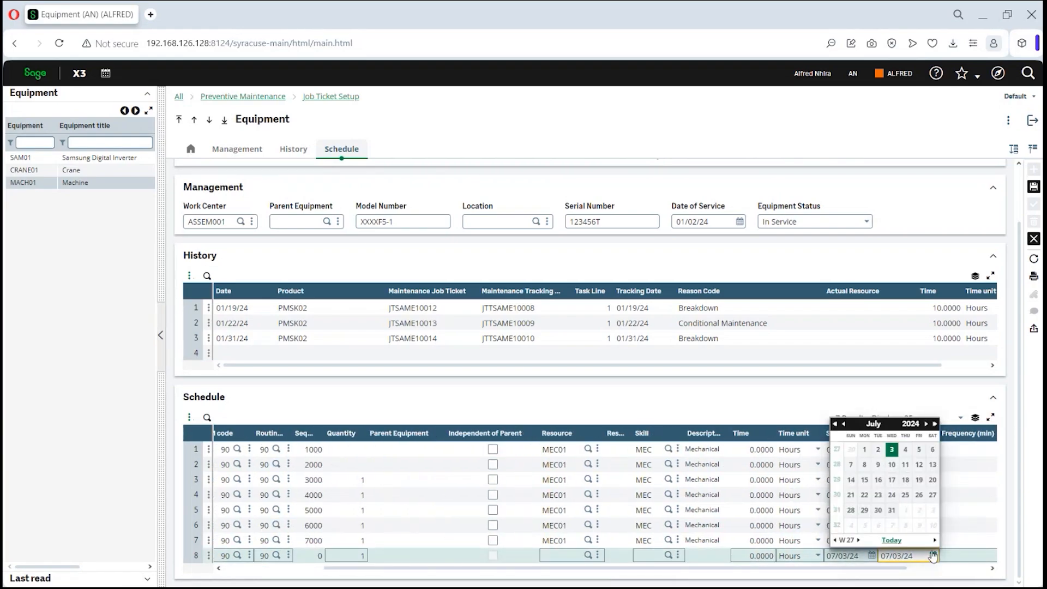
Set the minimum frequency of the new schedule line to 30
{"action": "left_click", "coordinate": [971, 555]}
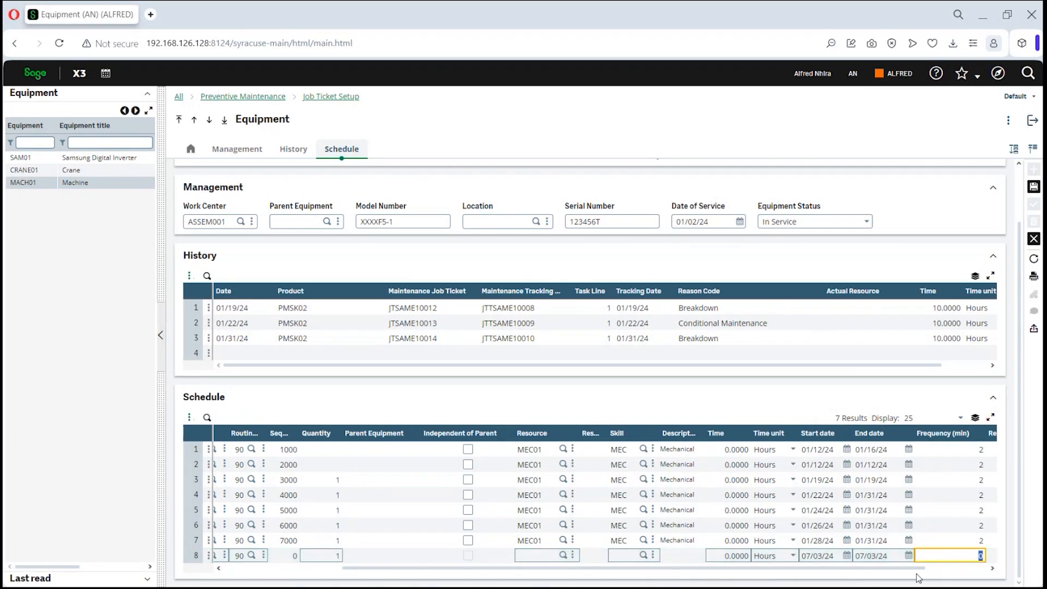
{"action": "left_click_drag", "start_coordinate": [918, 569], "coordinate": [923, 569]}
{"action": "left_click", "coordinate": [957, 557]}
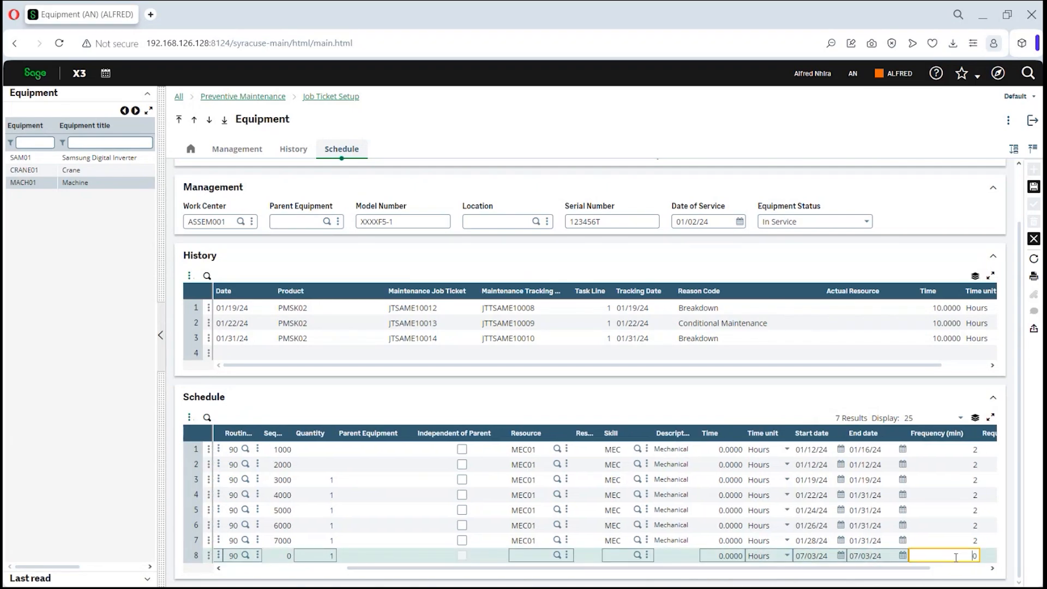
{"action": "key", "text": "Delete"}
{"action": "type", "text": "30"}
{"action": "key", "text": "Tab"}
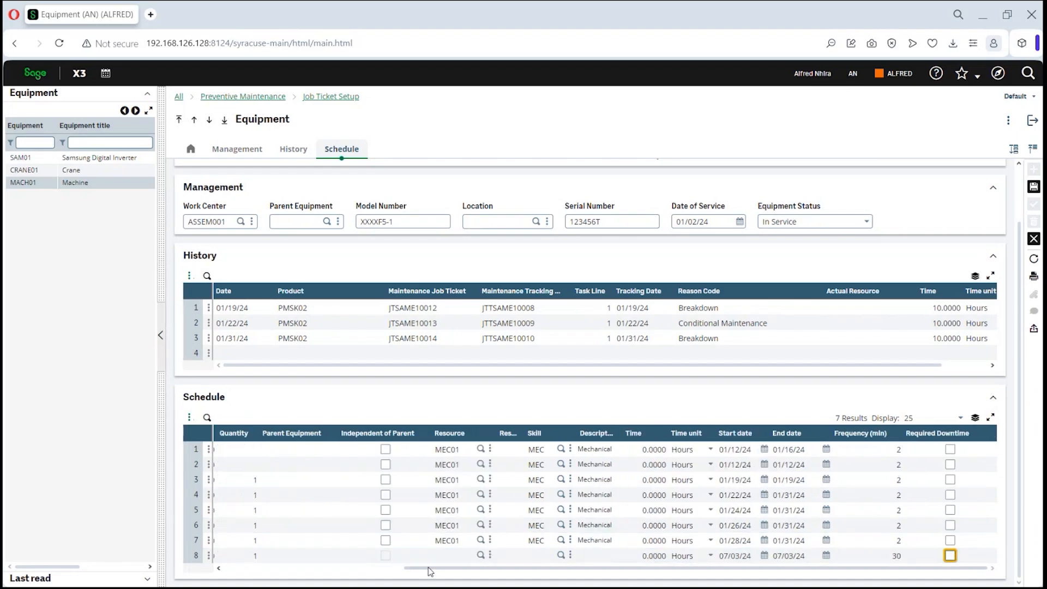
Try to open the row actions of the new PMSK02 schedule line
{"action": "left_click_drag", "start_coordinate": [429, 568], "coordinate": [248, 569]}
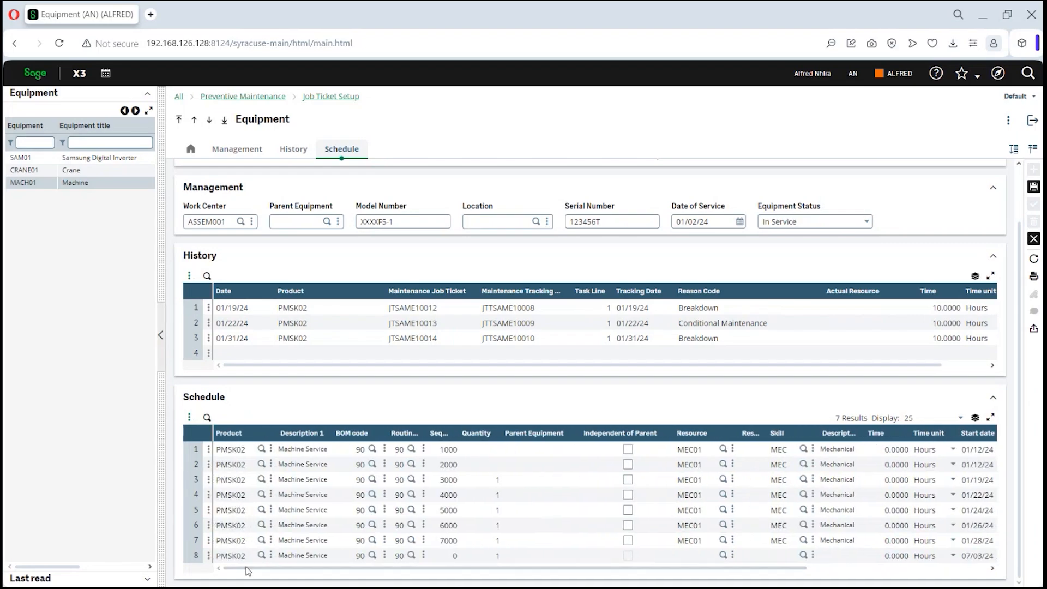
{"action": "left_click", "coordinate": [210, 556]}
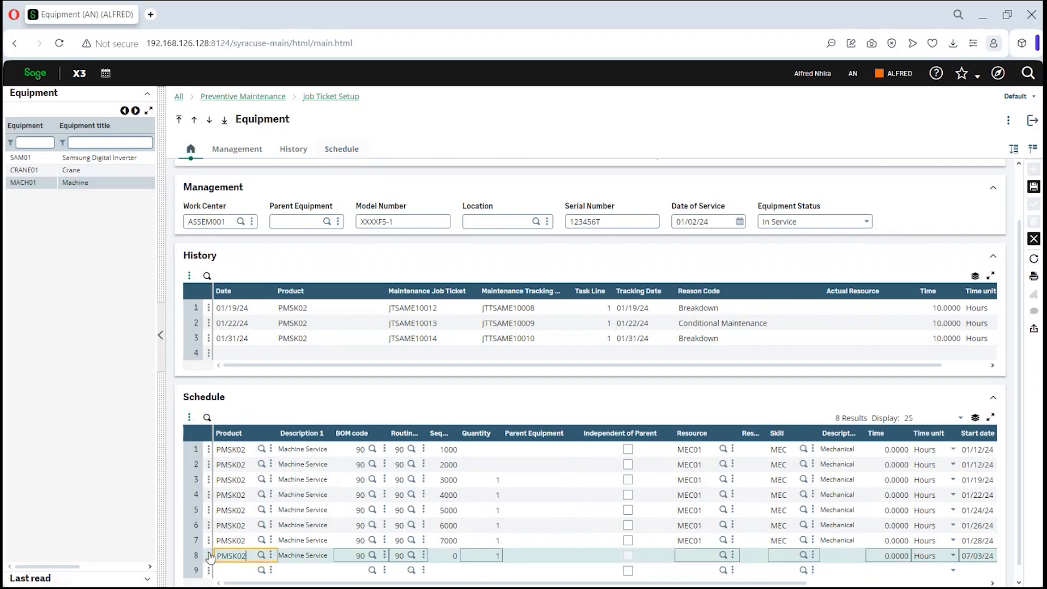
{"action": "left_click", "coordinate": [271, 557]}
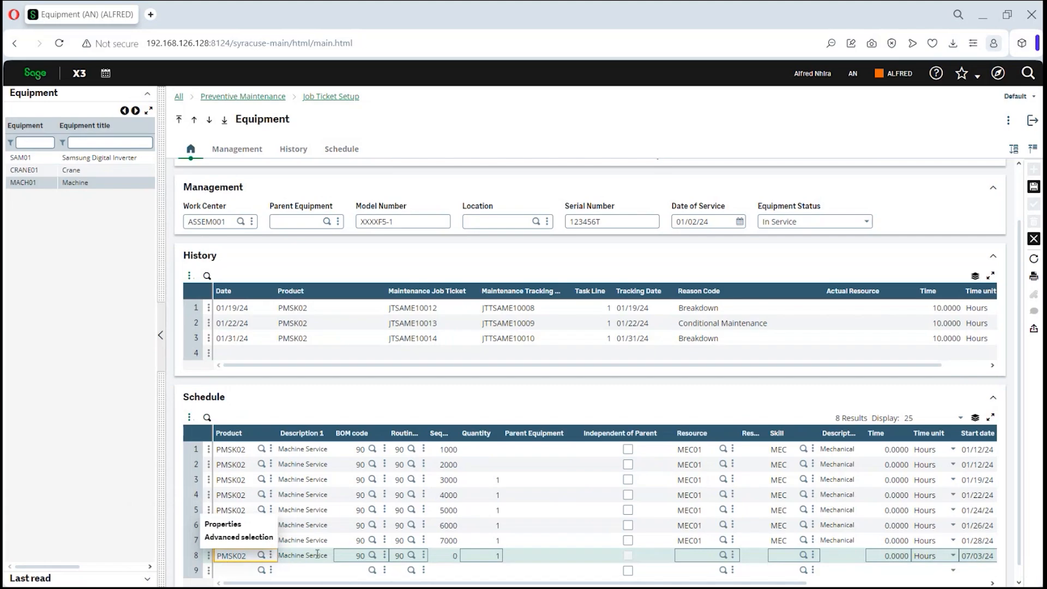
{"action": "left_click", "coordinate": [322, 573]}
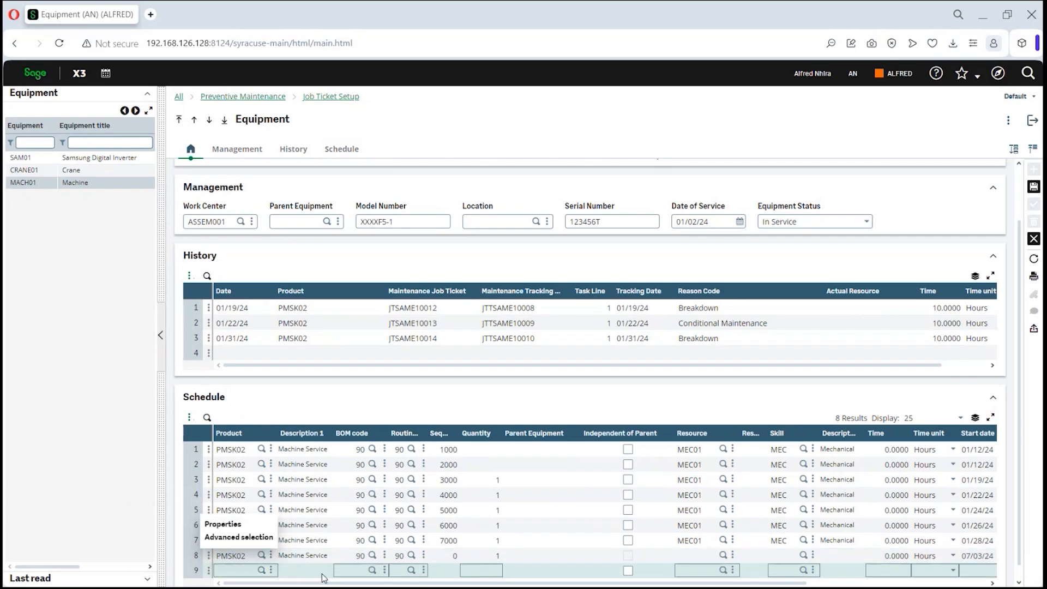
{"action": "left_click", "coordinate": [209, 557]}
{"action": "left_click", "coordinate": [208, 556]}
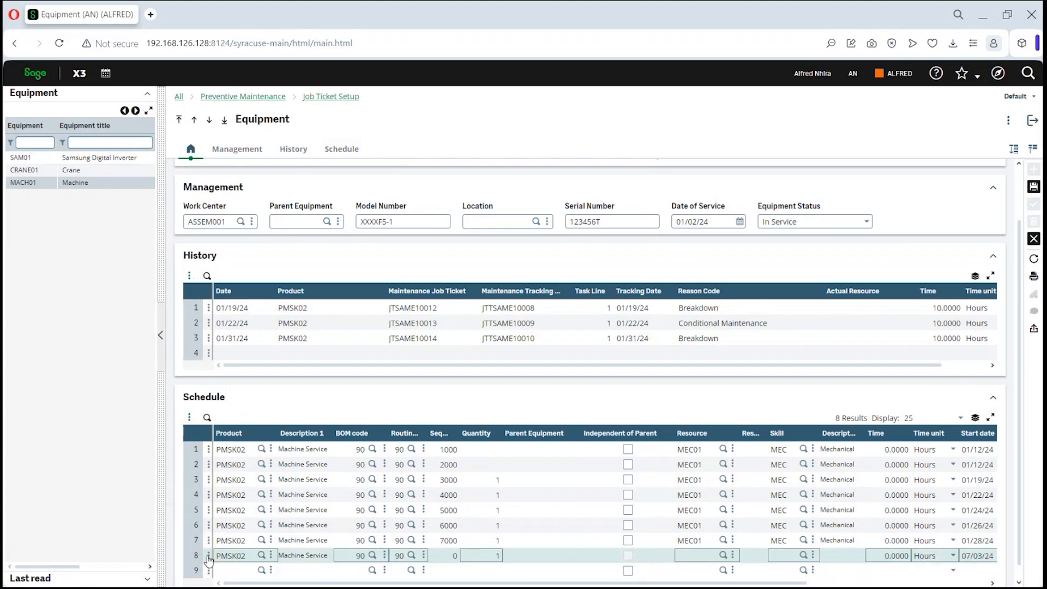
{"action": "left_click", "coordinate": [208, 556]}
{"action": "left_click", "coordinate": [208, 556]}
Step through the new schedule line's fields to complete its entry, and save the MACH01 equipment record
{"action": "key", "text": "Tab"}
{"action": "key", "text": "Tab"}
{"action": "key", "text": "Tab"}
{"action": "key", "text": "Tab"}
{"action": "key", "text": "Tab"}
{"action": "key", "text": "Tab"}
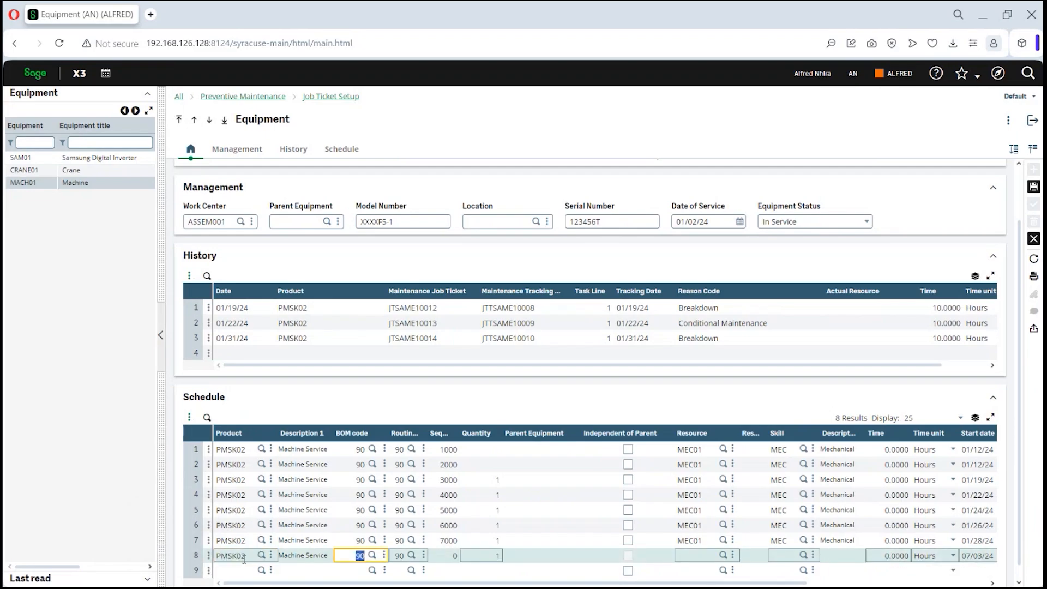
{"action": "key", "text": "Tab"}
{"action": "key", "text": "Tab"}
{"action": "key", "text": "Tab"}
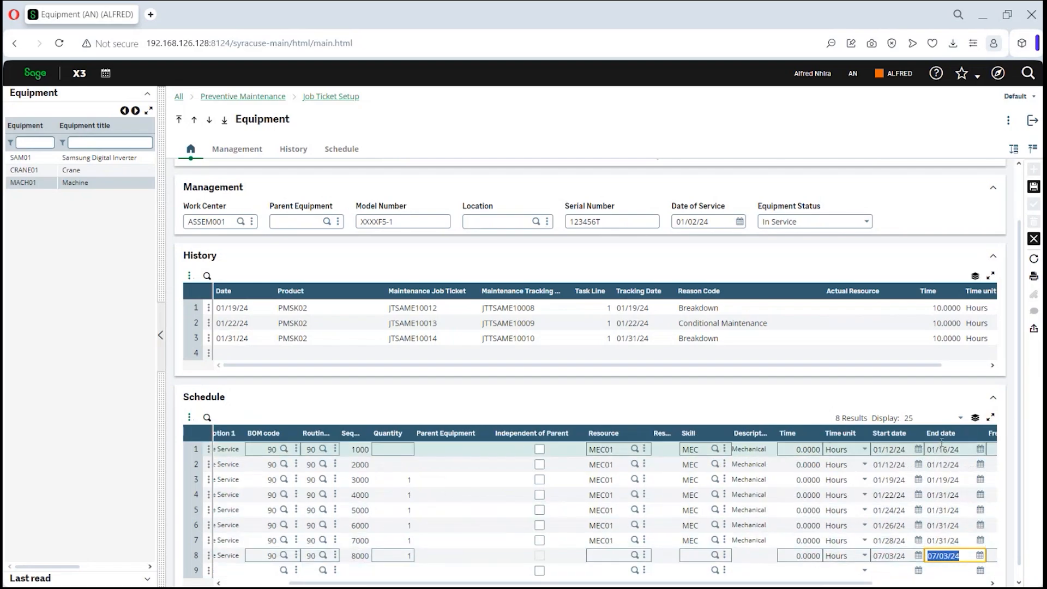
{"action": "left_click", "coordinate": [1033, 188]}
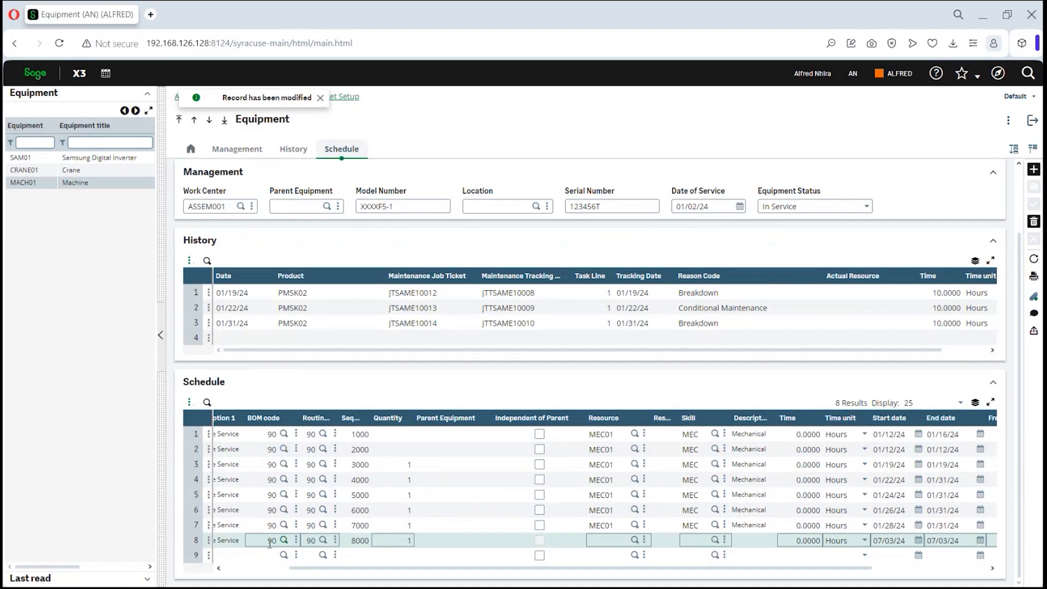
Open the Multiple Tasks options for the 07/03/24 PMSK02 schedule line, and close them without creating lines
{"action": "left_click", "coordinate": [221, 556]}
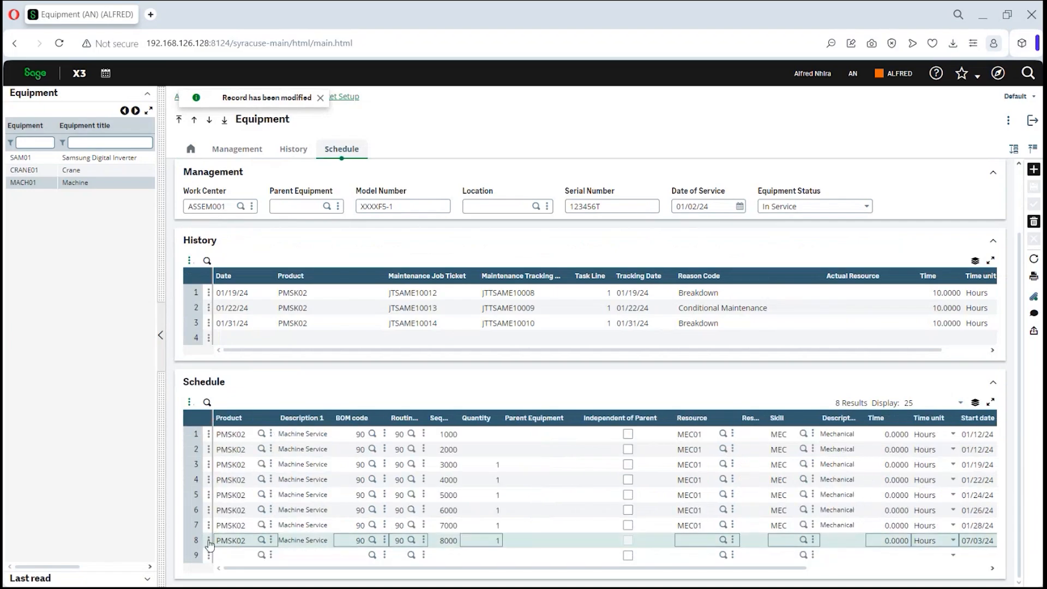
{"action": "left_click", "coordinate": [209, 541]}
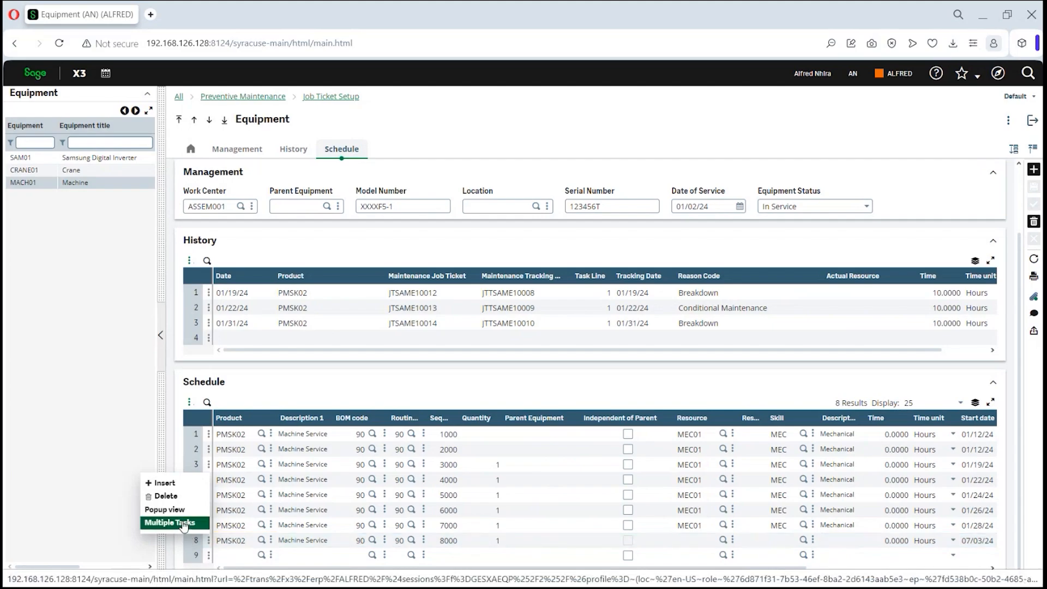
{"action": "left_click", "coordinate": [184, 523]}
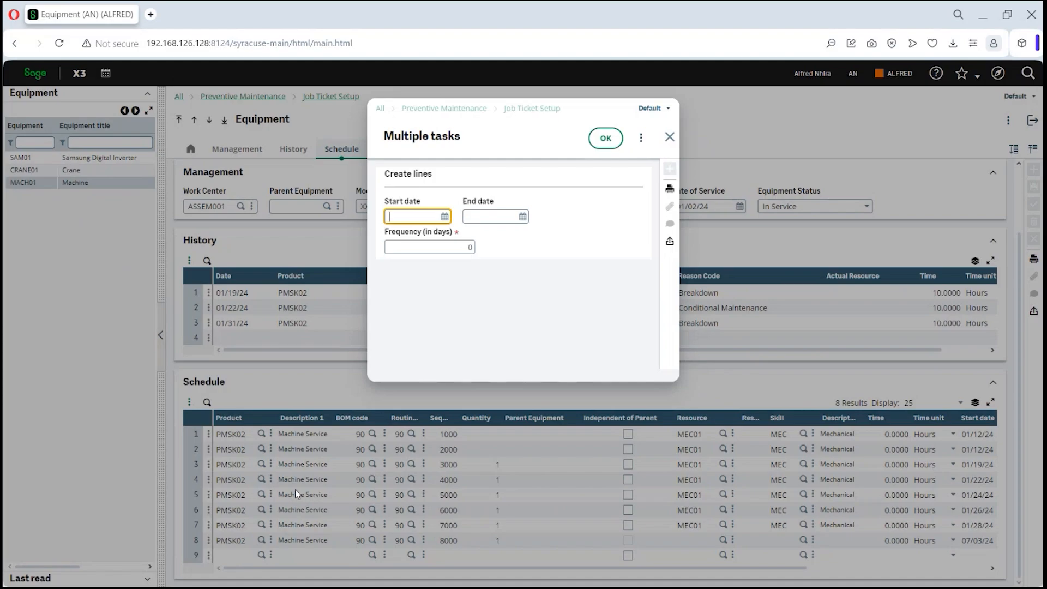
{"action": "left_click", "coordinate": [666, 136]}
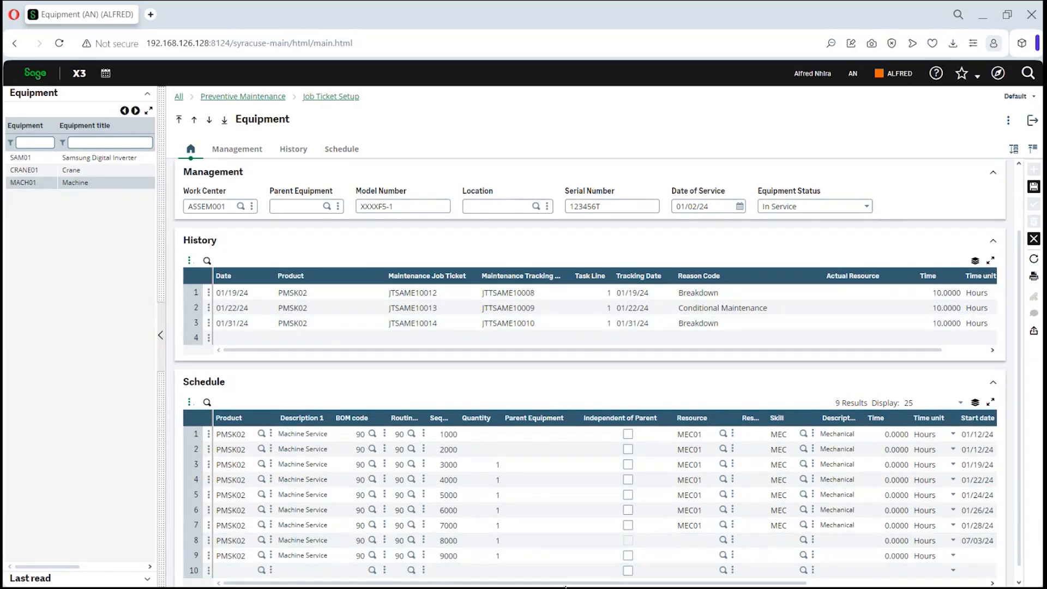
Check the schedule line's dates and frequency, discard the unsaved changes, and exit the Equipment record
{"action": "left_click_drag", "start_coordinate": [760, 583], "coordinate": [907, 582]}
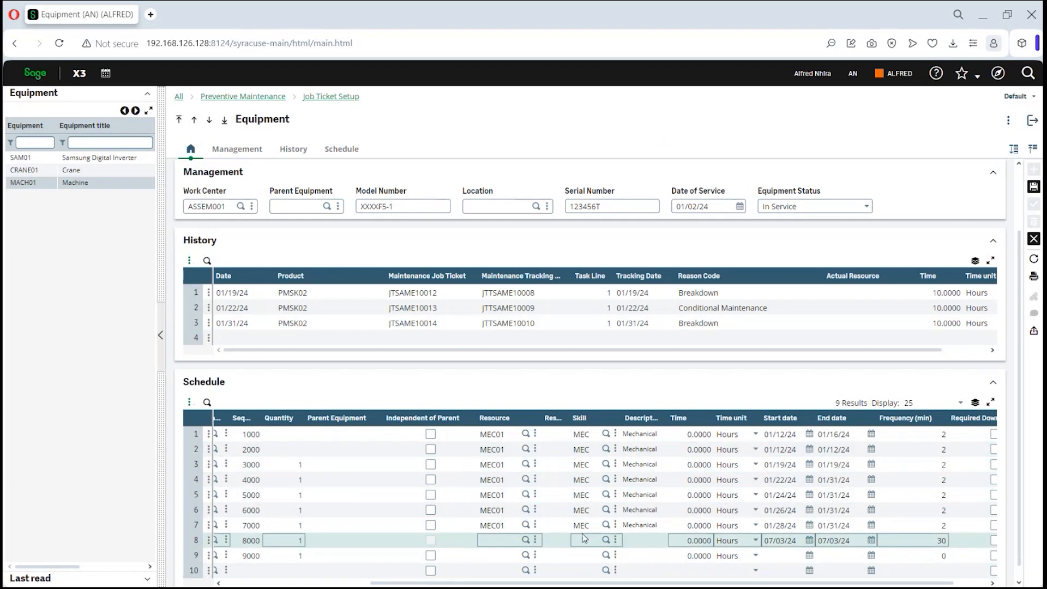
{"action": "left_click", "coordinate": [1034, 240]}
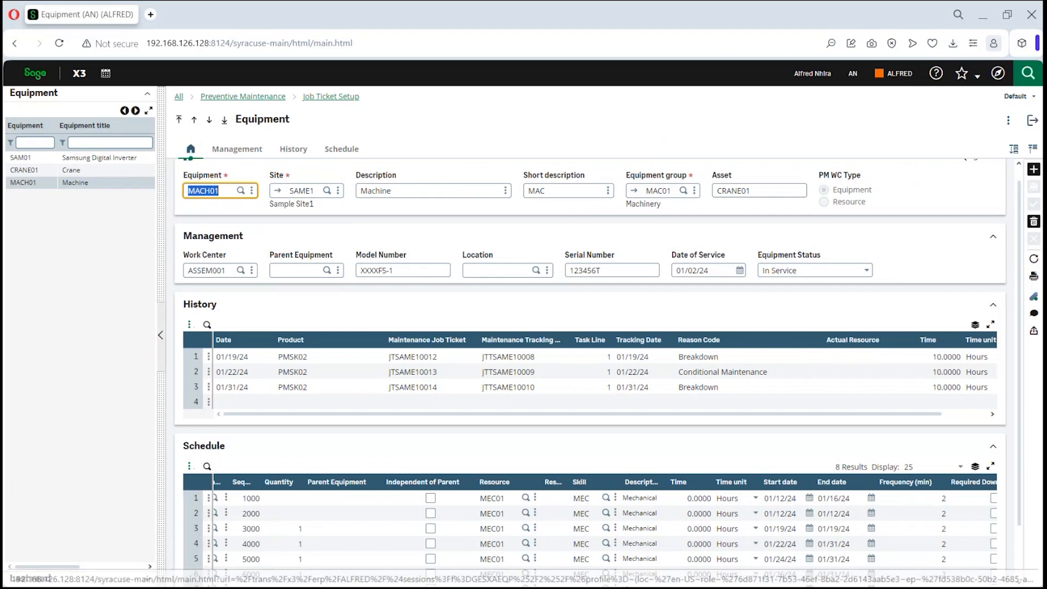
{"action": "left_click", "coordinate": [1033, 121]}
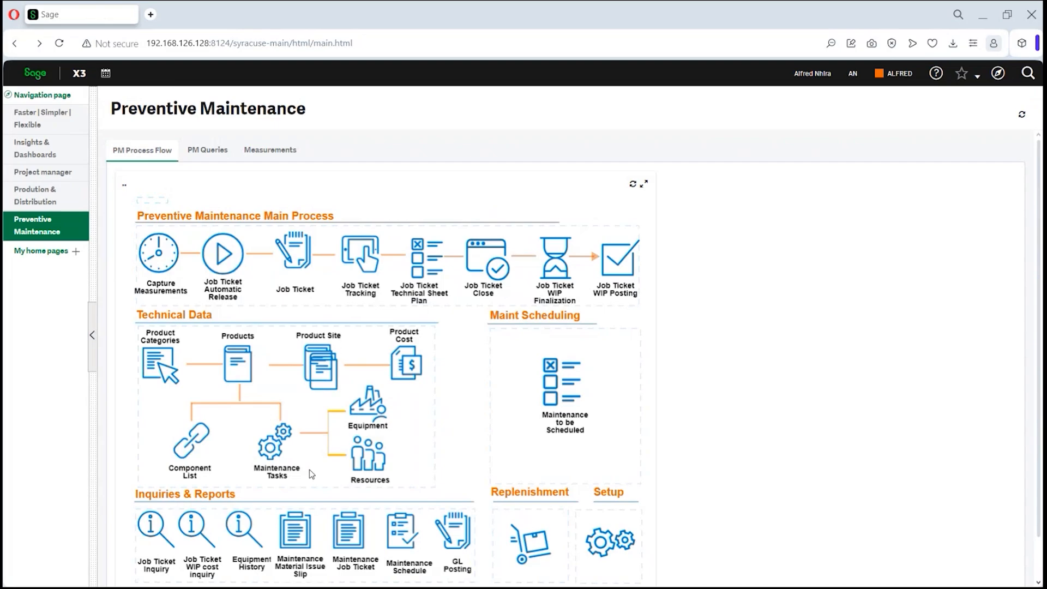
Examine the Measurement Setup of PMM000001, including its measurement interval and the trigger details in its measurement history
{"action": "left_click", "coordinate": [610, 546]}
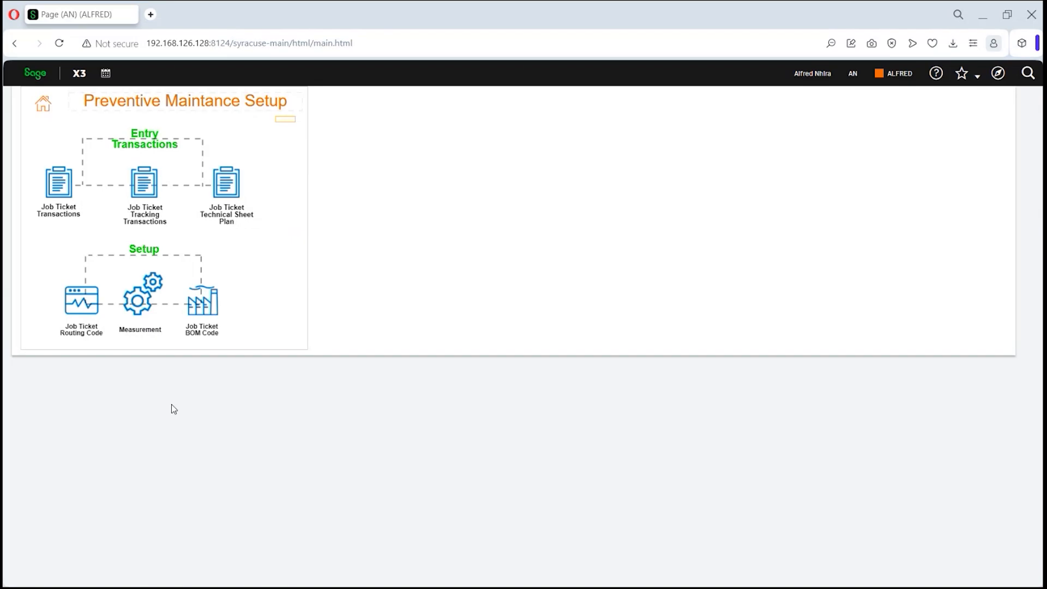
{"action": "left_click", "coordinate": [143, 299]}
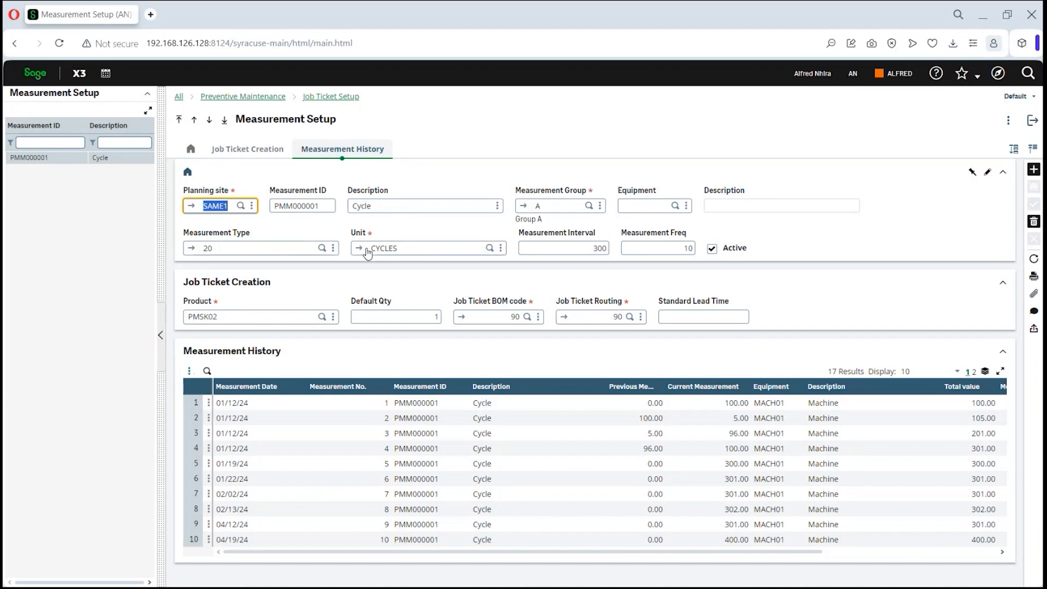
{"action": "left_click", "coordinate": [586, 253]}
{"action": "left_click_drag", "start_coordinate": [593, 250], "coordinate": [622, 254]}
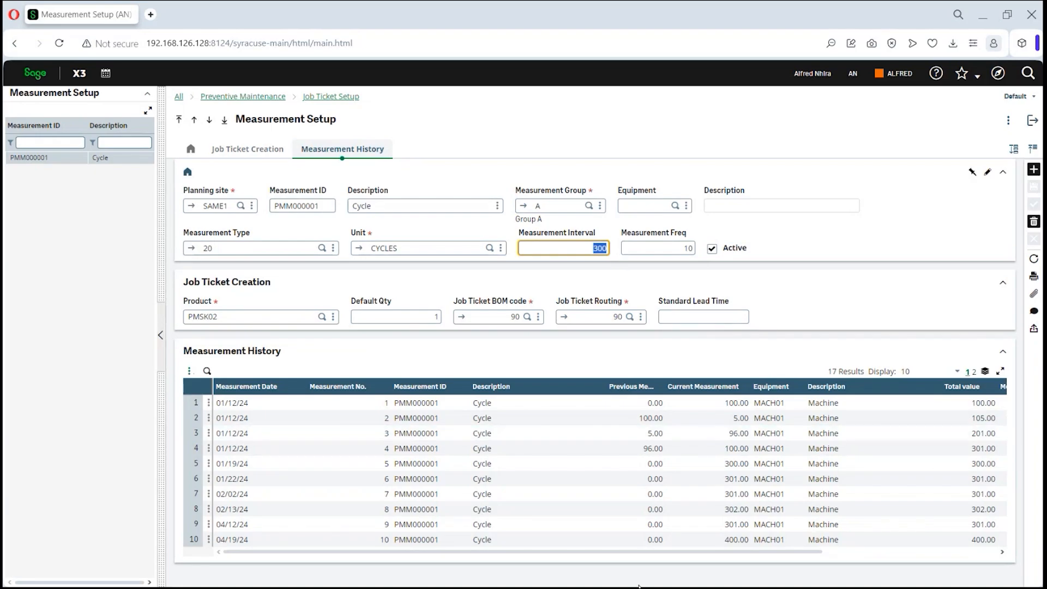
{"action": "left_click_drag", "start_coordinate": [674, 552], "coordinate": [857, 550]}
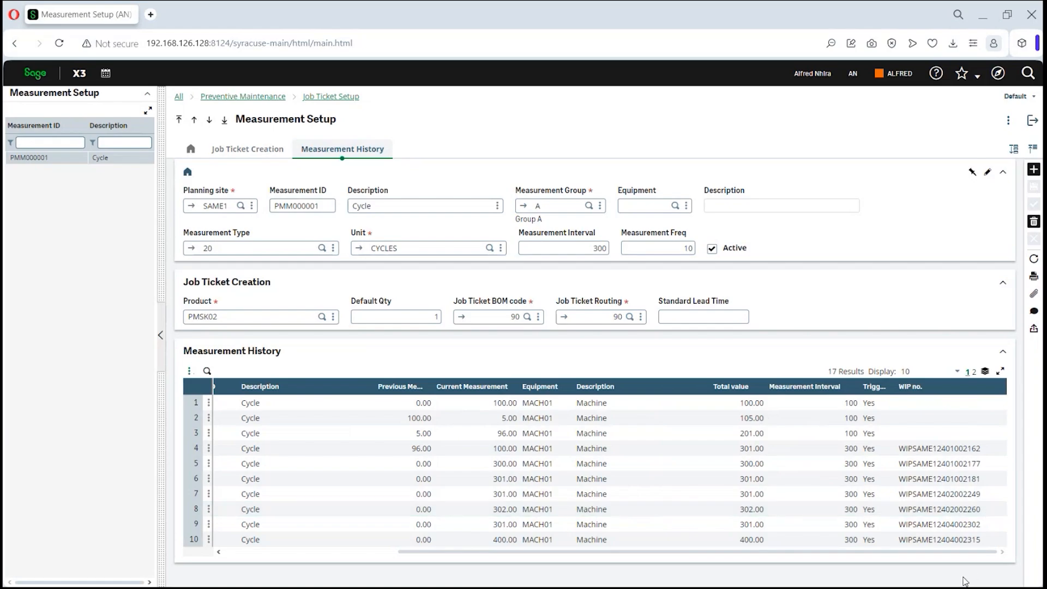
{"action": "left_click", "coordinate": [1032, 120]}
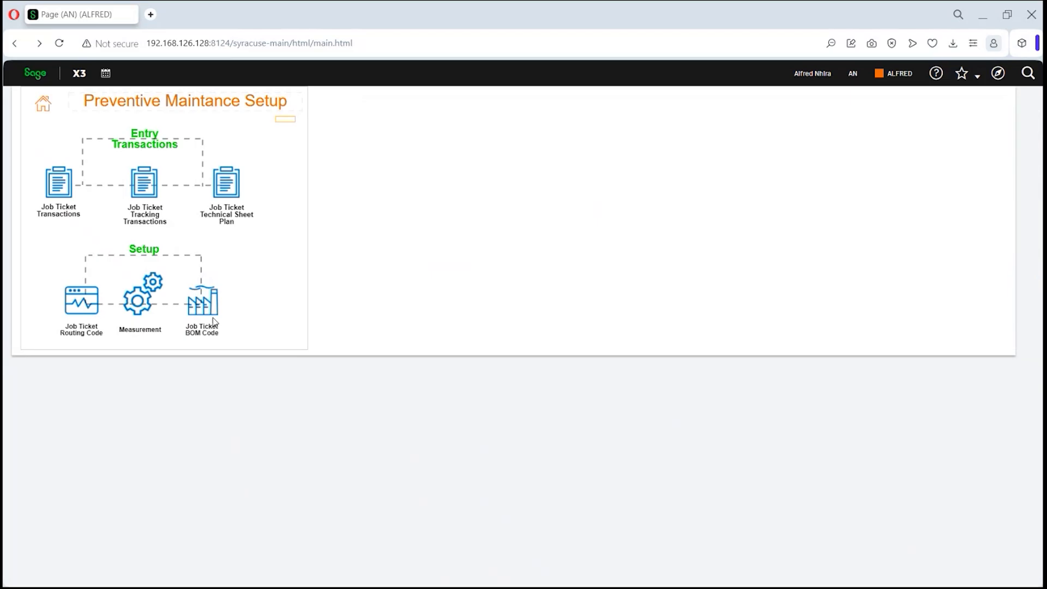
Review the suggested job tickets for site SAME1 in Job Ticket Automatic Release, and close it without releasing any
{"action": "left_click", "coordinate": [43, 109]}
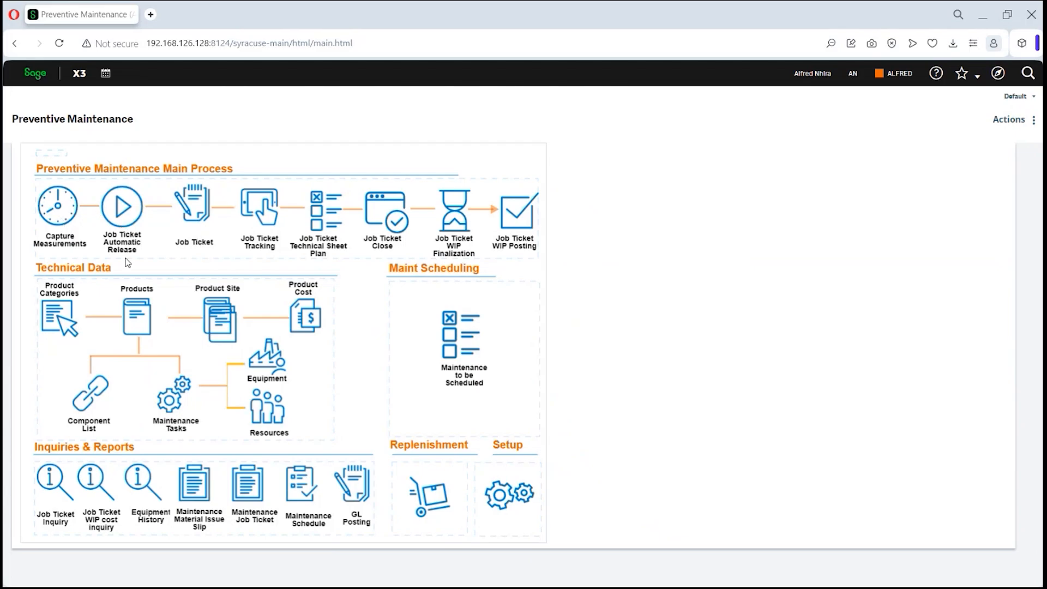
{"action": "left_click", "coordinate": [127, 212]}
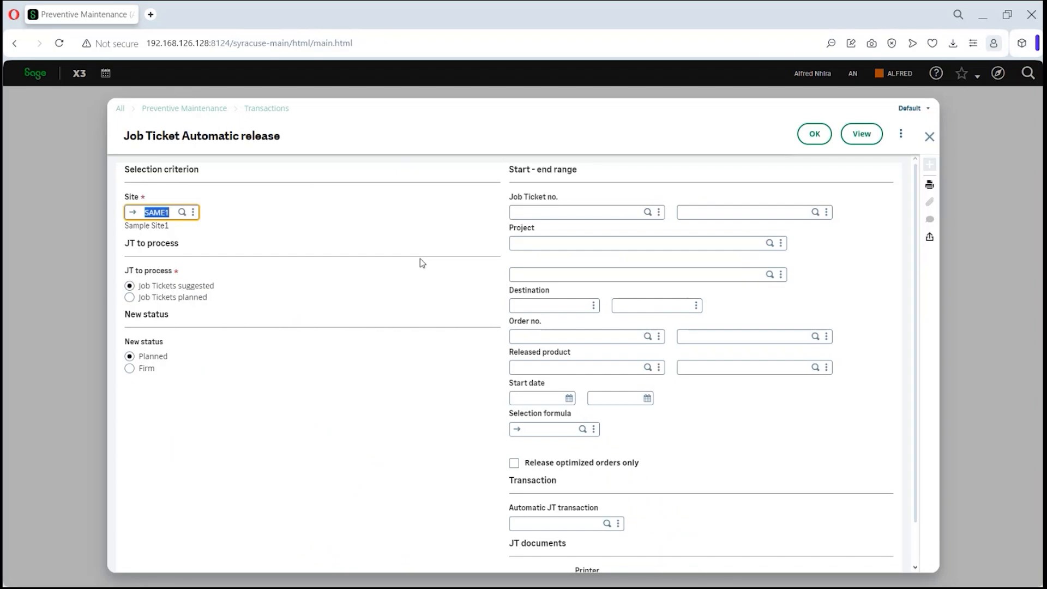
{"action": "left_click", "coordinate": [861, 134]}
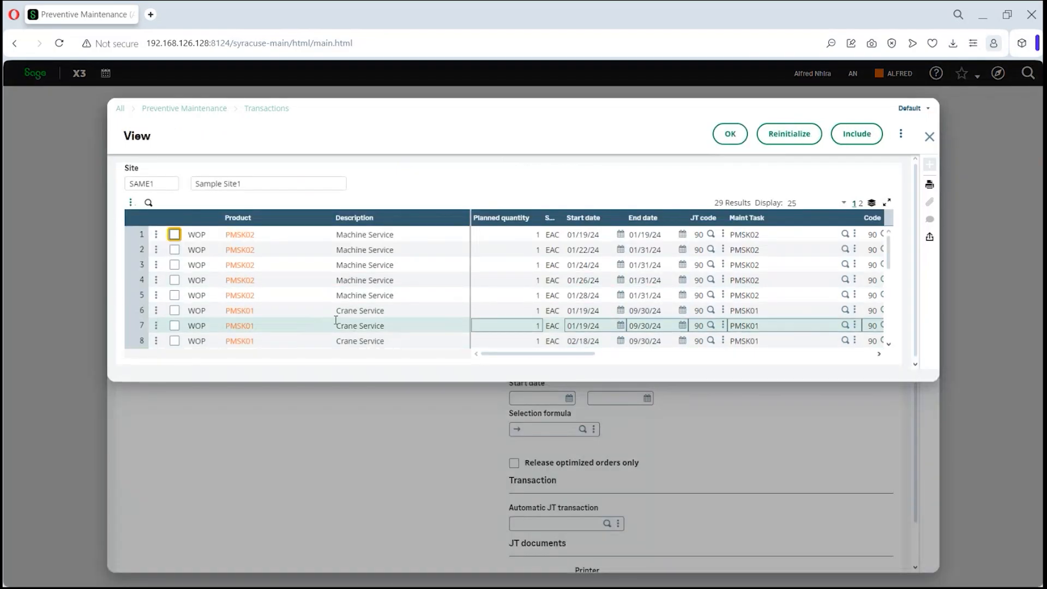
{"action": "scroll", "coordinate": [361, 329], "scroll_direction": "down", "scroll_amount": 1}
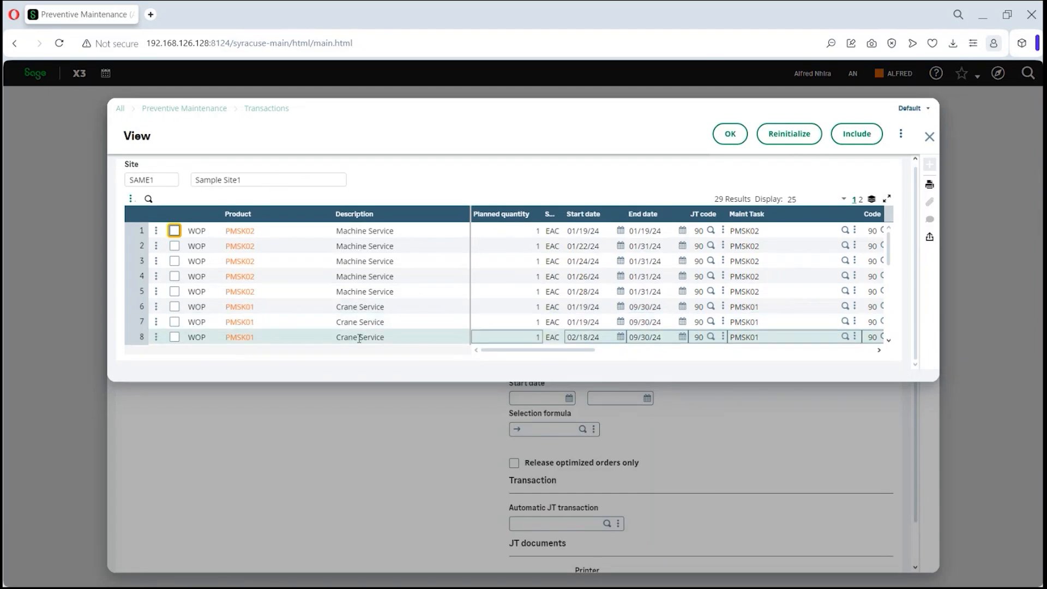
{"action": "left_click", "coordinate": [930, 136]}
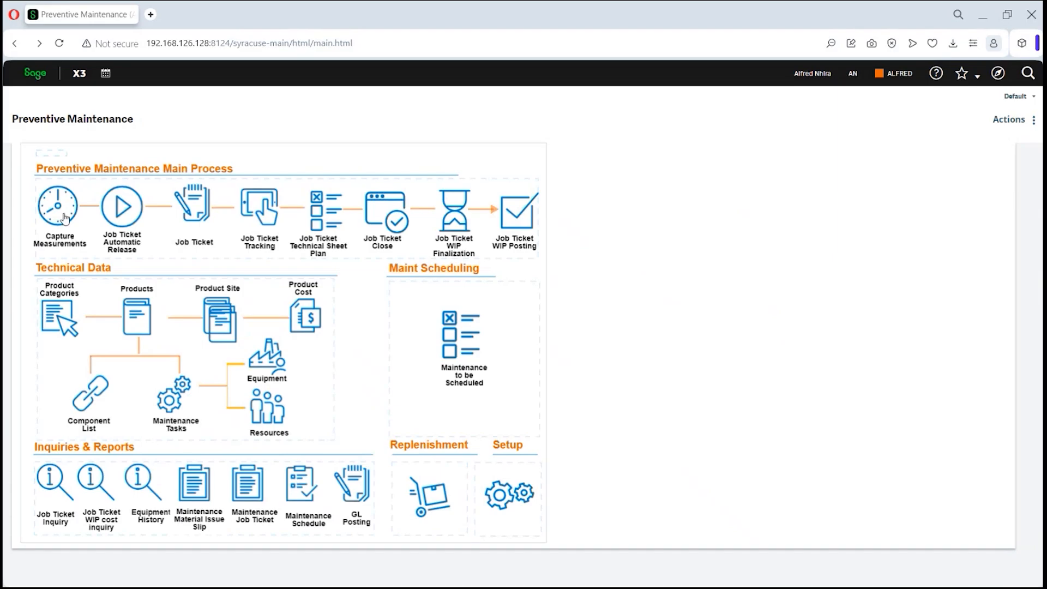
{"action": "left_click", "coordinate": [64, 219]}
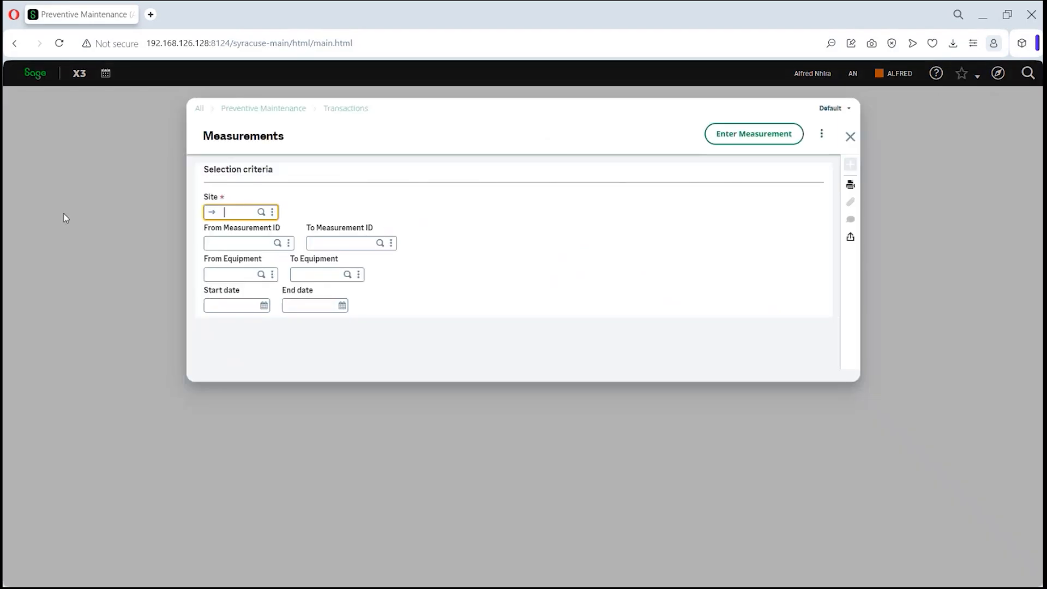
{"action": "left_click", "coordinate": [261, 213]}
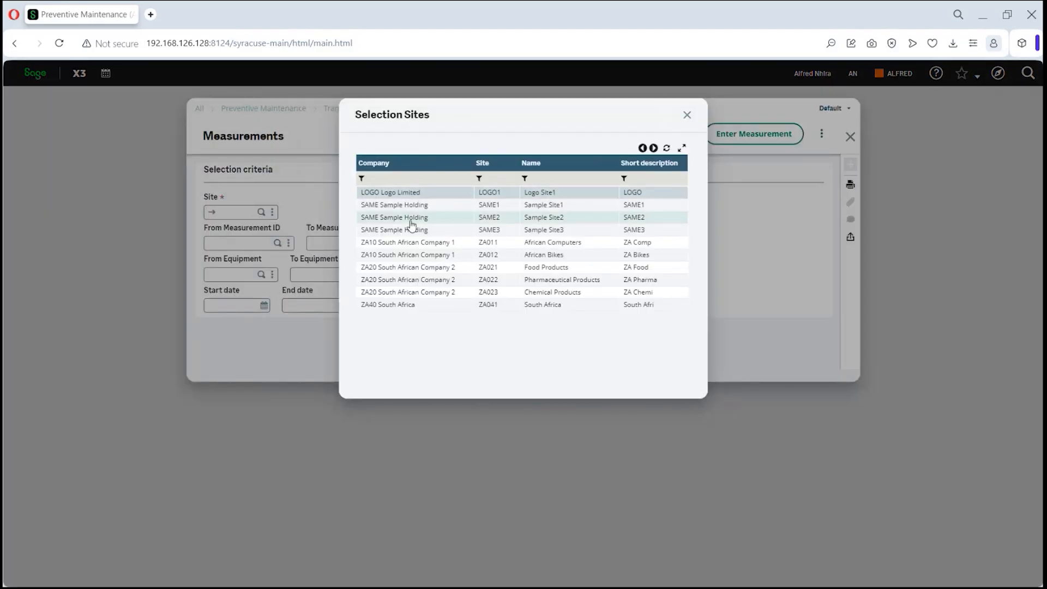
{"action": "left_click", "coordinate": [687, 115]}
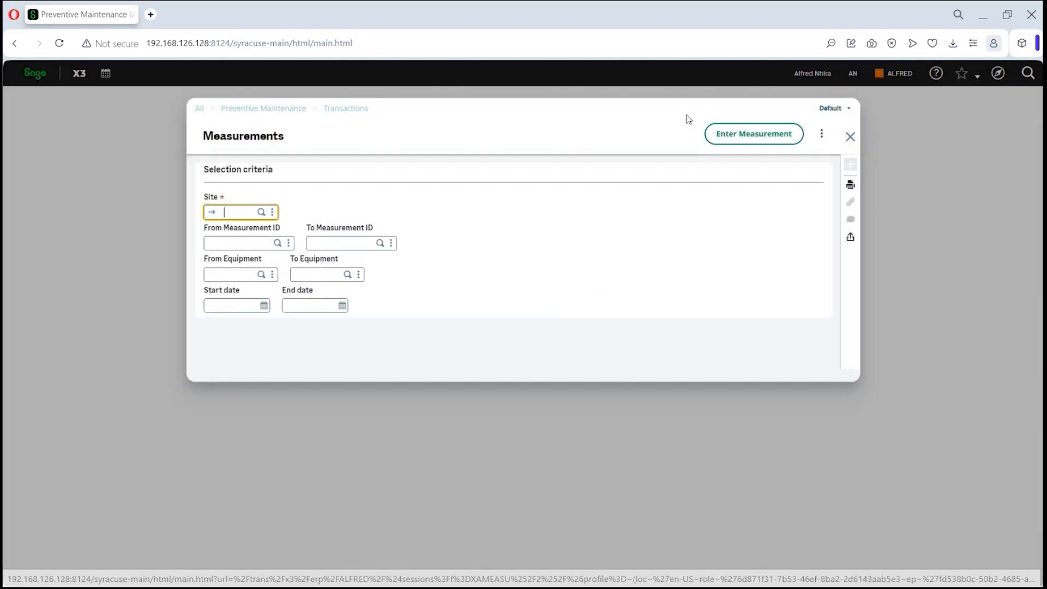
{"action": "left_click", "coordinate": [850, 137]}
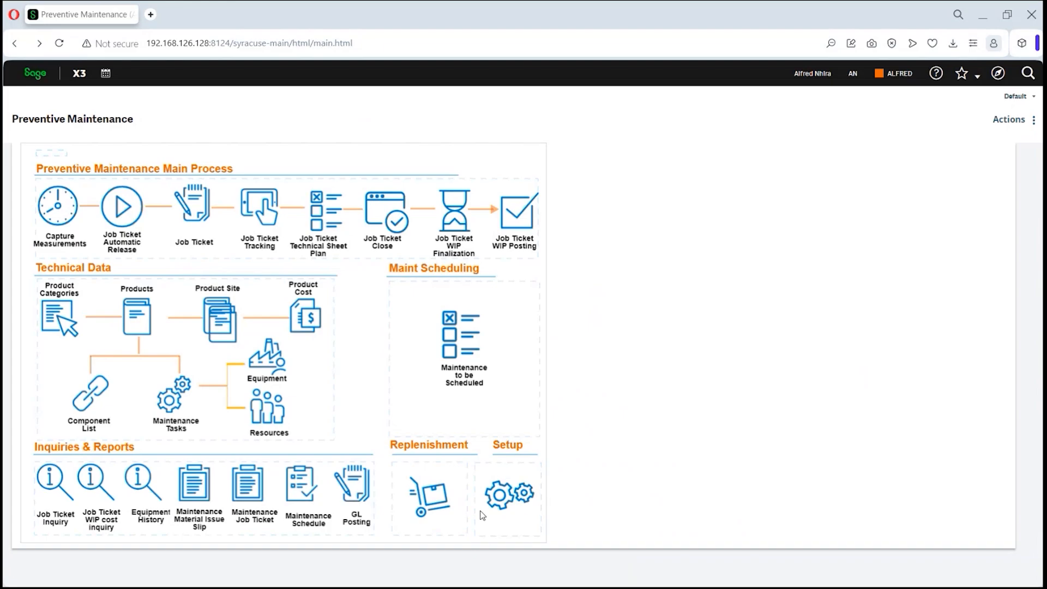
Check the Measurement Setup record for the Cycle measurement PMM000001 again, and return to the Preventive Maintenance setup page
{"action": "left_click", "coordinate": [506, 497]}
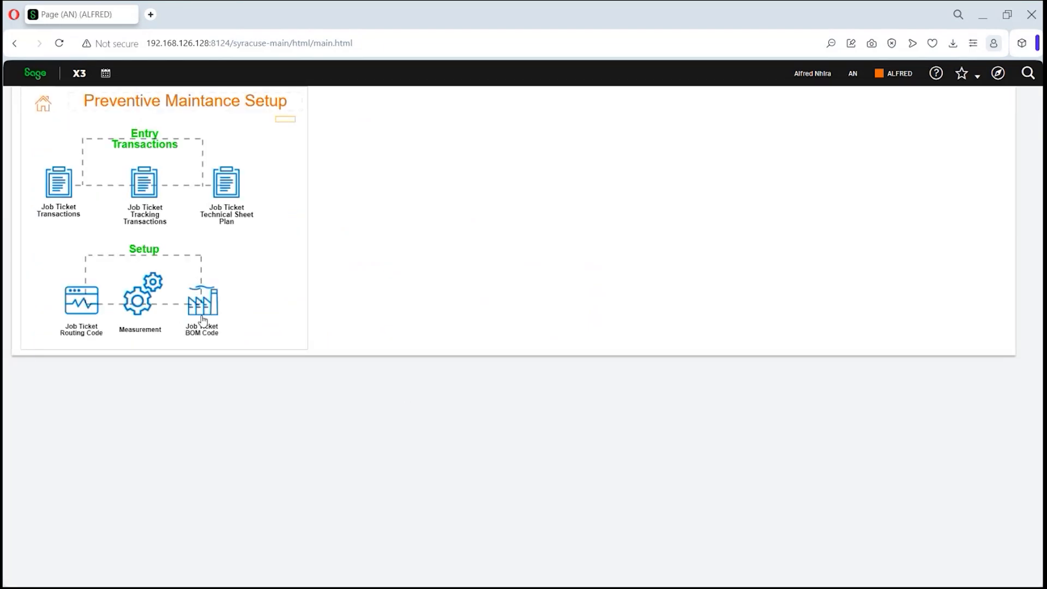
{"action": "left_click", "coordinate": [139, 294]}
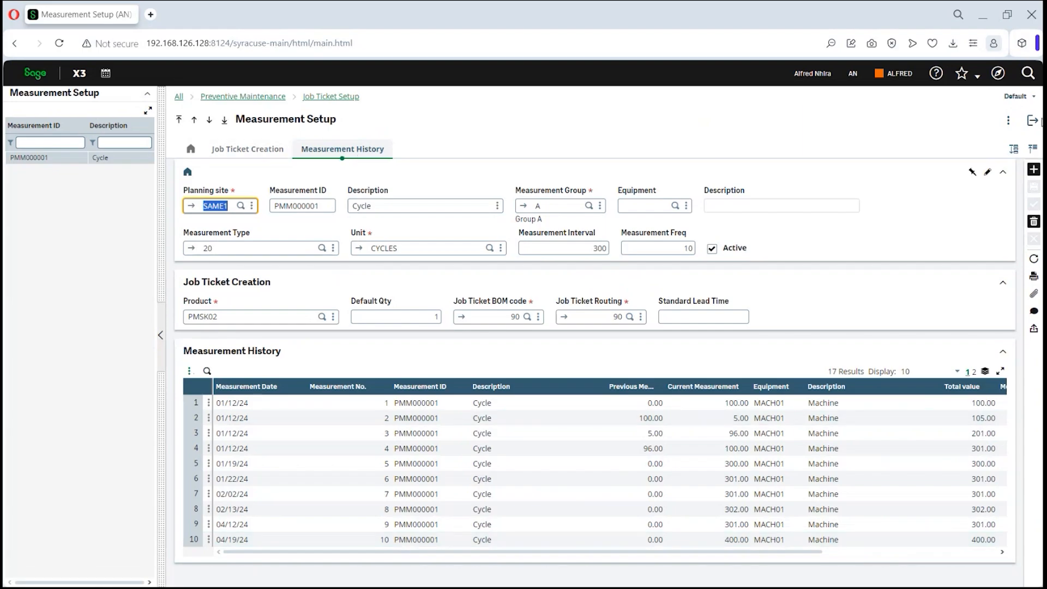
{"action": "left_click", "coordinate": [1033, 121]}
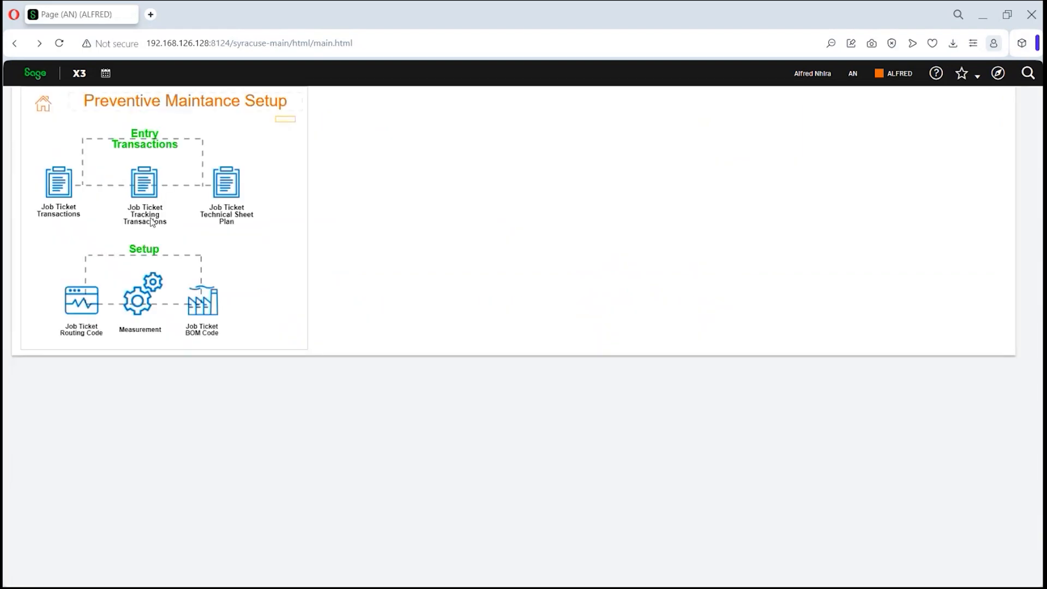
{"action": "left_click", "coordinate": [142, 307]}
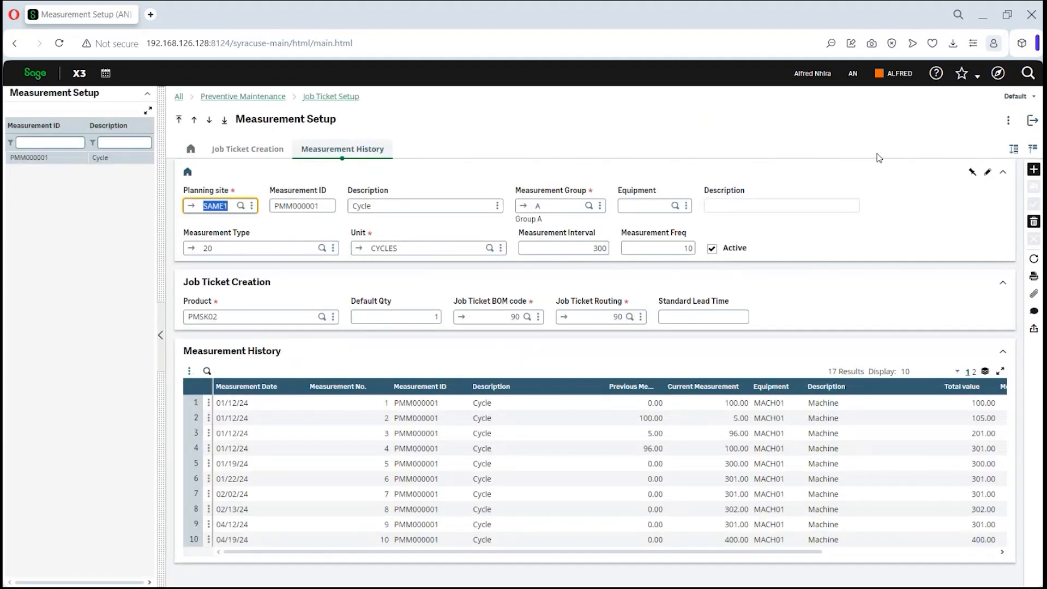
{"action": "left_click", "coordinate": [1033, 120]}
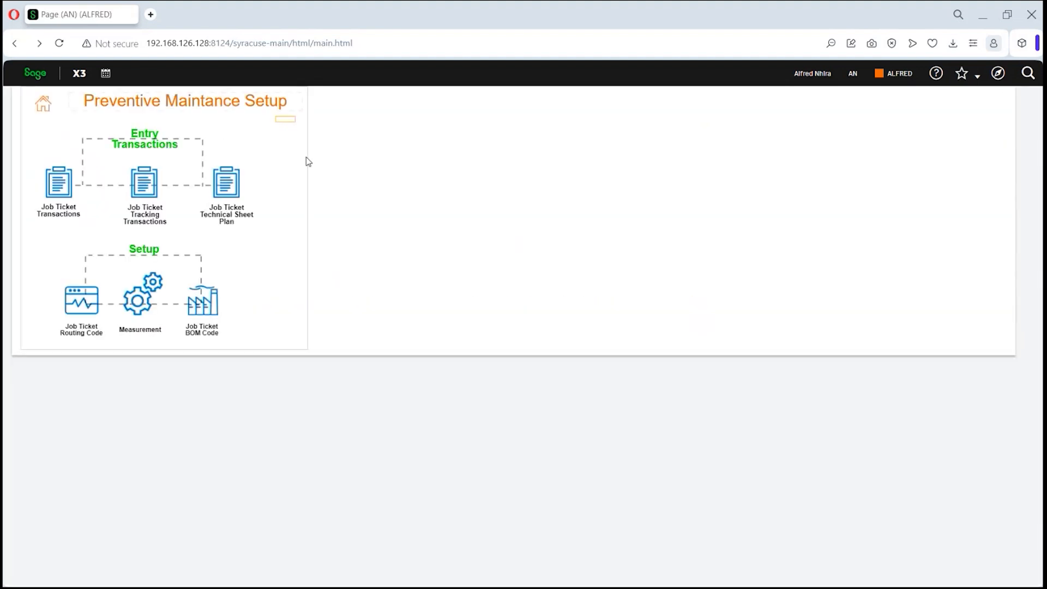
Open measurement entry in Capture Measurements for site SAME1
{"action": "left_click", "coordinate": [43, 109]}
{"action": "left_click", "coordinate": [61, 206]}
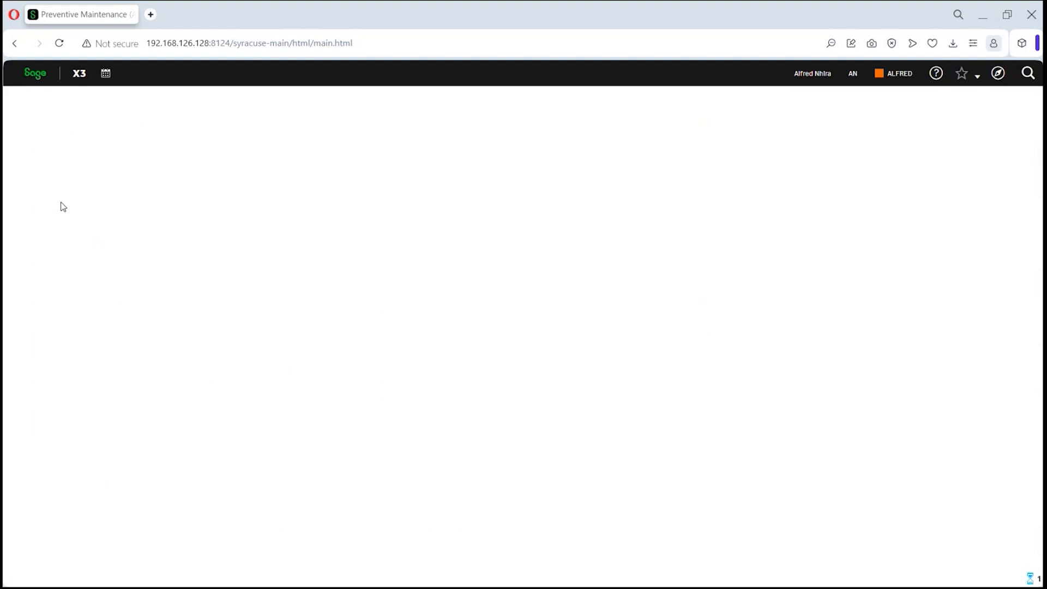
{"action": "left_click", "coordinate": [266, 211]}
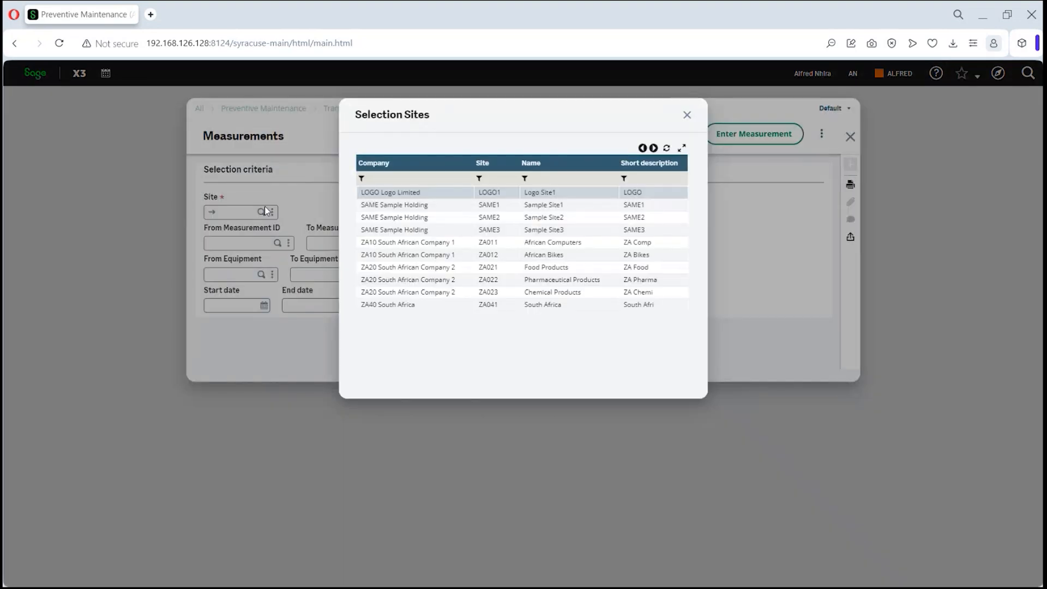
{"action": "left_click", "coordinate": [417, 207]}
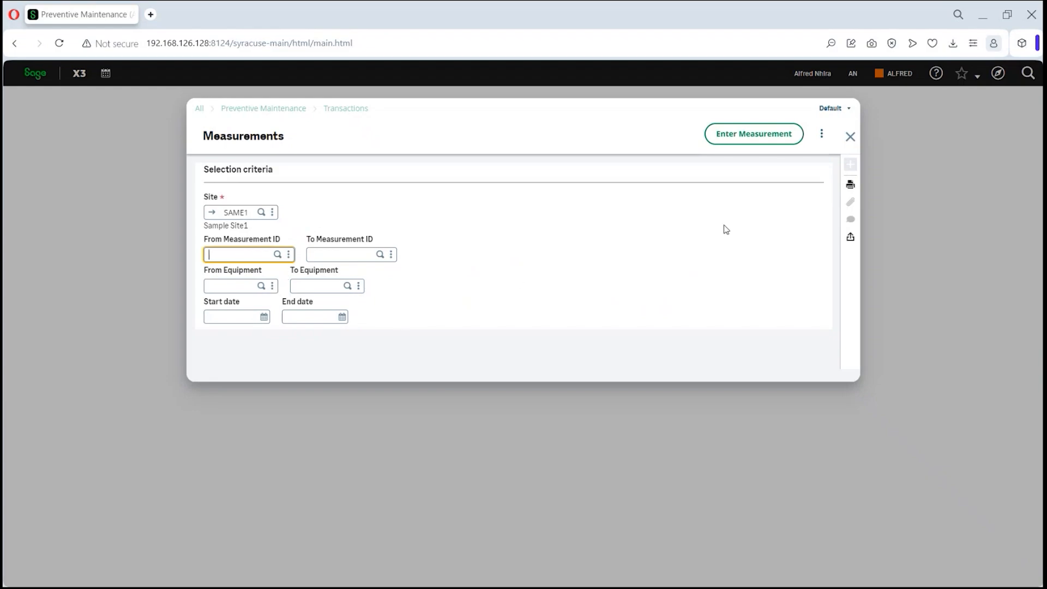
{"action": "left_click", "coordinate": [757, 141]}
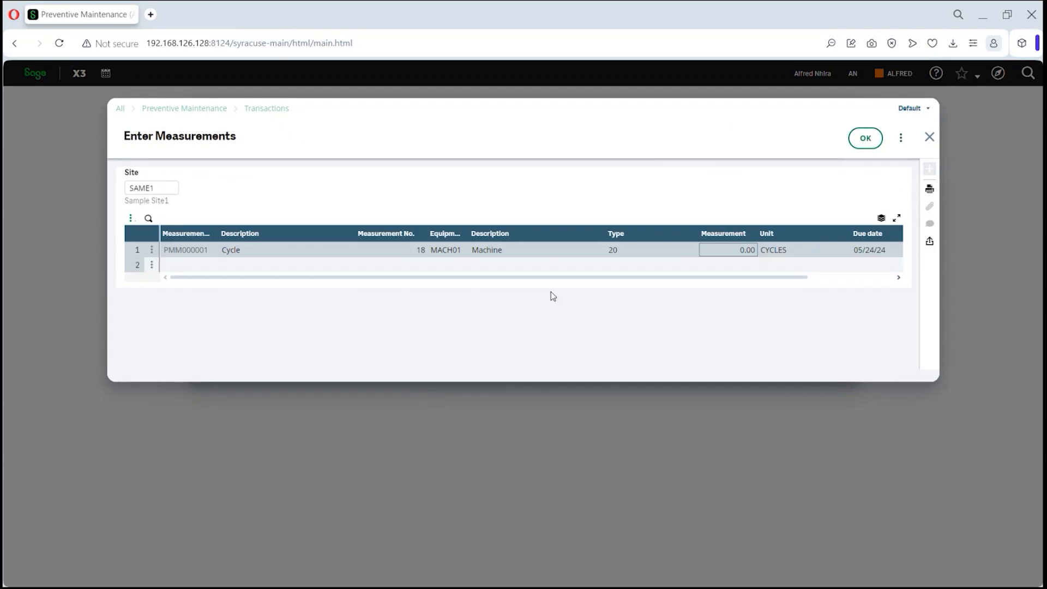
Record a measurement of 305 cycles for PMM000001 on equipment MACH01, and close the Measurements window
{"action": "left_click", "coordinate": [745, 251]}
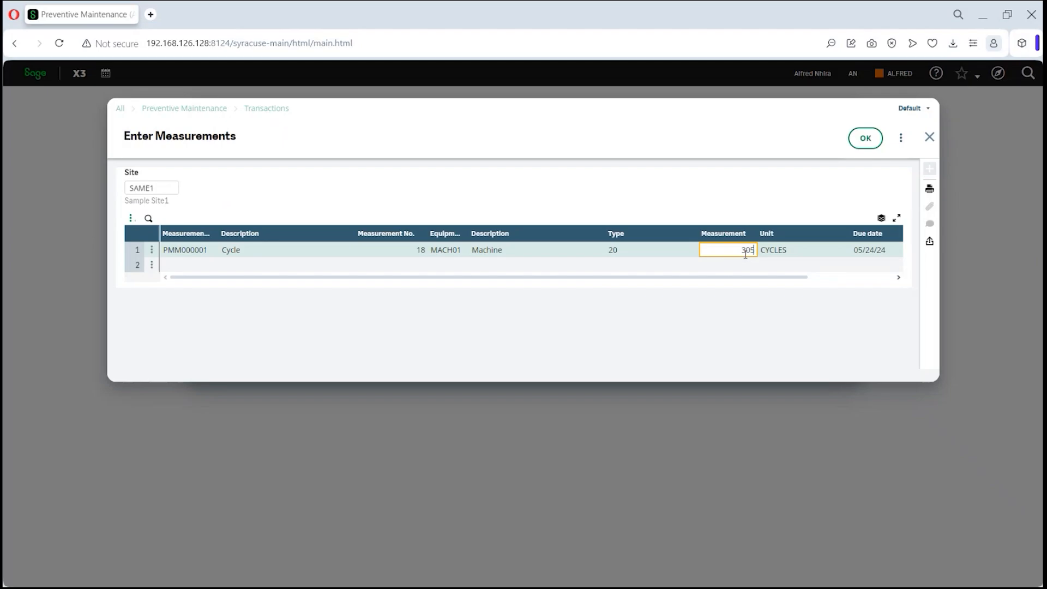
{"action": "left_click", "coordinate": [865, 138]}
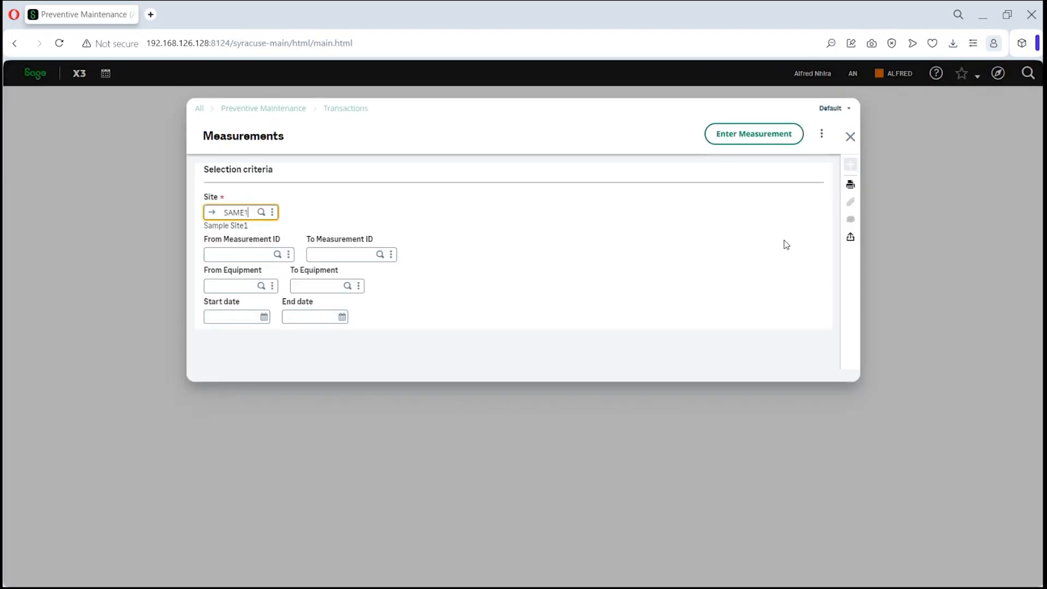
{"action": "left_click", "coordinate": [850, 137]}
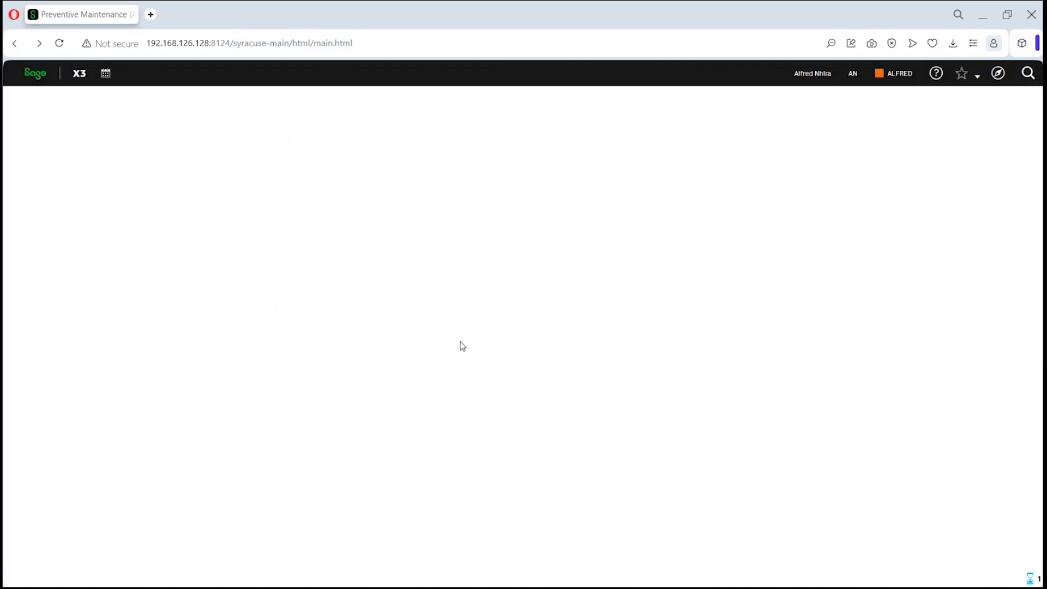
Examine the latest Measurement History entries of PMM000001, including their triggered status and WIP number, and return to the Preventive Maintenance page
{"action": "left_click", "coordinate": [510, 501]}
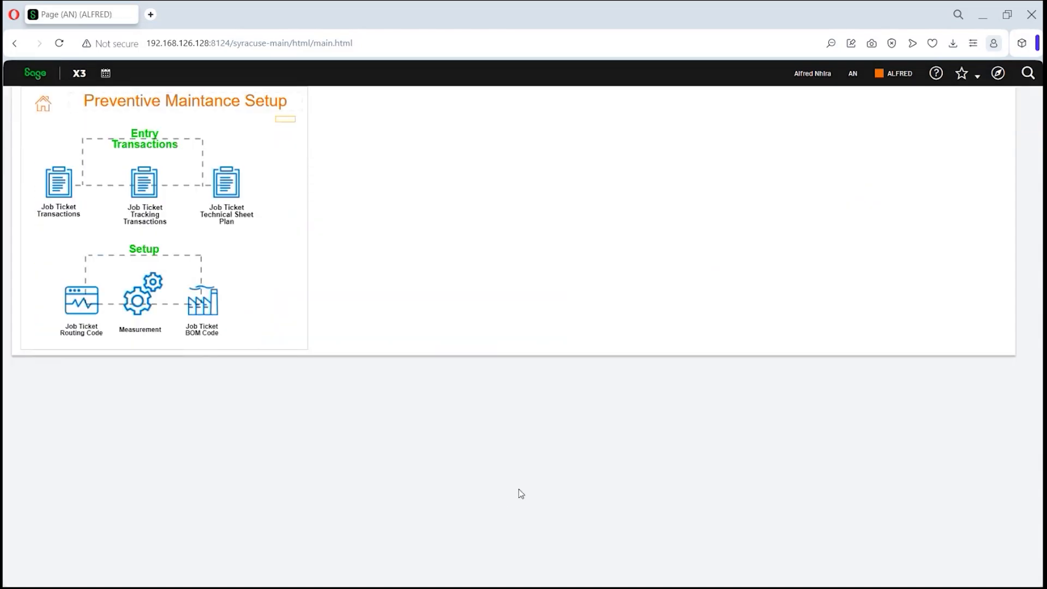
{"action": "left_click", "coordinate": [147, 304]}
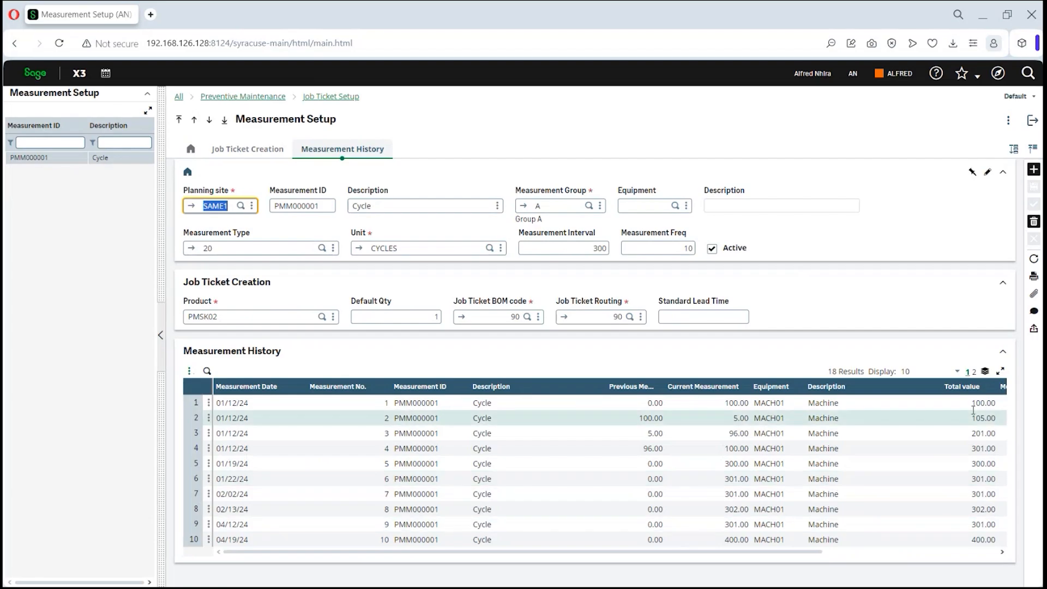
{"action": "left_click", "coordinate": [975, 372]}
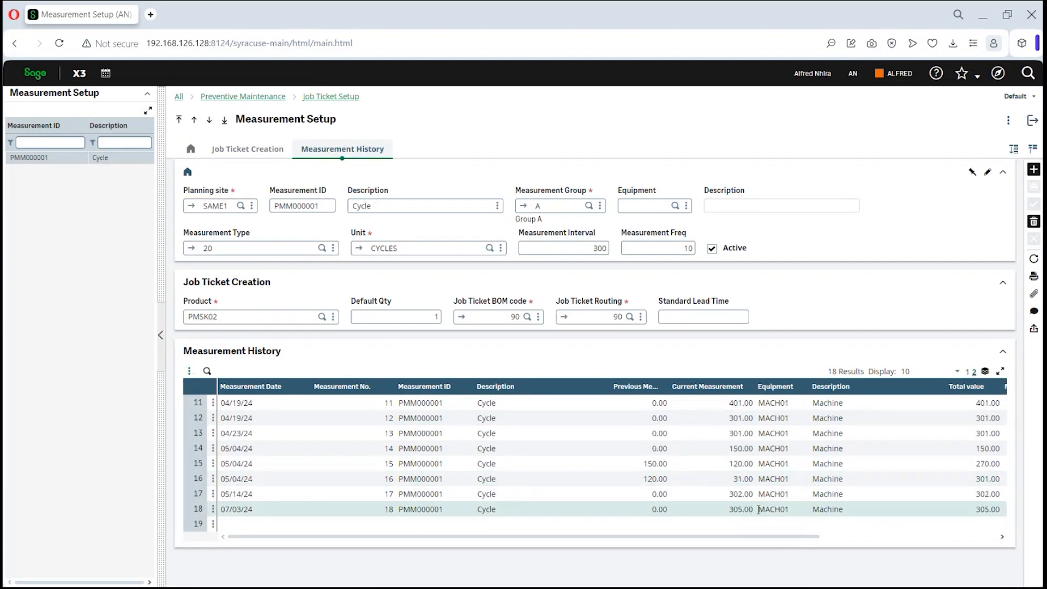
{"action": "left_click_drag", "start_coordinate": [785, 536], "coordinate": [967, 556]}
{"action": "left_click", "coordinate": [853, 511]}
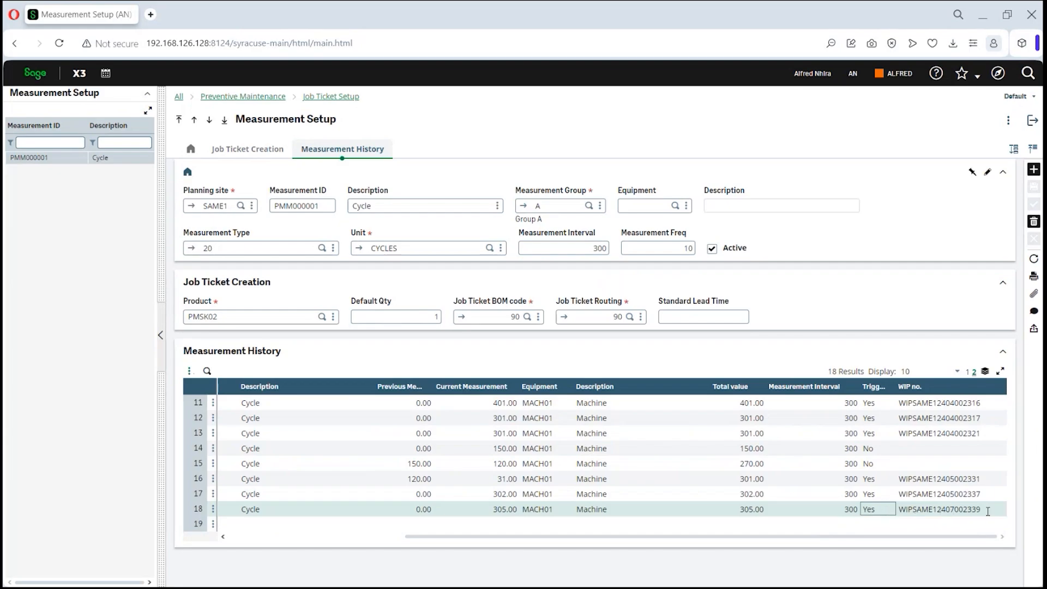
{"action": "left_click", "coordinate": [904, 552]}
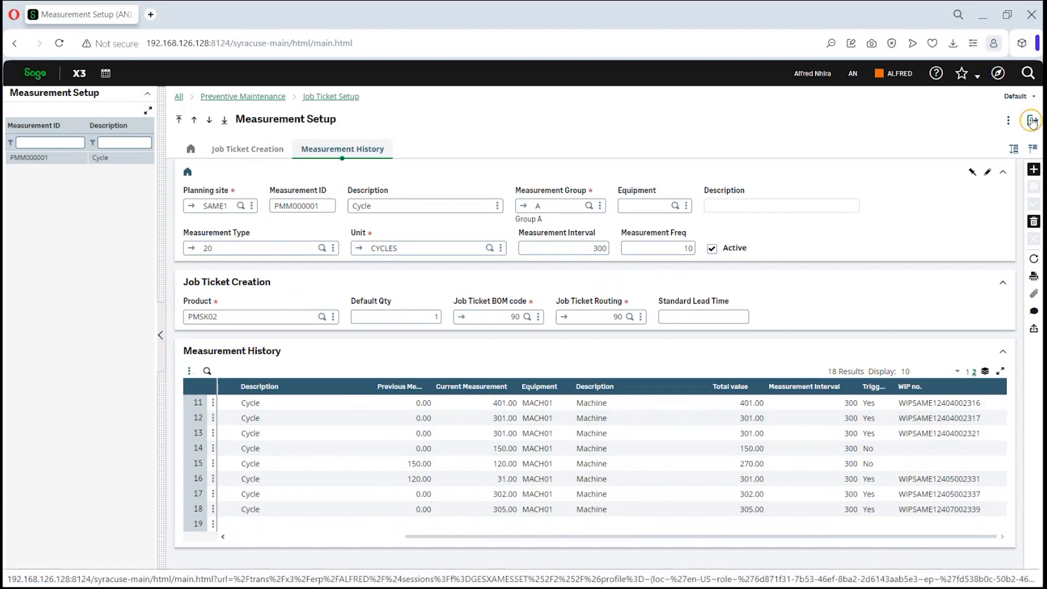
{"action": "left_click_drag", "start_coordinate": [1020, 125], "coordinate": [884, 480]}
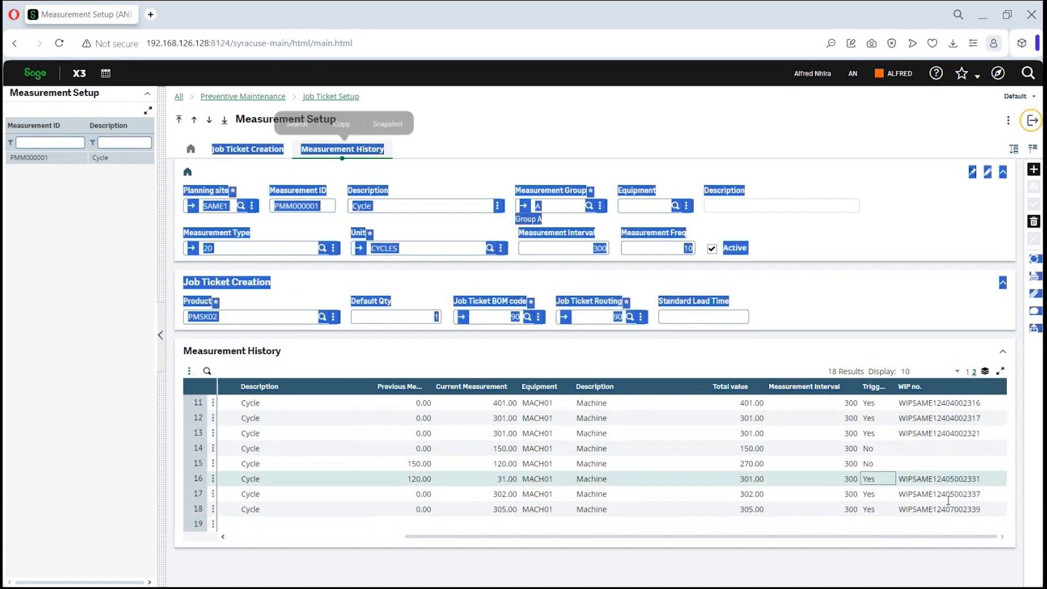
{"action": "left_click_drag", "start_coordinate": [948, 499], "coordinate": [970, 522]}
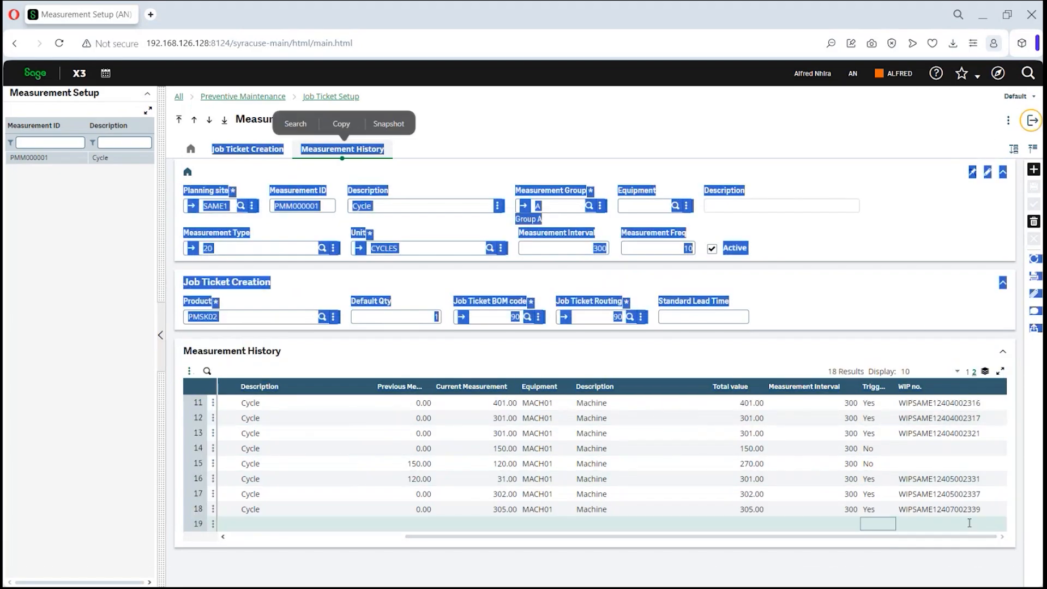
{"action": "left_click", "coordinate": [1032, 121]}
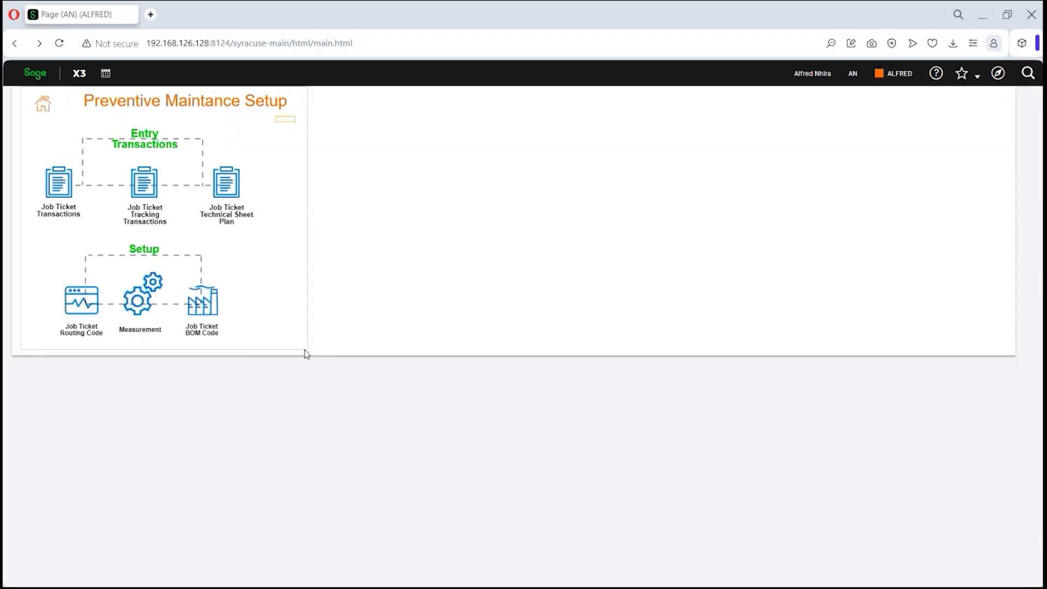
{"action": "left_click", "coordinate": [44, 104]}
Copy the order number of the last suggested PMSK02 job ticket from the Job Ticket Automatic Release view for SAME1, and close the view
{"action": "left_click", "coordinate": [122, 215]}
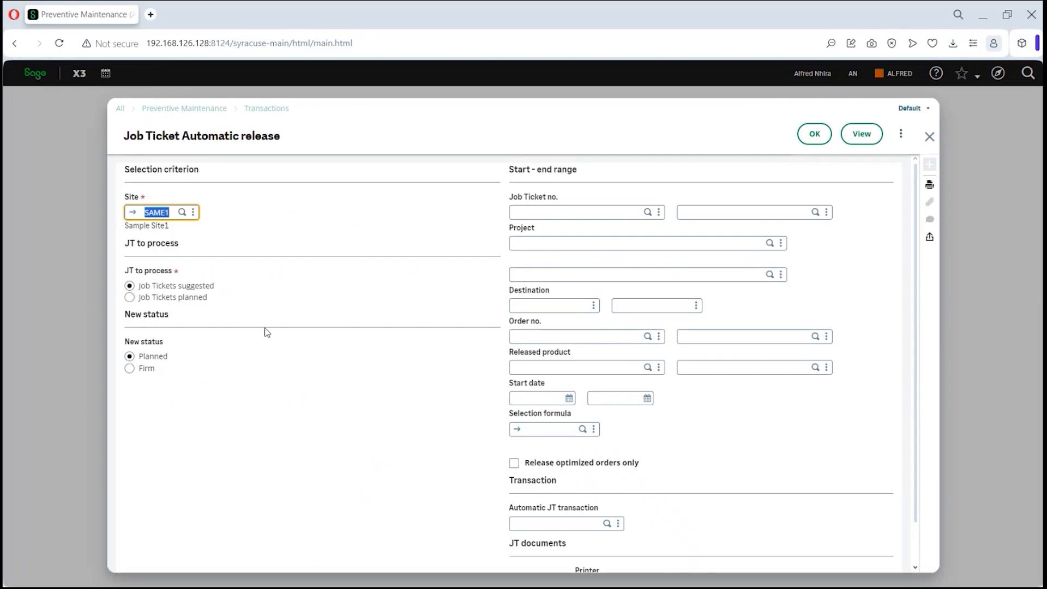
{"action": "left_click", "coordinate": [861, 134]}
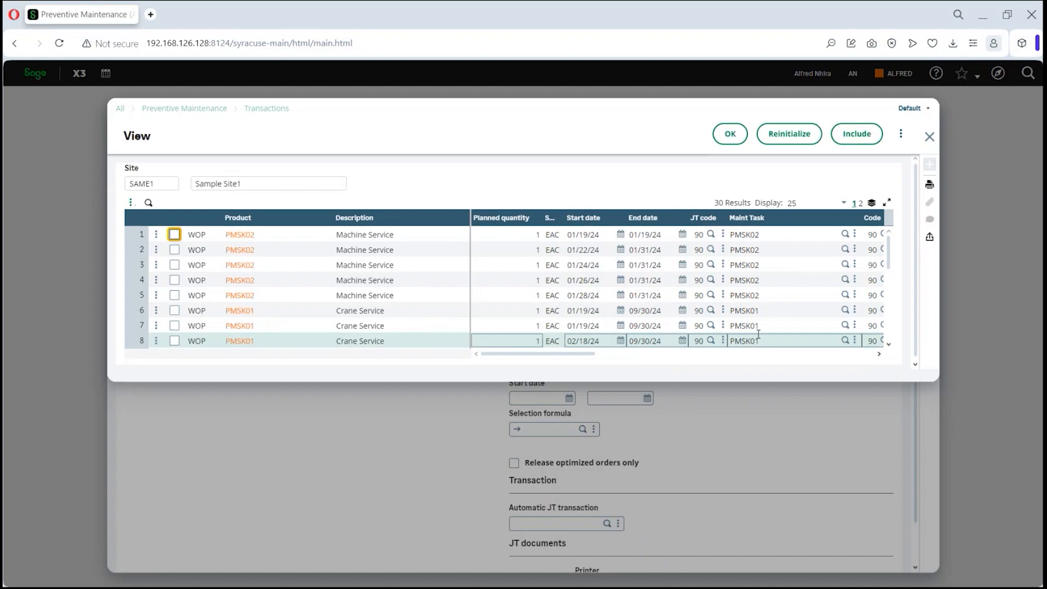
{"action": "left_click_drag", "start_coordinate": [890, 255], "coordinate": [891, 335]}
{"action": "left_click_drag", "start_coordinate": [581, 354], "coordinate": [668, 360]}
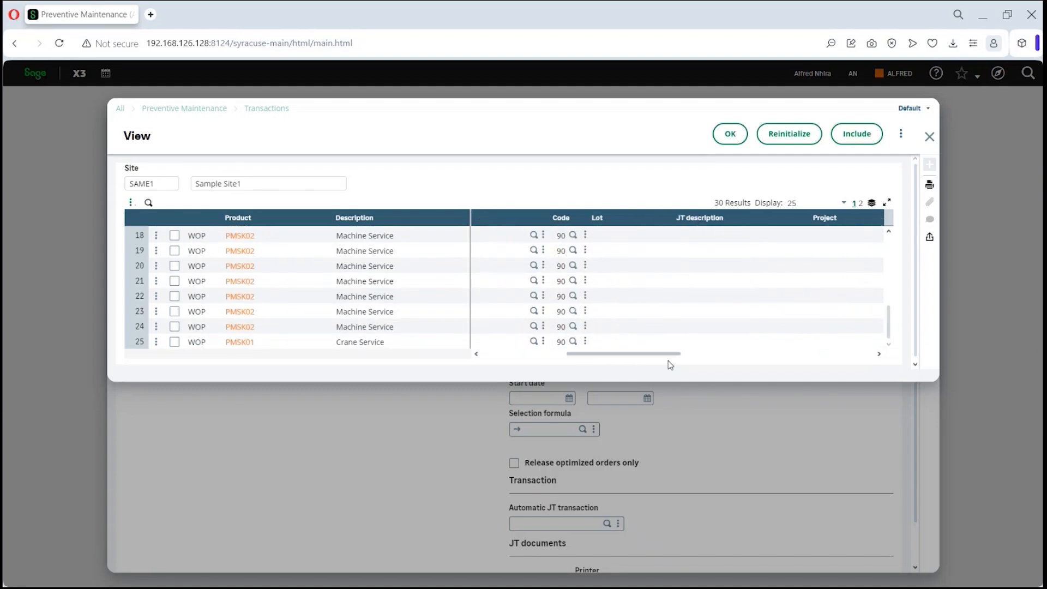
{"action": "left_click", "coordinate": [860, 204]}
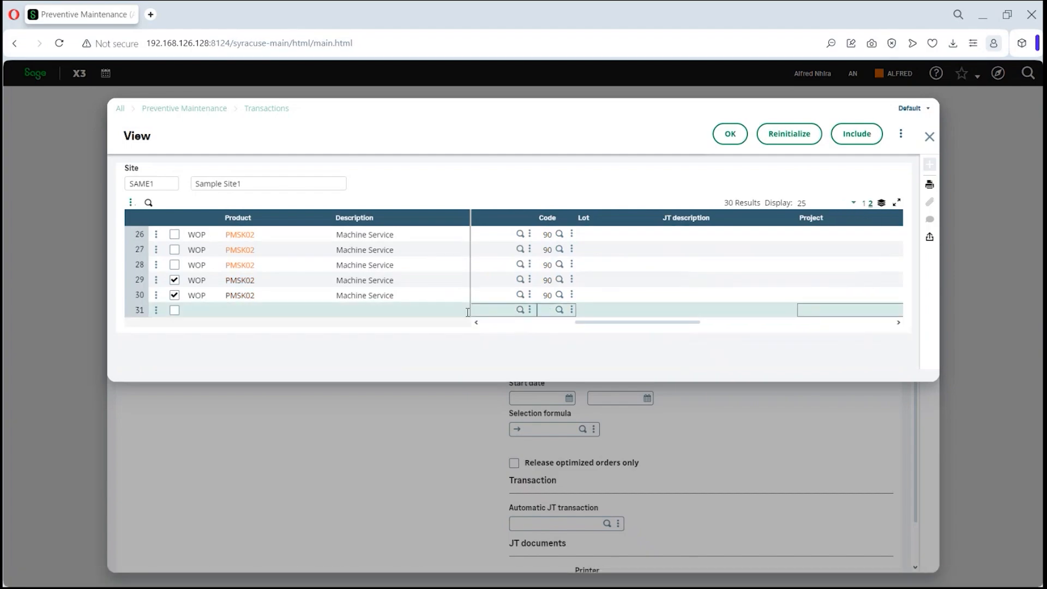
{"action": "left_click_drag", "start_coordinate": [617, 321], "coordinate": [816, 329]}
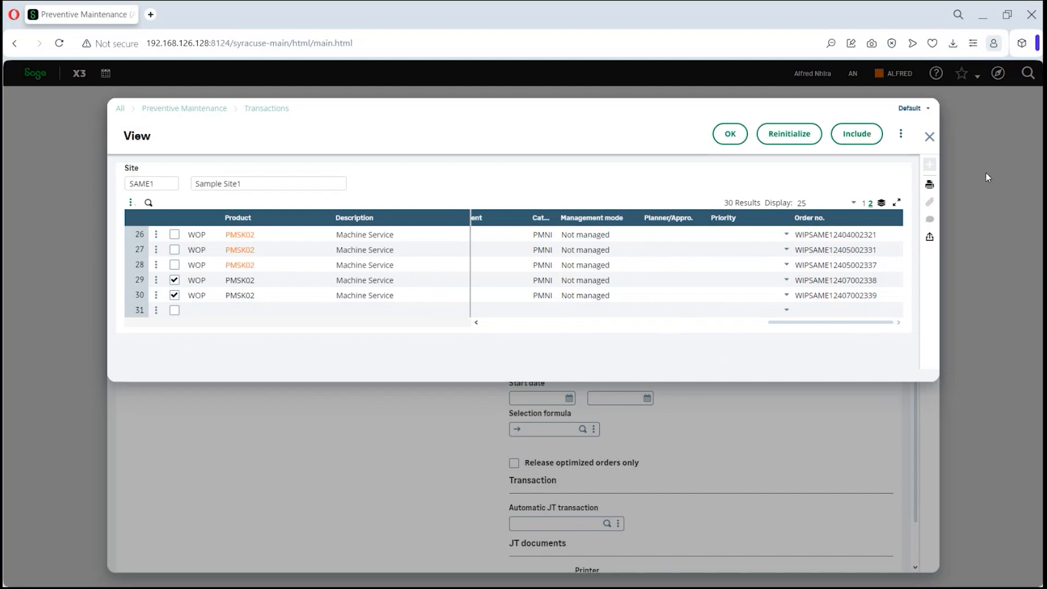
{"action": "left_click", "coordinate": [881, 300]}
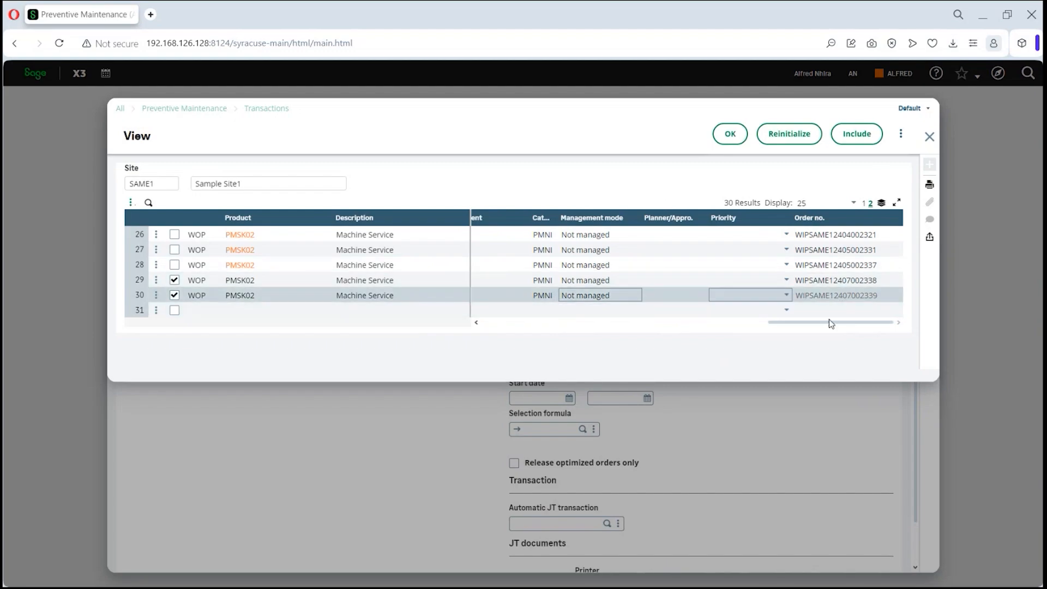
{"action": "left_click_drag", "start_coordinate": [799, 298], "coordinate": [876, 295]}
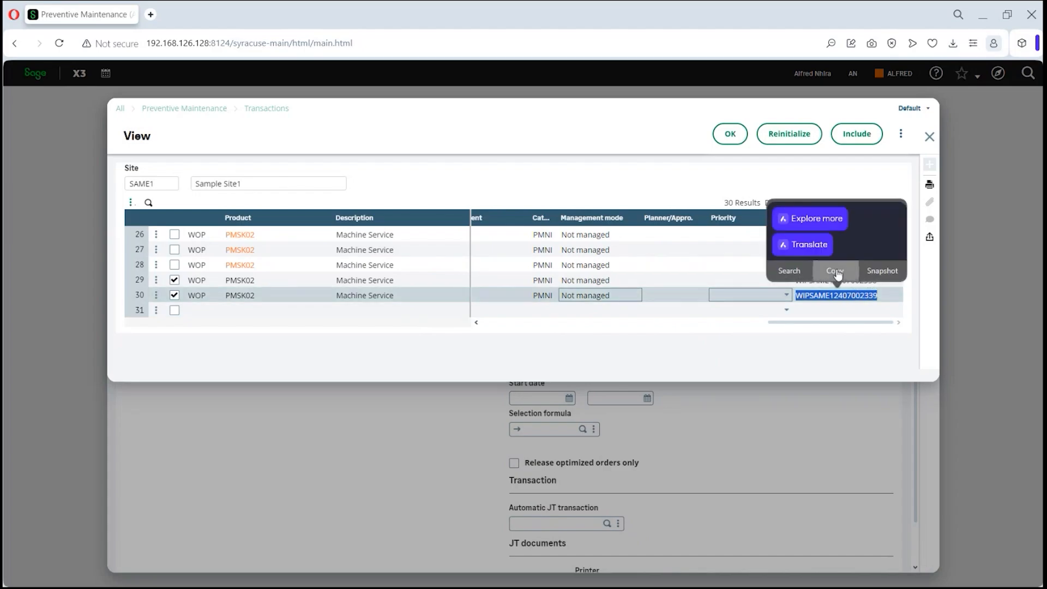
{"action": "left_click", "coordinate": [835, 275]}
{"action": "left_click", "coordinate": [930, 137]}
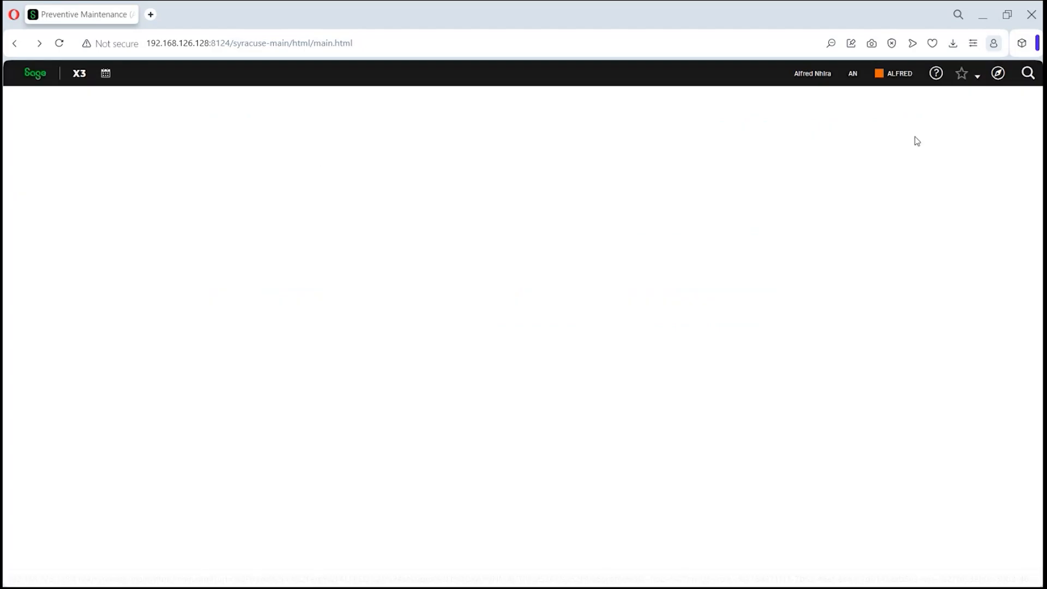
Restrict Job Ticket Automatic Release to the copied order number as job ticket range, view the matching PMSK02 ticket, and close without releasing it
{"action": "left_click", "coordinate": [129, 212]}
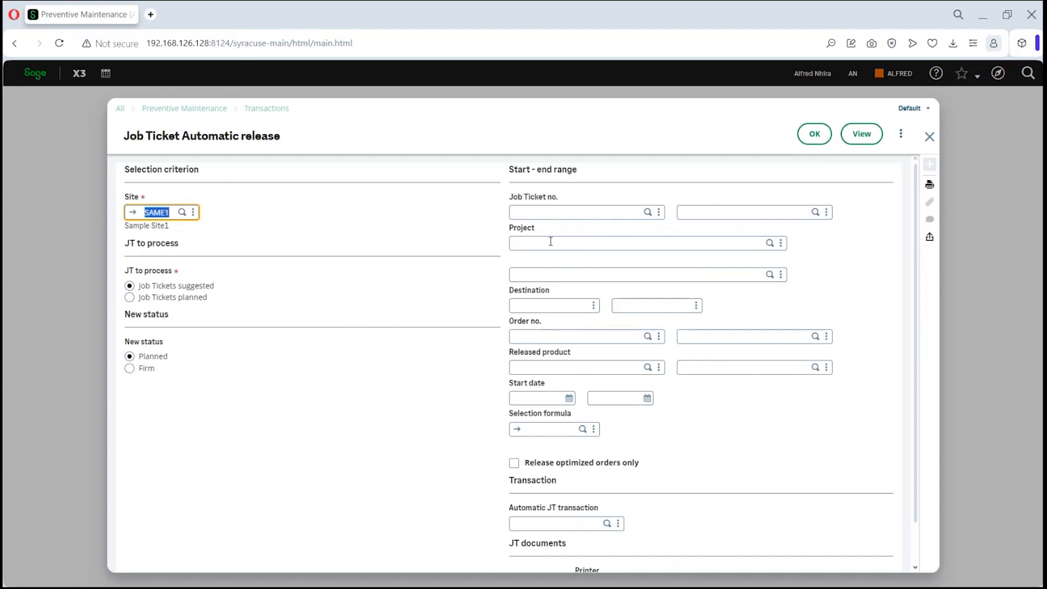
{"action": "left_click", "coordinate": [648, 214]}
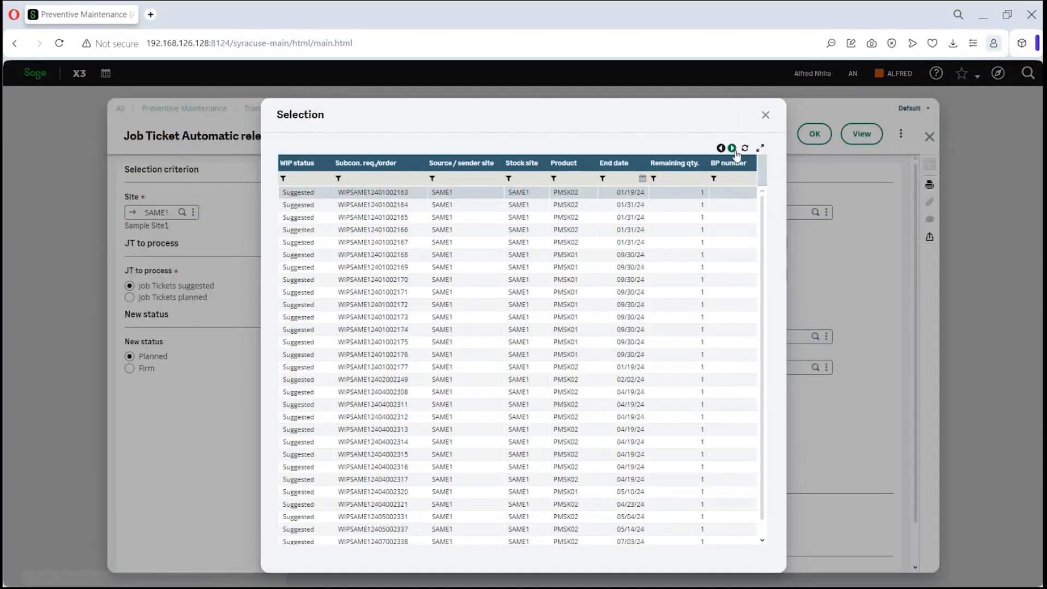
{"action": "left_click", "coordinate": [765, 116]}
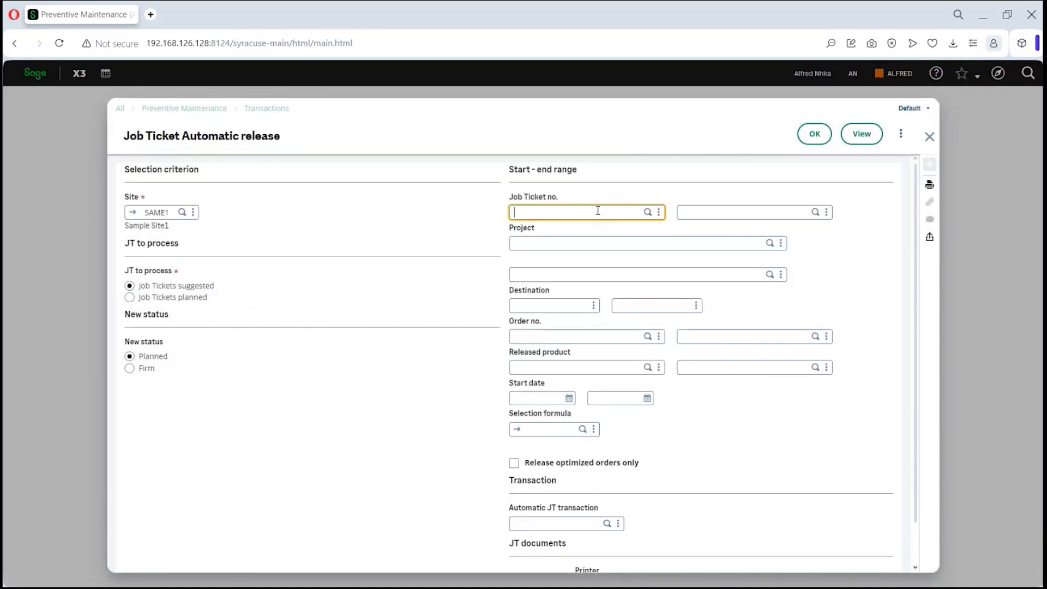
{"action": "key", "text": "ctrl+v"}
{"action": "key", "text": "Tab"}
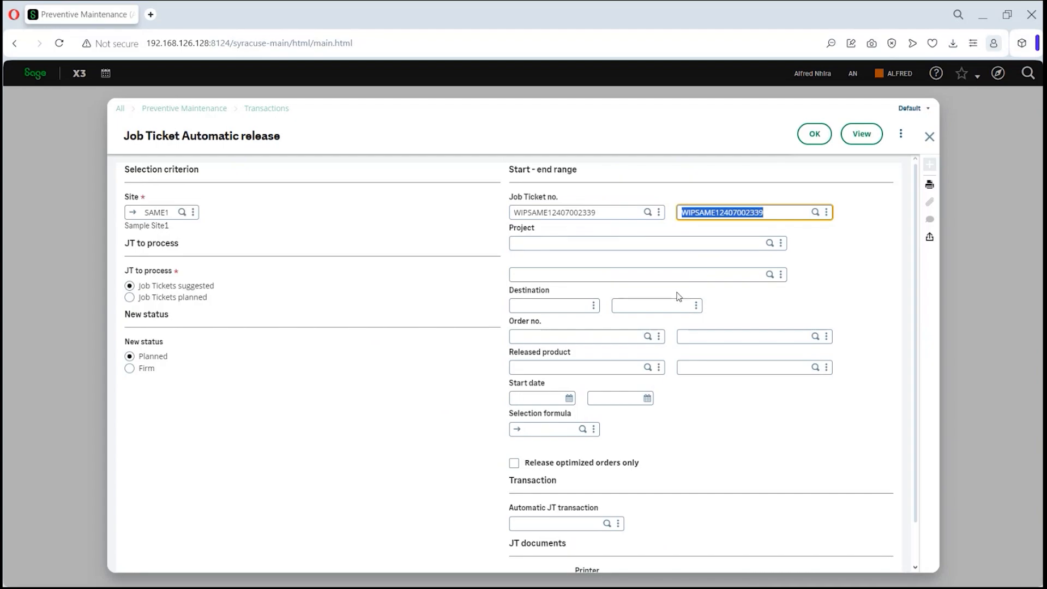
{"action": "left_click", "coordinate": [864, 135]}
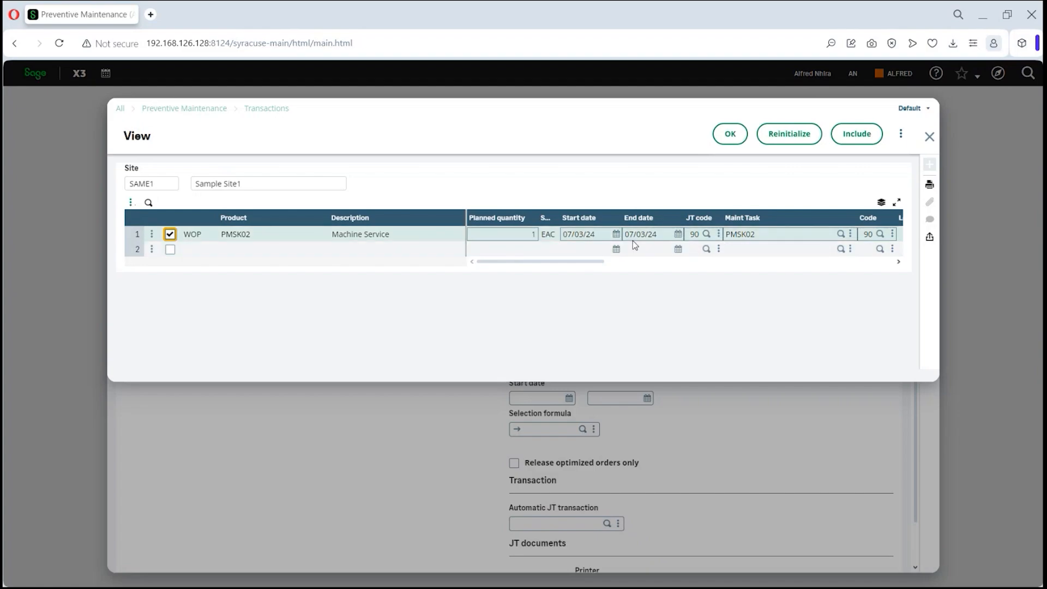
{"action": "left_click", "coordinate": [930, 137]}
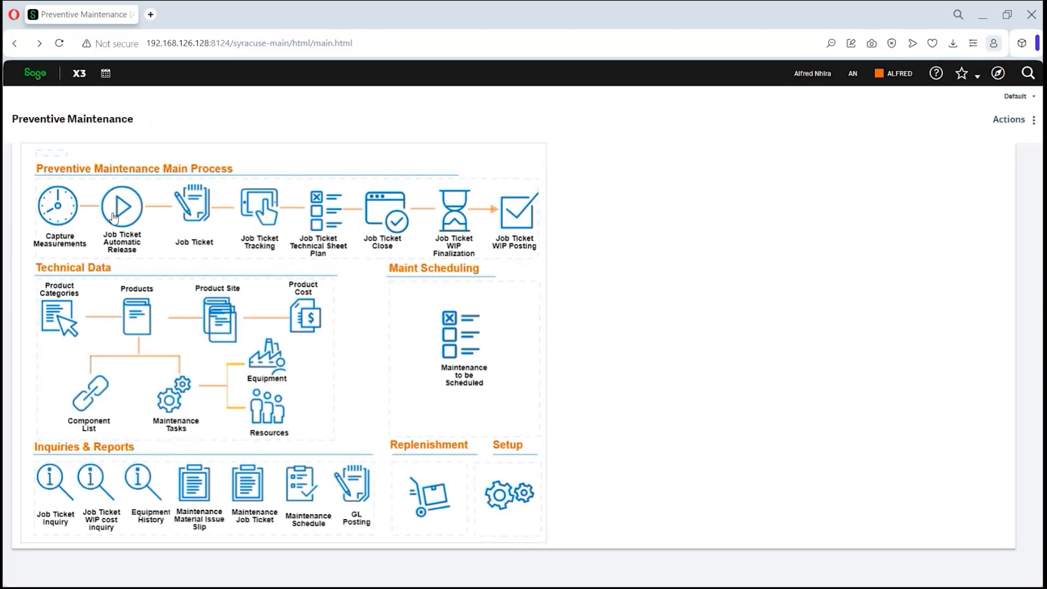
Release the suggested job ticket with the copied order number to Planned status for site SAME1, and close the release log
{"action": "left_click", "coordinate": [117, 211]}
{"action": "left_click", "coordinate": [539, 212]}
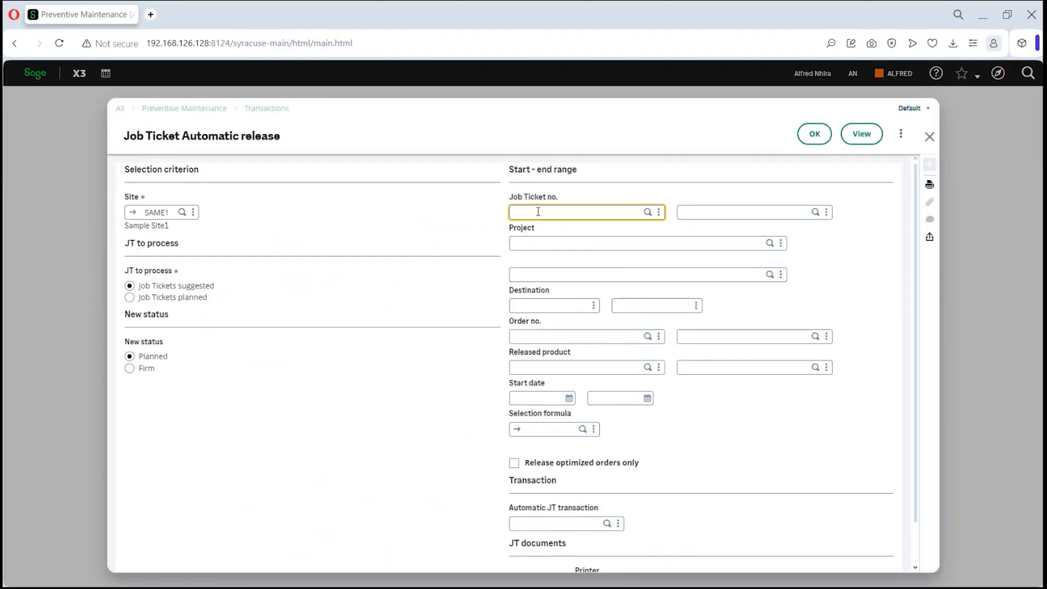
{"action": "key", "text": "ctrl+v"}
{"action": "key", "text": "Tab"}
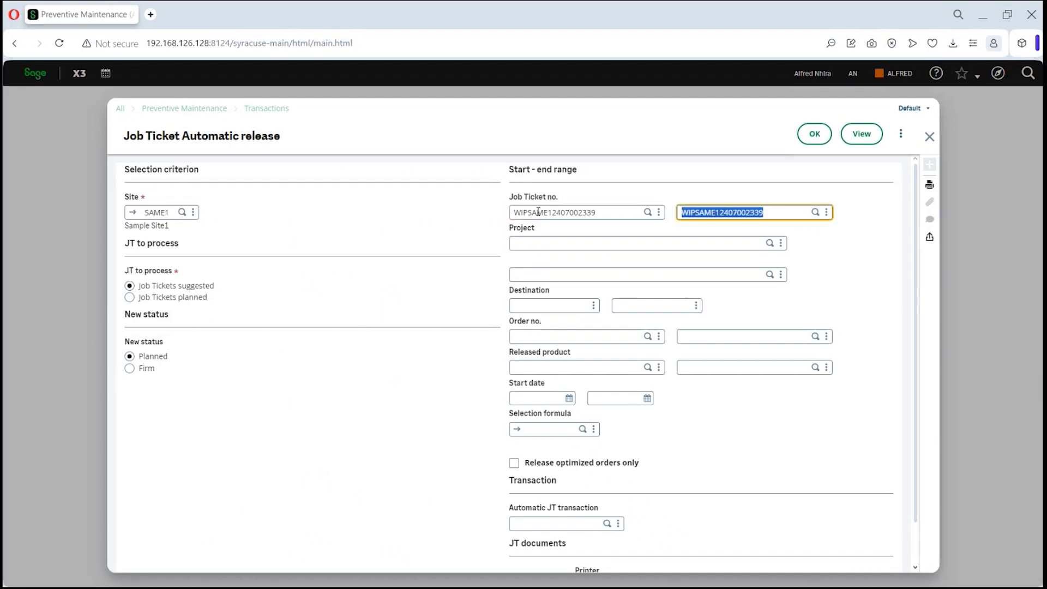
{"action": "left_click", "coordinate": [815, 145]}
{"action": "left_click", "coordinate": [814, 144]}
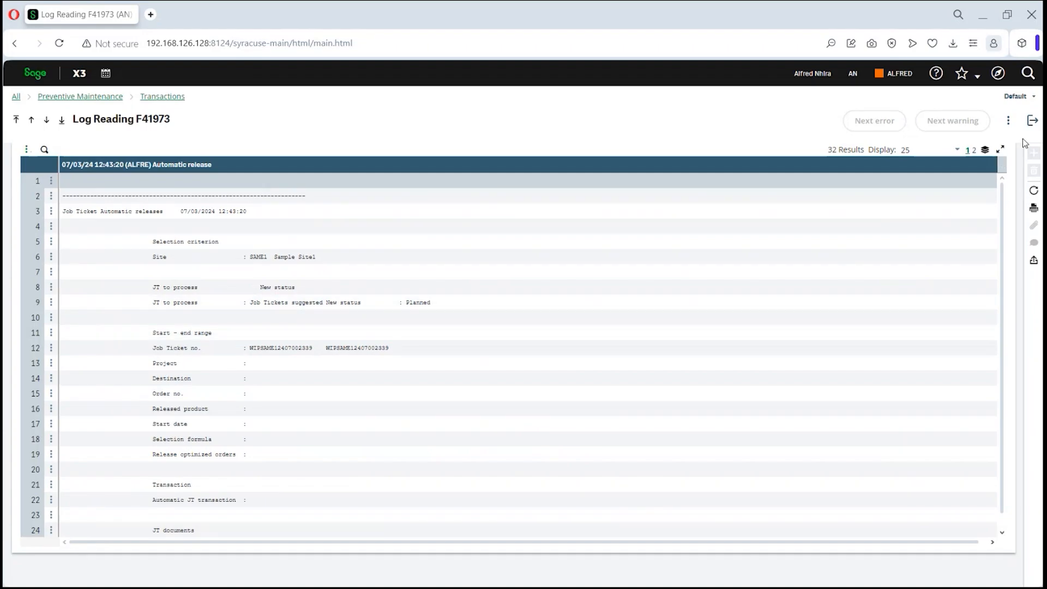
{"action": "left_click", "coordinate": [1032, 120]}
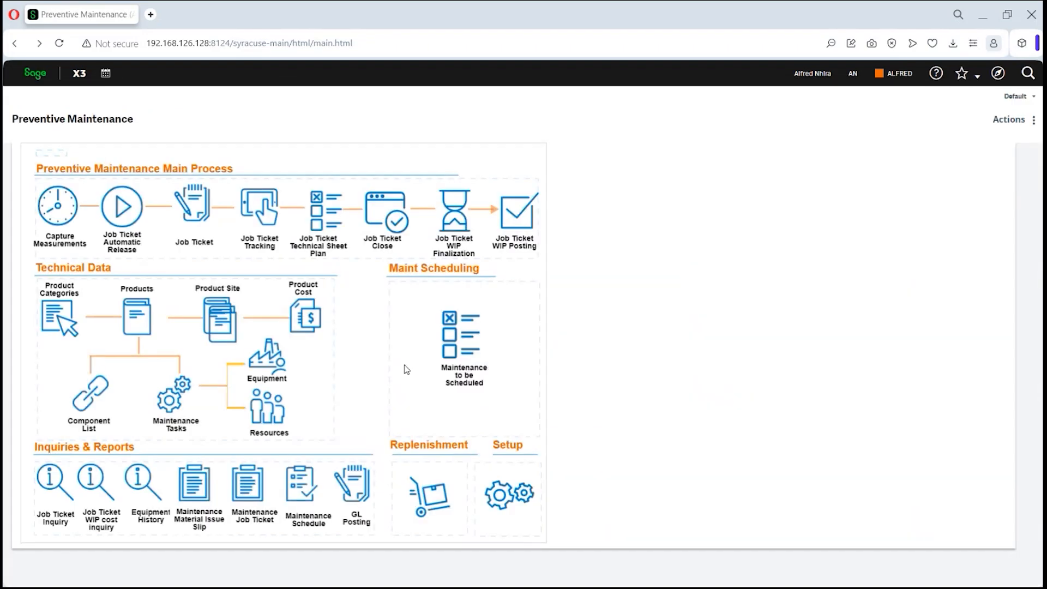
Check the job ticket status options, and review the header, components and tasks of job ticket JTSAME10040 in Job Ticket Entry
{"action": "left_click", "coordinate": [192, 210]}
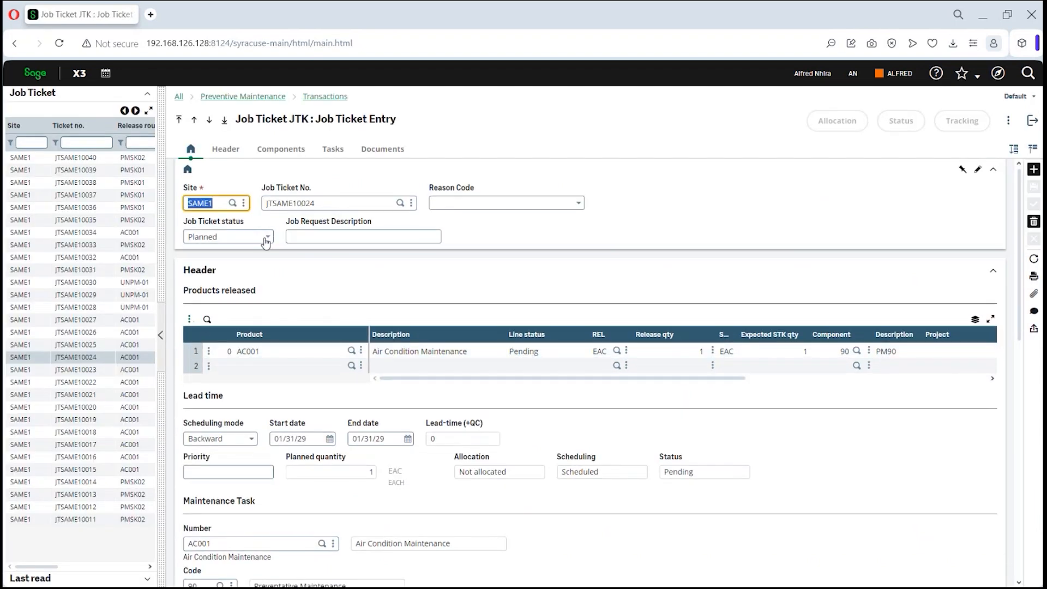
{"action": "left_click", "coordinate": [269, 237]}
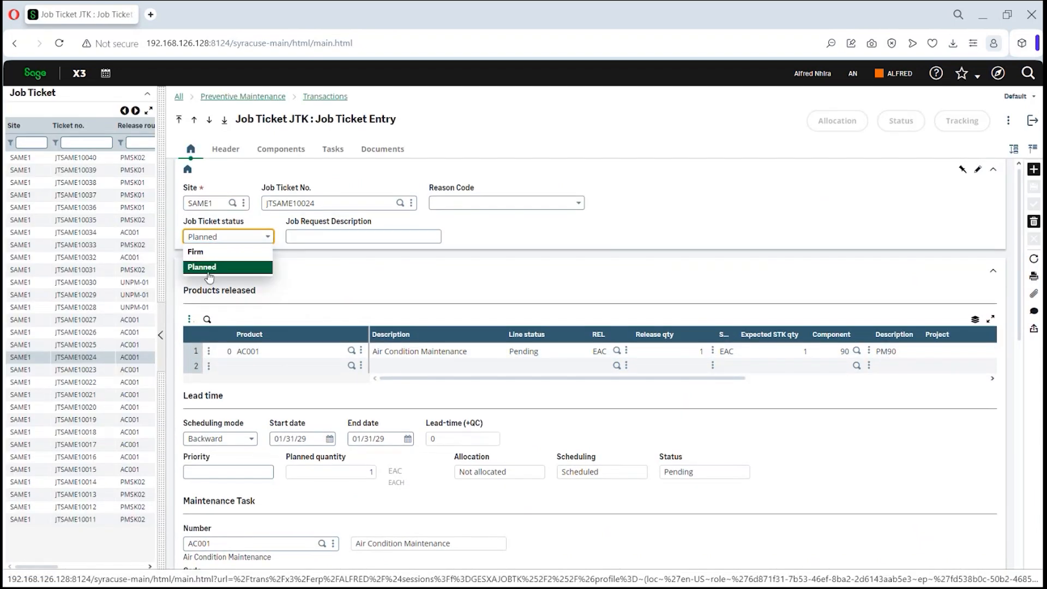
{"action": "left_click", "coordinate": [683, 188]}
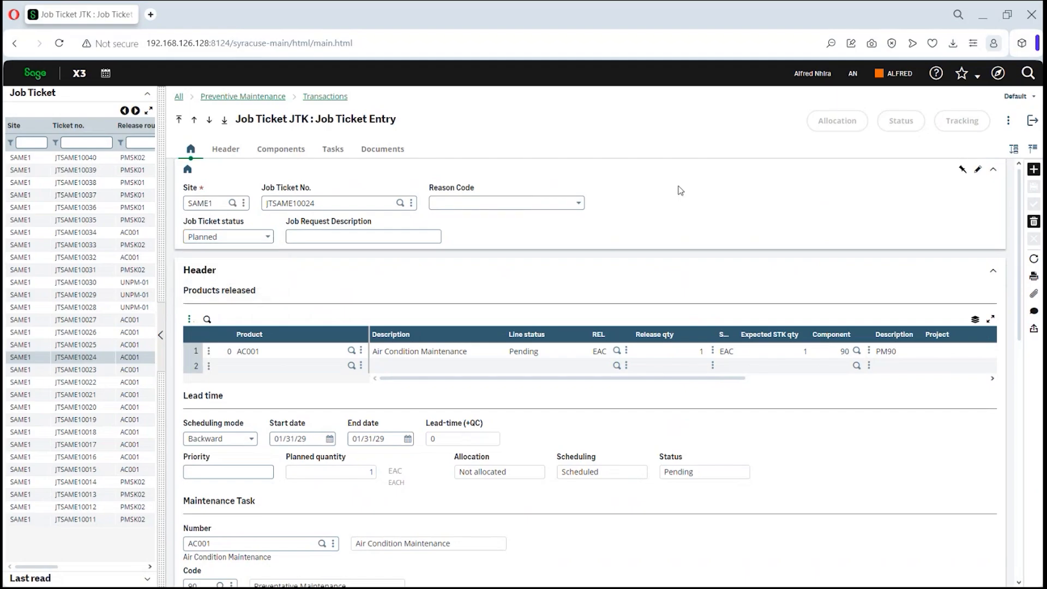
{"action": "left_click", "coordinate": [71, 160]}
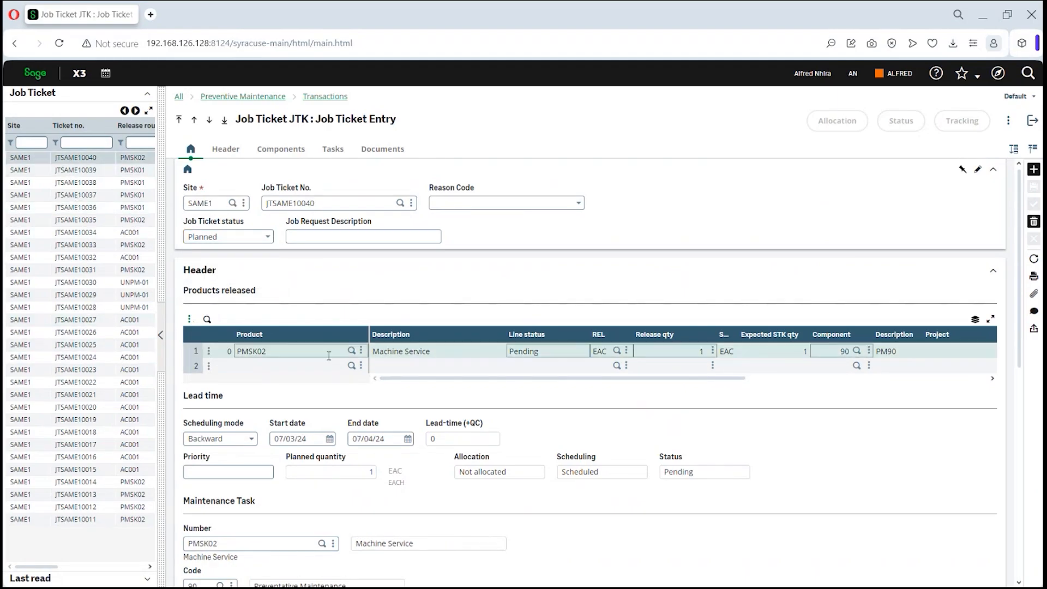
{"action": "left_click", "coordinate": [303, 355]}
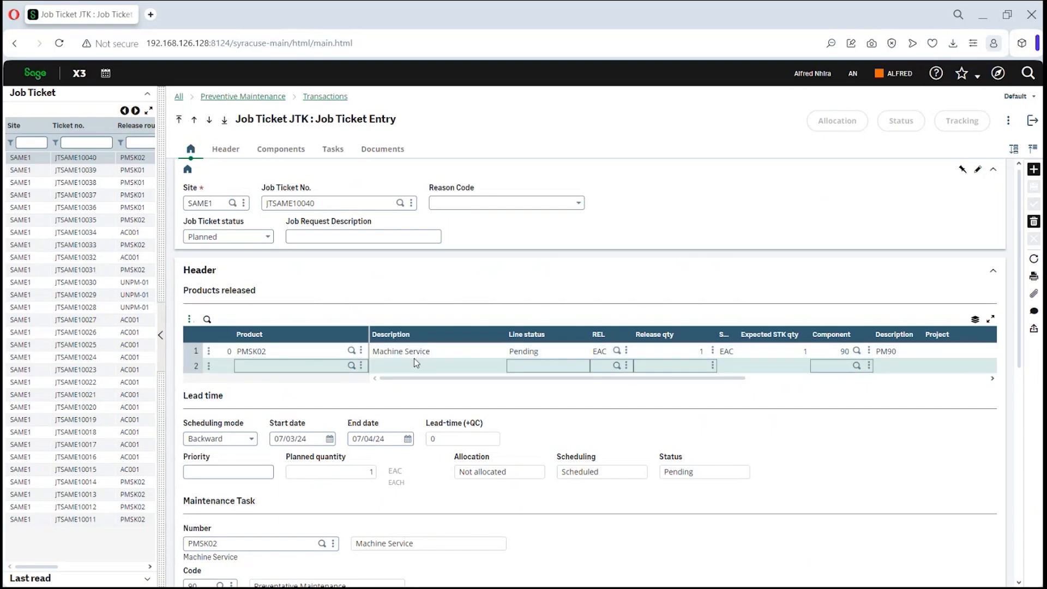
{"action": "scroll", "coordinate": [580, 450], "scroll_direction": "down", "scroll_amount": 5}
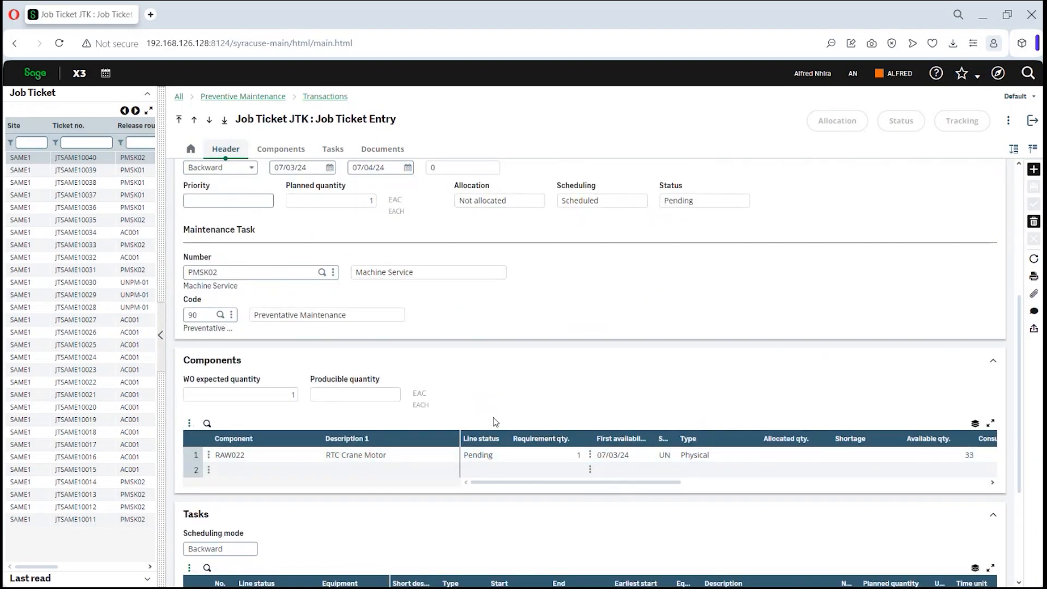
{"action": "scroll", "coordinate": [493, 421], "scroll_direction": "down", "scroll_amount": 3}
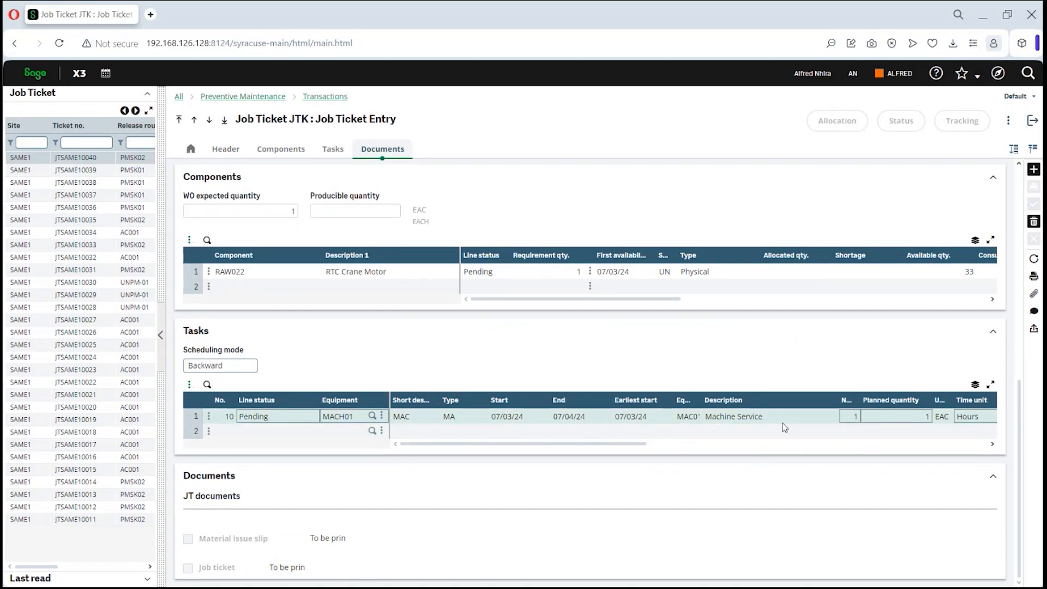
Start a new job ticket for site SAME1 with reason code Breakdown and job ticket status Planned
{"action": "left_click", "coordinate": [1034, 170]}
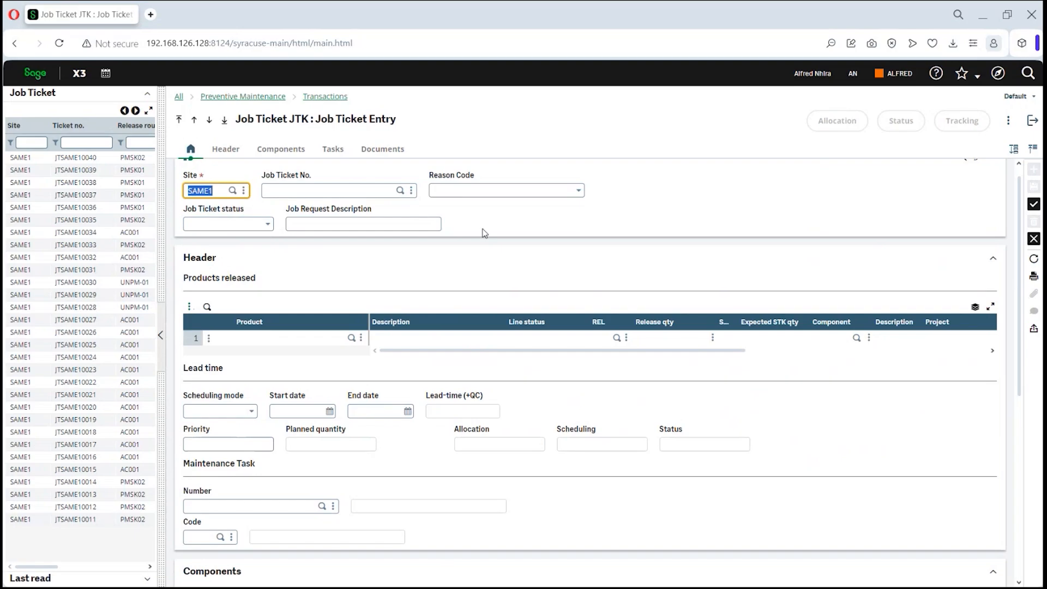
{"action": "left_click", "coordinate": [579, 198]}
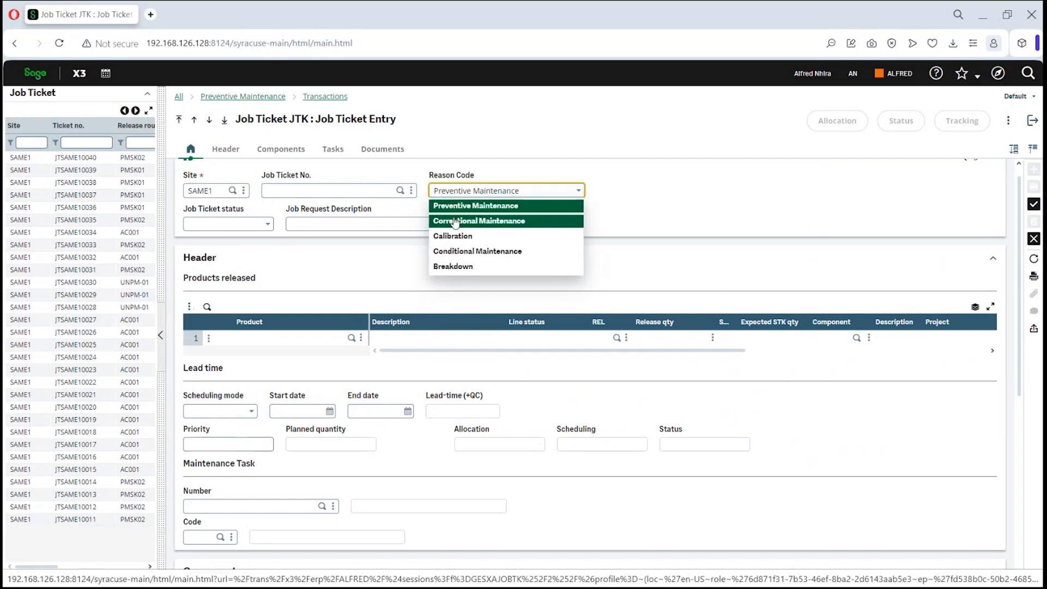
{"action": "left_click", "coordinate": [449, 267]}
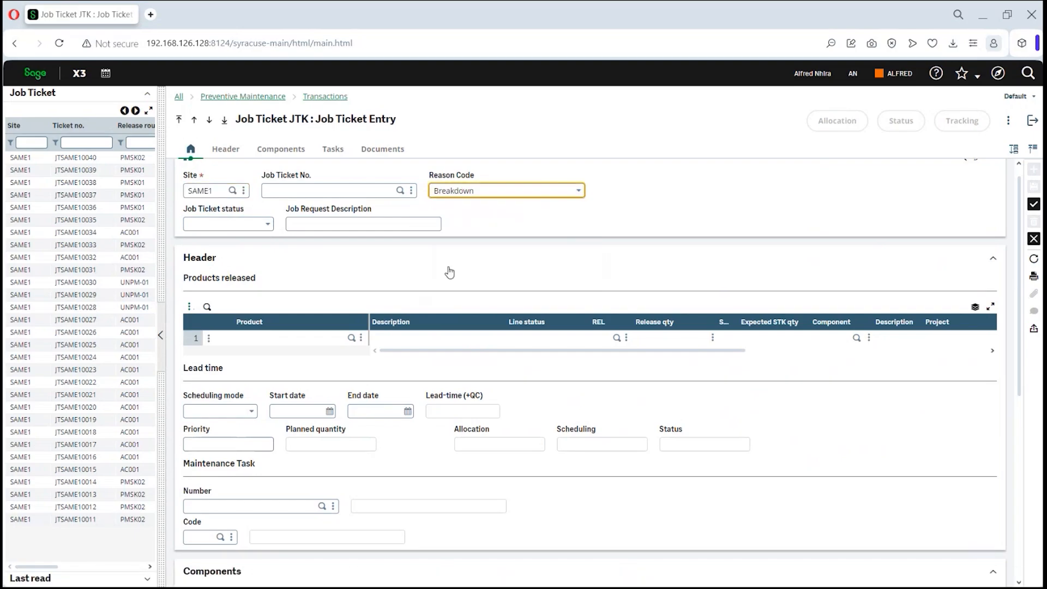
{"action": "left_click", "coordinate": [267, 224]}
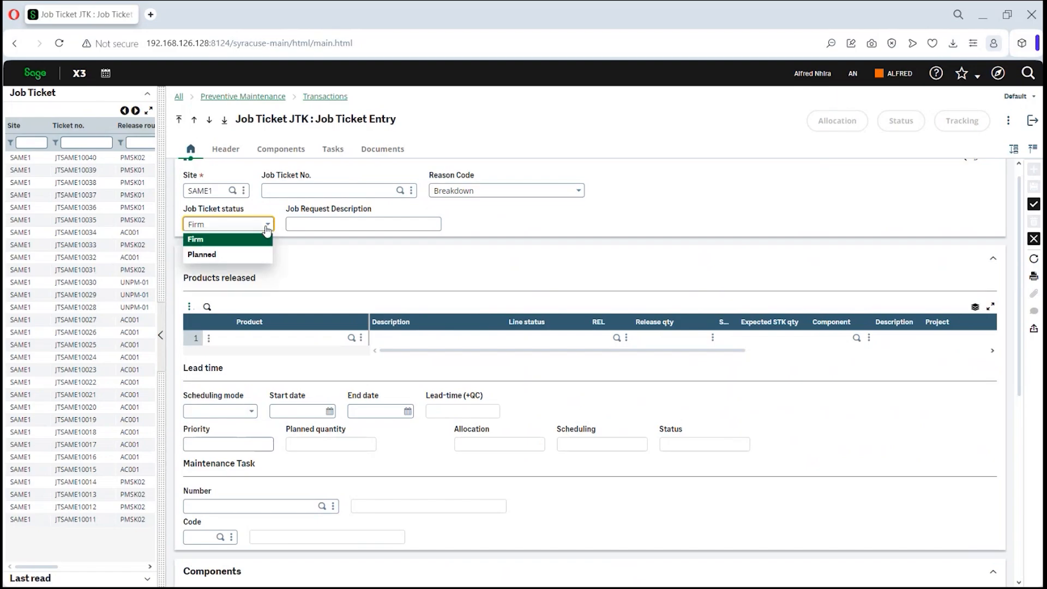
{"action": "left_click", "coordinate": [207, 254]}
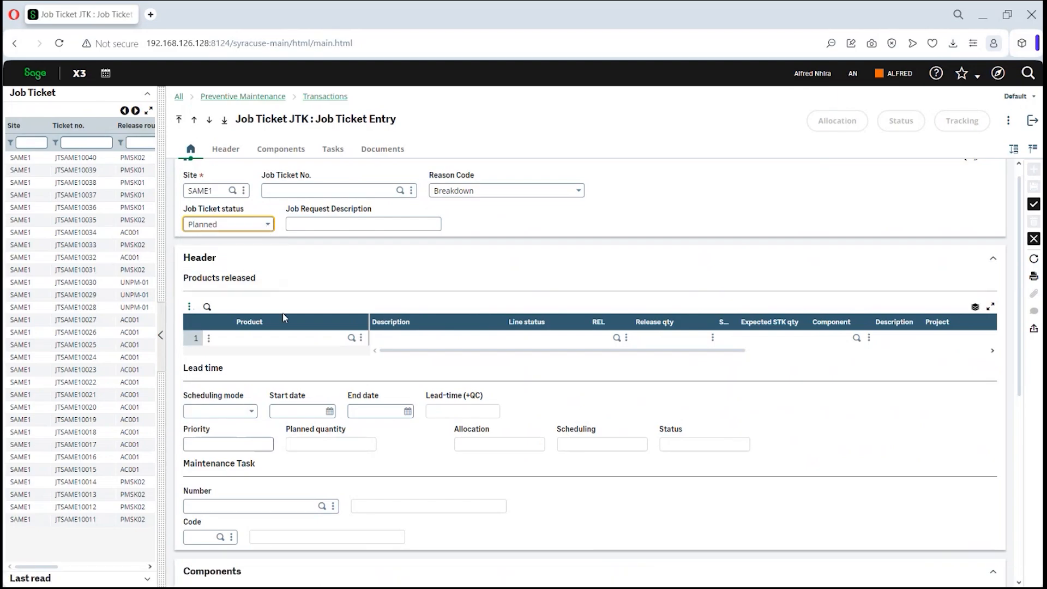
Add product AC001 to the released products with release unit EAC, a release quantity of 1 and component code 90
{"action": "left_click", "coordinate": [305, 339]}
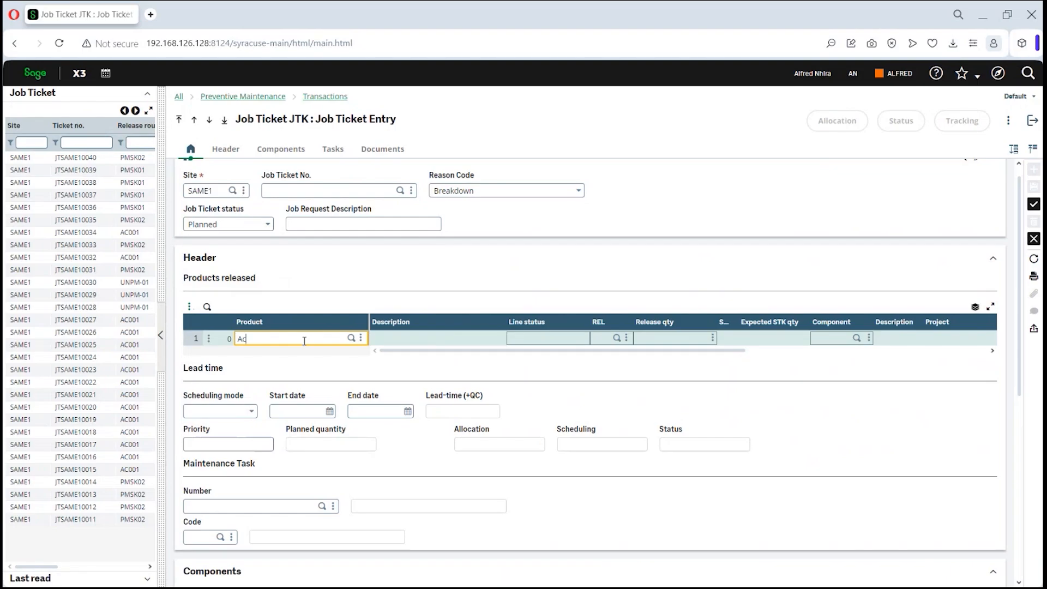
{"action": "type", "text": "Ac001"}
{"action": "key", "text": "Tab"}
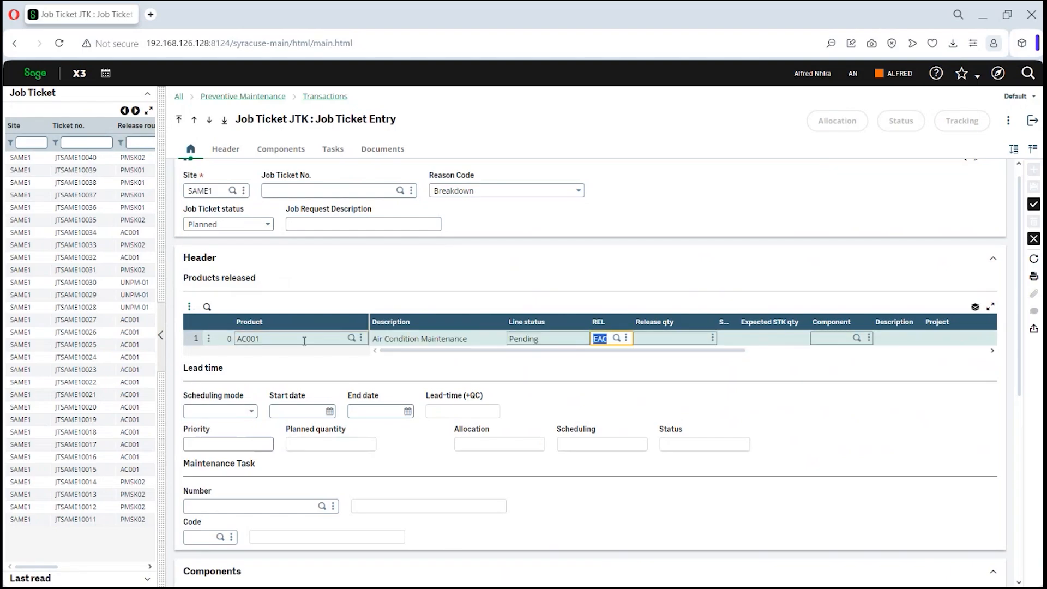
{"action": "key", "text": "Tab"}
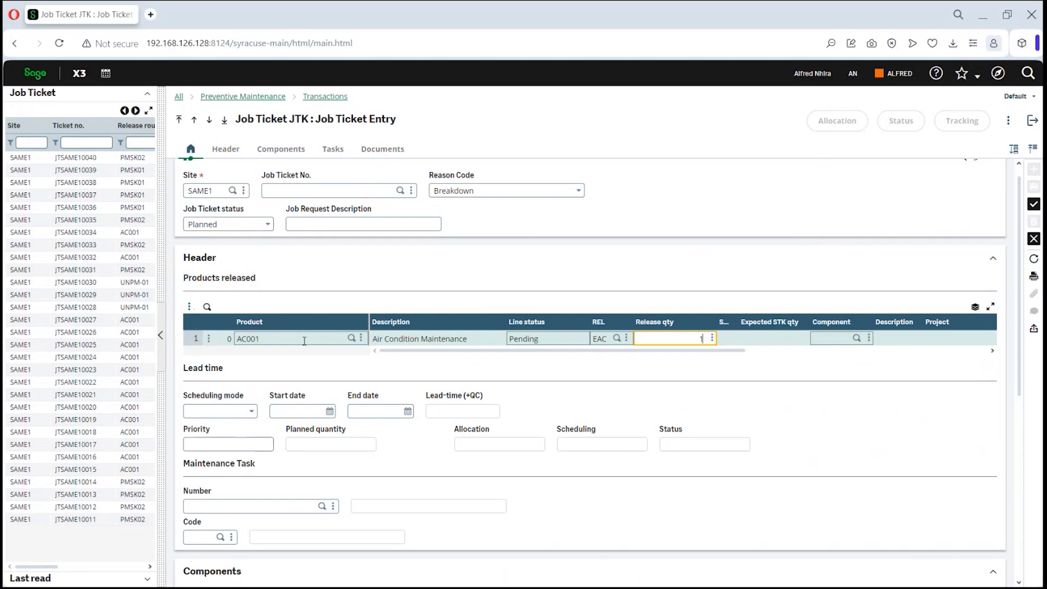
{"action": "key", "text": "Tab"}
{"action": "key", "text": "Tab"}
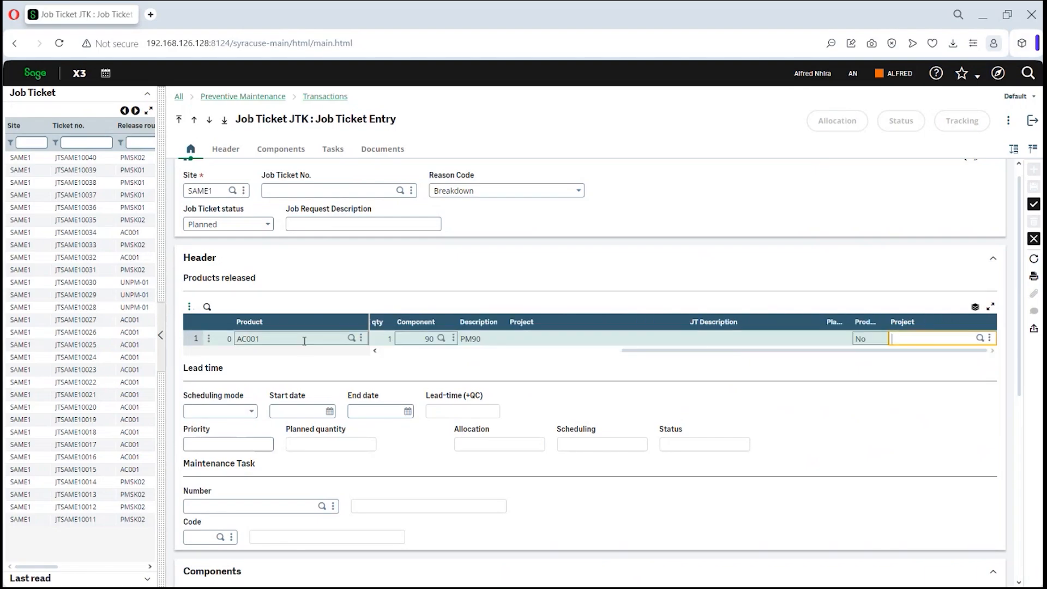
{"action": "key", "text": "Tab"}
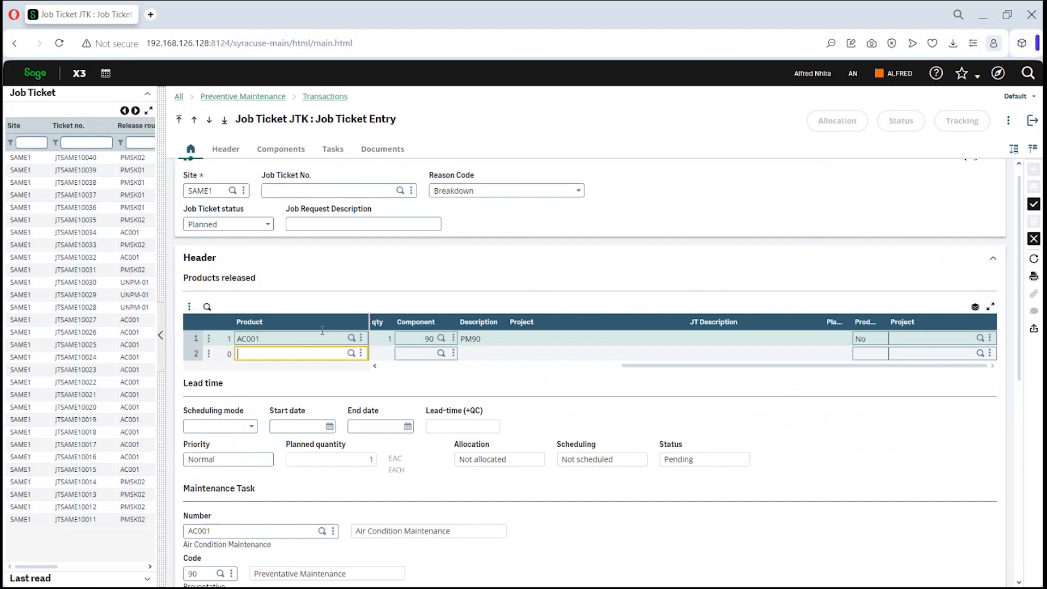
Schedule the job ticket backward with 07/03/24 as its end date and let the start date be filled in
{"action": "left_click", "coordinate": [290, 429]}
{"action": "left_click", "coordinate": [630, 217]}
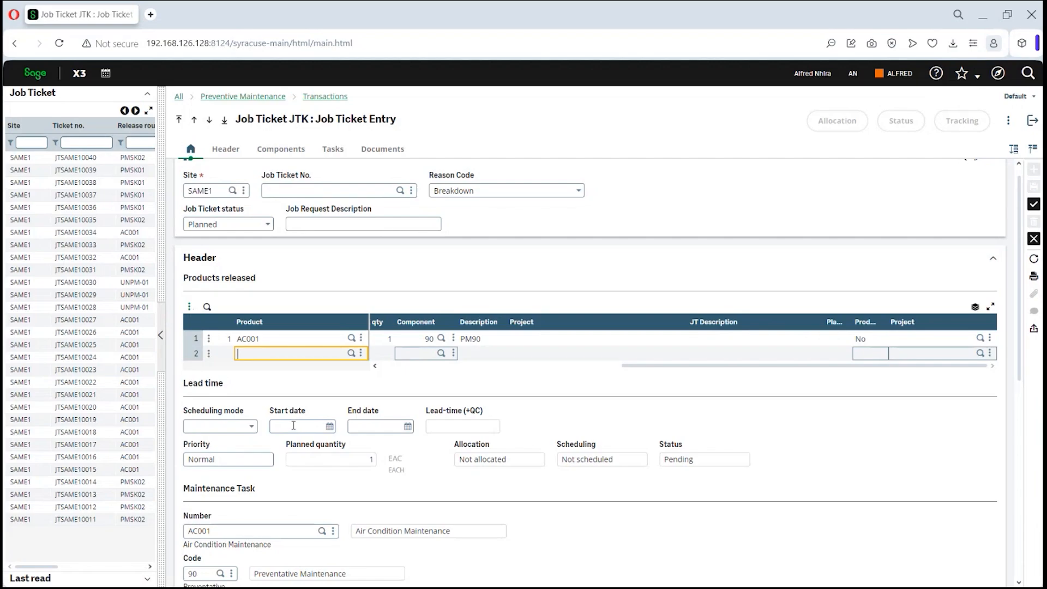
{"action": "left_click", "coordinate": [356, 426]}
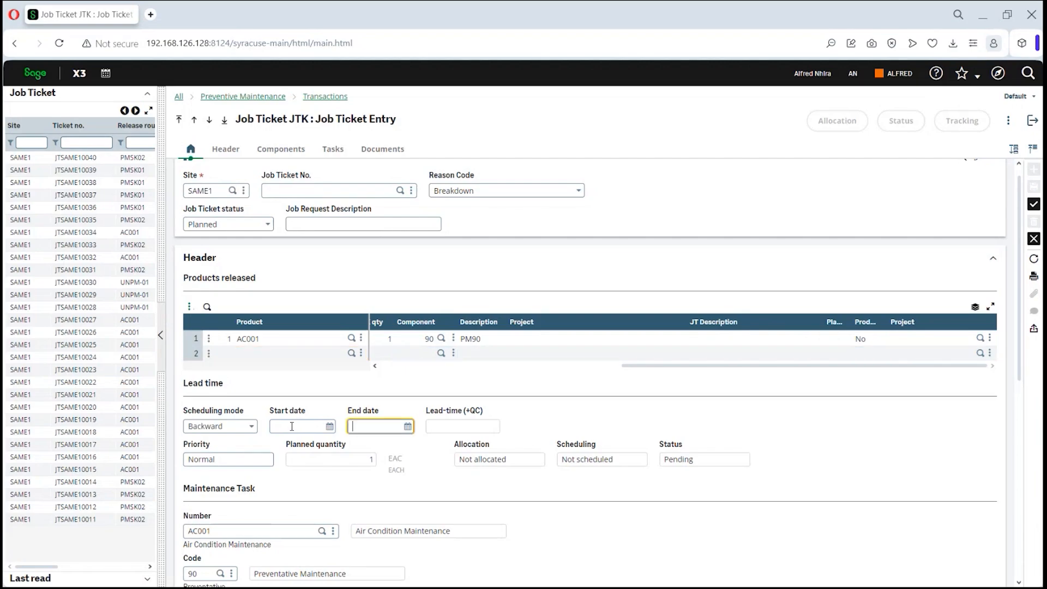
{"action": "left_click", "coordinate": [407, 427]}
{"action": "left_click", "coordinate": [365, 558]}
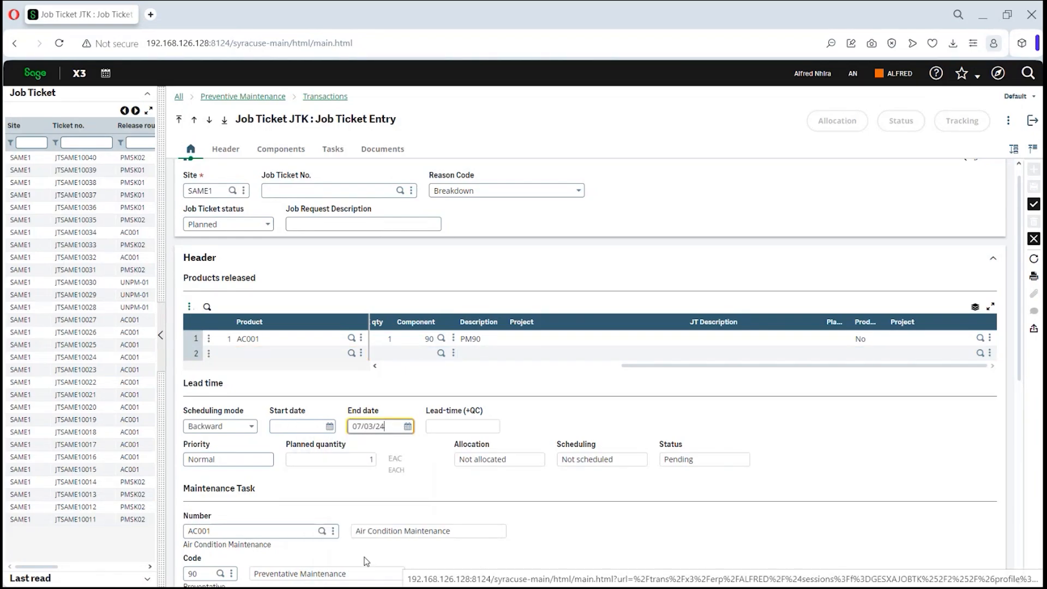
{"action": "key", "text": "shift+Tab"}
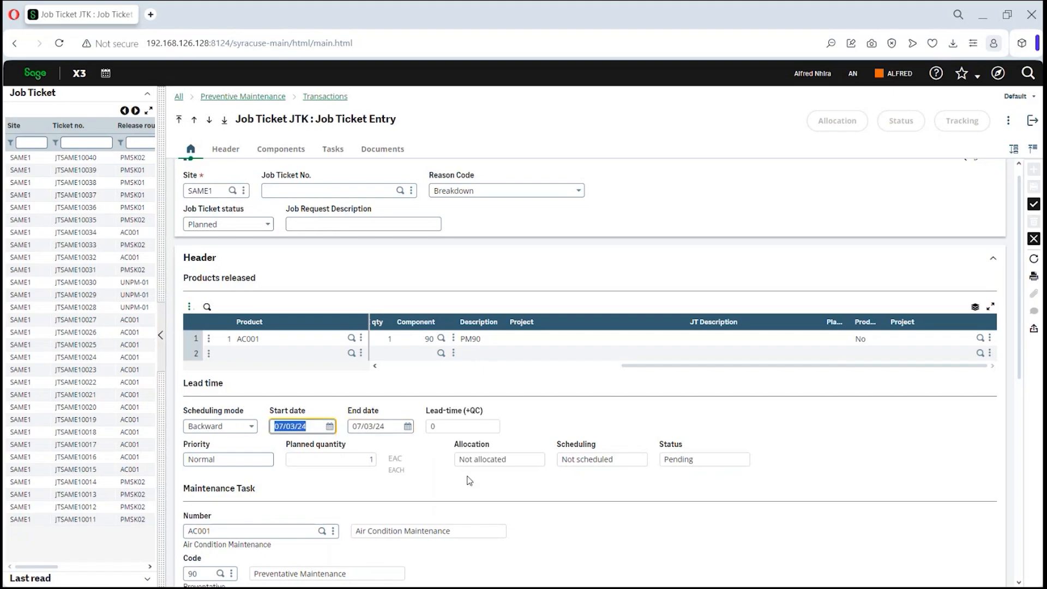
Load the AC001 task lines into the job ticket and review its components and tasks
{"action": "scroll", "coordinate": [469, 481], "scroll_direction": "down", "scroll_amount": 3}
{"action": "scroll", "coordinate": [417, 459], "scroll_direction": "down", "scroll_amount": 3}
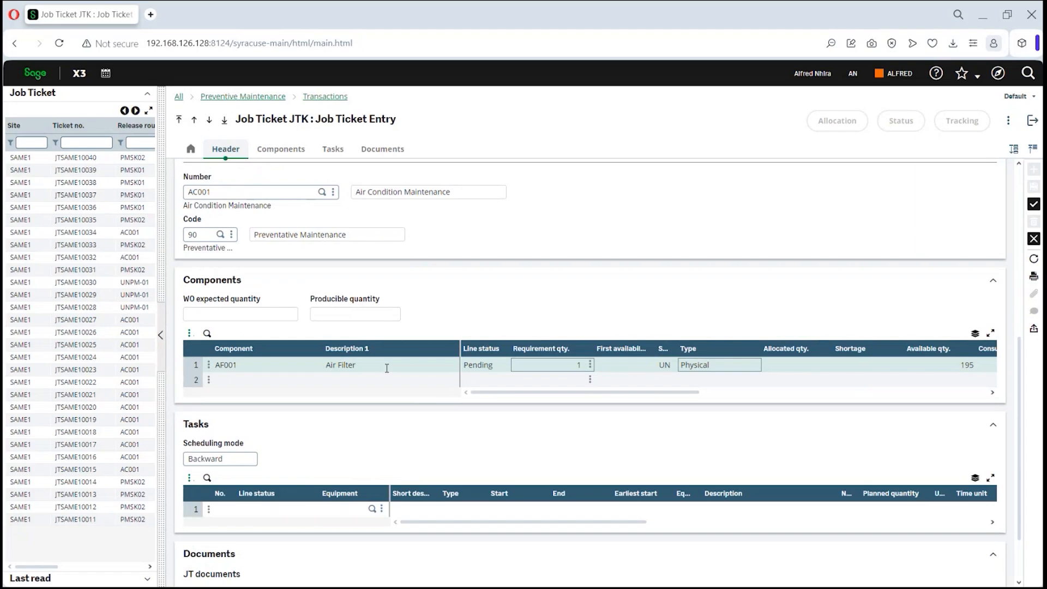
{"action": "scroll", "coordinate": [390, 368], "scroll_direction": "down", "scroll_amount": 2}
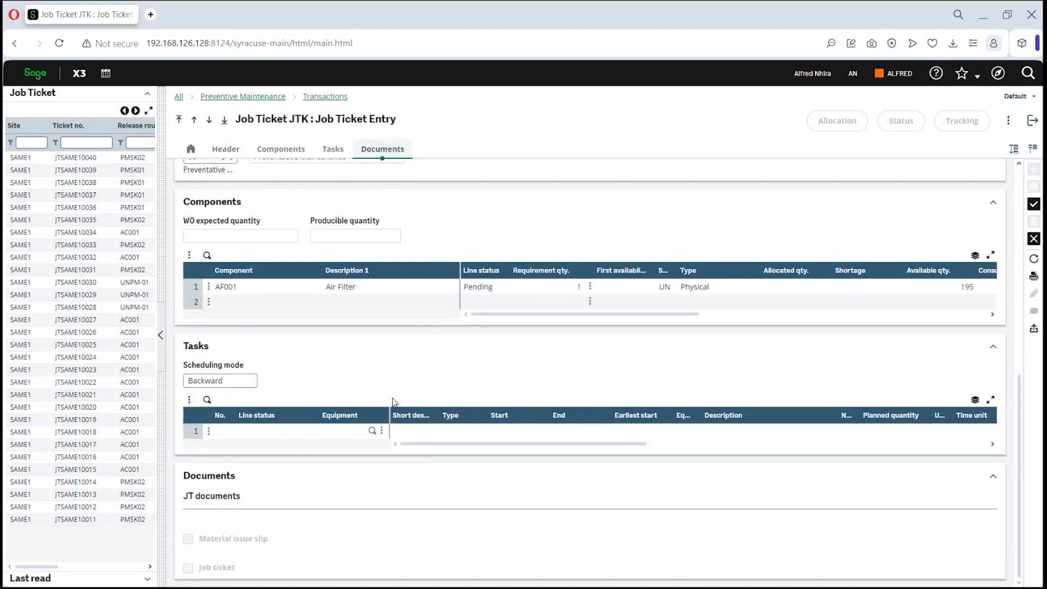
{"action": "left_click", "coordinate": [440, 435]}
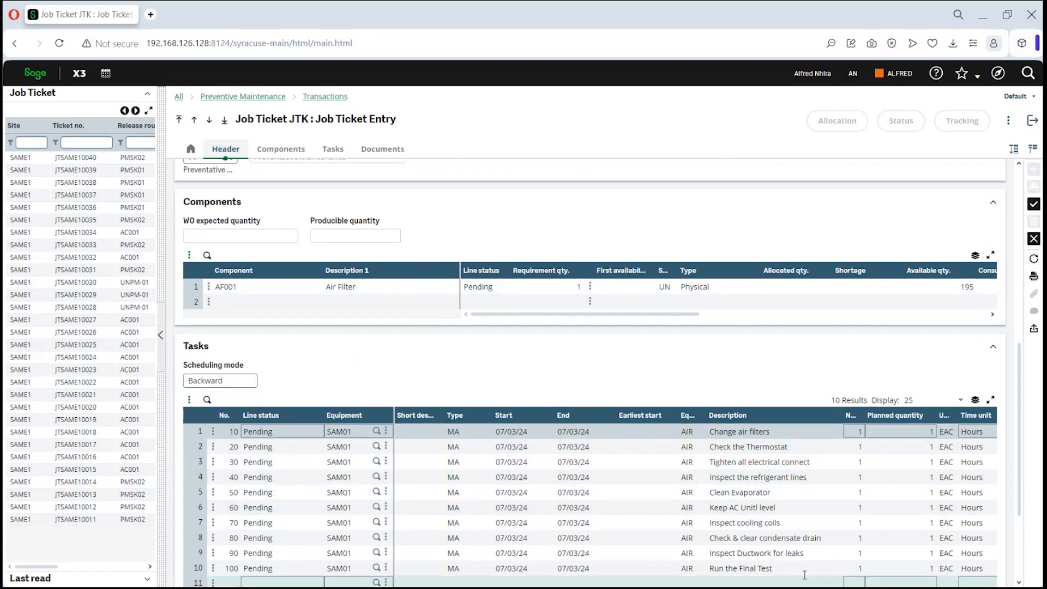
{"action": "scroll", "coordinate": [820, 550], "scroll_direction": "down", "scroll_amount": 3}
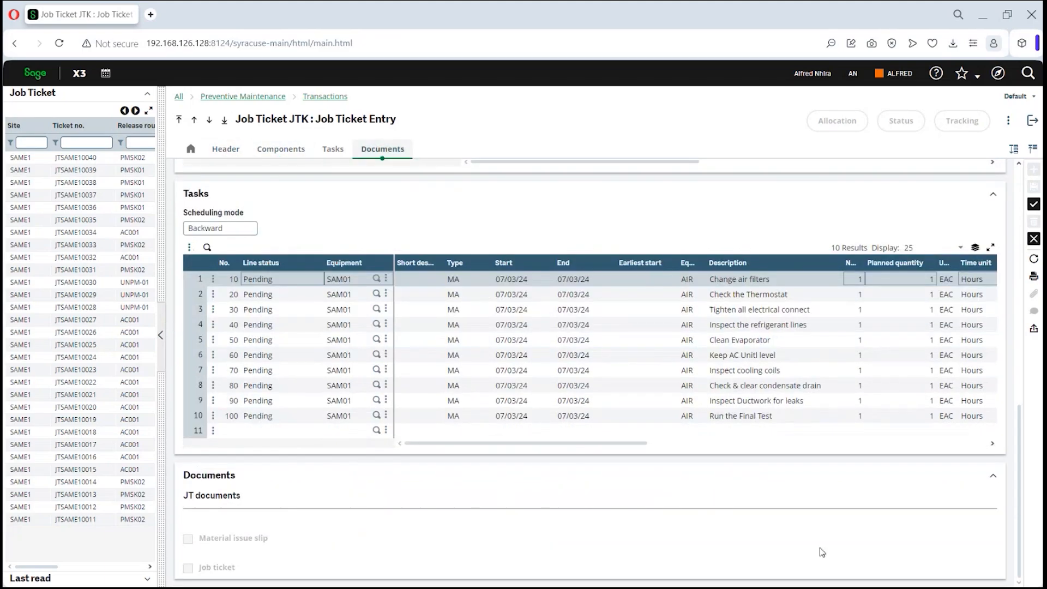
{"action": "scroll", "coordinate": [818, 552], "scroll_direction": "up", "scroll_amount": 6}
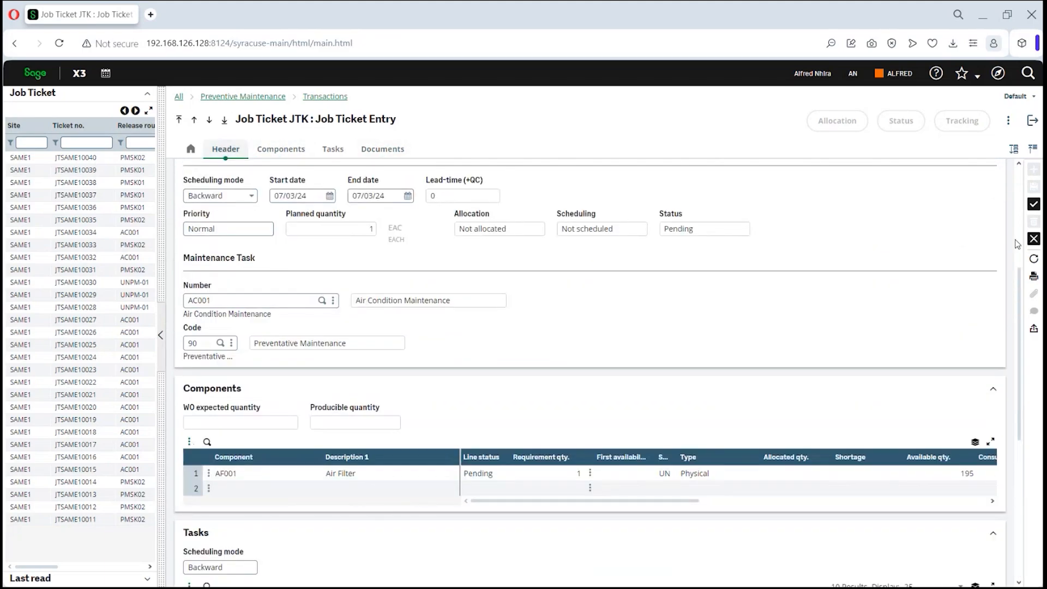
Create the AC001 job ticket, close the provisional cost calculation log, and print its JT cost detail report
{"action": "left_click", "coordinate": [1034, 204]}
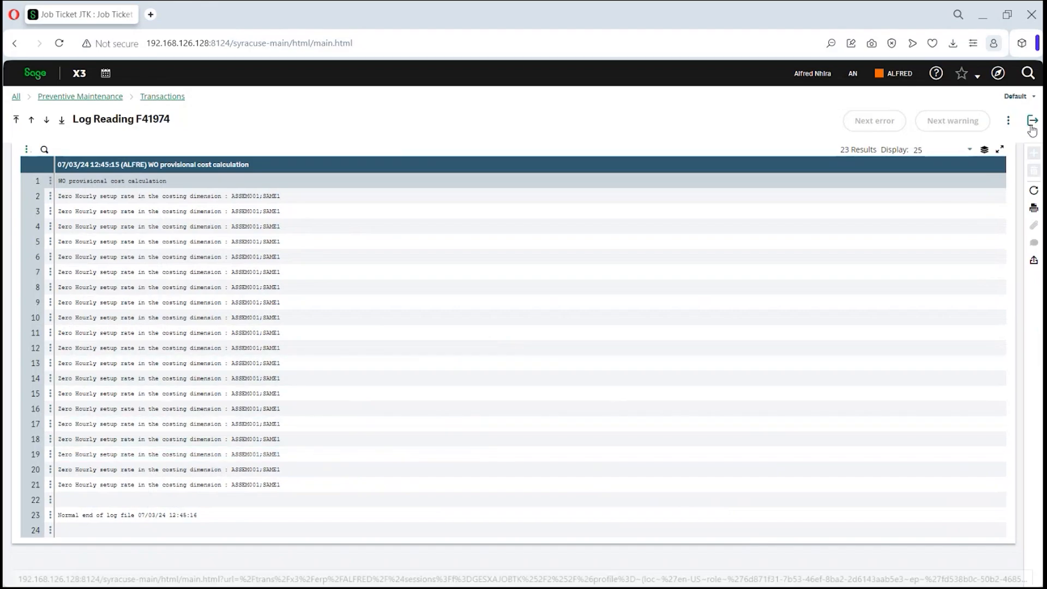
{"action": "left_click", "coordinate": [1033, 121]}
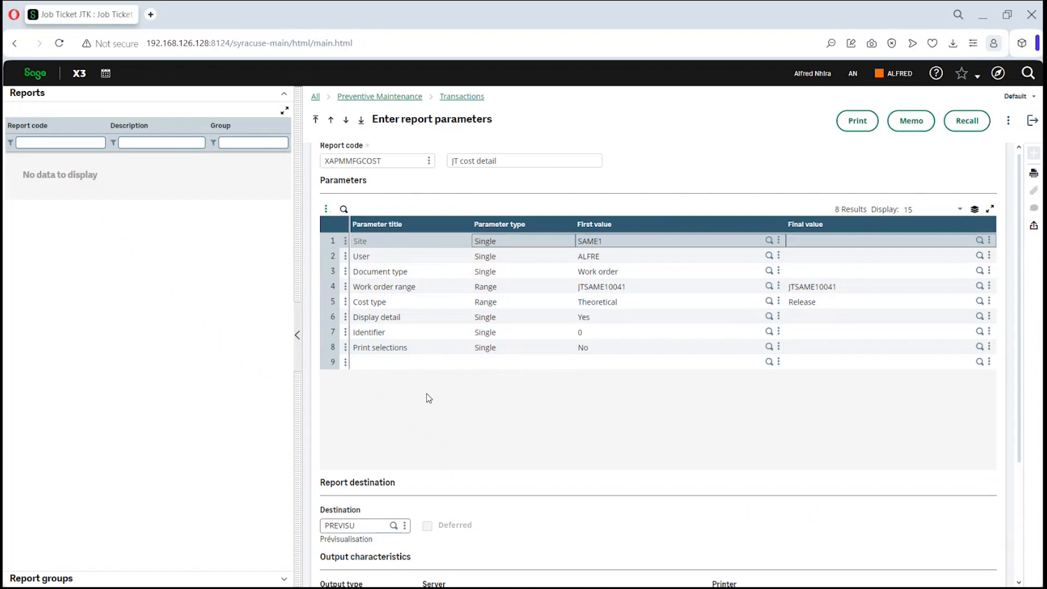
{"action": "left_click", "coordinate": [865, 121]}
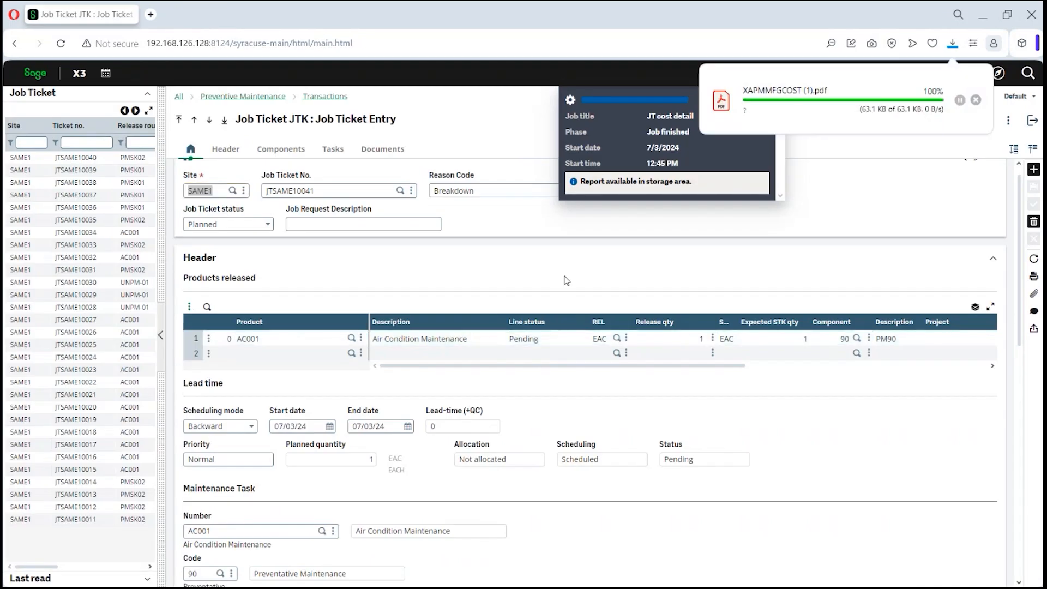
Open the XAPMMFGCOST (1).pdf report and examine the AF001 price and the theoretical material, labor and total job costs
{"action": "left_click", "coordinate": [755, 99]}
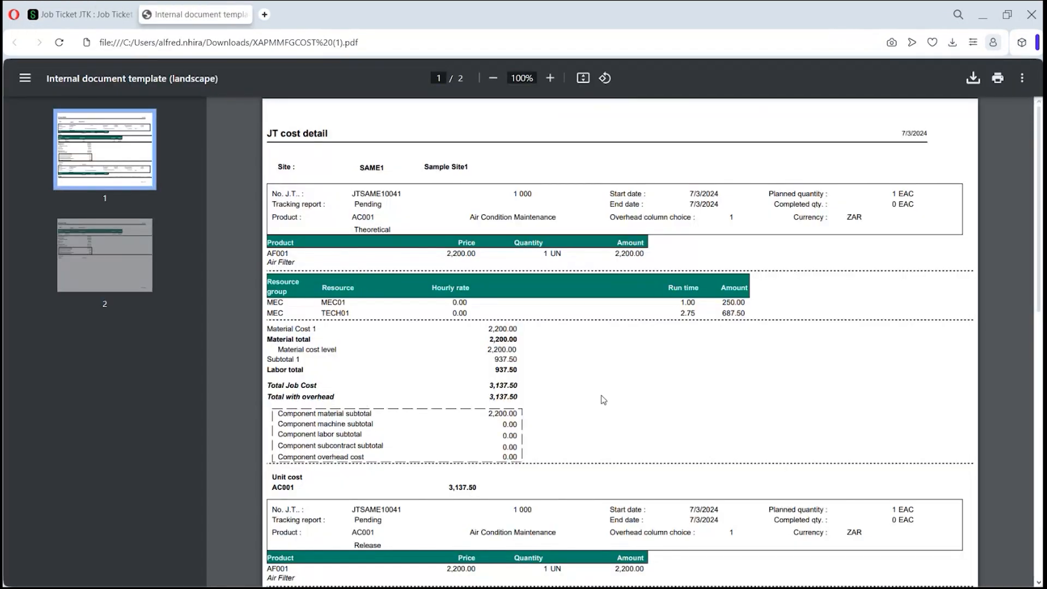
{"action": "scroll", "coordinate": [611, 396], "scroll_direction": "down", "scroll_amount": 1}
{"action": "scroll", "coordinate": [611, 396], "scroll_direction": "up", "scroll_amount": 1}
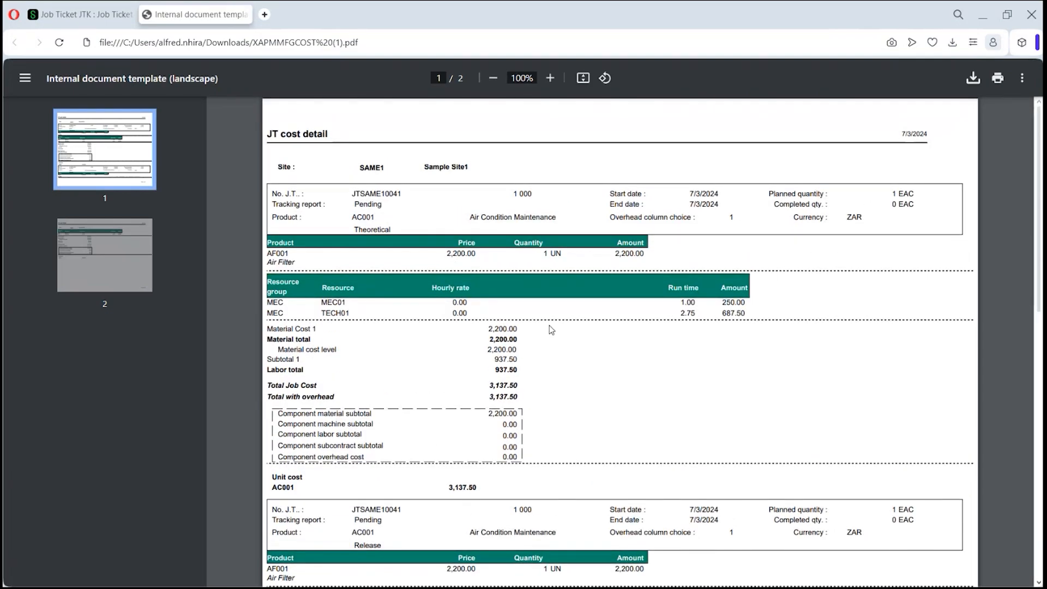
{"action": "left_click_drag", "start_coordinate": [445, 253], "coordinate": [481, 254]}
{"action": "scroll", "coordinate": [443, 461], "scroll_direction": "down", "scroll_amount": 2}
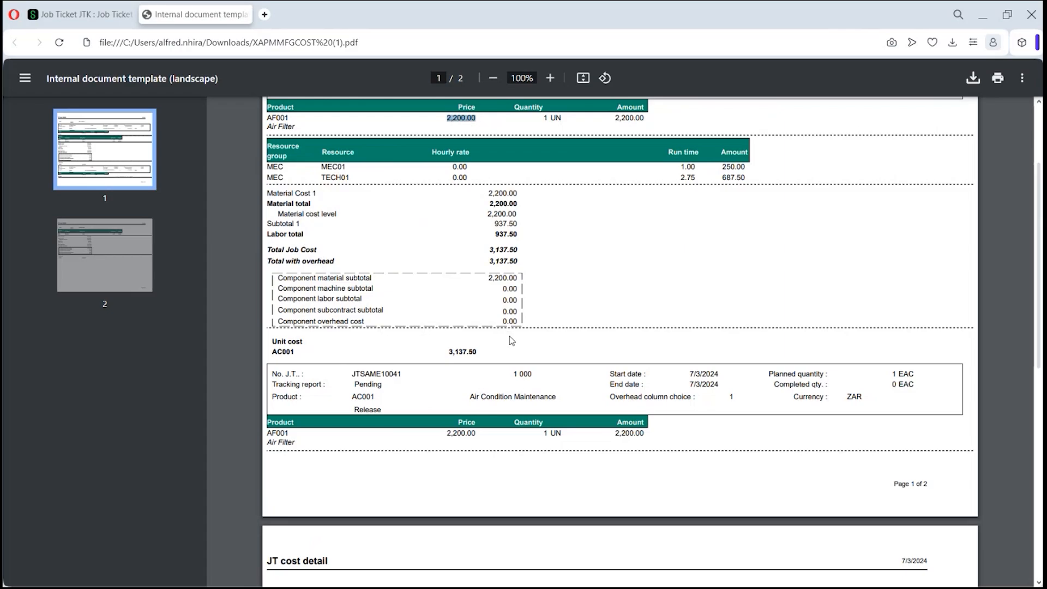
{"action": "scroll", "coordinate": [511, 340], "scroll_direction": "down", "scroll_amount": 1}
Check the MEC01 and TECH01 run times and amounts on the report's second page, and dismiss the report and its finished print job
{"action": "scroll", "coordinate": [510, 339], "scroll_direction": "down", "scroll_amount": 5}
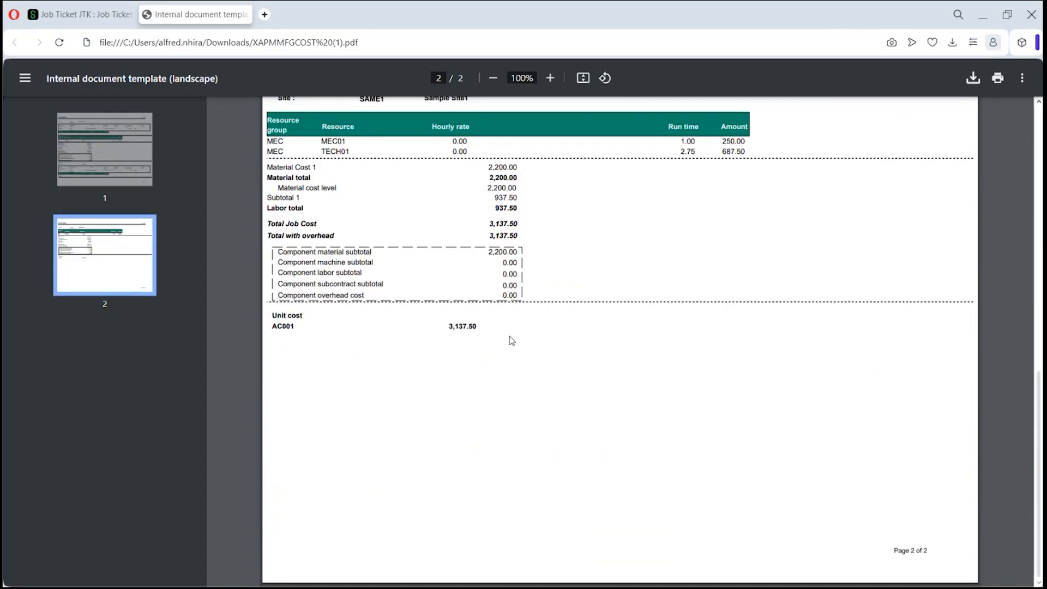
{"action": "scroll", "coordinate": [512, 341], "scroll_direction": "up", "scroll_amount": 1}
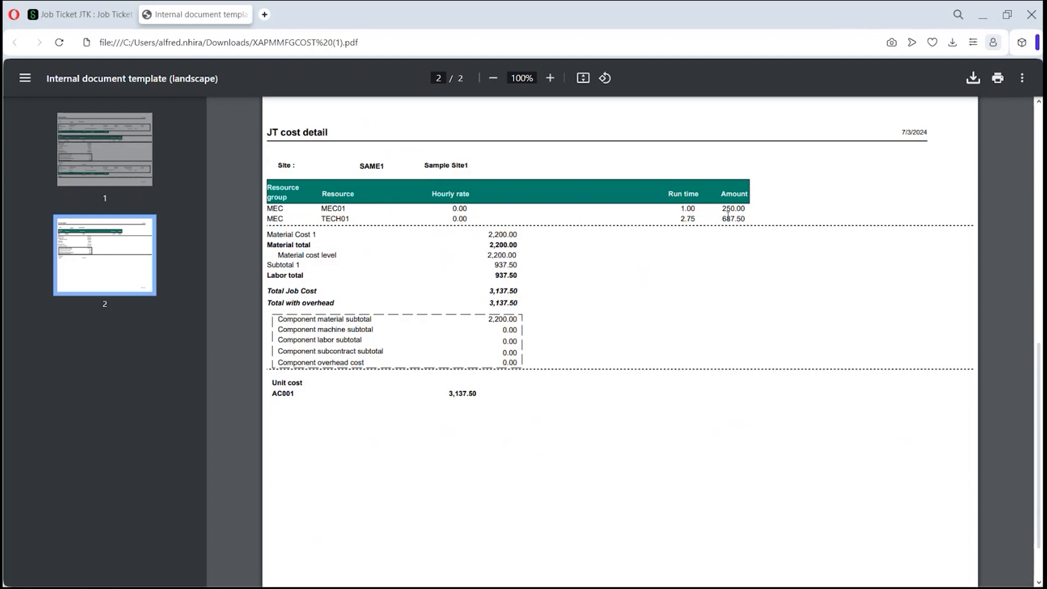
{"action": "left_click_drag", "start_coordinate": [746, 210], "coordinate": [724, 207]}
{"action": "left_click_drag", "start_coordinate": [347, 207], "coordinate": [320, 205]}
{"action": "left_click_drag", "start_coordinate": [720, 208], "coordinate": [746, 209]}
{"action": "left_click_drag", "start_coordinate": [681, 218], "coordinate": [697, 219]}
{"action": "left_click_drag", "start_coordinate": [724, 218], "coordinate": [750, 220]}
{"action": "scroll", "coordinate": [635, 426], "scroll_direction": "down", "scroll_amount": 1}
{"action": "scroll", "coordinate": [641, 436], "scroll_direction": "up", "scroll_amount": 12}
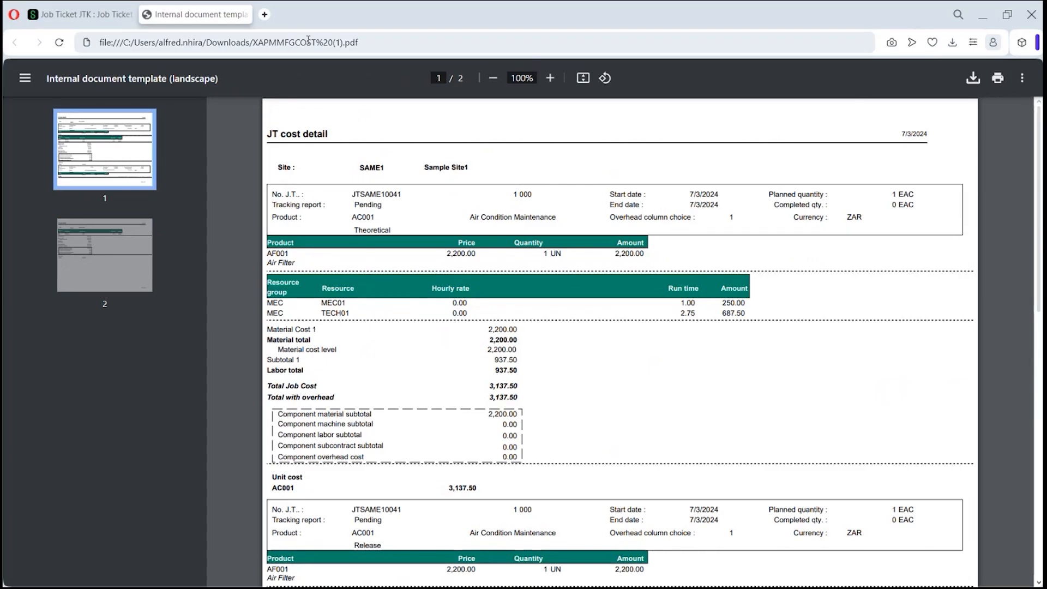
{"action": "left_click", "coordinate": [244, 15]}
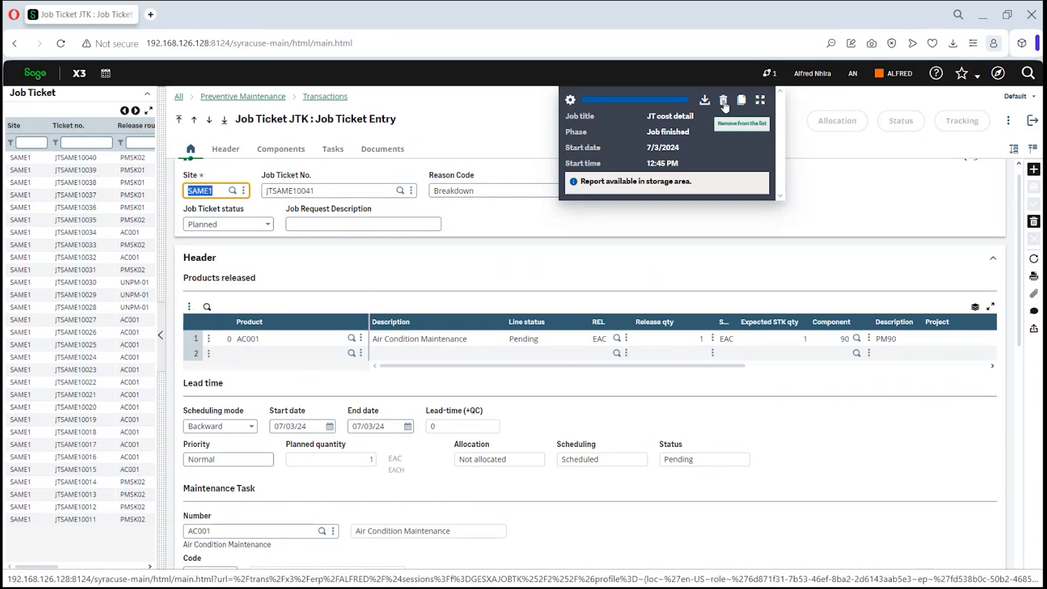
{"action": "left_click", "coordinate": [724, 102]}
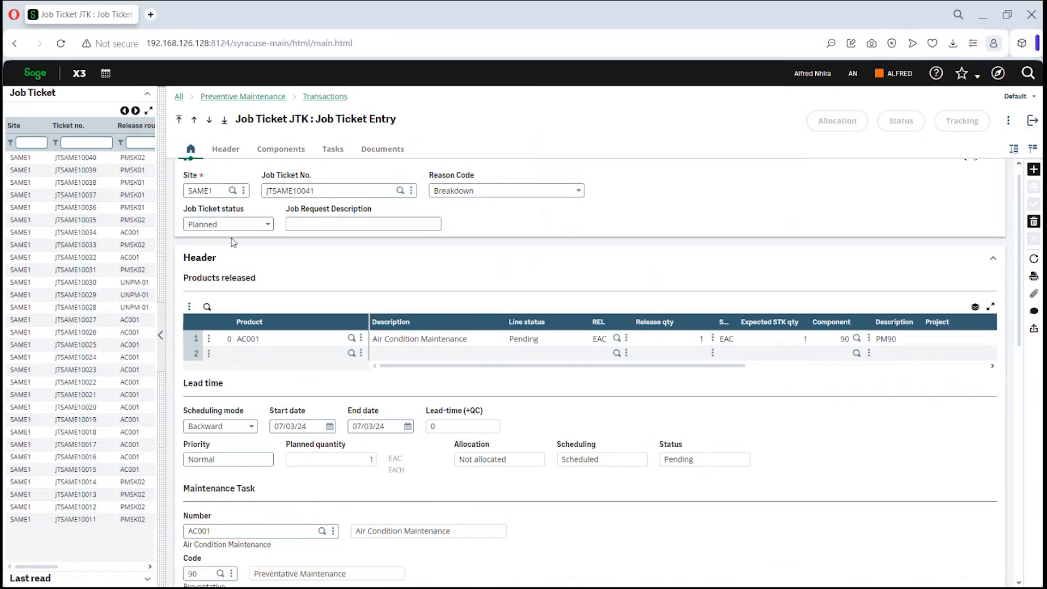
Change the new AC001 job ticket's status to Firm and save it, print its JT documents, and close the print code selection
{"action": "left_click", "coordinate": [268, 225]}
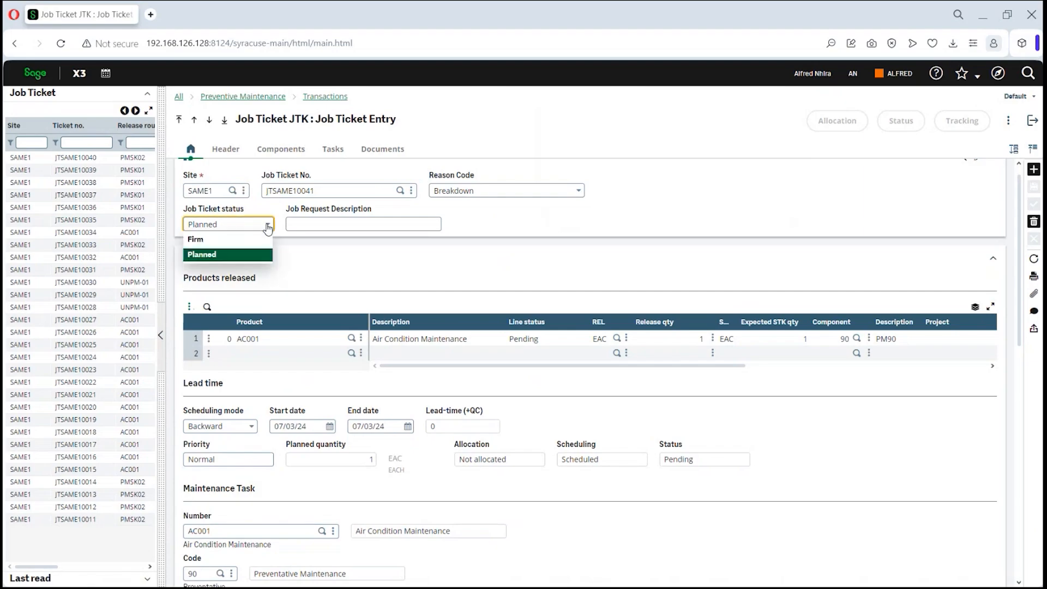
{"action": "left_click", "coordinate": [201, 239]}
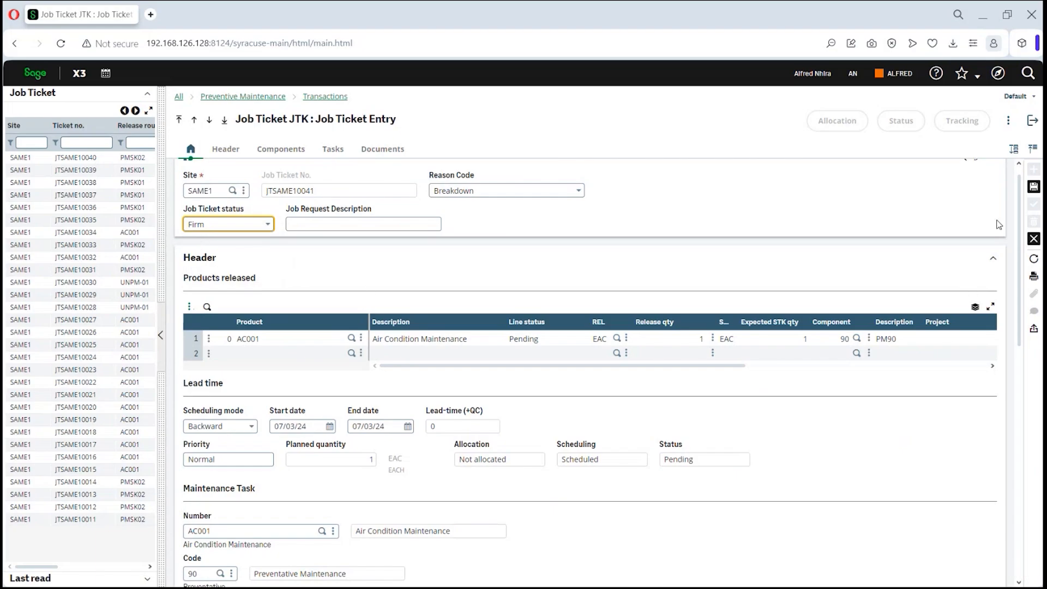
{"action": "left_click", "coordinate": [1034, 186]}
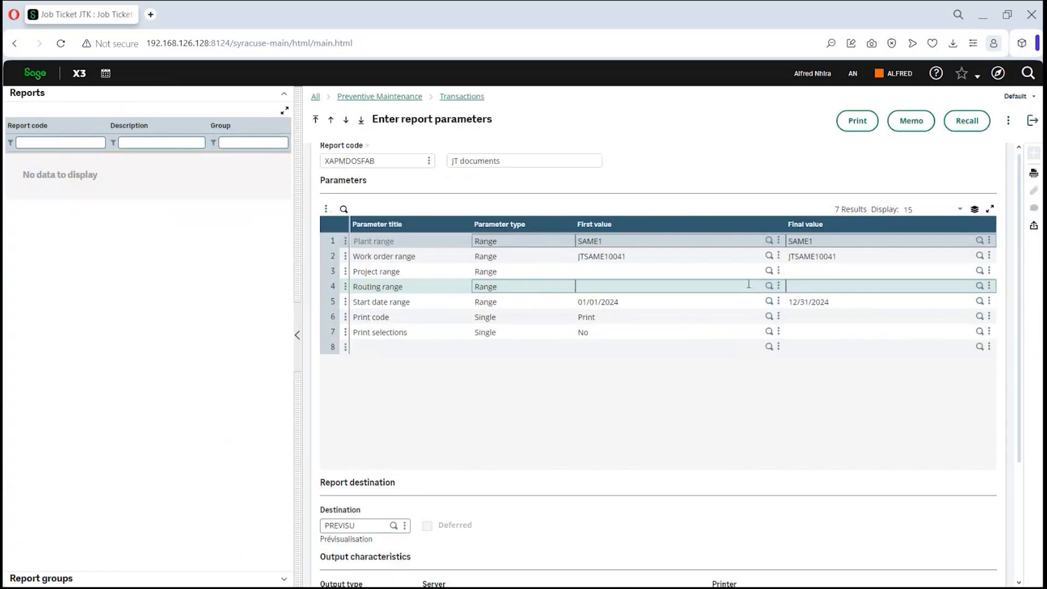
{"action": "left_click", "coordinate": [855, 123]}
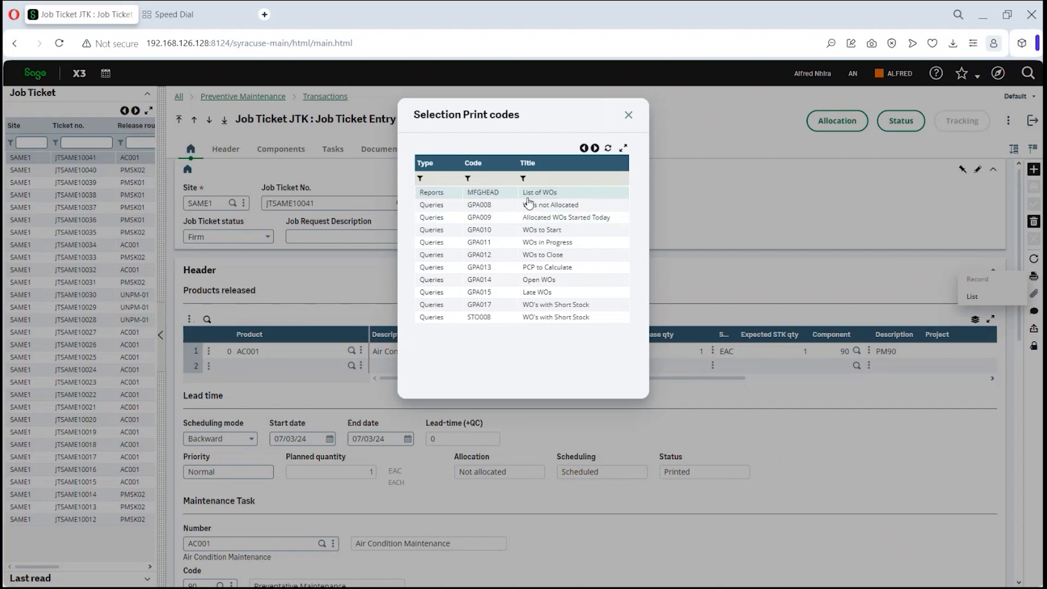
{"action": "left_click", "coordinate": [628, 114]}
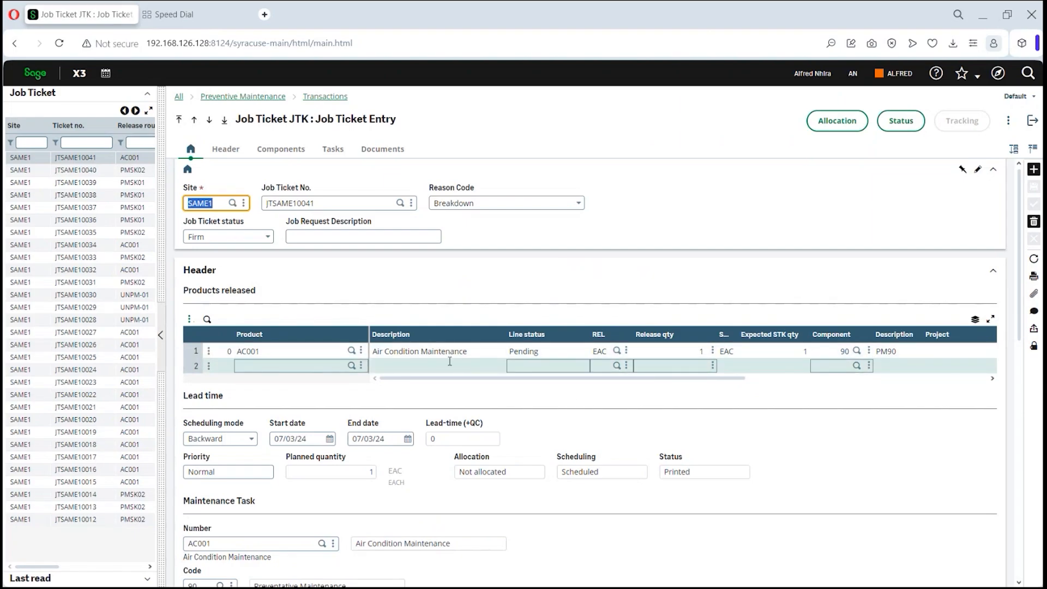
Allocate the AC001 job ticket's materials with the Global allocation type, and close the WO allocation window
{"action": "scroll", "coordinate": [324, 368], "scroll_direction": "down", "scroll_amount": 1}
{"action": "scroll", "coordinate": [325, 369], "scroll_direction": "down", "scroll_amount": 4}
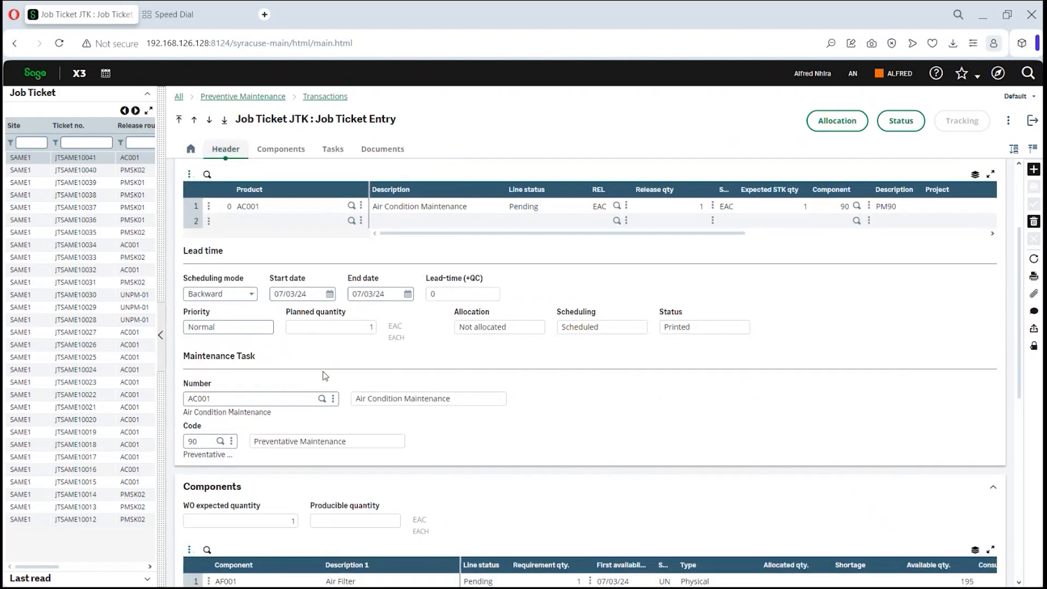
{"action": "scroll", "coordinate": [456, 309], "scroll_direction": "up", "scroll_amount": 5}
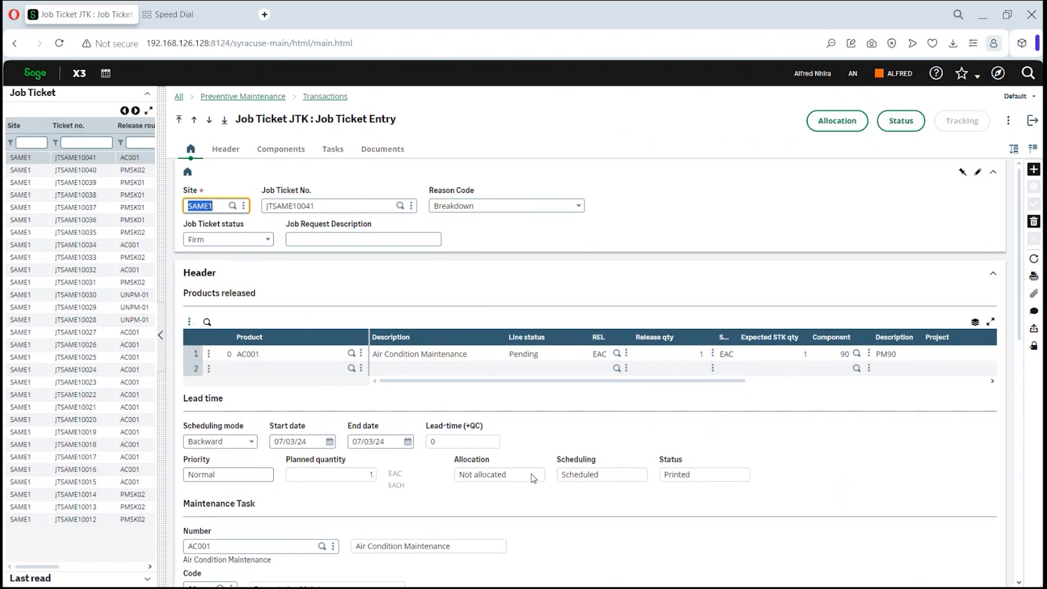
{"action": "left_click", "coordinate": [839, 121]}
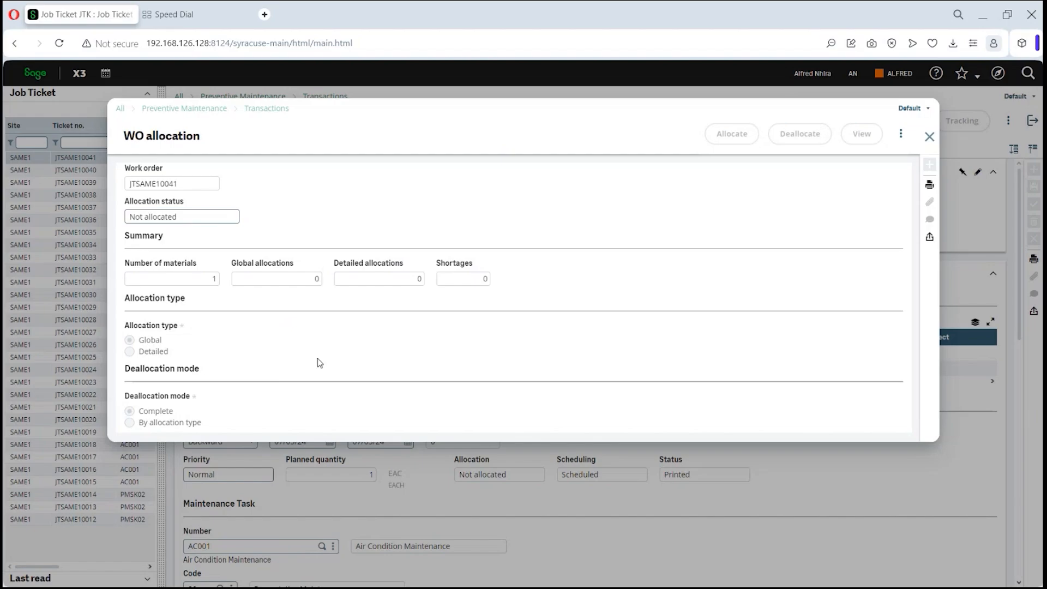
{"action": "left_click", "coordinate": [732, 137]}
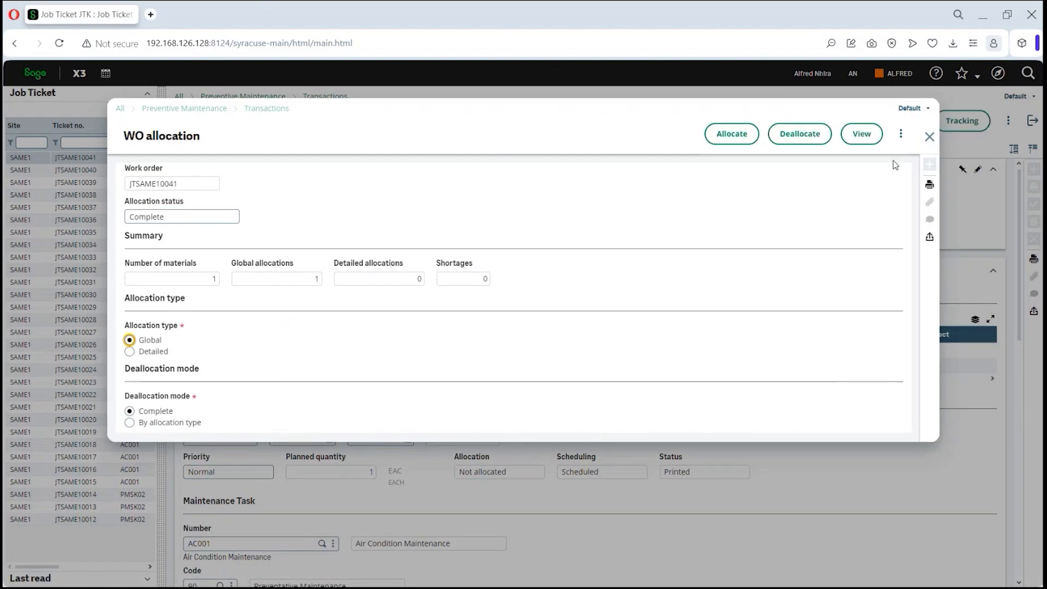
{"action": "left_click", "coordinate": [928, 139]}
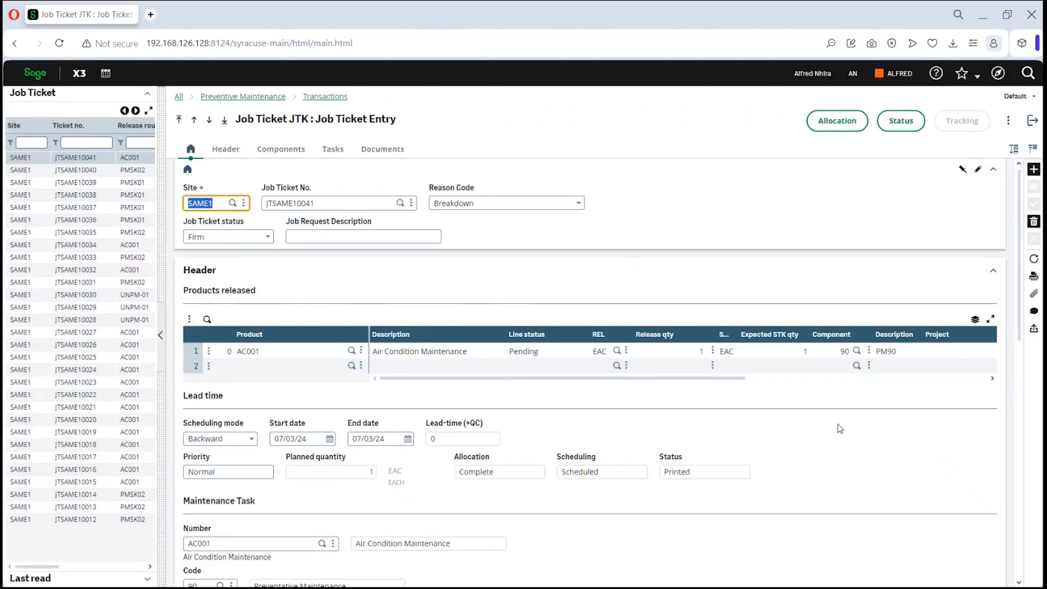
Check the AC001 job ticket's components, then examine the product, component and operation charts in its JT status and return to the ticket
{"action": "scroll", "coordinate": [680, 402], "scroll_direction": "down", "scroll_amount": 5}
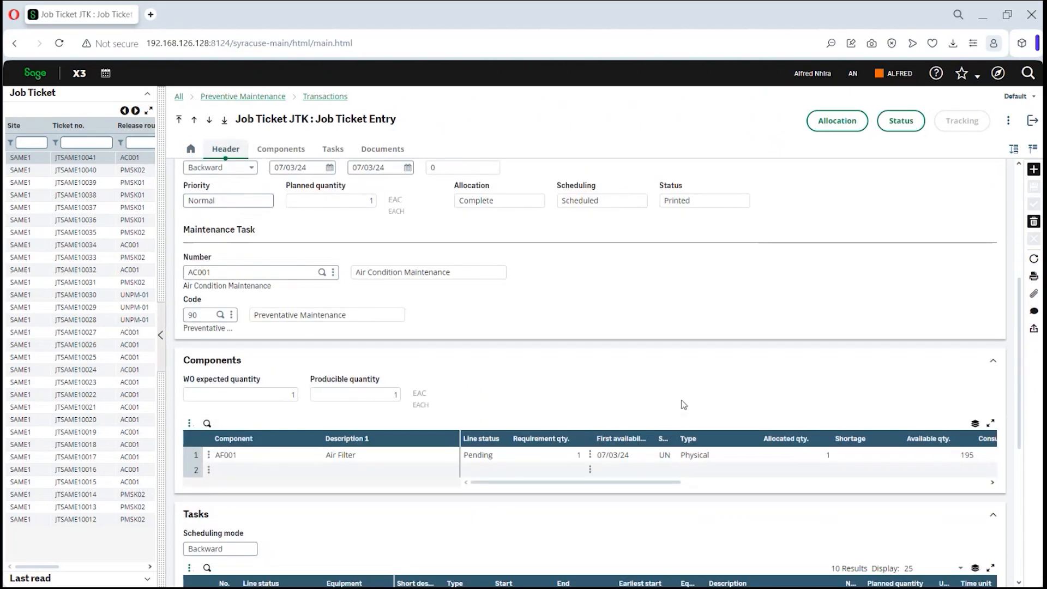
{"action": "scroll", "coordinate": [918, 206], "scroll_direction": "up", "scroll_amount": 5}
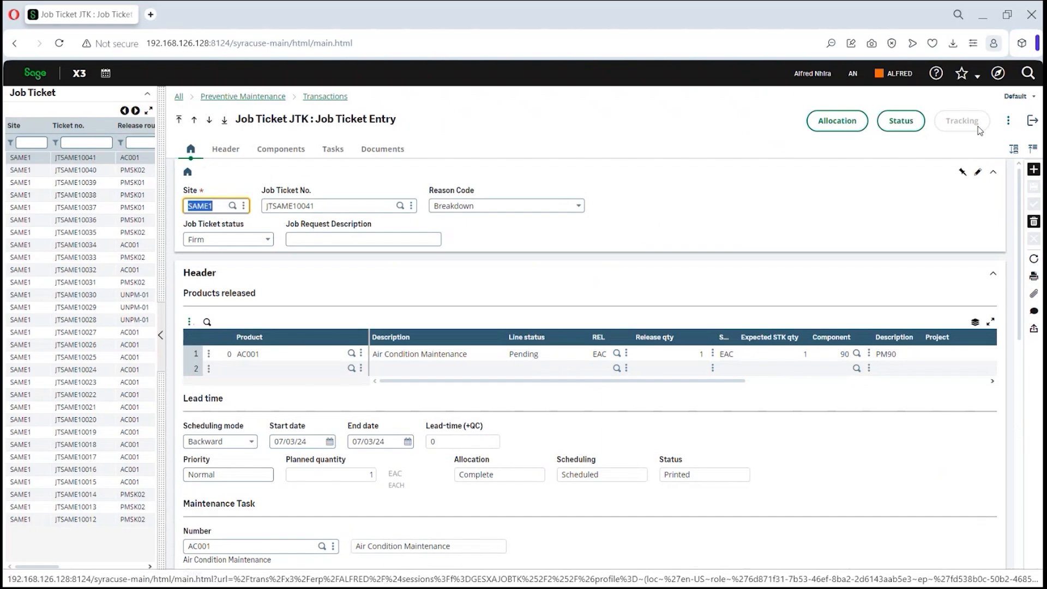
{"action": "left_click", "coordinate": [904, 122]}
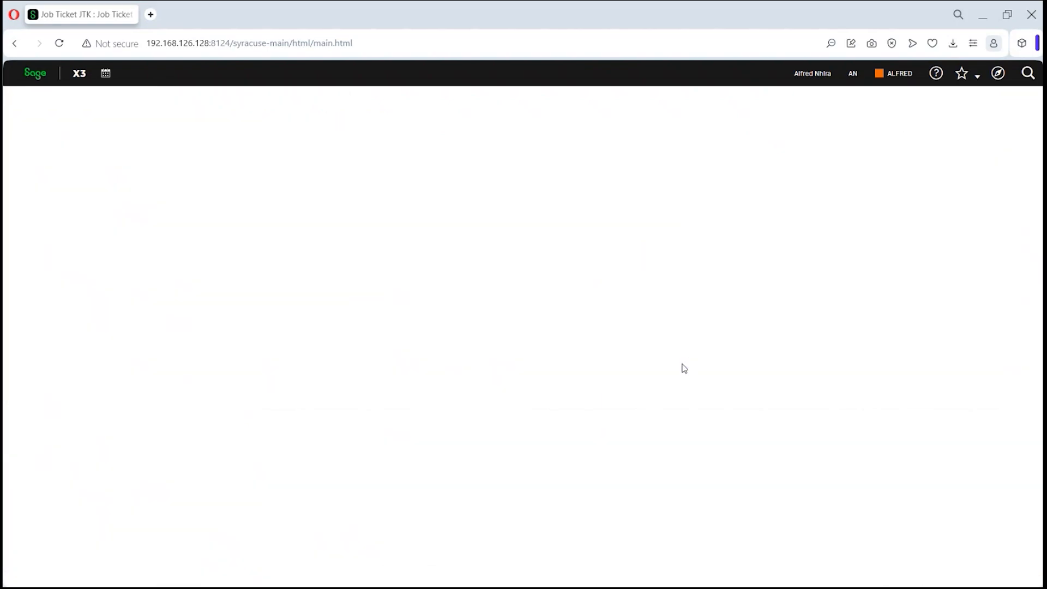
{"action": "scroll", "coordinate": [627, 385], "scroll_direction": "down", "scroll_amount": 5}
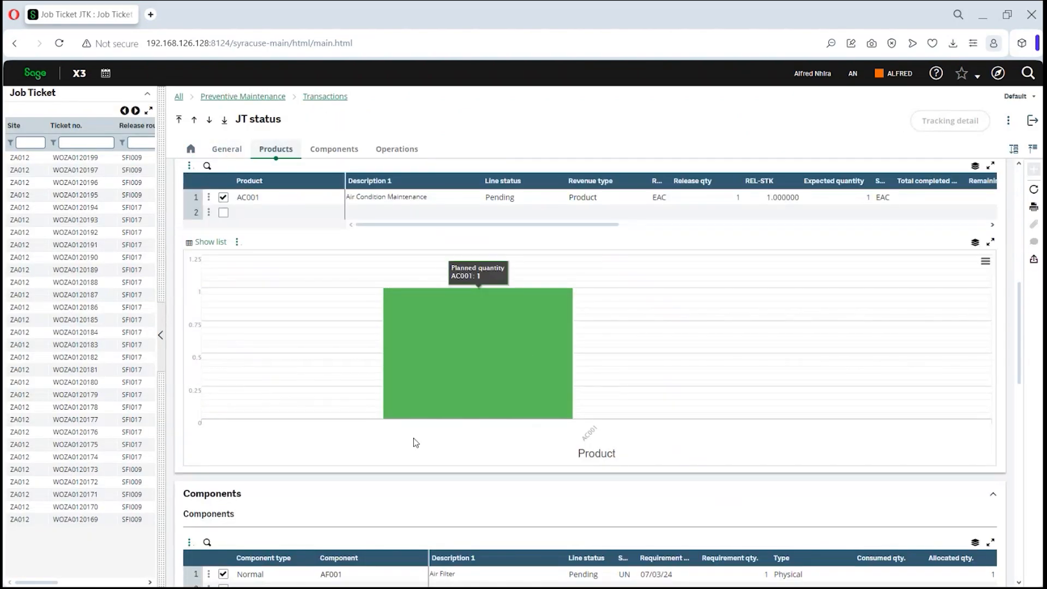
{"action": "scroll", "coordinate": [483, 331], "scroll_direction": "down", "scroll_amount": 7}
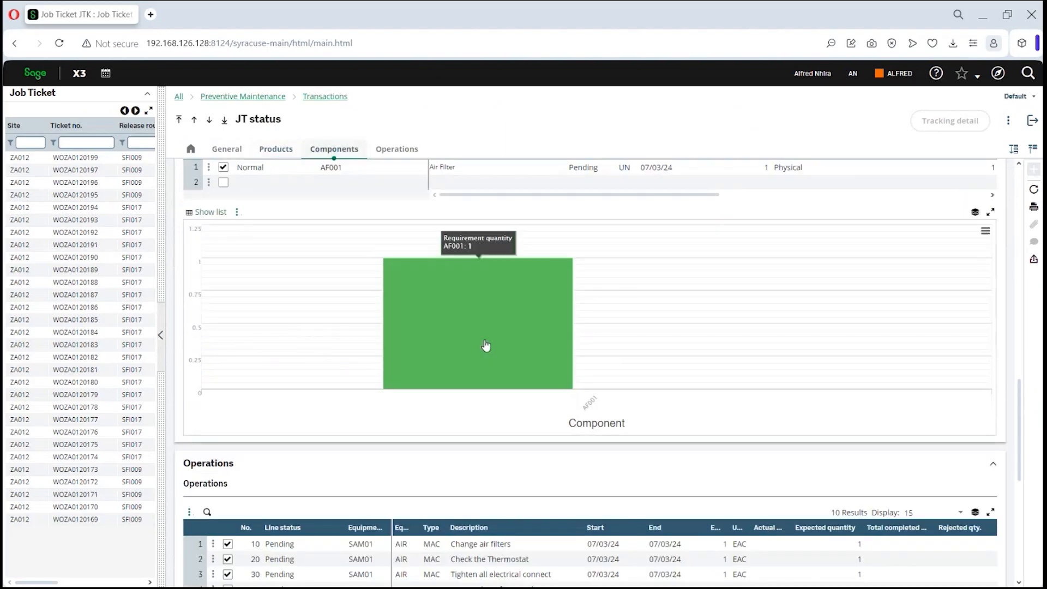
{"action": "scroll", "coordinate": [480, 327], "scroll_direction": "down", "scroll_amount": 7}
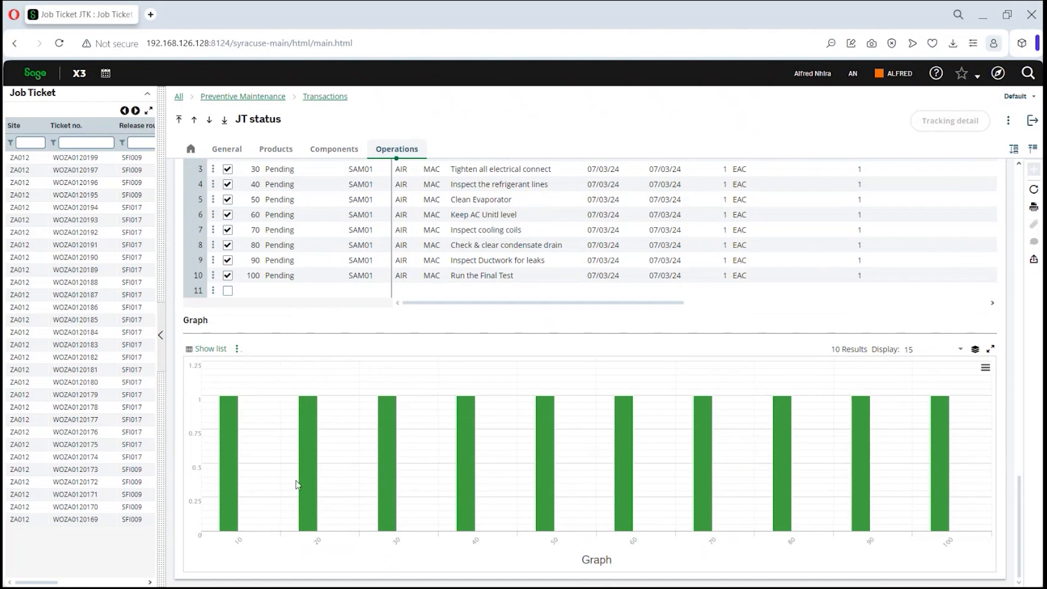
{"action": "left_click", "coordinate": [1034, 121]}
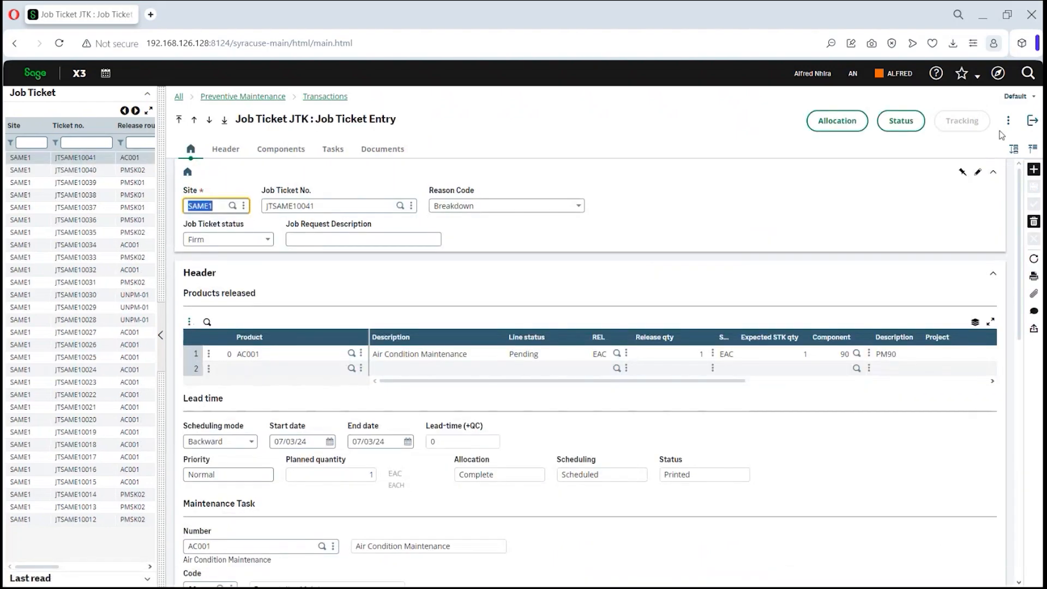
Leave job ticket entry, open Job Ticket Tracking and start a new SAME1 tracking record for the firm AC001 job ticket
{"action": "left_click", "coordinate": [1034, 122]}
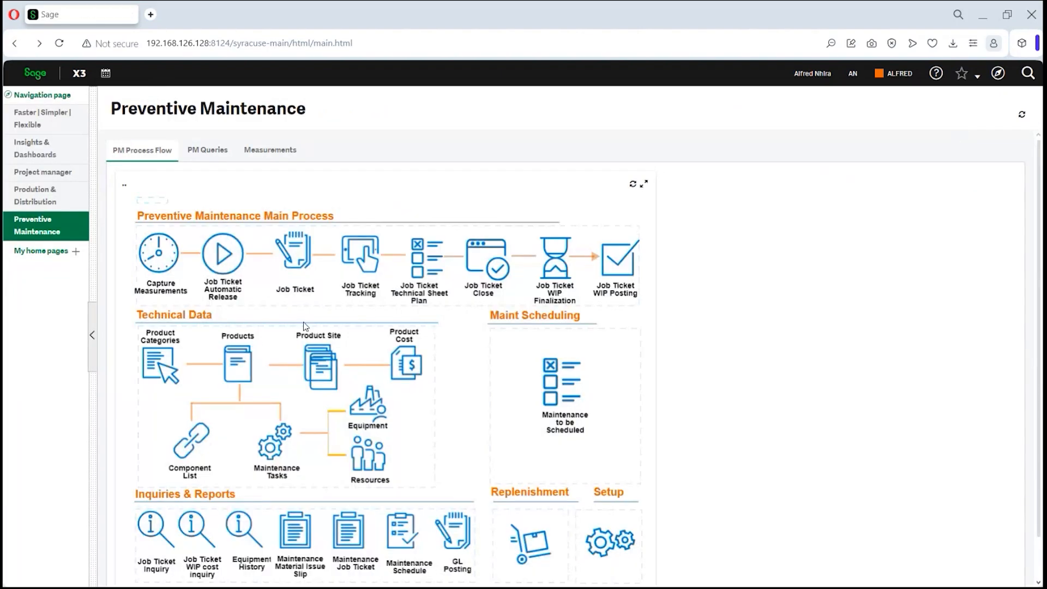
{"action": "left_click", "coordinate": [358, 266]}
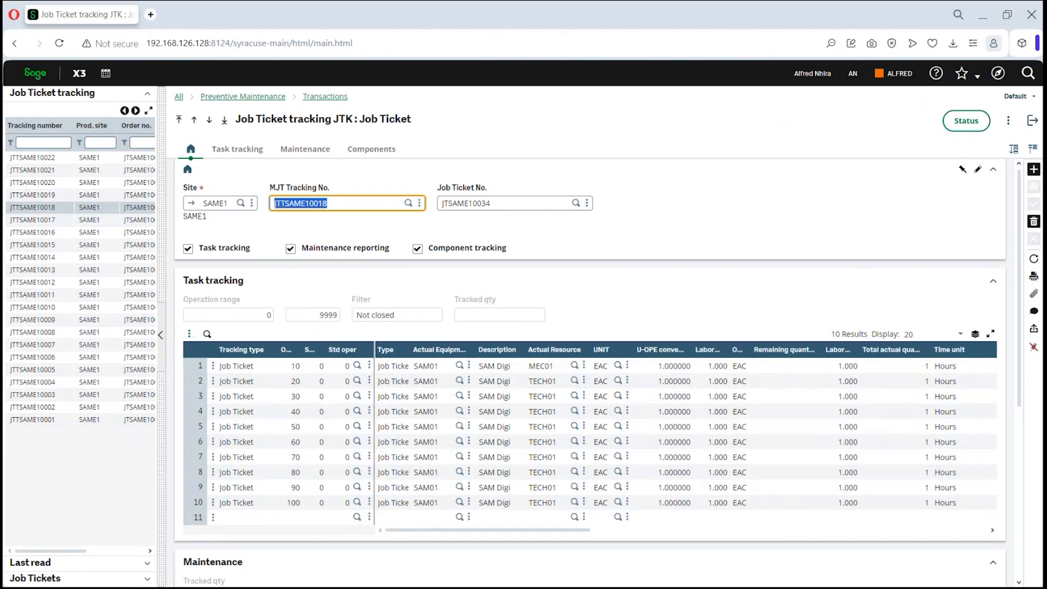
{"action": "left_click", "coordinate": [1034, 169]}
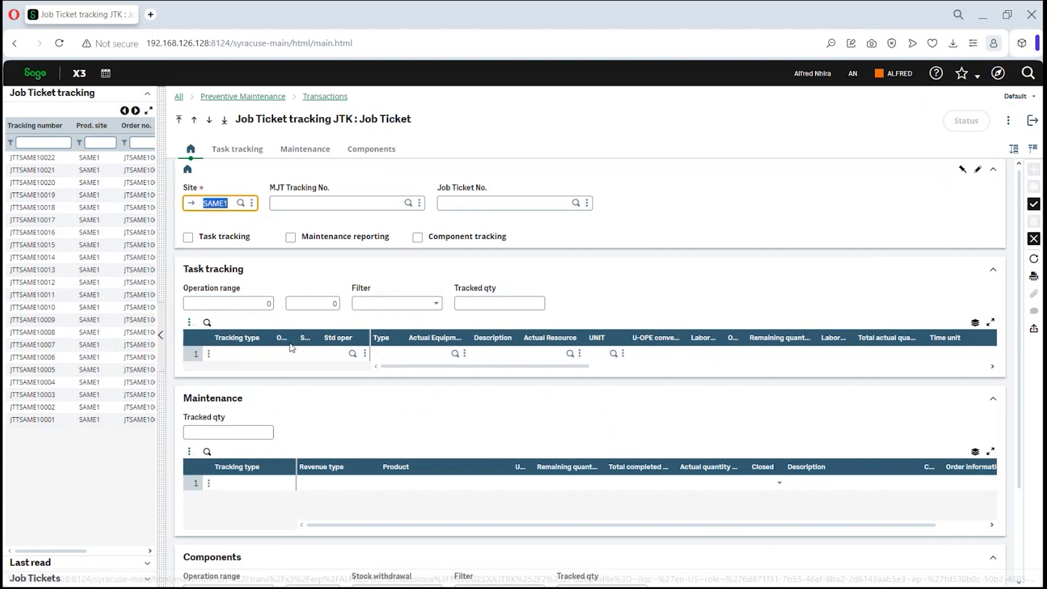
{"action": "left_click", "coordinate": [576, 203]}
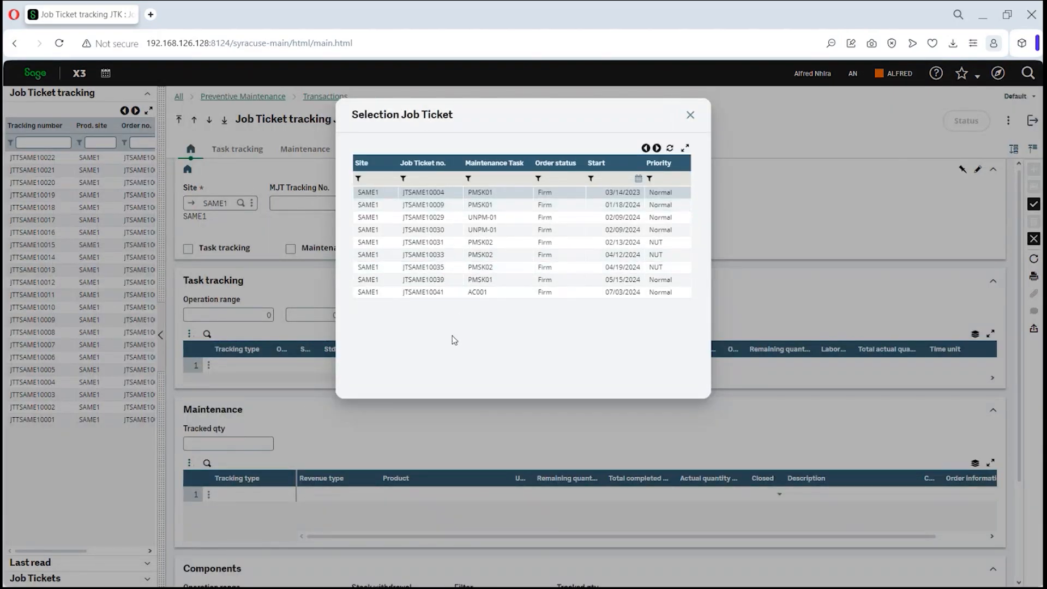
{"action": "left_click", "coordinate": [467, 295]}
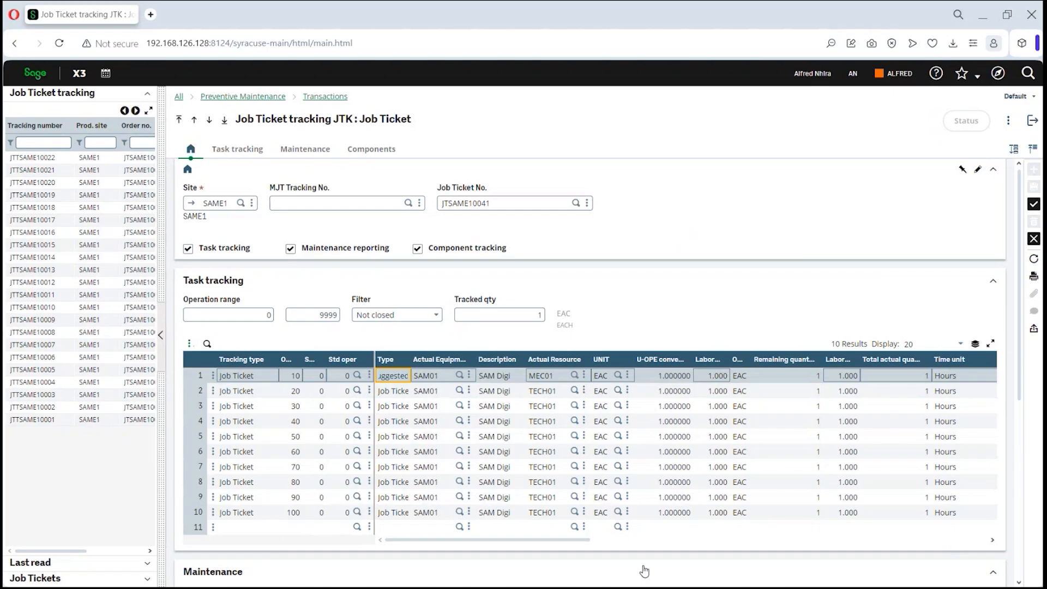
Check the task run times, the AC001 maintenance line and the AF001 component line, and create the tracking record
{"action": "left_click_drag", "start_coordinate": [577, 540], "coordinate": [659, 540]}
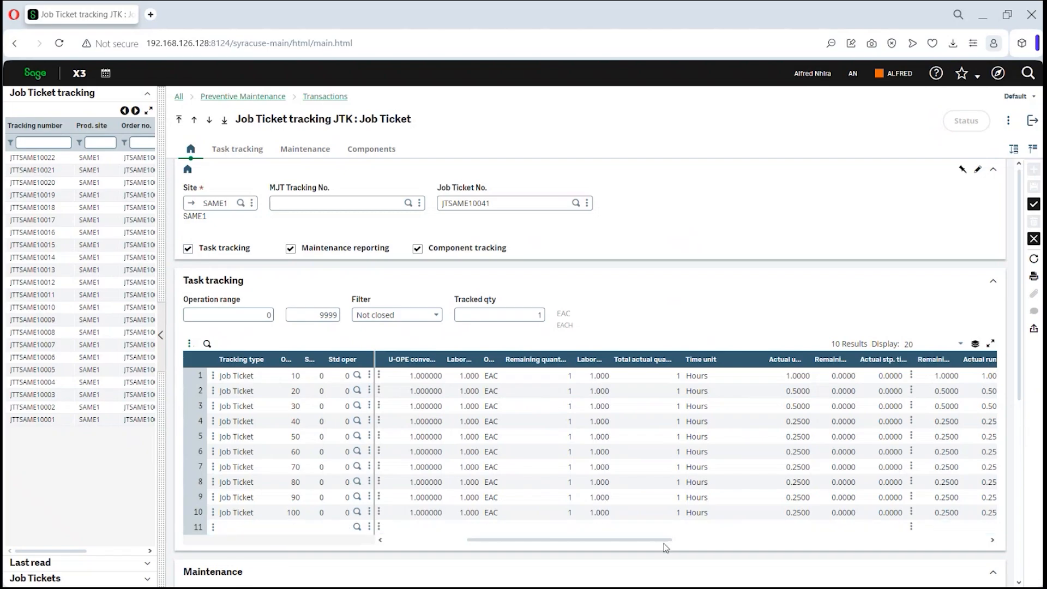
{"action": "left_click_drag", "start_coordinate": [667, 546], "coordinate": [744, 547]}
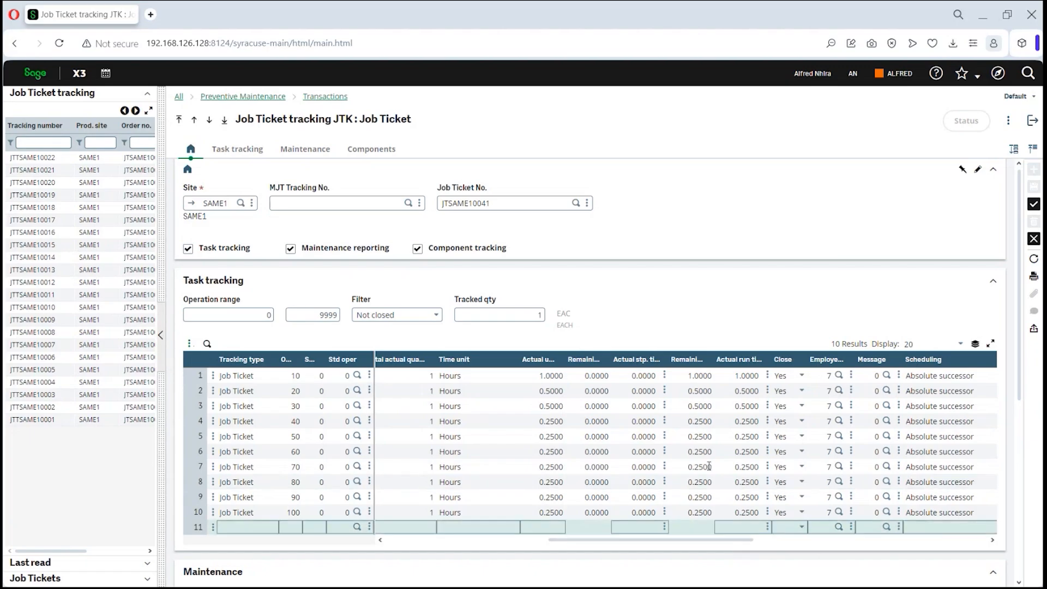
{"action": "scroll", "coordinate": [617, 299], "scroll_direction": "down", "scroll_amount": 6}
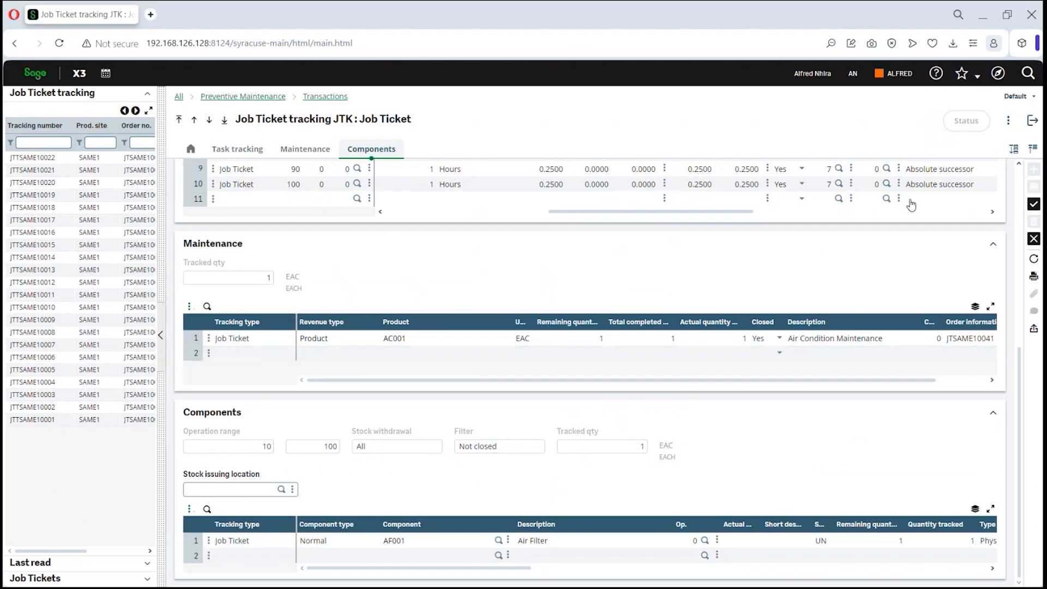
{"action": "left_click", "coordinate": [1033, 206]}
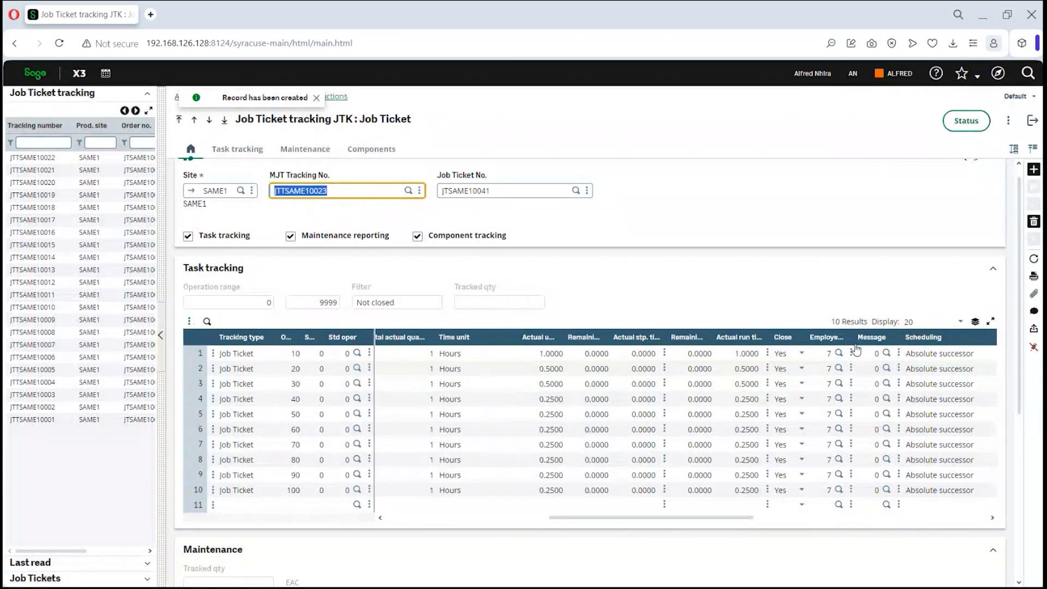
Open the tracked job ticket's status and examine its general quantities and the planned versus completed chart for AC001
{"action": "scroll", "coordinate": [834, 459], "scroll_direction": "down", "scroll_amount": 4}
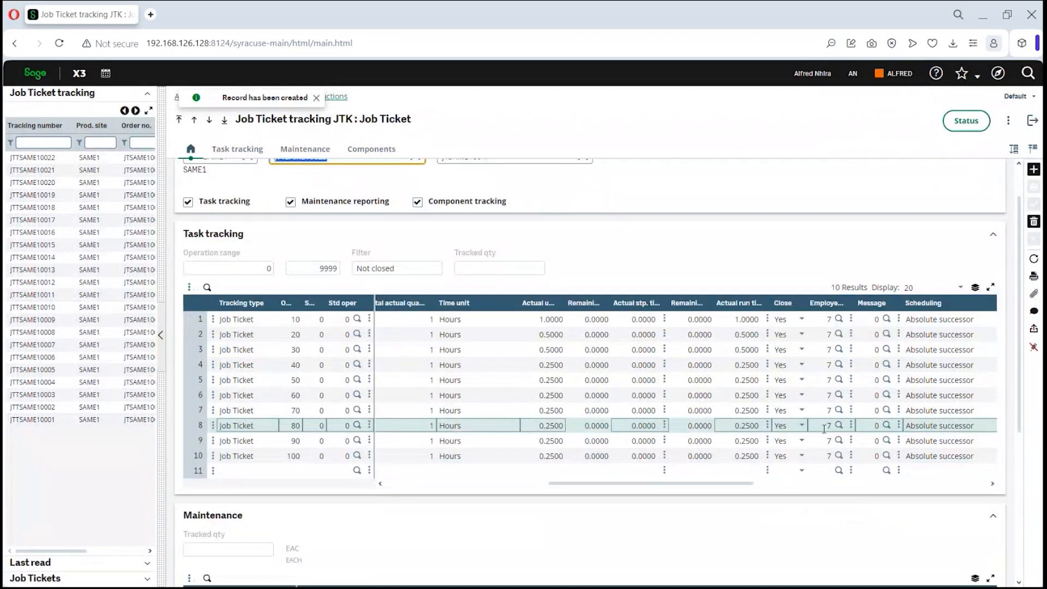
{"action": "scroll", "coordinate": [824, 425], "scroll_direction": "up", "scroll_amount": 4}
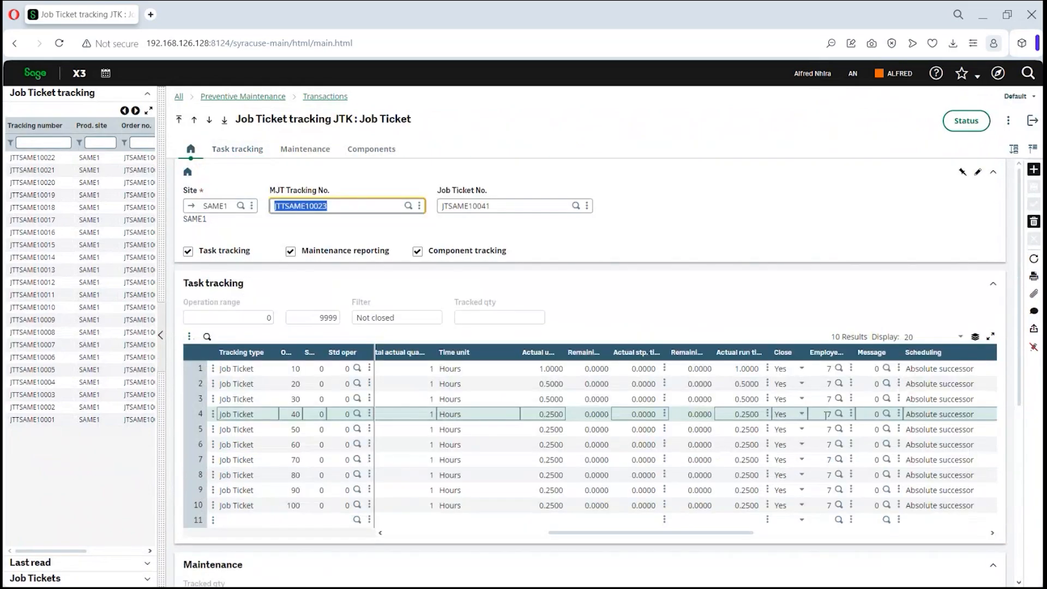
{"action": "left_click", "coordinate": [958, 133]}
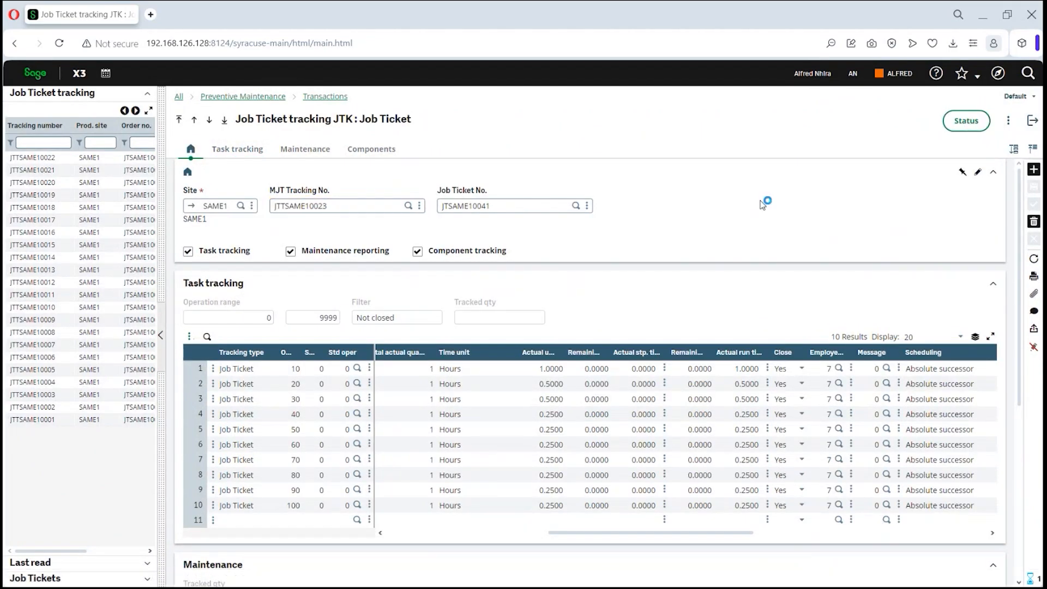
{"action": "scroll", "coordinate": [754, 323], "scroll_direction": "down", "scroll_amount": 7}
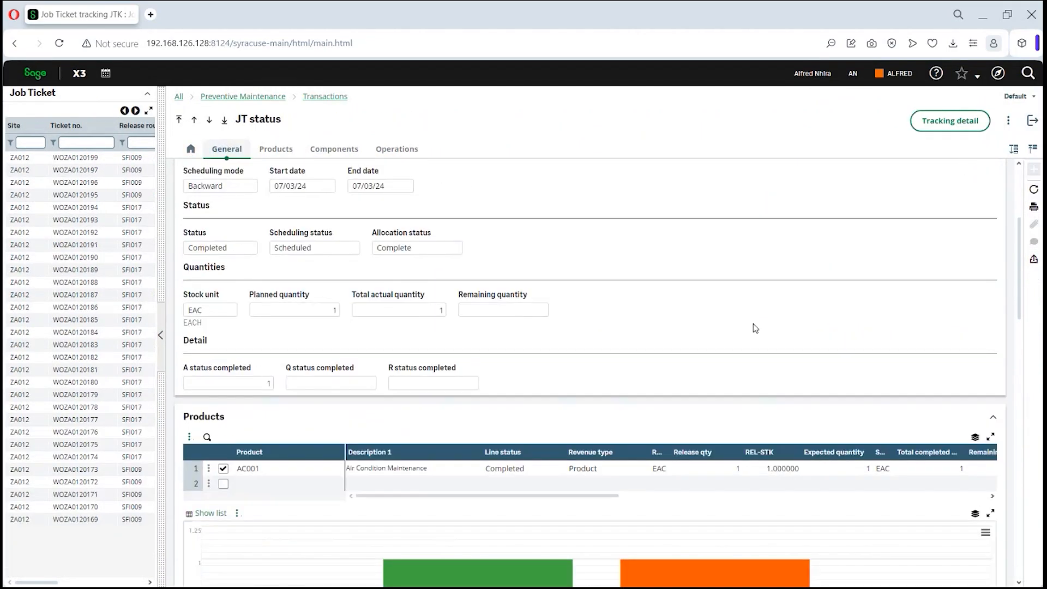
{"action": "mouse_move", "coordinate": [702, 388]}
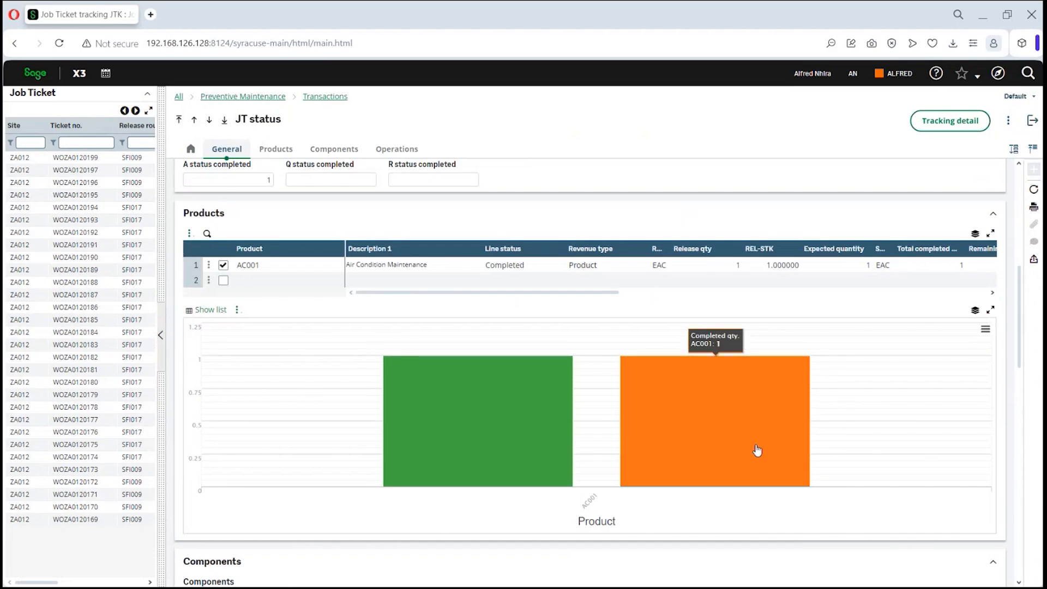
{"action": "scroll", "coordinate": [748, 428], "scroll_direction": "down", "scroll_amount": 3}
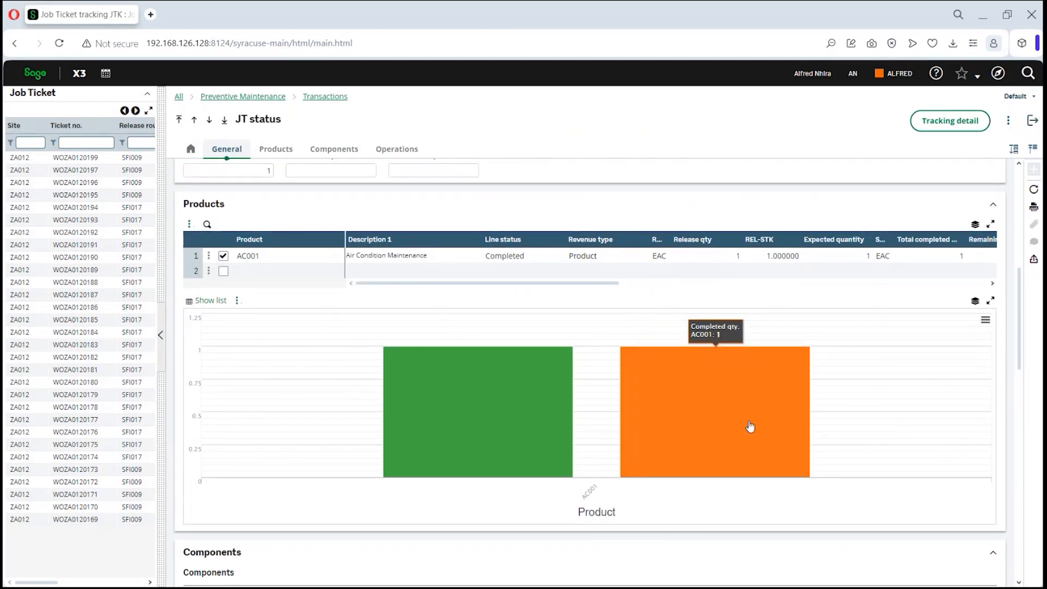
Compare required with consumed quantity for AF001, examine the operations' statuses and graph, and return to the job ticket tracking record
{"action": "scroll", "coordinate": [750, 427], "scroll_direction": "down", "scroll_amount": 3}
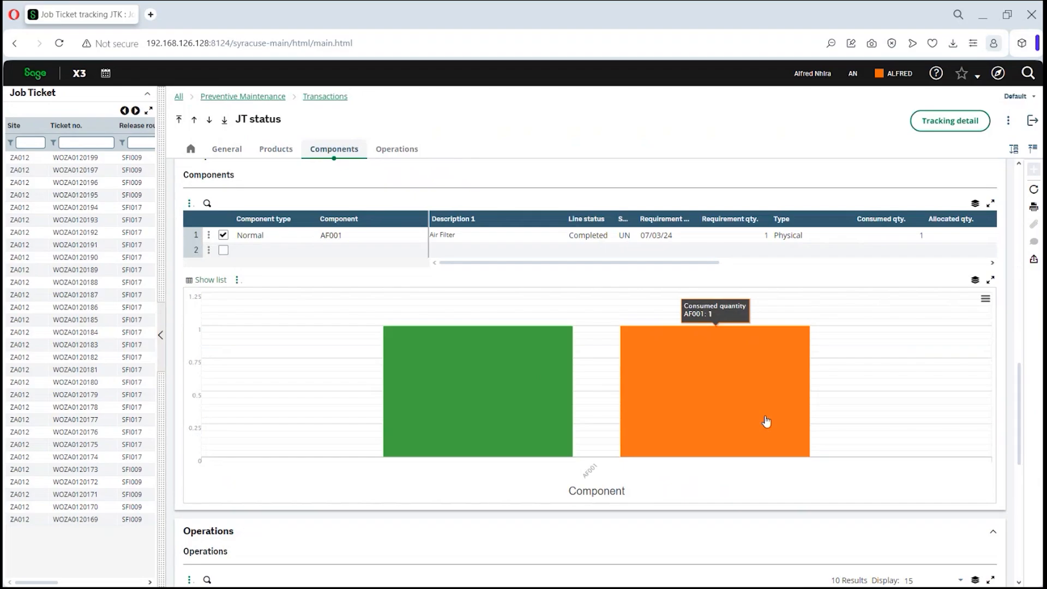
{"action": "scroll", "coordinate": [720, 390], "scroll_direction": "down", "scroll_amount": 6}
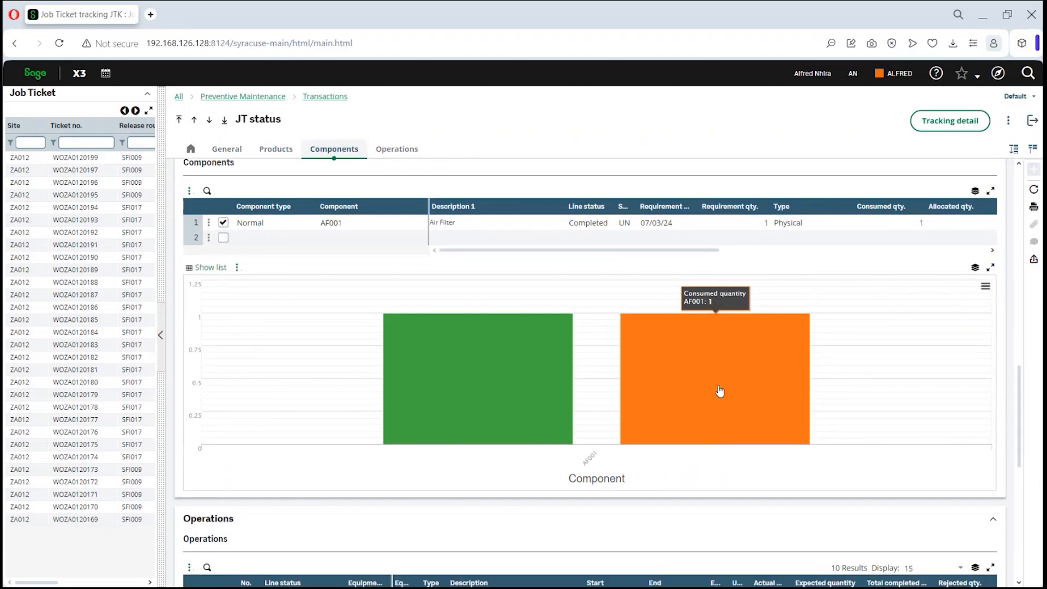
{"action": "scroll", "coordinate": [720, 391], "scroll_direction": "down", "scroll_amount": 1}
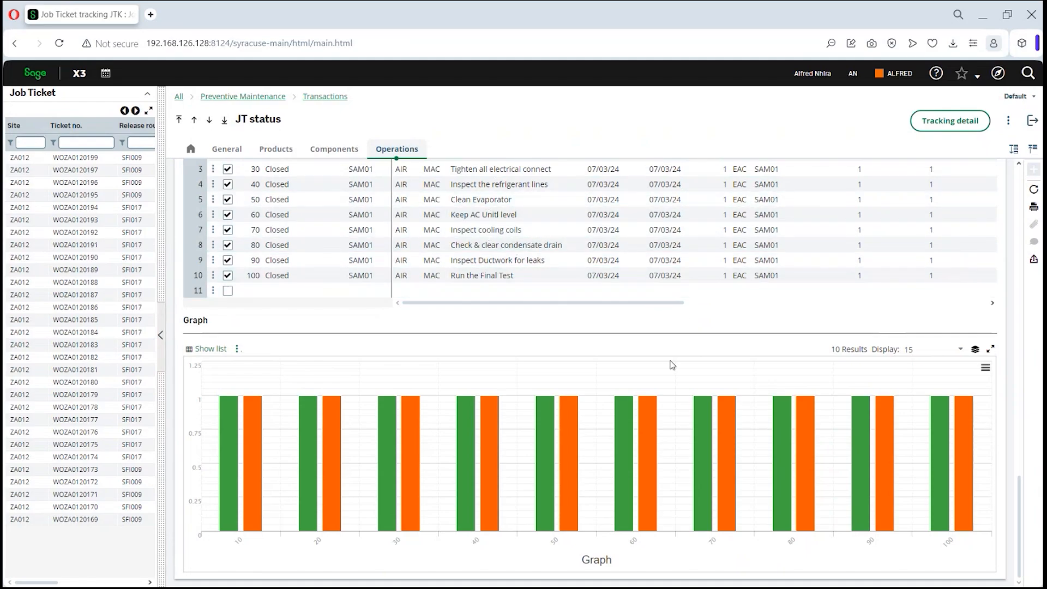
{"action": "scroll", "coordinate": [919, 203], "scroll_direction": "up", "scroll_amount": 6}
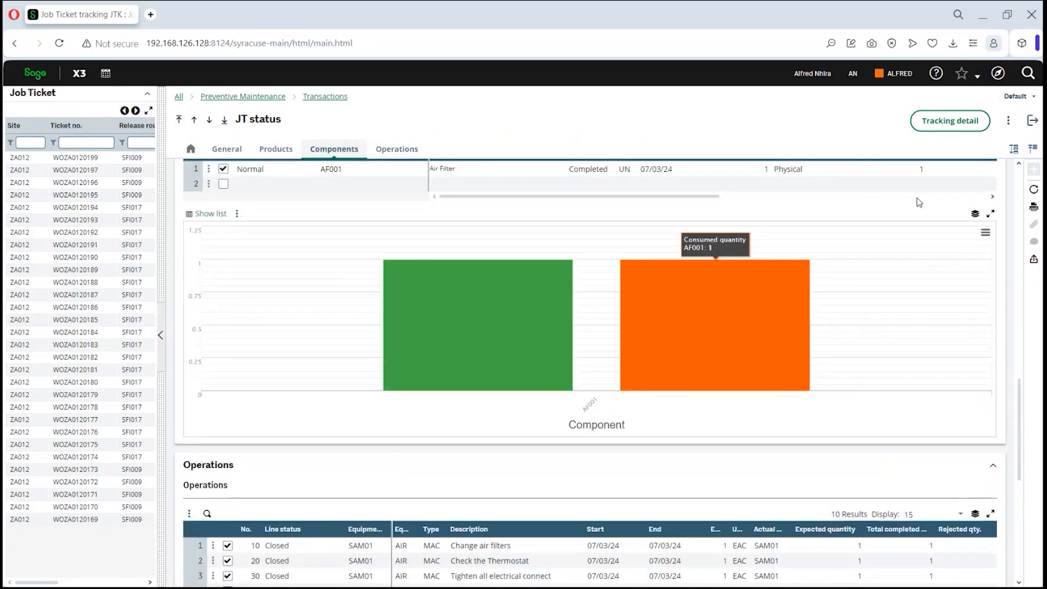
{"action": "left_click", "coordinate": [1037, 125]}
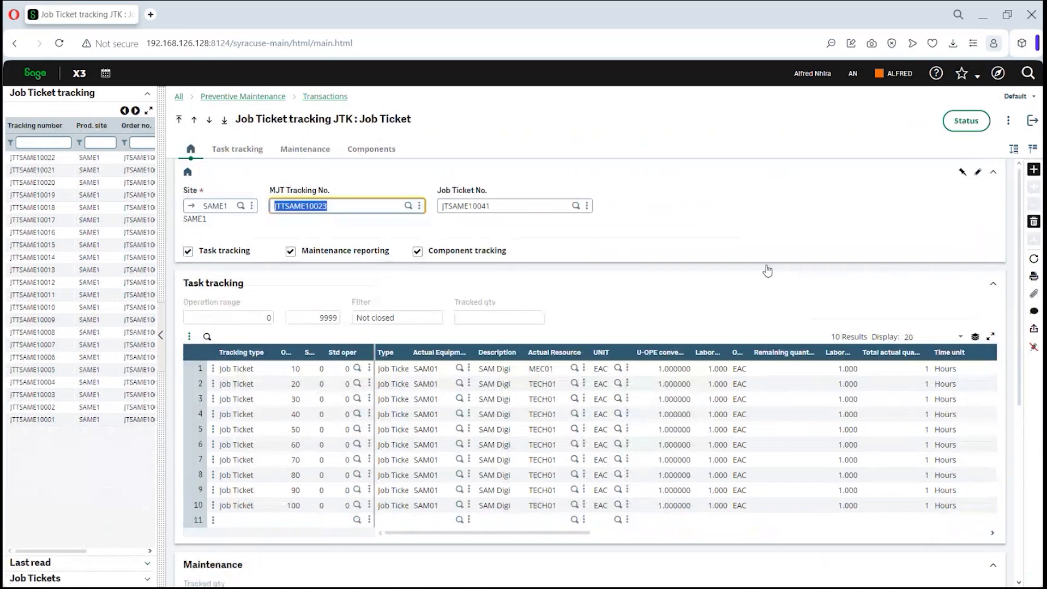
Open the technical sheet for operation 10 and set Good Condition and Correct Item to Yes
{"action": "left_click", "coordinate": [213, 374]}
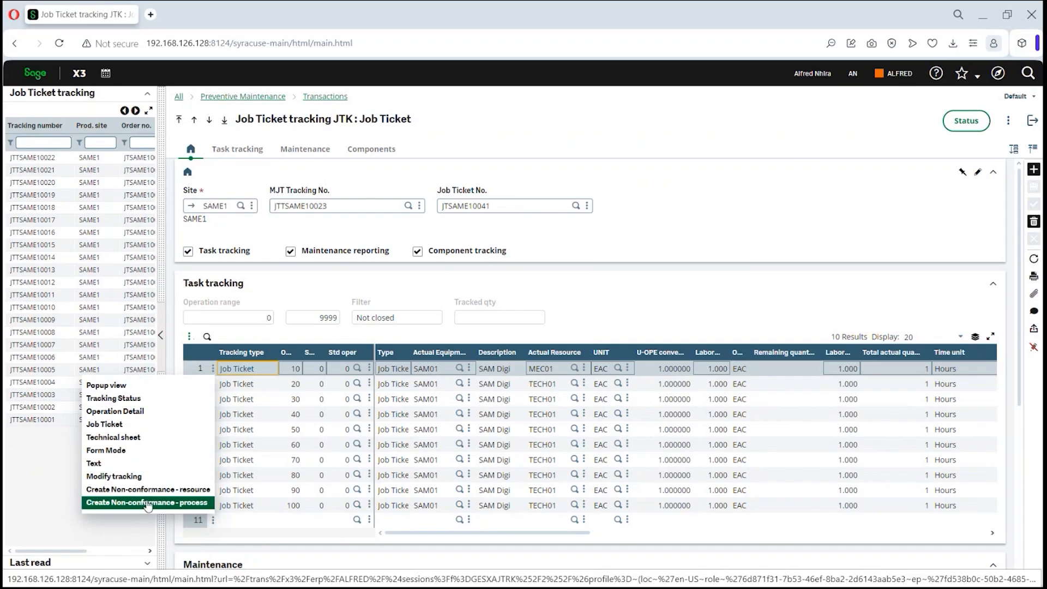
{"action": "left_click", "coordinate": [109, 436]}
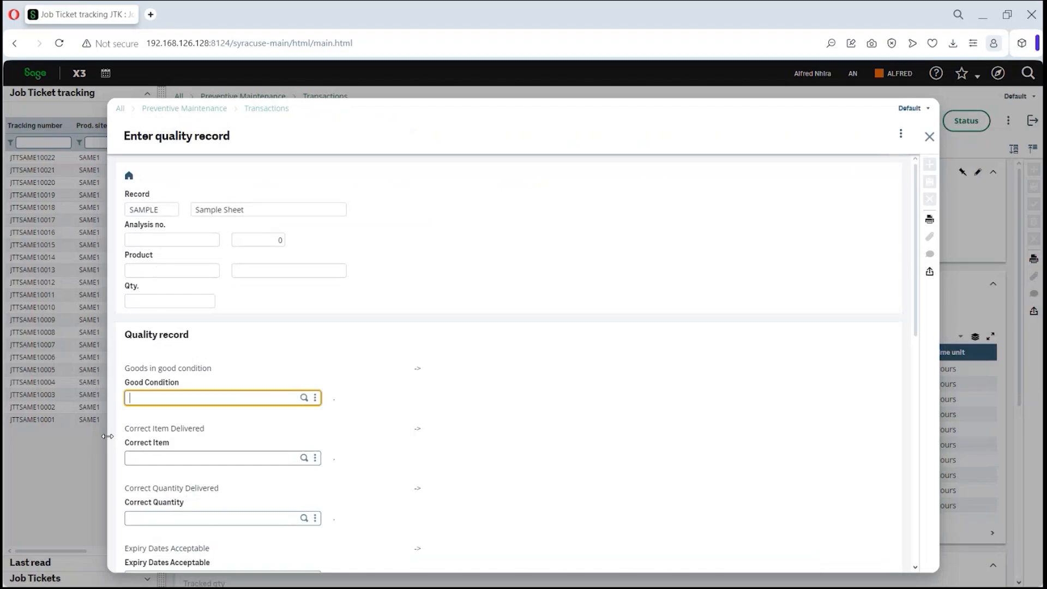
{"action": "left_click", "coordinate": [305, 398]}
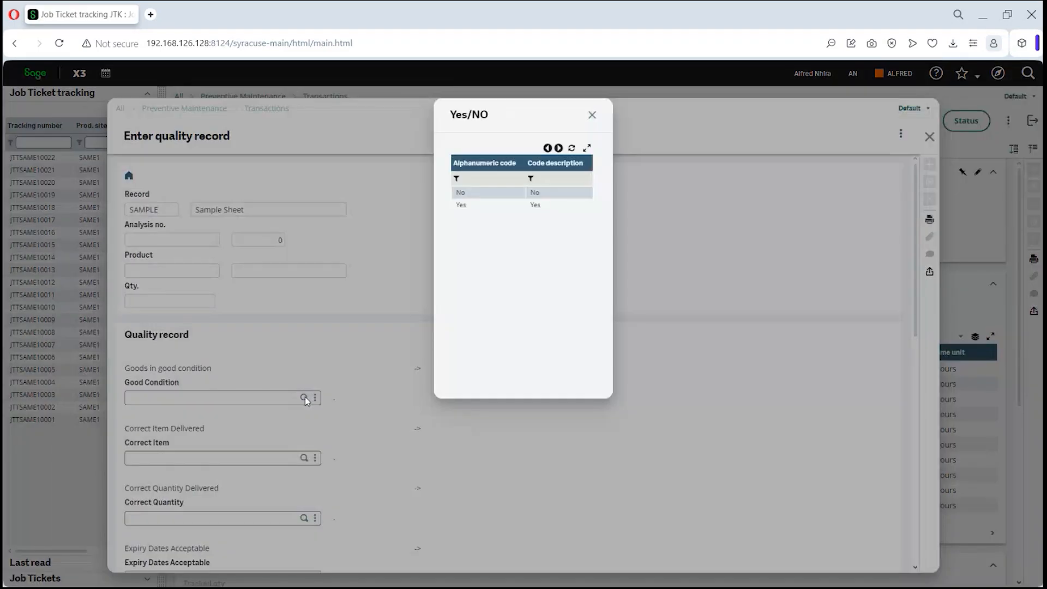
{"action": "left_click", "coordinate": [461, 206]}
{"action": "left_click", "coordinate": [303, 458]}
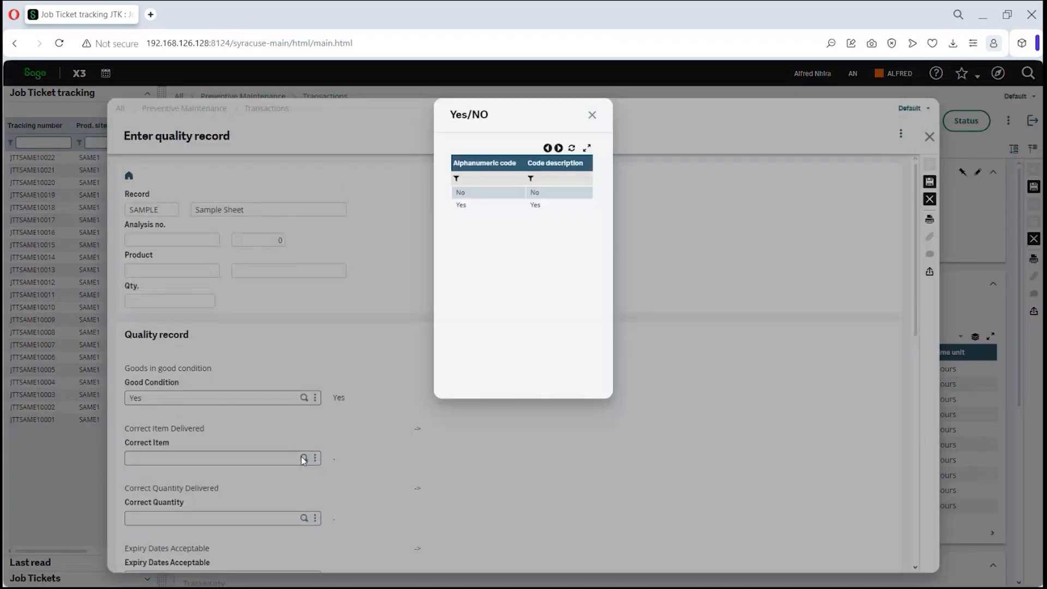
{"action": "left_click", "coordinate": [466, 211]}
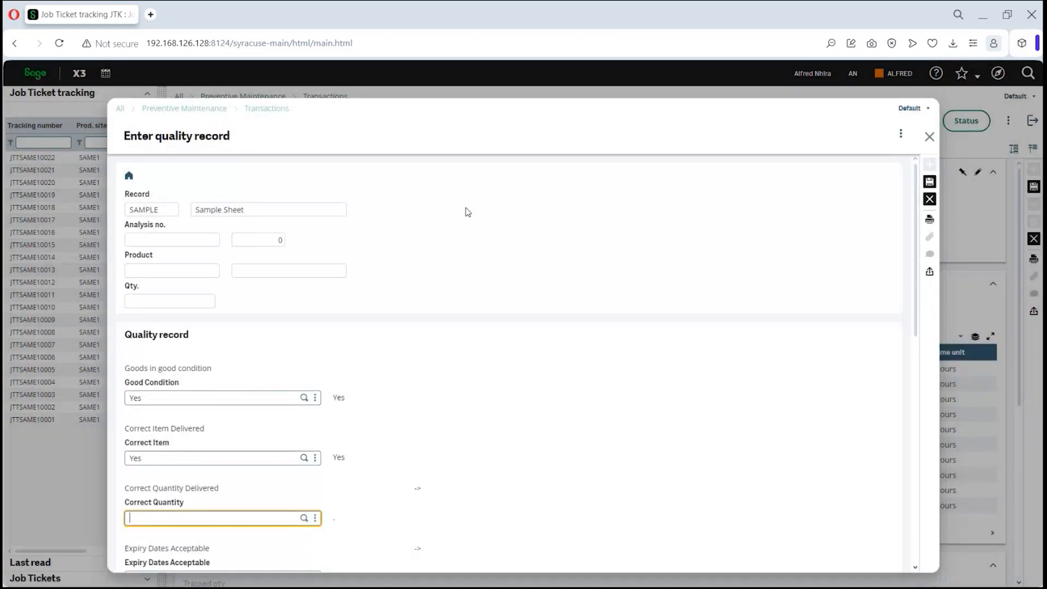
Set Correct Quantity and Expiry Dates Acceptable to Yes in the quality record and save the technical sheet
{"action": "left_click", "coordinate": [304, 518]}
{"action": "left_click", "coordinate": [473, 211]}
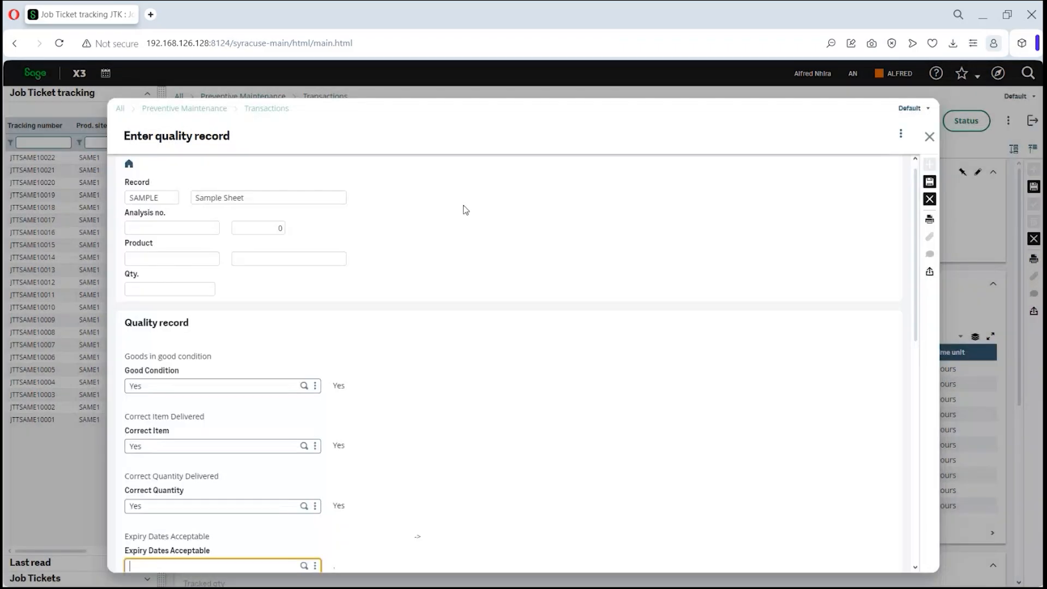
{"action": "scroll", "coordinate": [464, 218], "scroll_direction": "down", "scroll_amount": 3}
{"action": "left_click", "coordinate": [304, 430]}
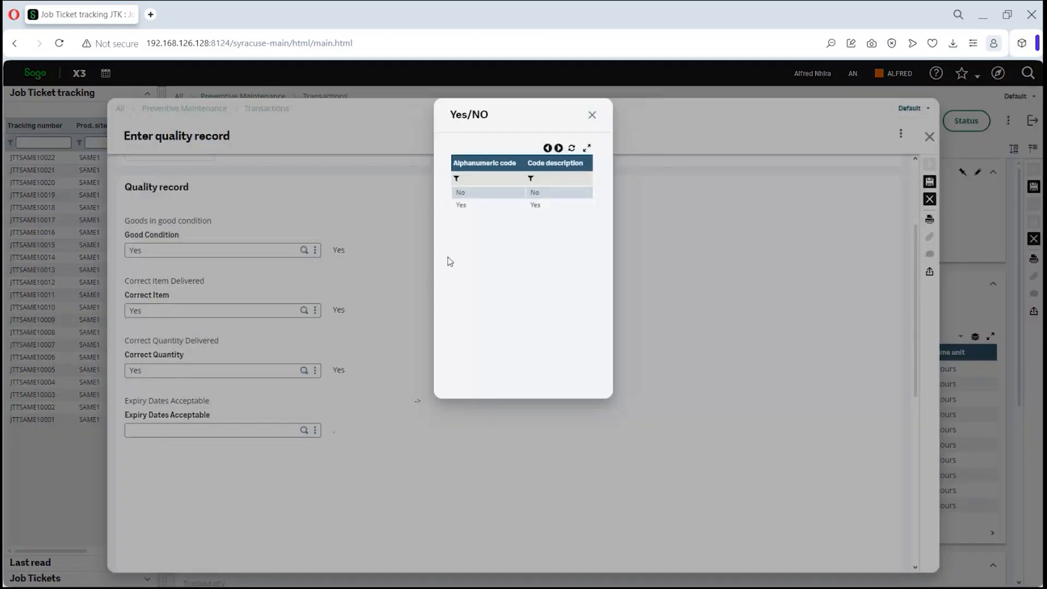
{"action": "left_click", "coordinate": [458, 210]}
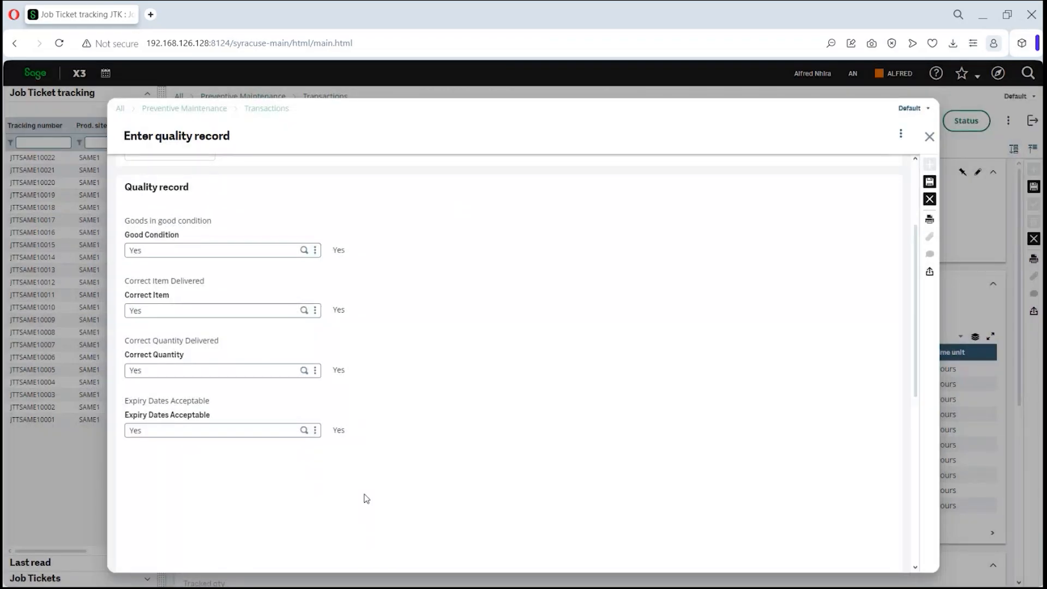
{"action": "left_click", "coordinate": [929, 185]}
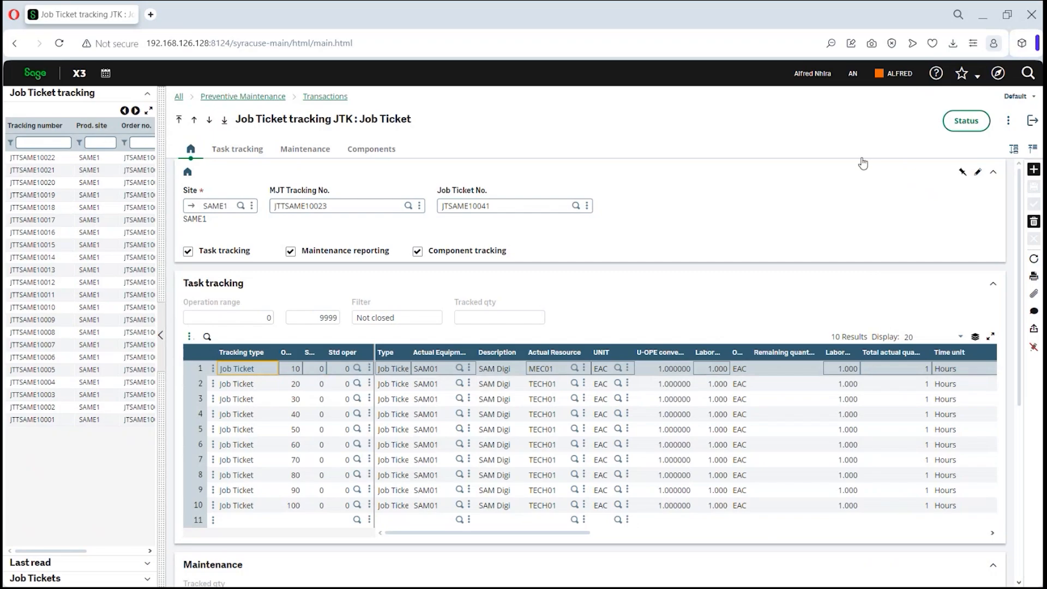
Leave job ticket tracking, search the Job Ticket Technical Sheet Plan for site SAME1 and examine all columns of the listed operations
{"action": "left_click", "coordinate": [1032, 122]}
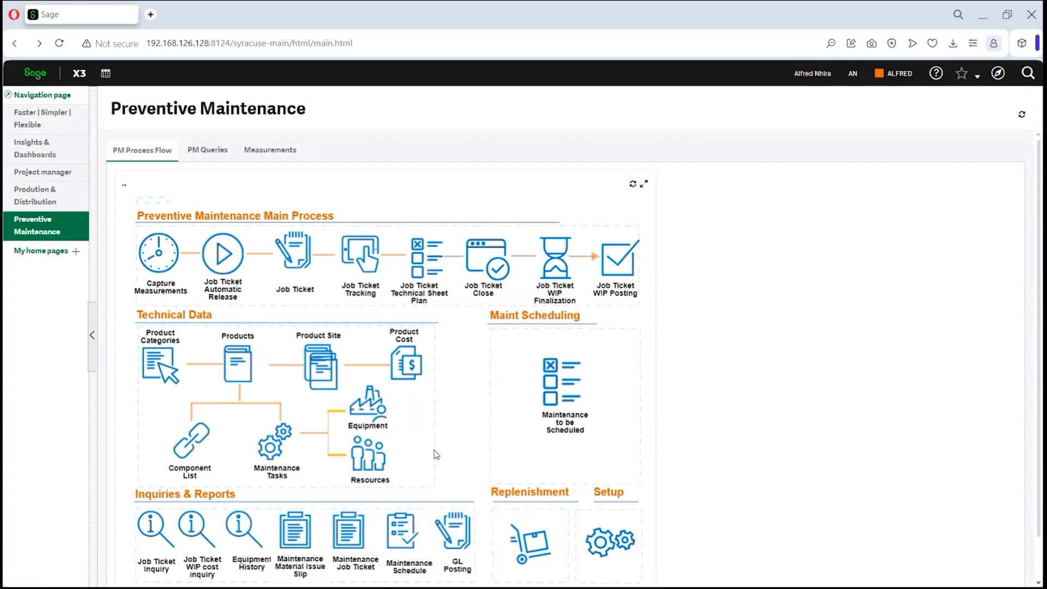
{"action": "scroll", "coordinate": [436, 454], "scroll_direction": "down", "scroll_amount": 1}
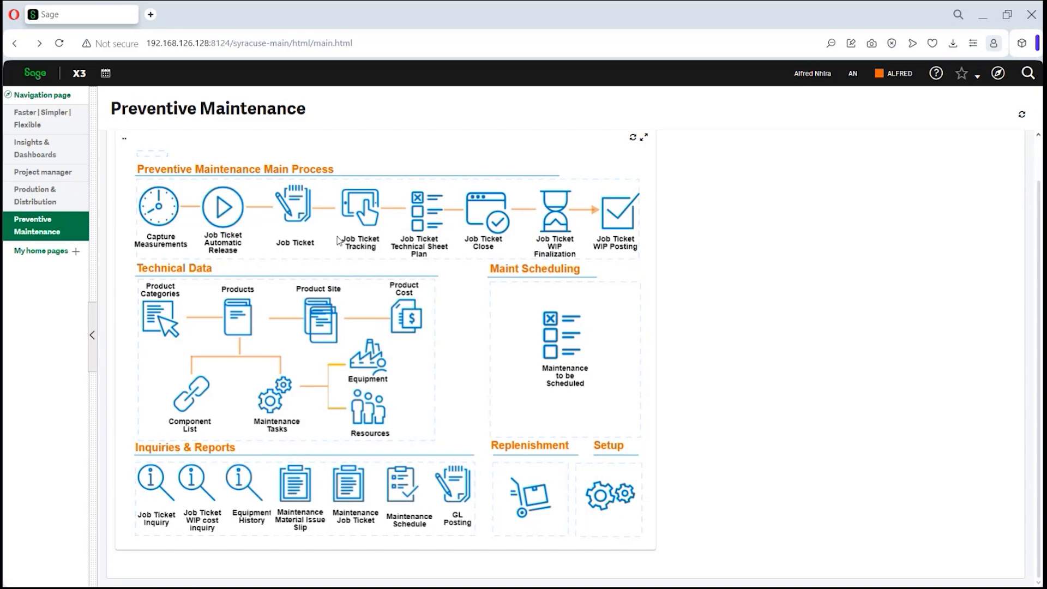
{"action": "left_click", "coordinate": [419, 214]}
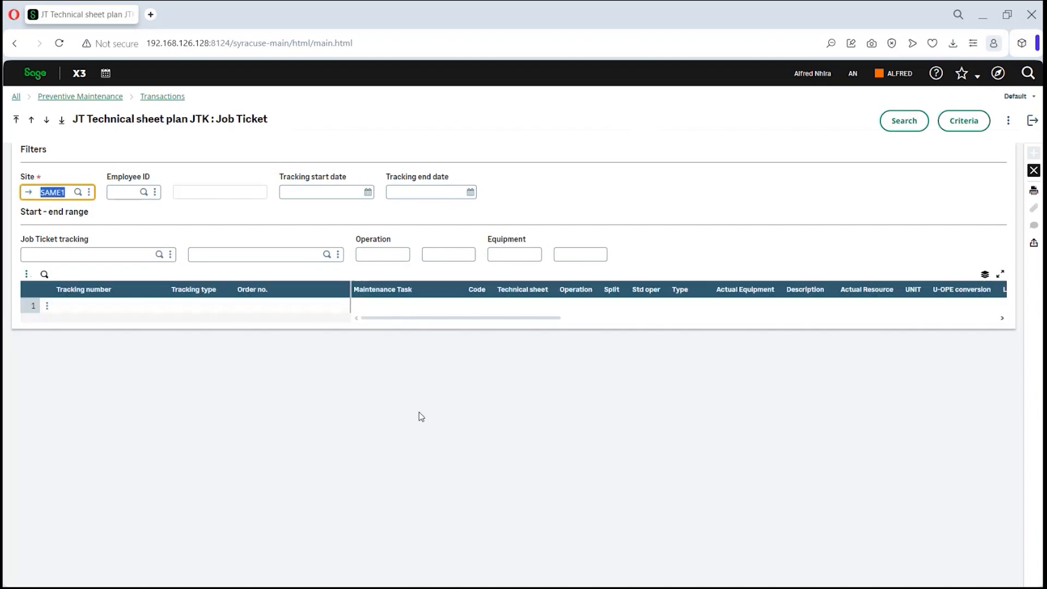
{"action": "left_click", "coordinate": [907, 124]}
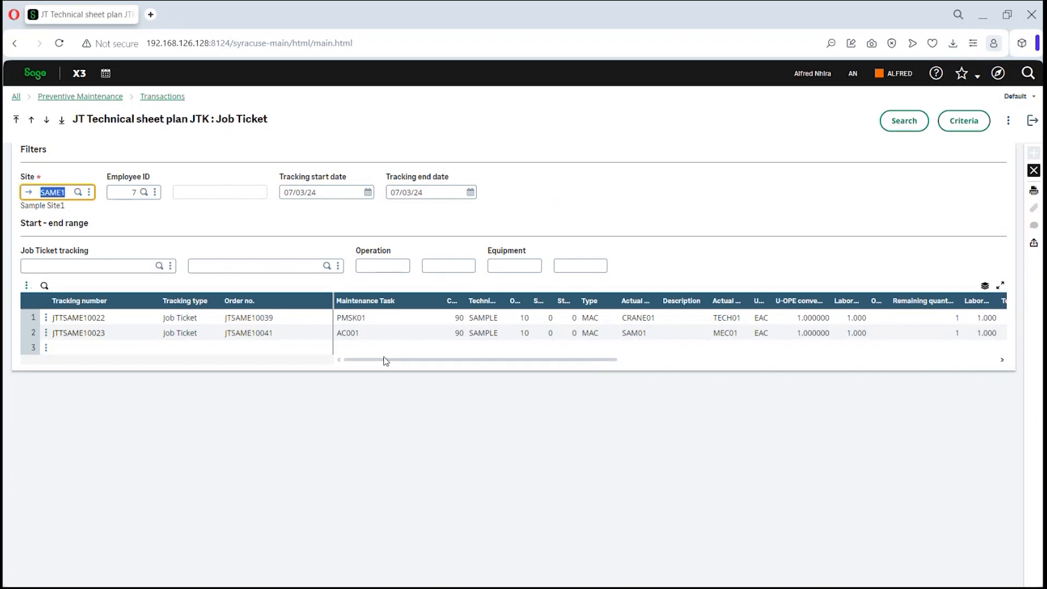
{"action": "left_click_drag", "start_coordinate": [385, 360], "coordinate": [794, 380]}
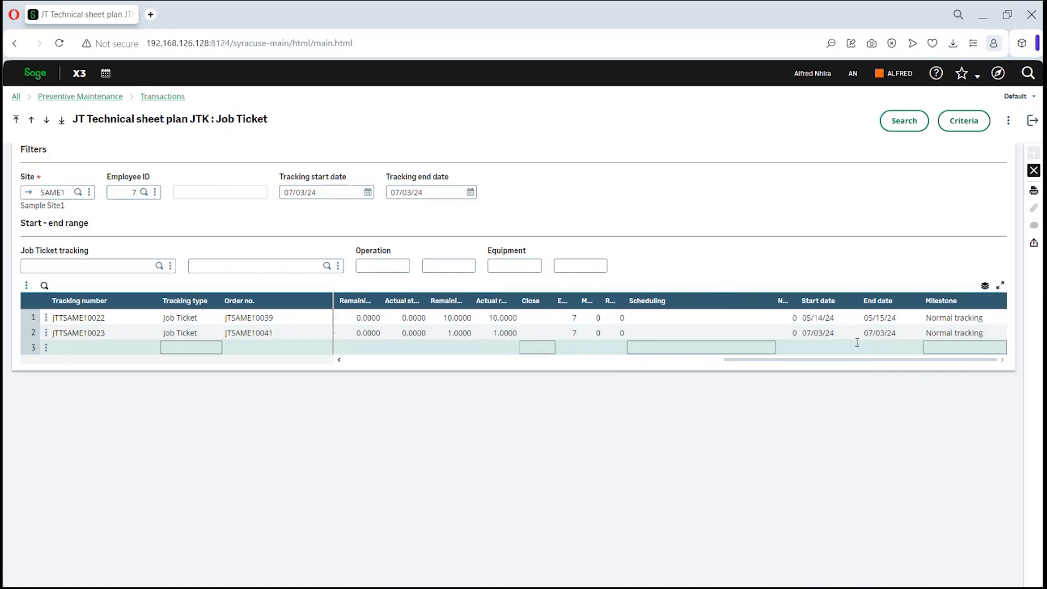
{"action": "left_click_drag", "start_coordinate": [846, 362], "coordinate": [120, 377]}
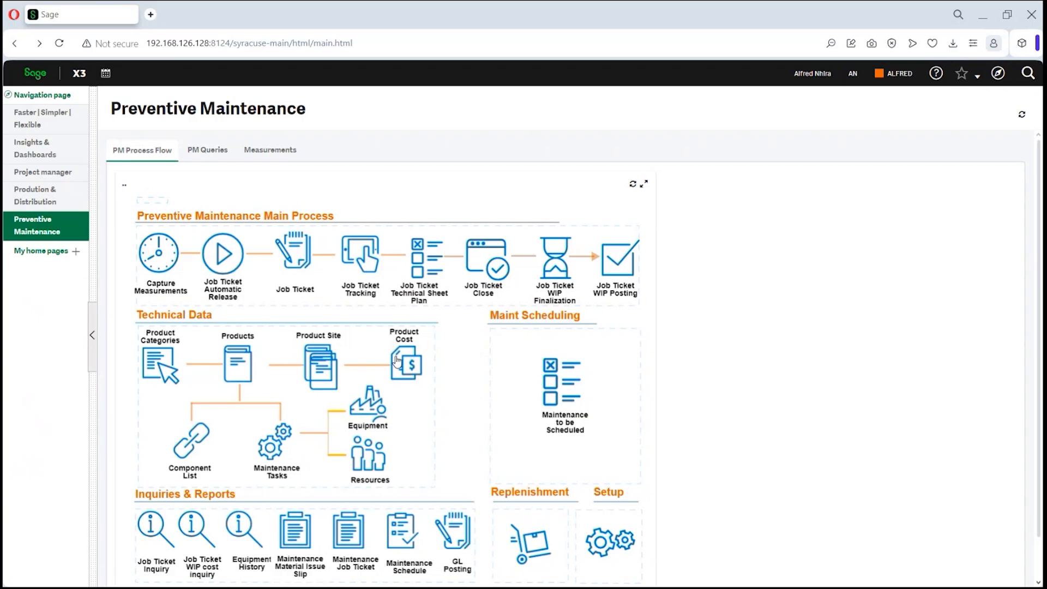
Open Job Ticket Close, select the firm AC001 job ticket for site SAME1 and close it
{"action": "left_click", "coordinate": [496, 266]}
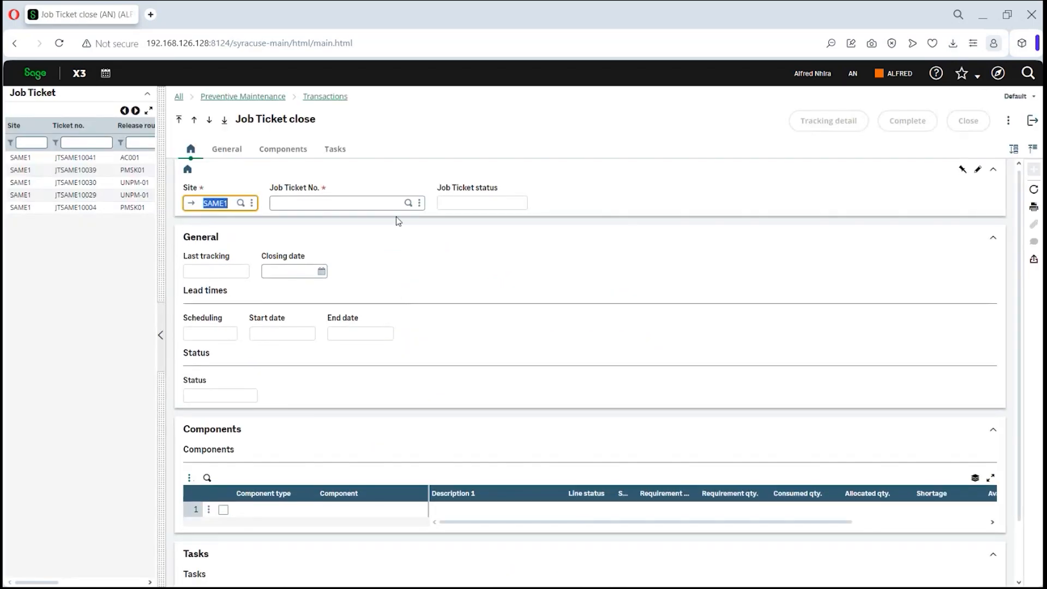
{"action": "left_click", "coordinate": [408, 203]}
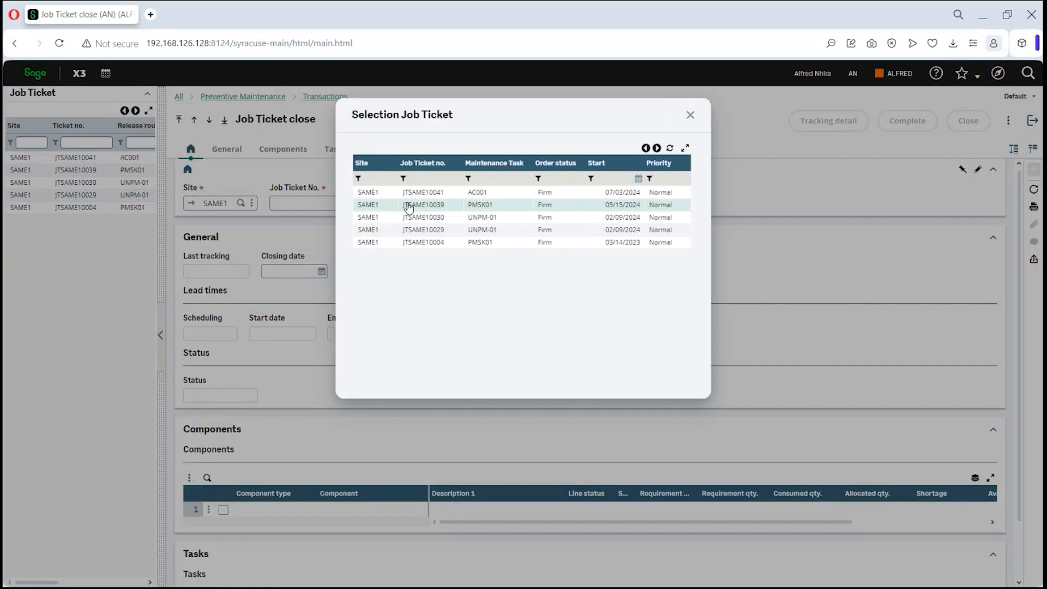
{"action": "left_click", "coordinate": [434, 197]}
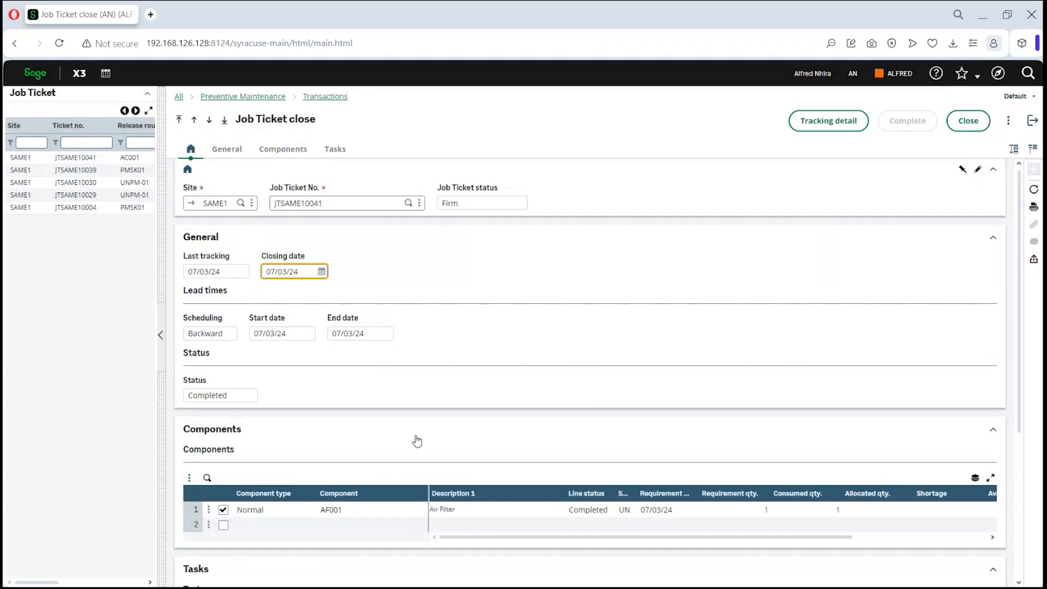
{"action": "left_click", "coordinate": [963, 131]}
{"action": "left_click", "coordinate": [588, 219]}
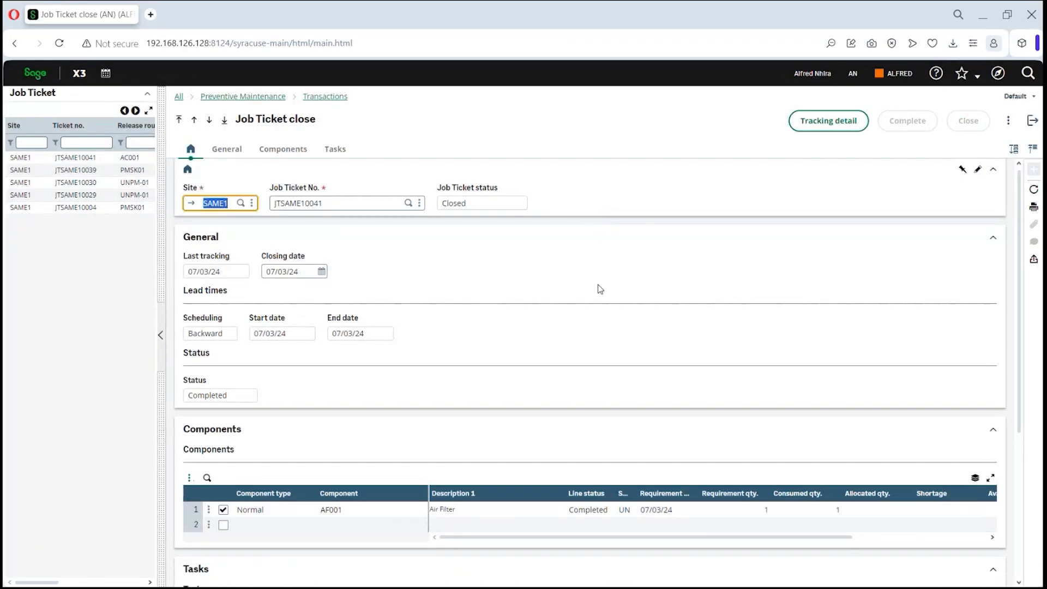
Leave Job Ticket Close and search the technical sheet plan again to check which job tickets are still listed
{"action": "left_click", "coordinate": [1032, 121]}
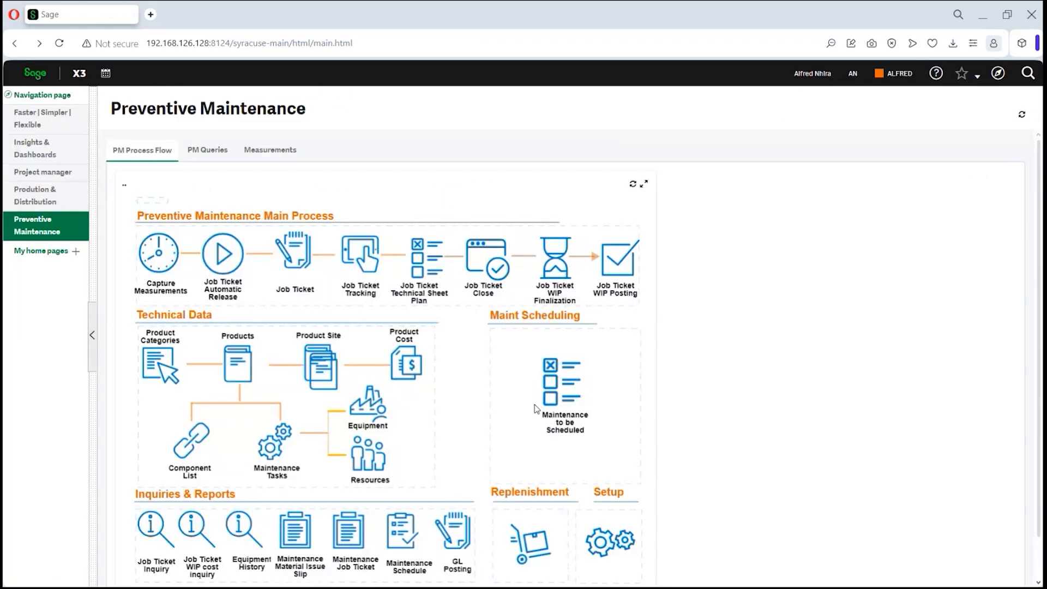
{"action": "left_click", "coordinate": [451, 287]}
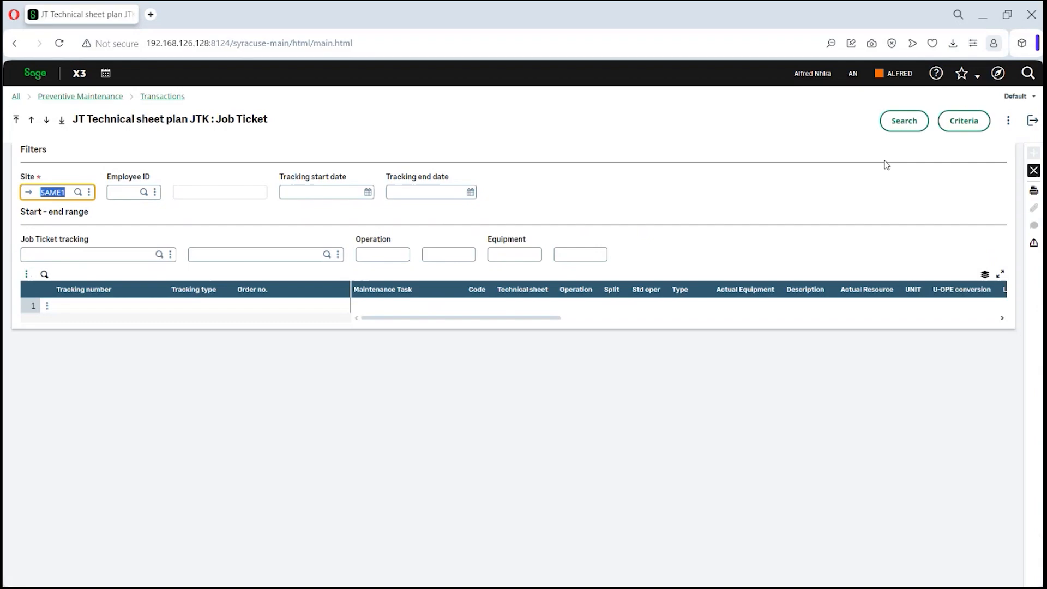
{"action": "left_click", "coordinate": [904, 121]}
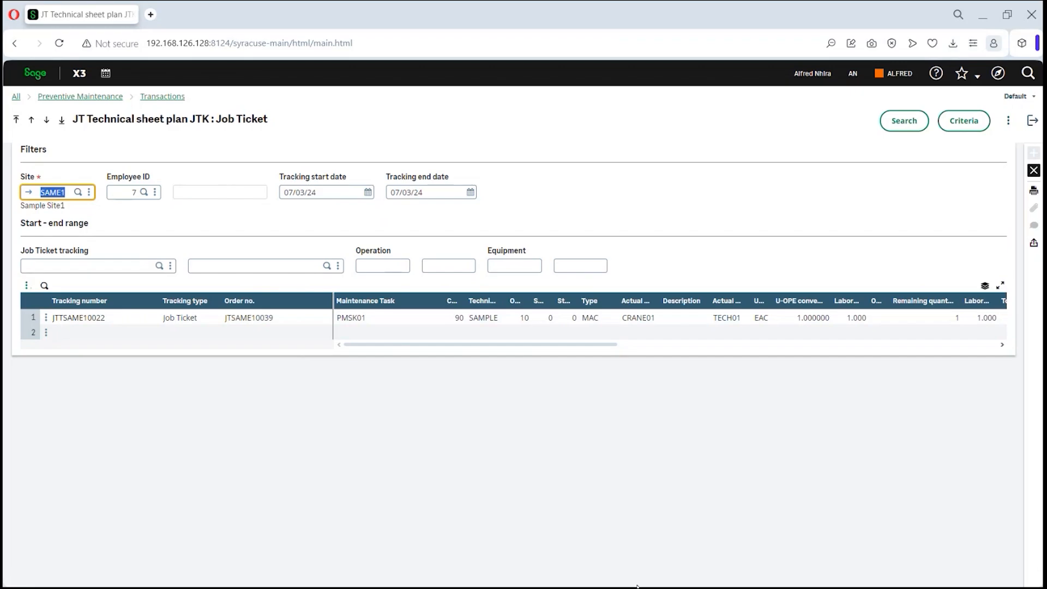
{"action": "left_click", "coordinate": [1033, 120]}
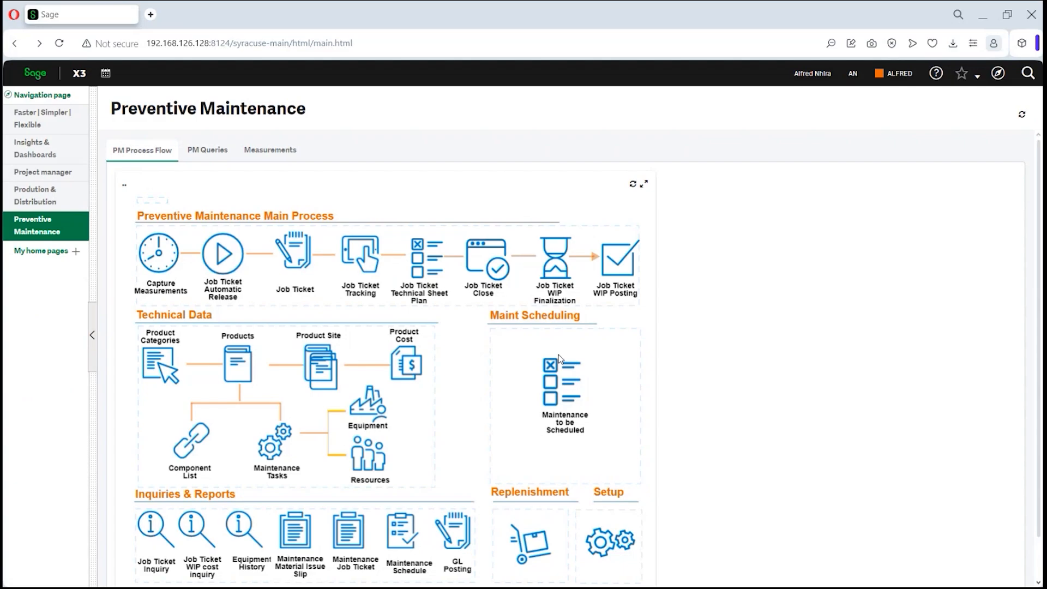
Run Job Ticket WIP Finalization with cost calculation for the closed AC001 job ticket dated 07/03/2024, using Detail printing
{"action": "left_click", "coordinate": [552, 267]}
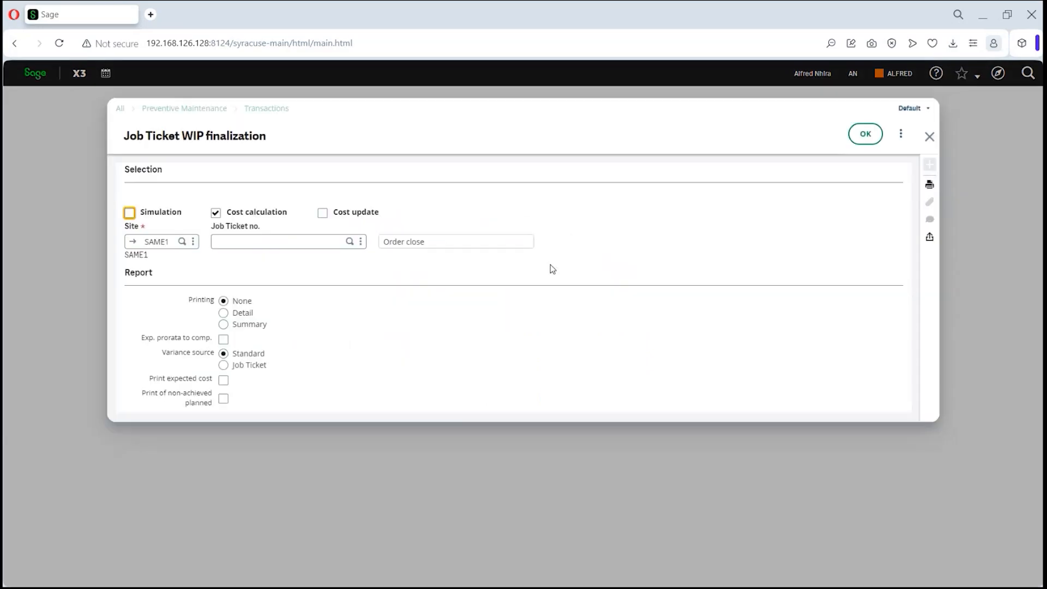
{"action": "left_click", "coordinate": [349, 241]}
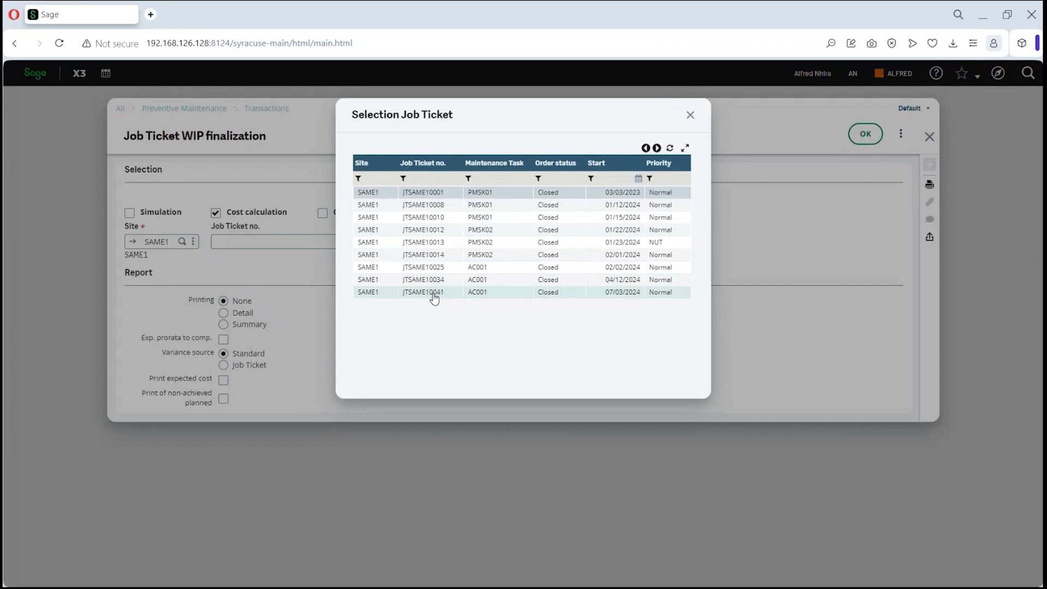
{"action": "left_click", "coordinate": [434, 293]}
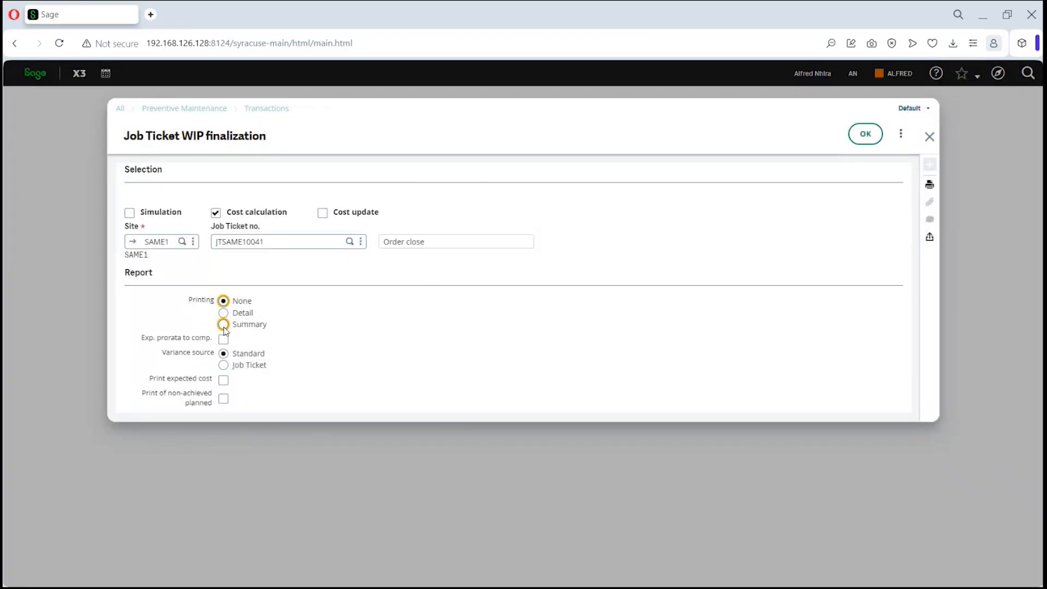
{"action": "left_click", "coordinate": [223, 312]}
{"action": "left_click", "coordinate": [868, 134]}
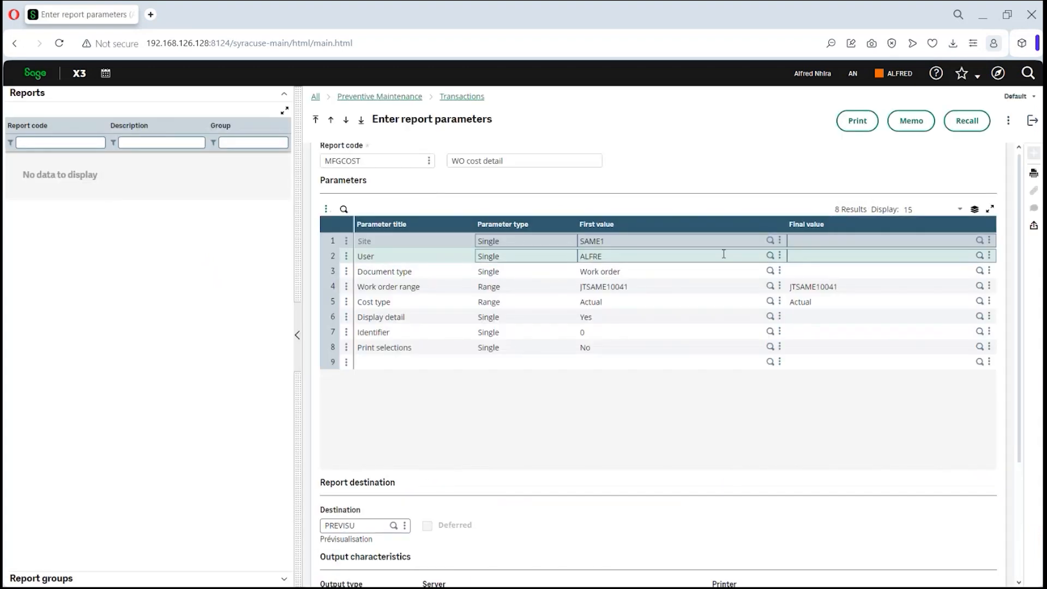
Print the MFGCOST cost detail report, open MFGCOST.pdf and examine the planned and carried-out costs on both pages
{"action": "left_click", "coordinate": [860, 121]}
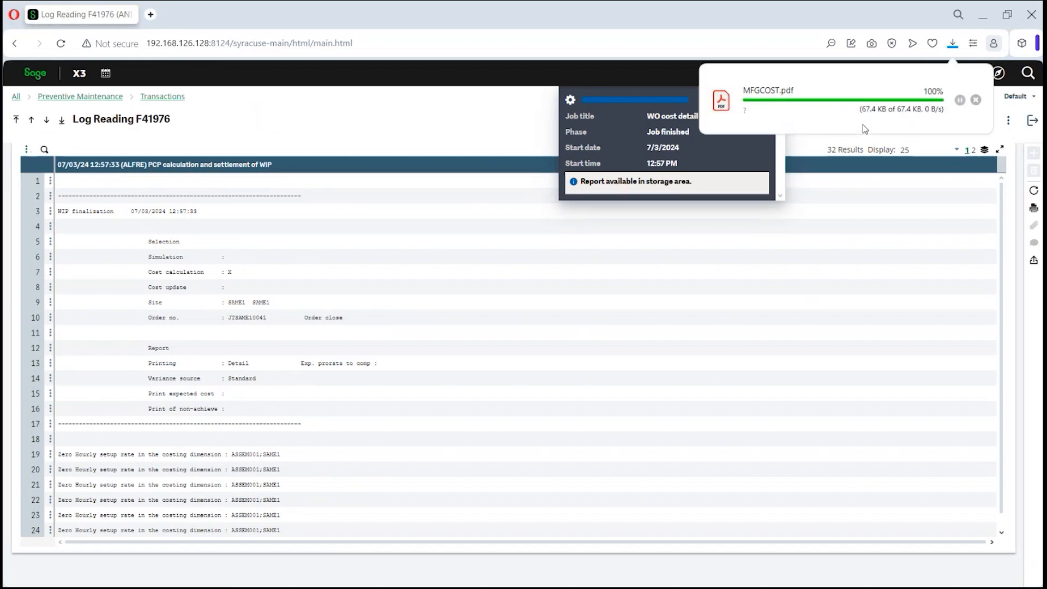
{"action": "left_click", "coordinate": [785, 90]}
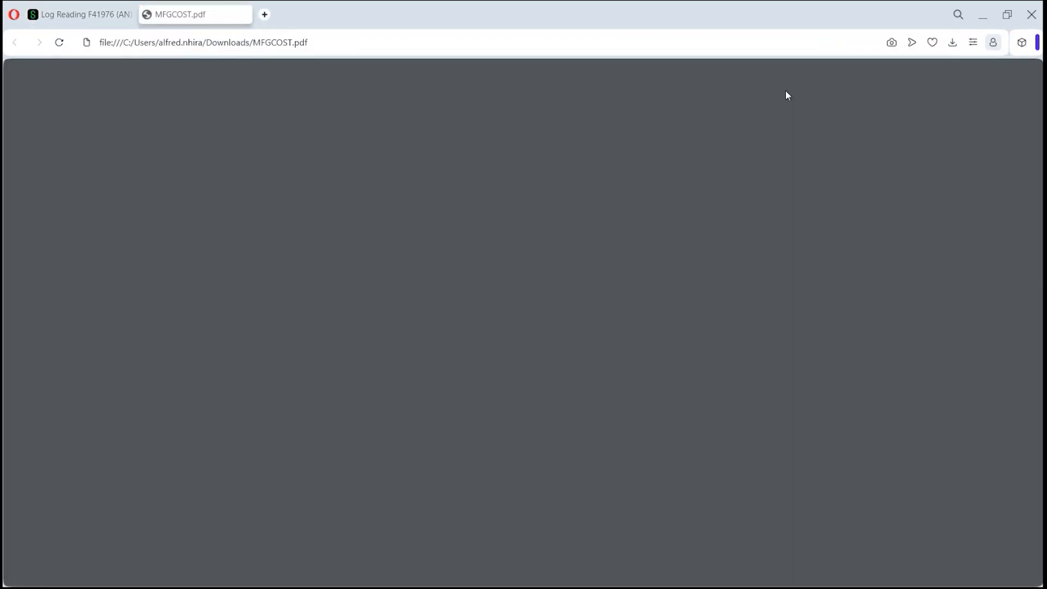
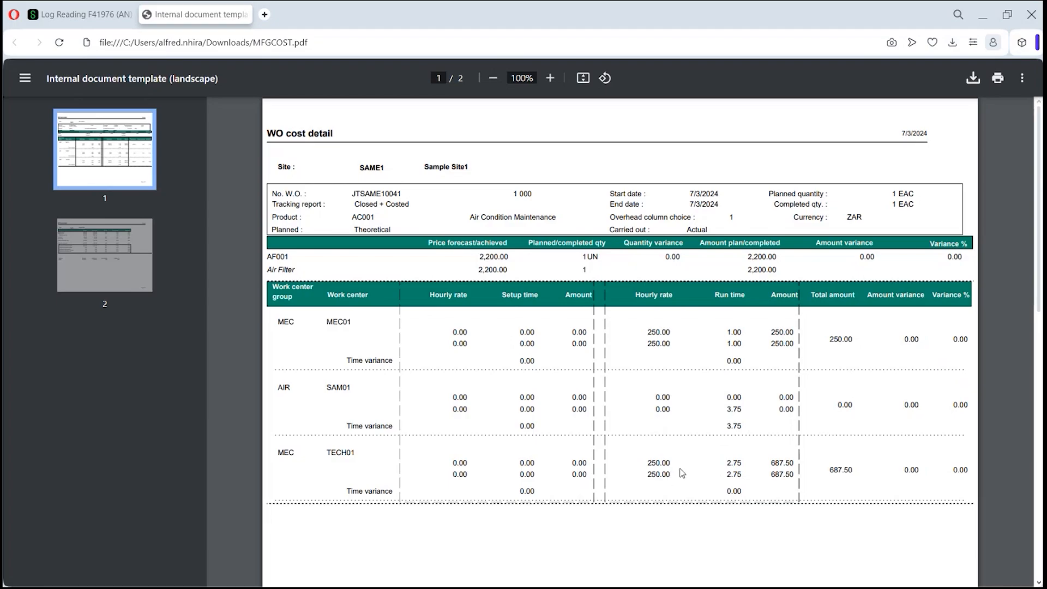
{"action": "scroll", "coordinate": [677, 475], "scroll_direction": "down", "scroll_amount": 6}
{"action": "scroll", "coordinate": [682, 473], "scroll_direction": "down", "scroll_amount": 1}
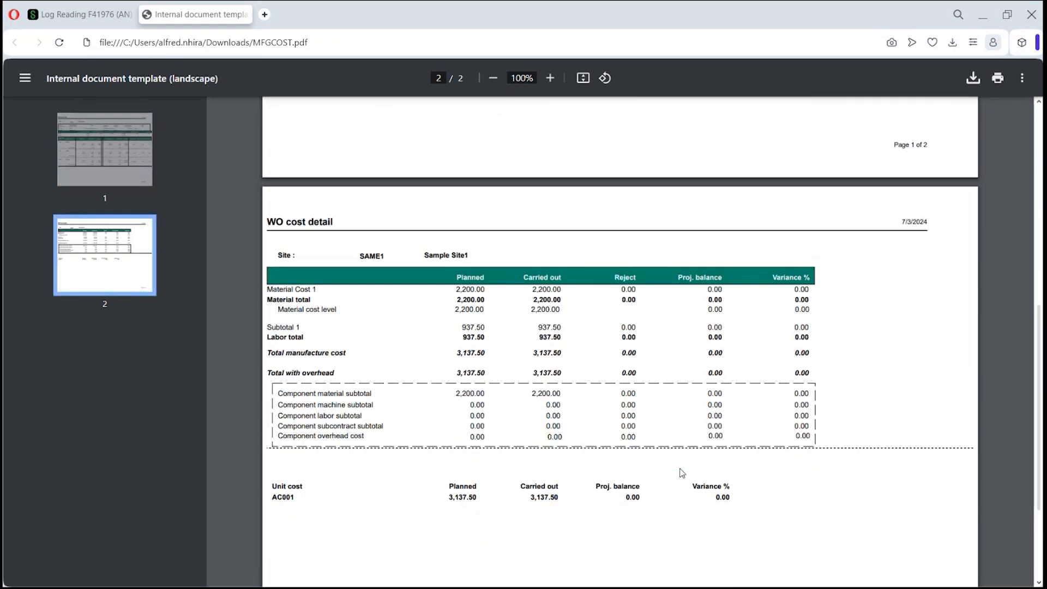
{"action": "scroll", "coordinate": [682, 473], "scroll_direction": "down", "scroll_amount": 1}
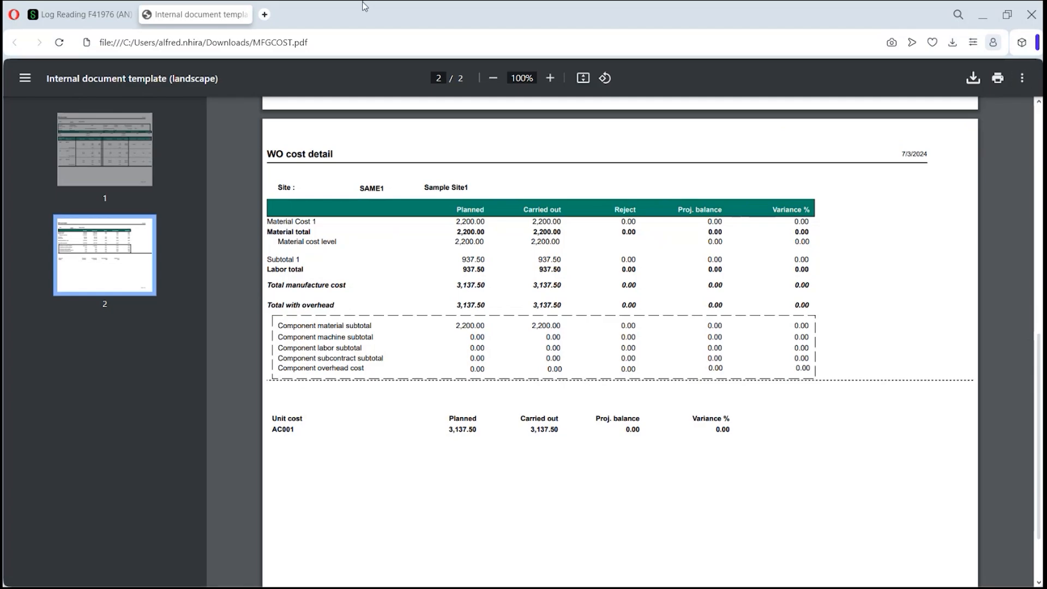
Close the cost report PDF, remove the finished print job and exit the log back to WIP finalization
{"action": "left_click", "coordinate": [250, 14]}
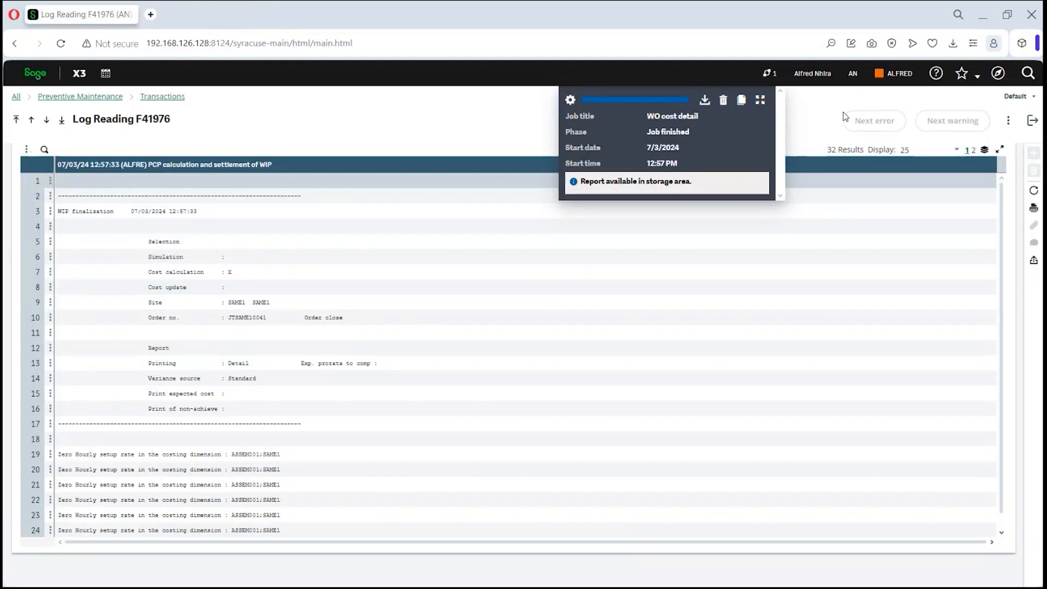
{"action": "left_click", "coordinate": [723, 104]}
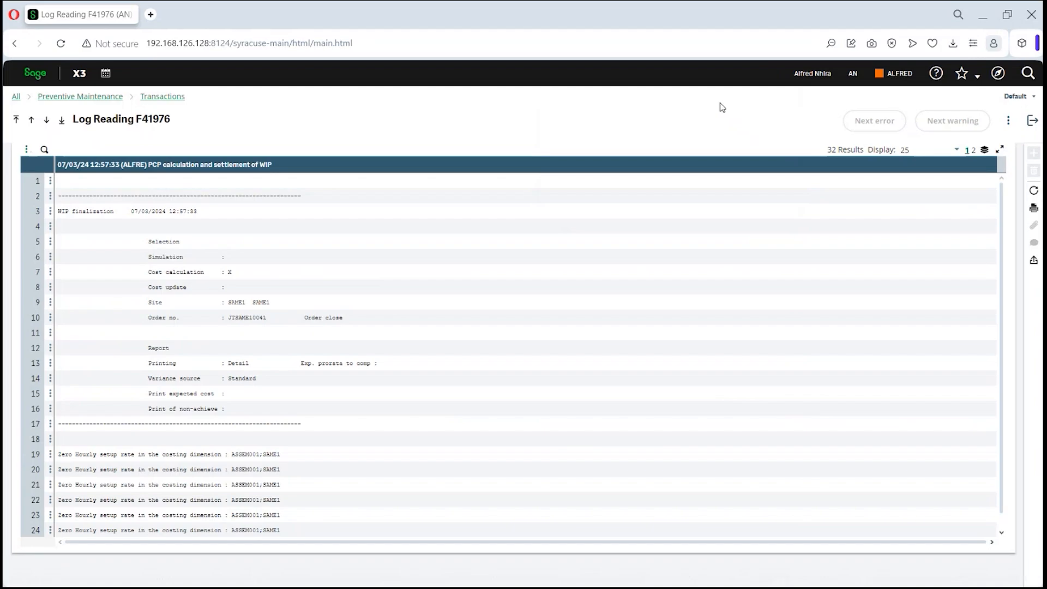
{"action": "left_click", "coordinate": [1035, 120]}
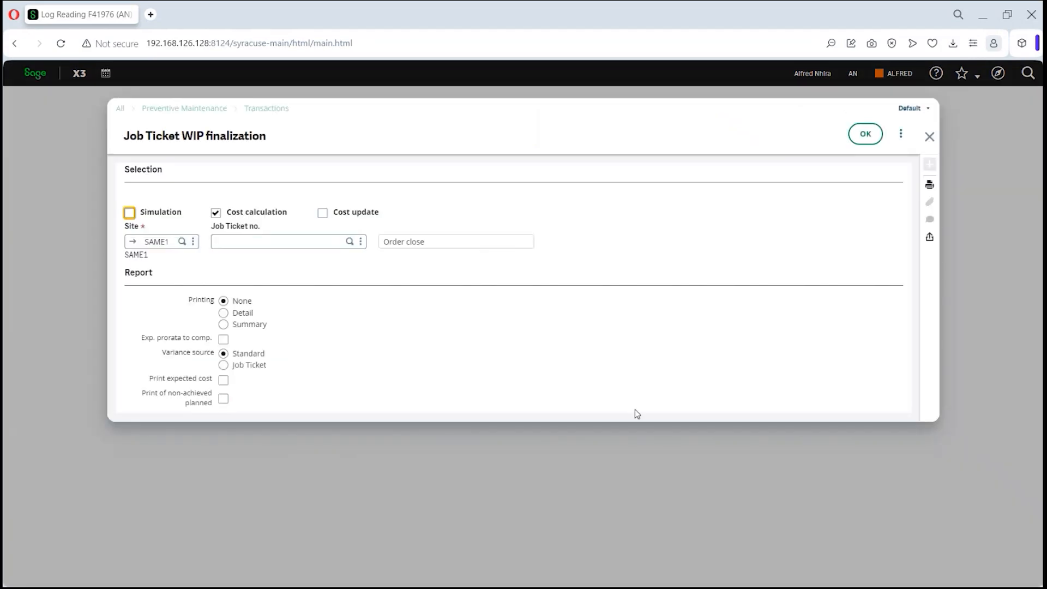
Leave WIP finalization and run Job Ticket WIP Posting of material cost for the last listed job ticket at site SAME1
{"action": "left_click", "coordinate": [929, 138]}
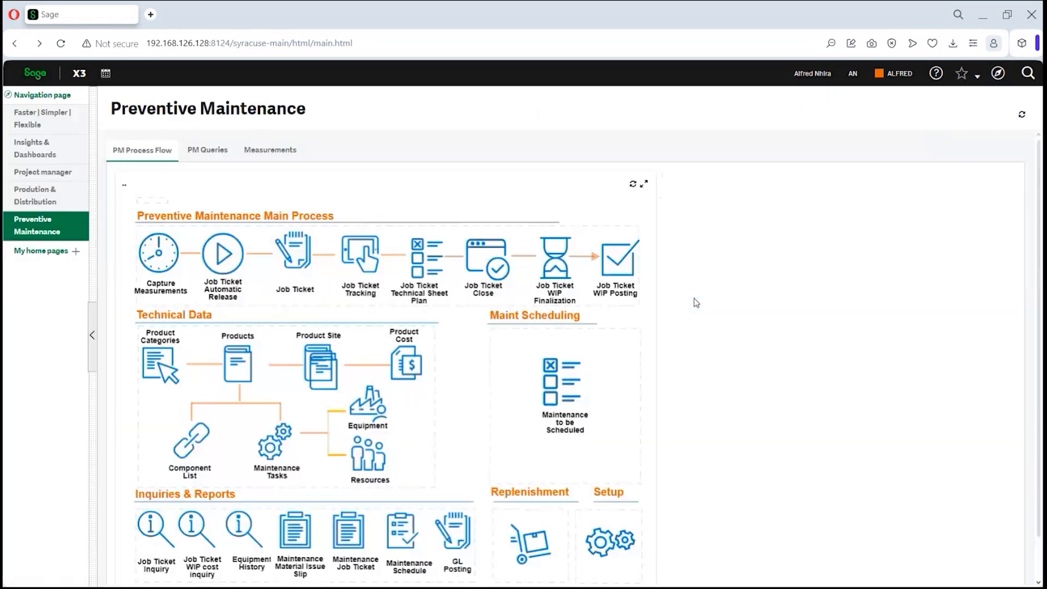
{"action": "left_click", "coordinate": [616, 262]}
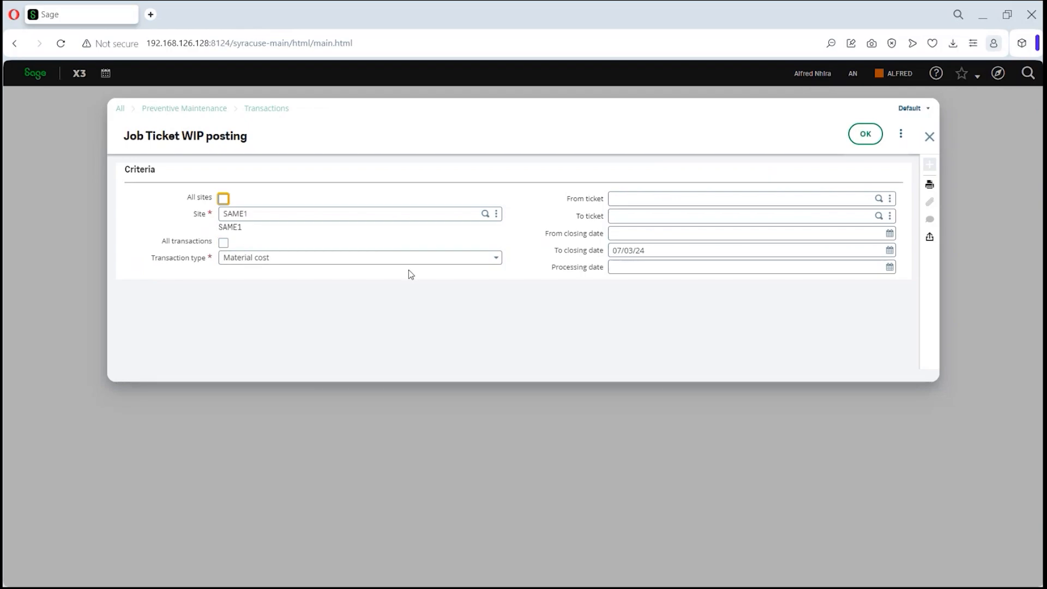
{"action": "left_click", "coordinate": [879, 199]}
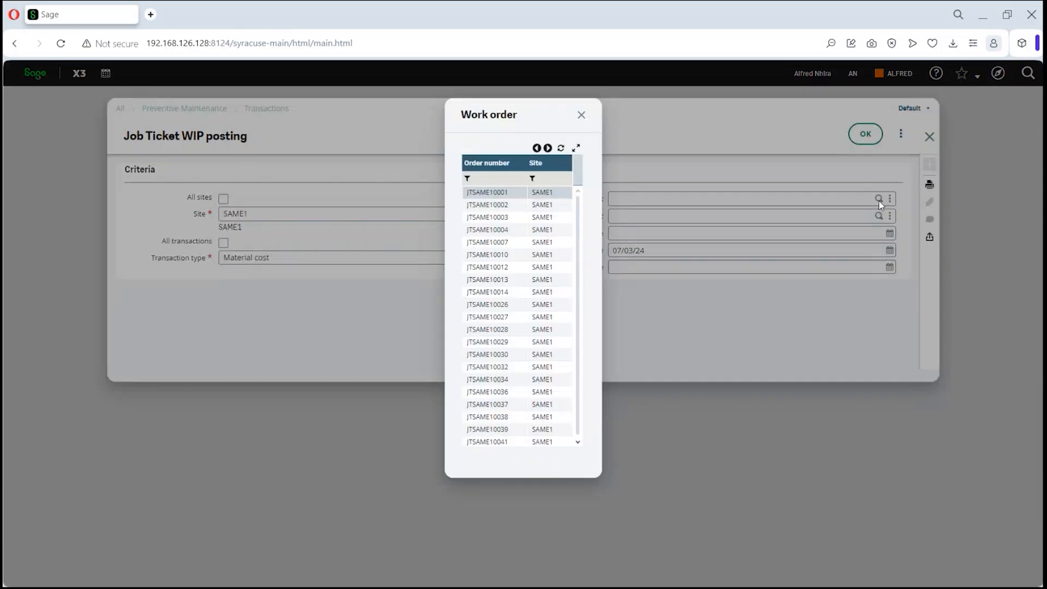
{"action": "left_click", "coordinate": [506, 440]}
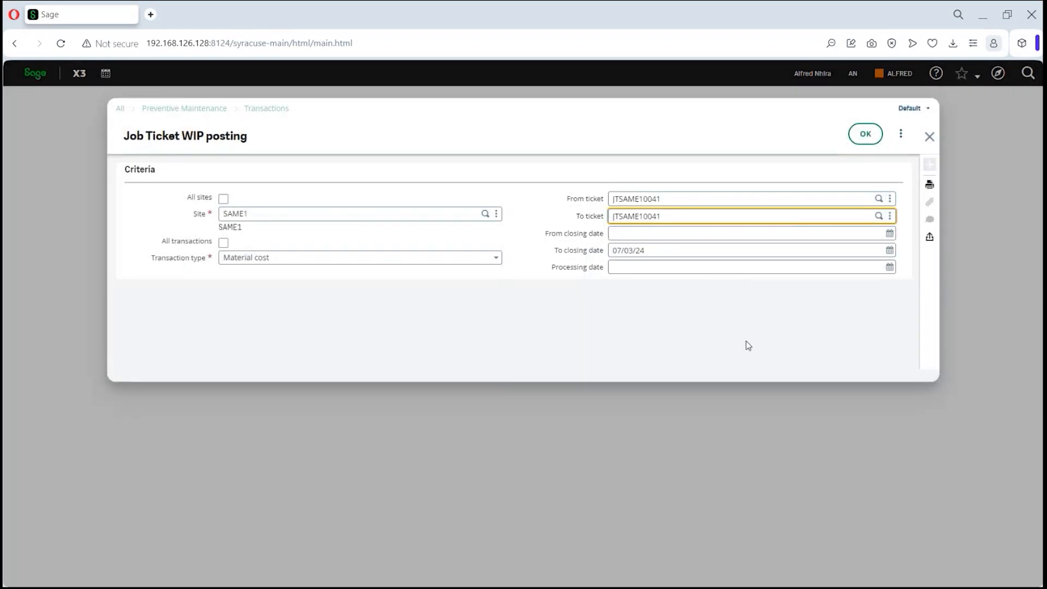
{"action": "left_click", "coordinate": [864, 140]}
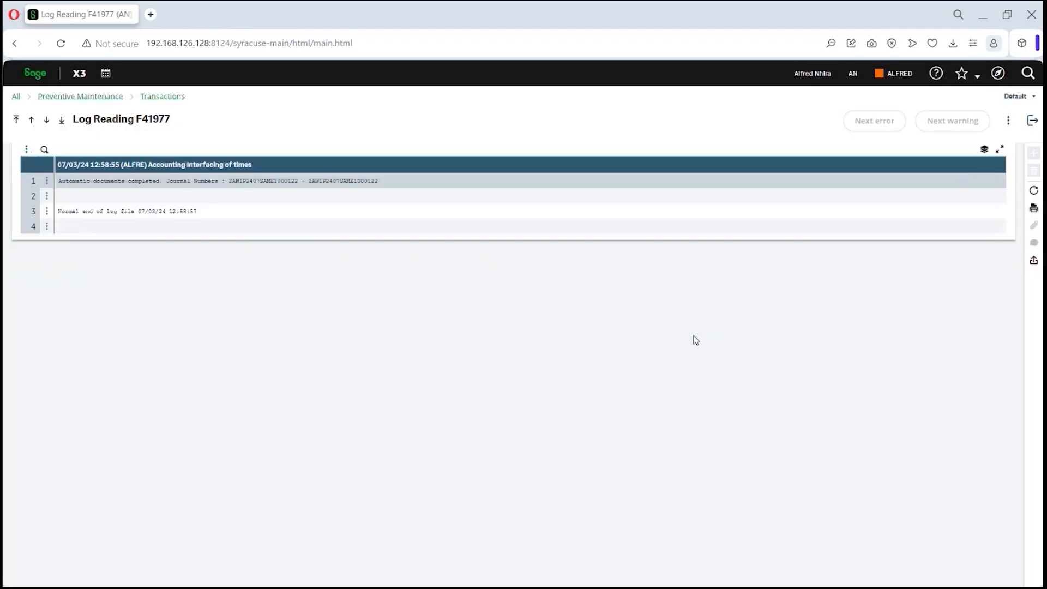
Highlight the first journal number in the WIP posting log, then exit the log to the Preventive Maintenance page
{"action": "left_click", "coordinate": [231, 185]}
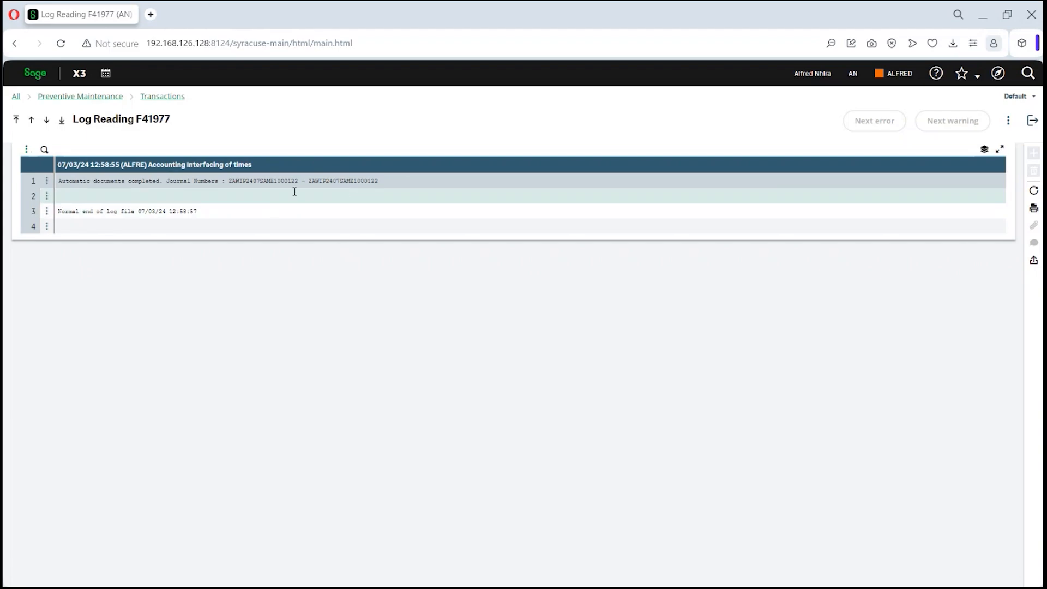
{"action": "left_click_drag", "start_coordinate": [299, 181], "coordinate": [231, 182]}
{"action": "left_click", "coordinate": [261, 160]}
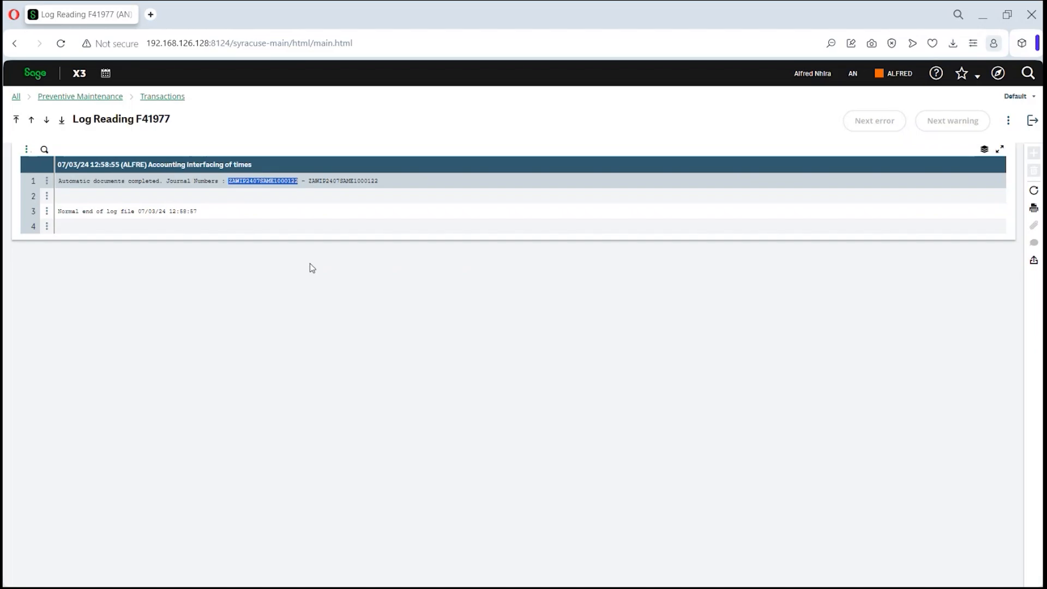
{"action": "left_click", "coordinate": [1032, 121]}
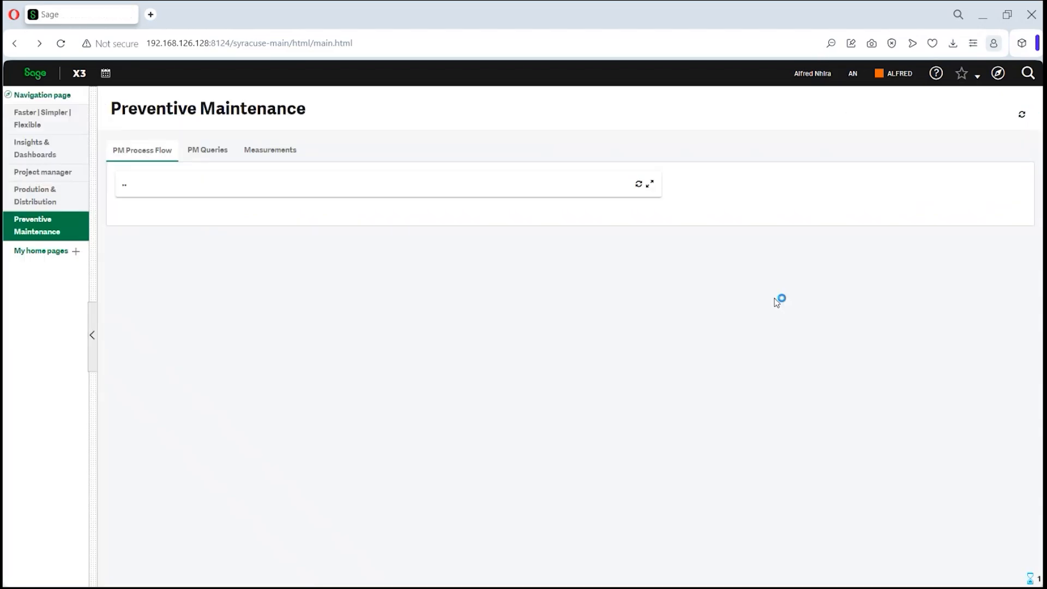
Open Spare Parts Replenishment, run MRP for site SAME1, and exit the material requirements planning log
{"action": "scroll", "coordinate": [394, 364], "scroll_direction": "down", "scroll_amount": 1}
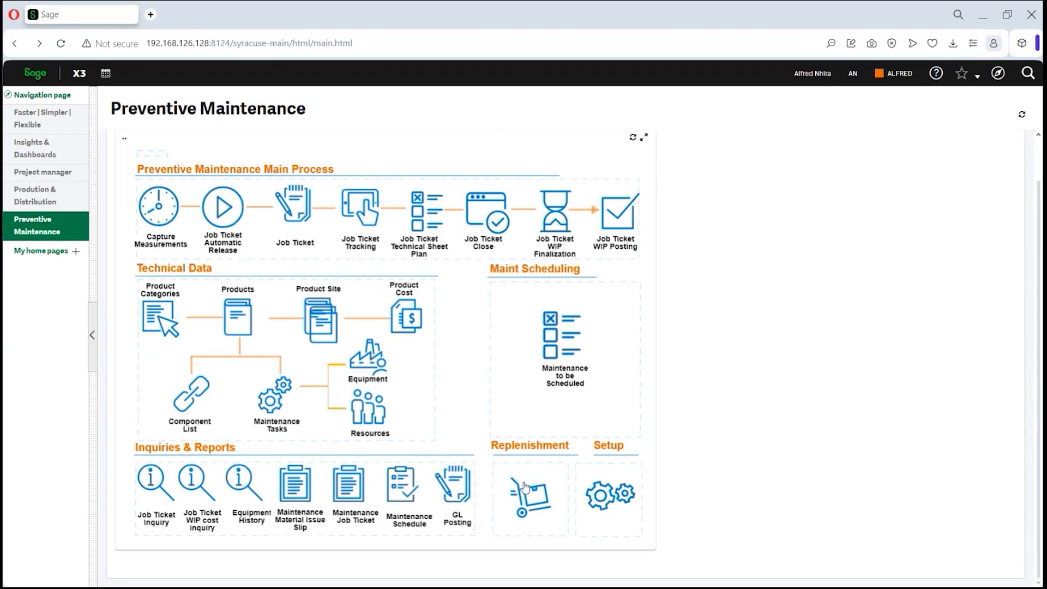
{"action": "left_click", "coordinate": [537, 500]}
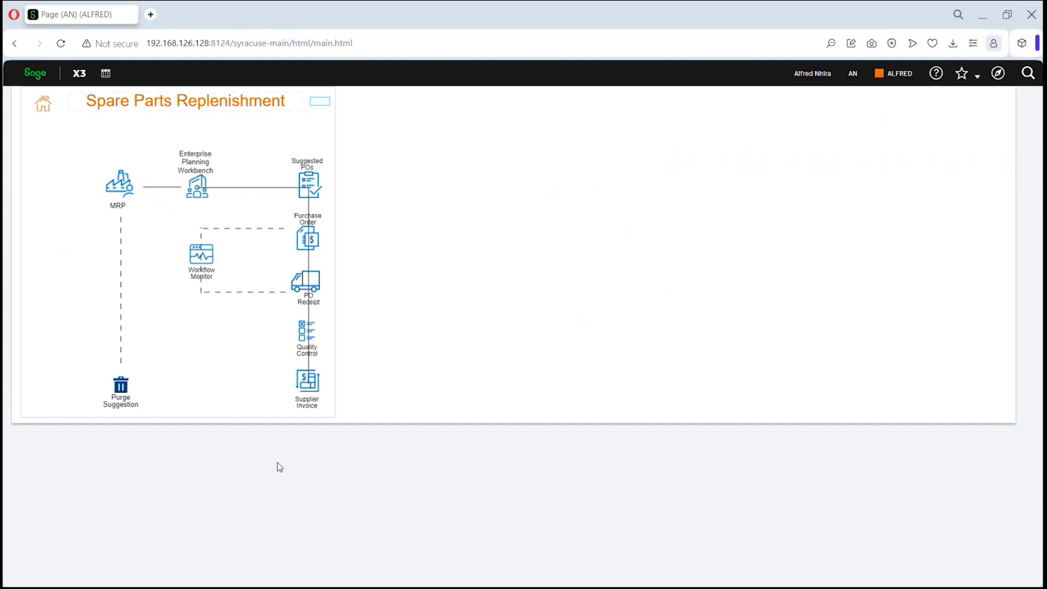
{"action": "left_click", "coordinate": [119, 188]}
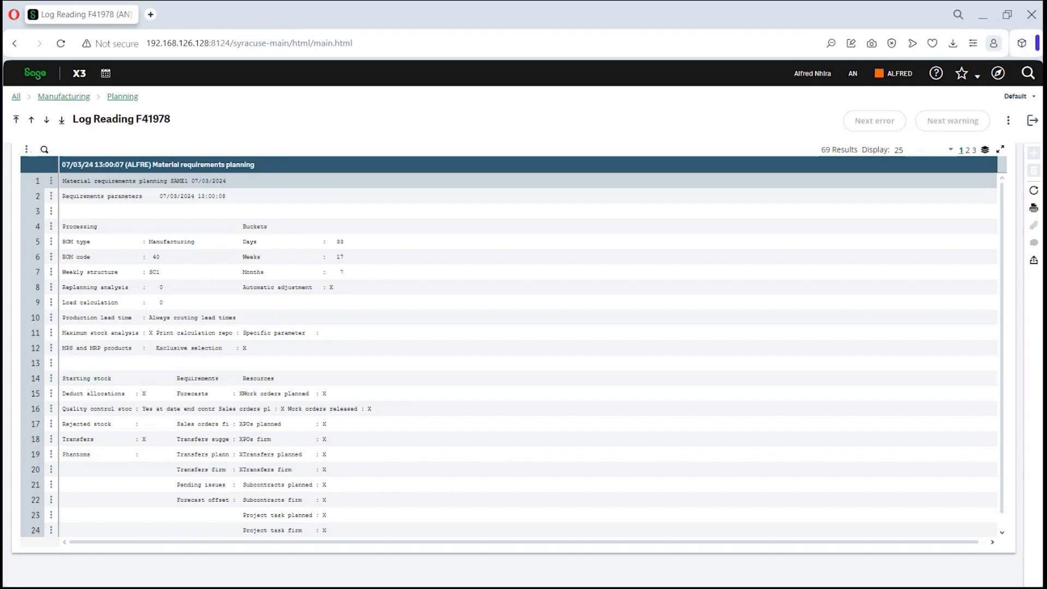
{"action": "left_click", "coordinate": [1037, 121]}
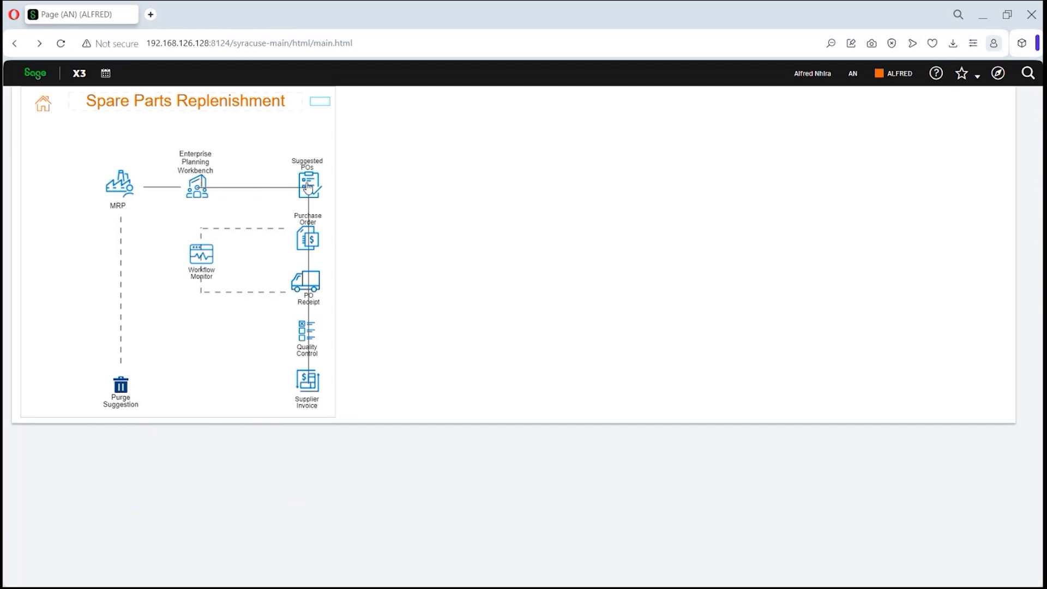
Open the Enterprise Planning Workbench with ALL Full entry and list suggestions using criteria restricted to product group PM
{"action": "left_click", "coordinate": [201, 186]}
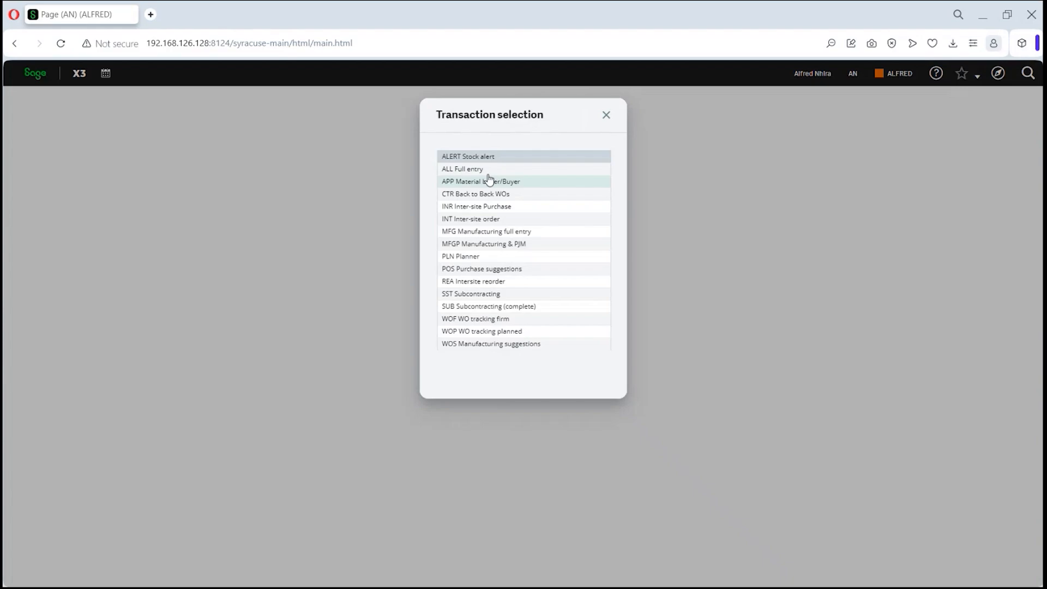
{"action": "left_click", "coordinate": [466, 170]}
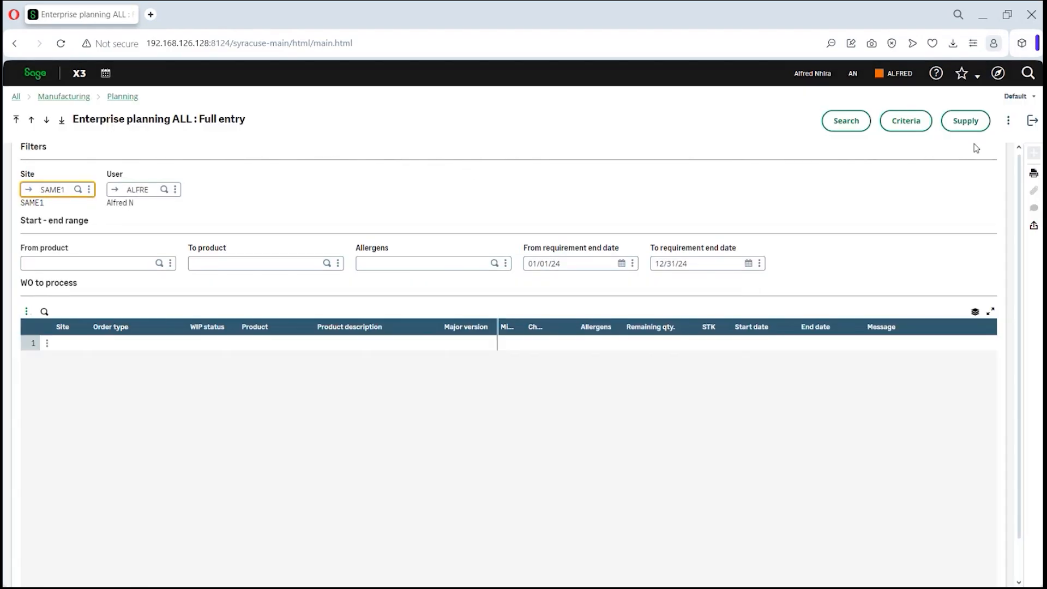
{"action": "left_click", "coordinate": [910, 126]}
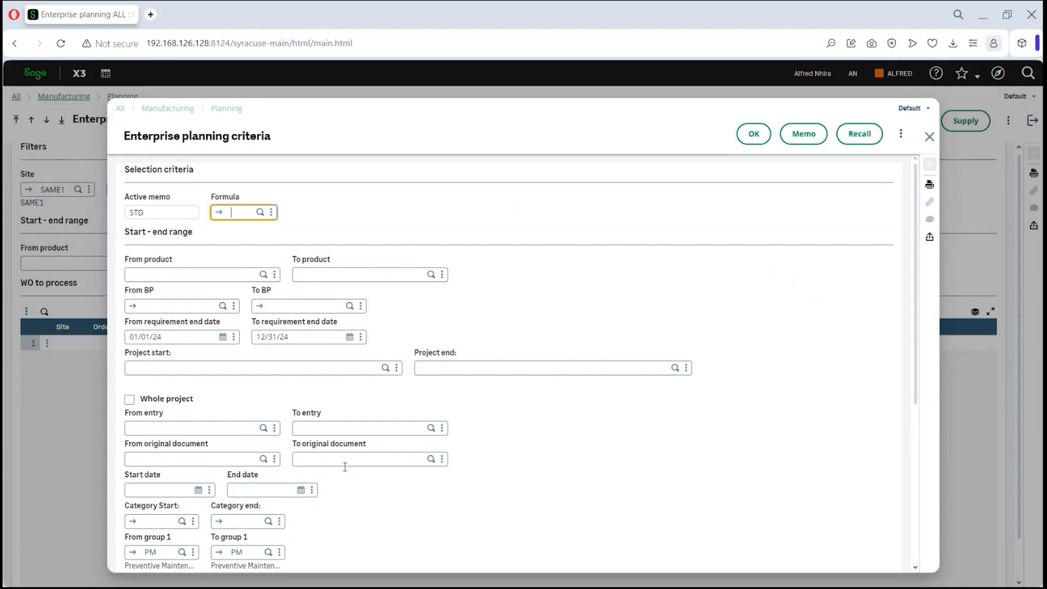
{"action": "left_click", "coordinate": [754, 133]}
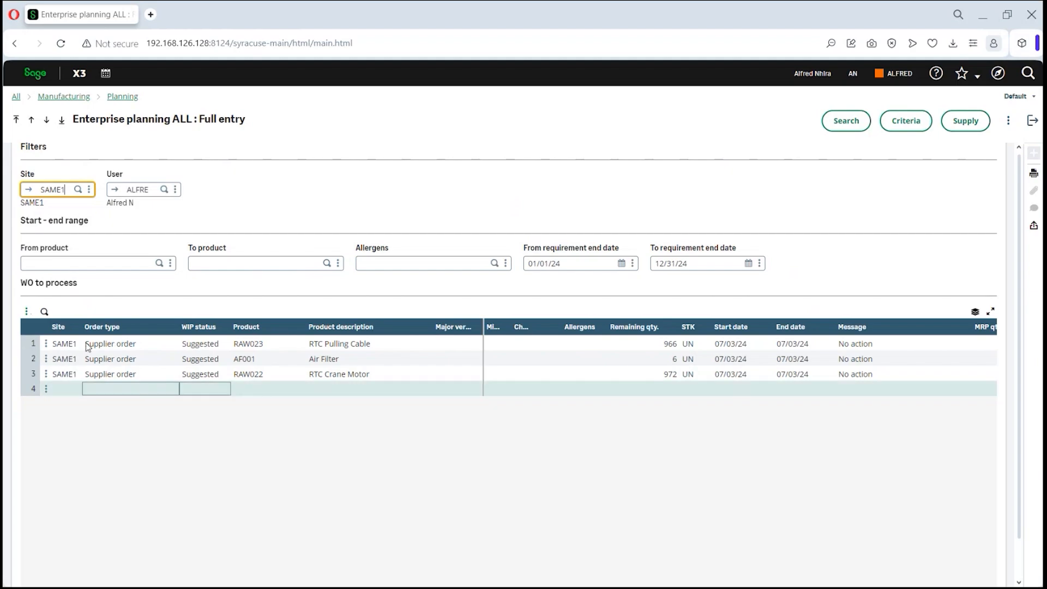
Examine the actions available for the AF001 Air Filter suggestion and the workbench's grouping options, then leave enterprise planning
{"action": "left_click", "coordinate": [112, 359]}
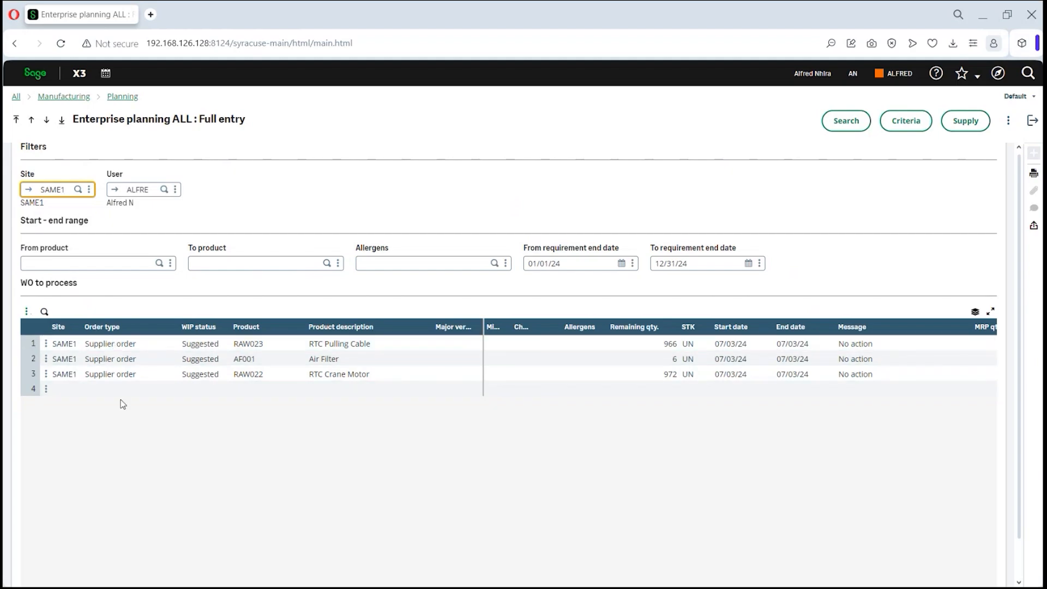
{"action": "left_click", "coordinate": [46, 359]}
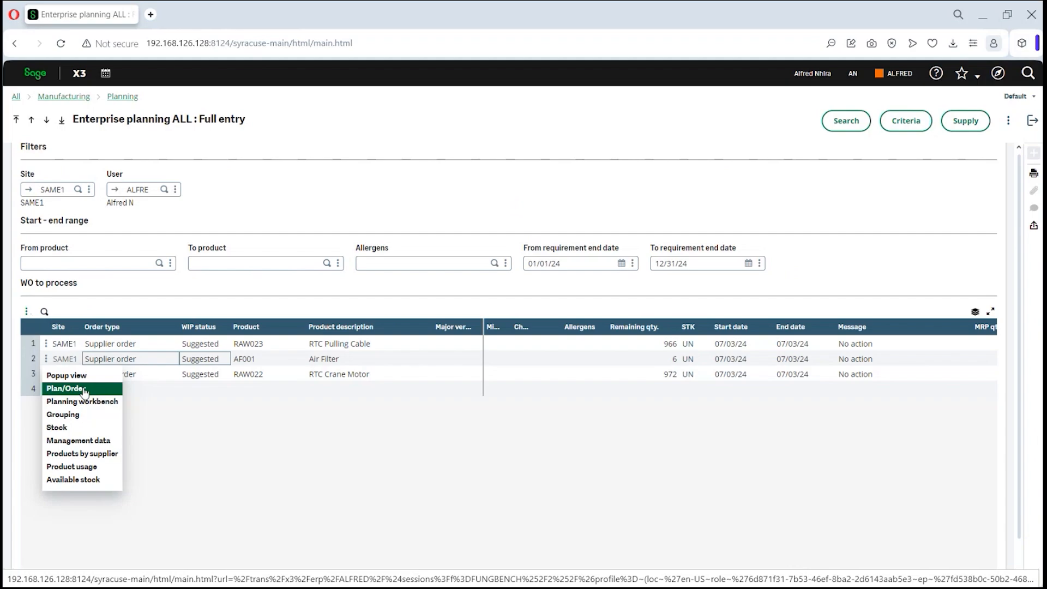
{"action": "left_click", "coordinate": [263, 460]}
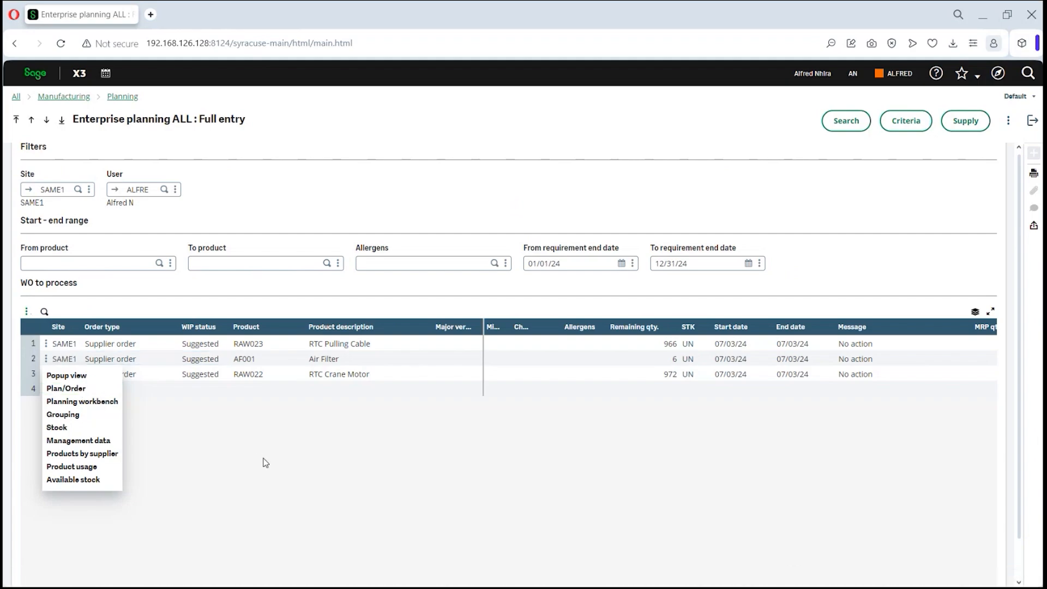
{"action": "left_click", "coordinate": [1008, 121]}
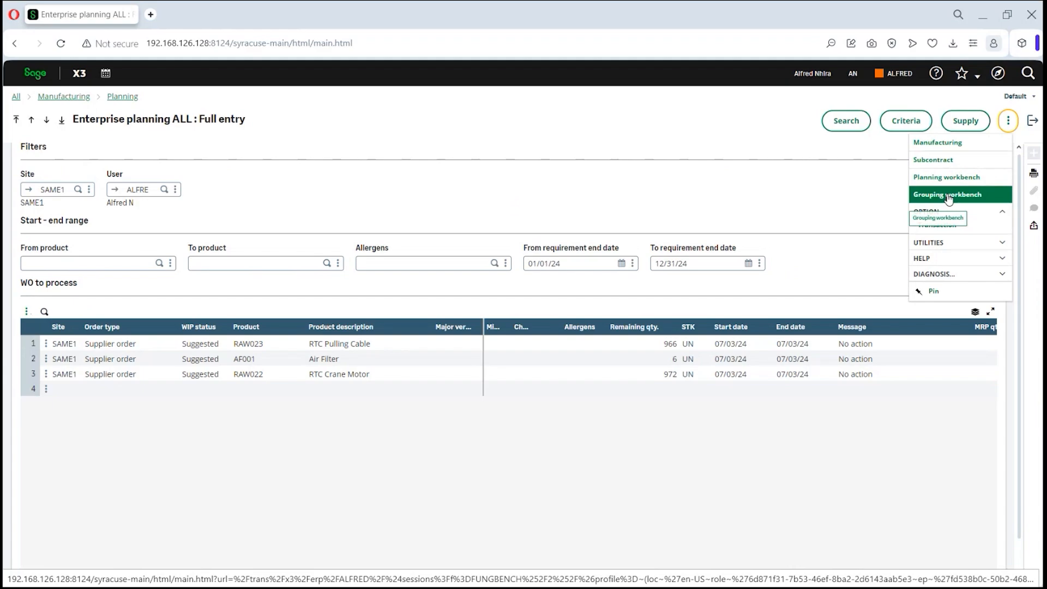
{"action": "left_click", "coordinate": [1032, 123]}
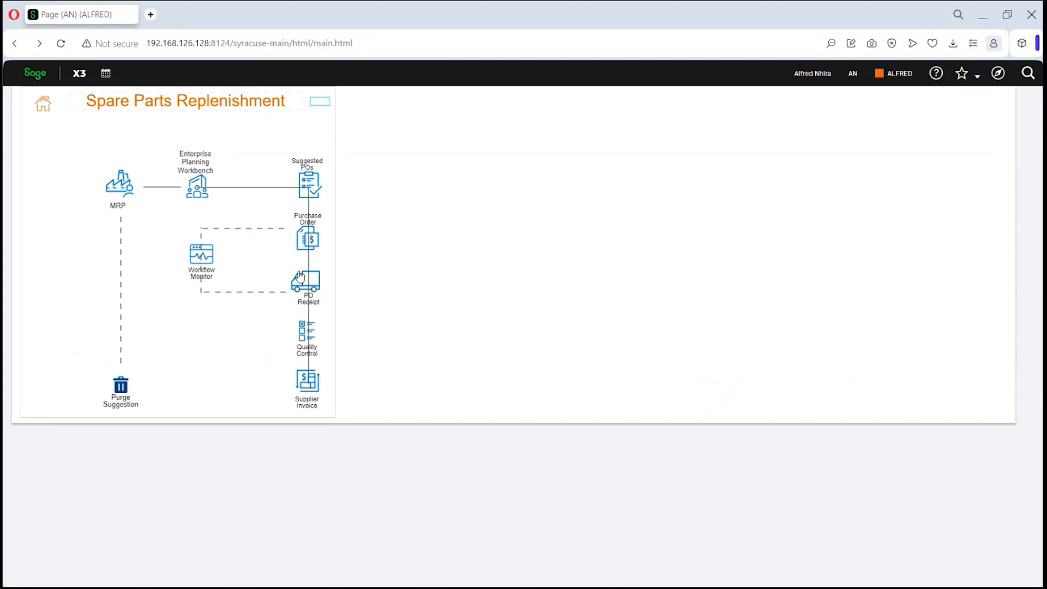
Open Quality Control ALL Full entry, view the product 100 analysis request and its line's quality control options, then exit
{"action": "left_click", "coordinate": [305, 343]}
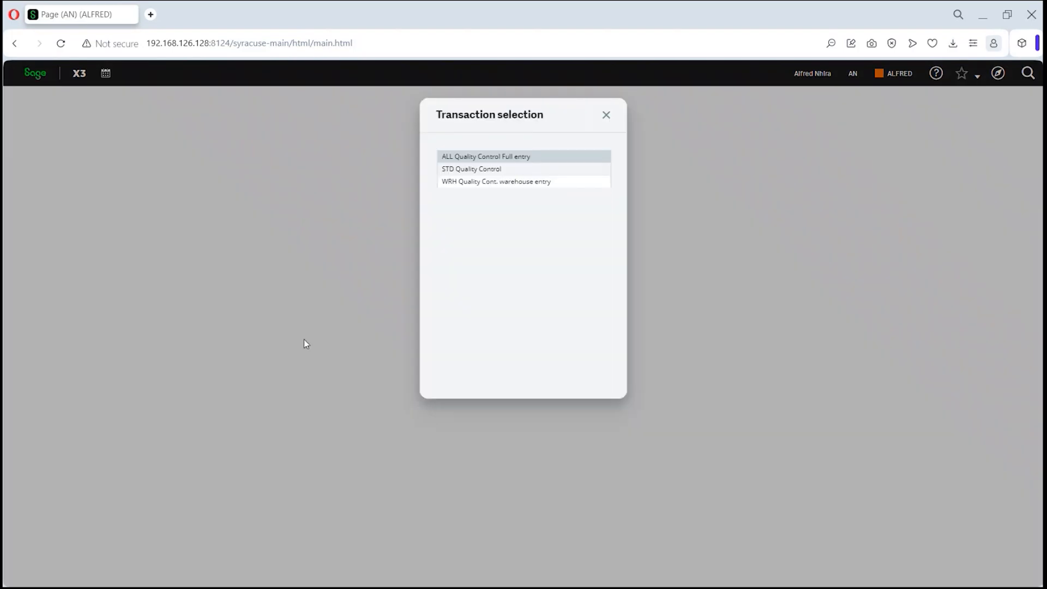
{"action": "left_click", "coordinate": [487, 158]}
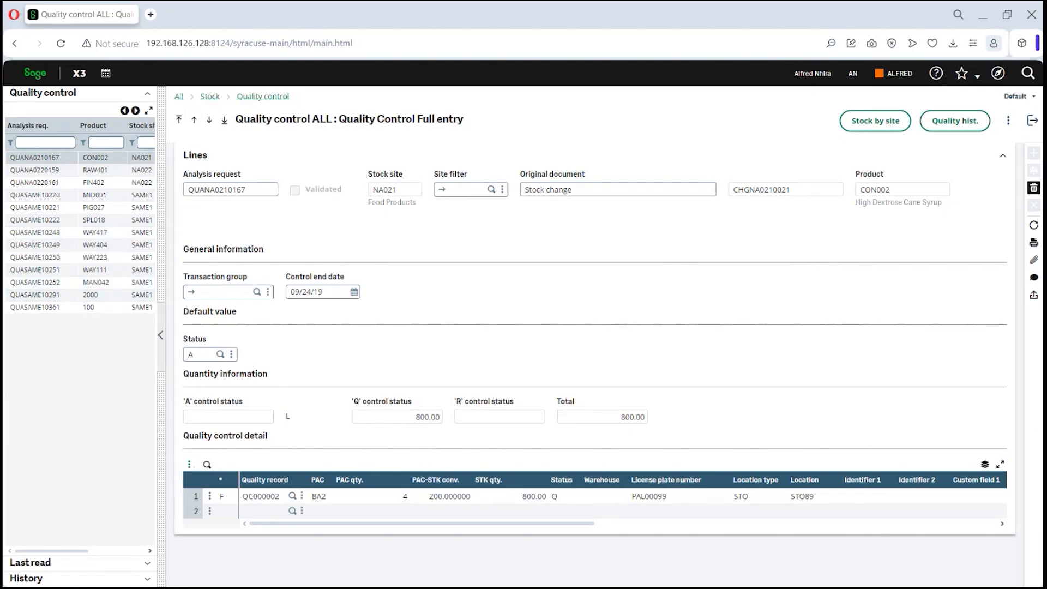
{"action": "left_click", "coordinate": [47, 309]}
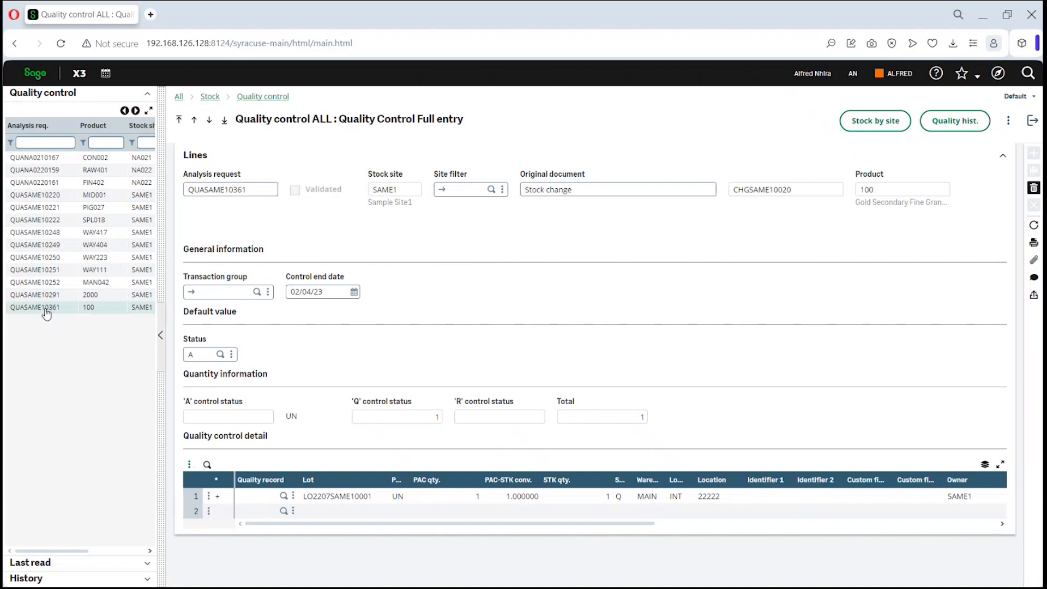
{"action": "left_click", "coordinate": [208, 495]}
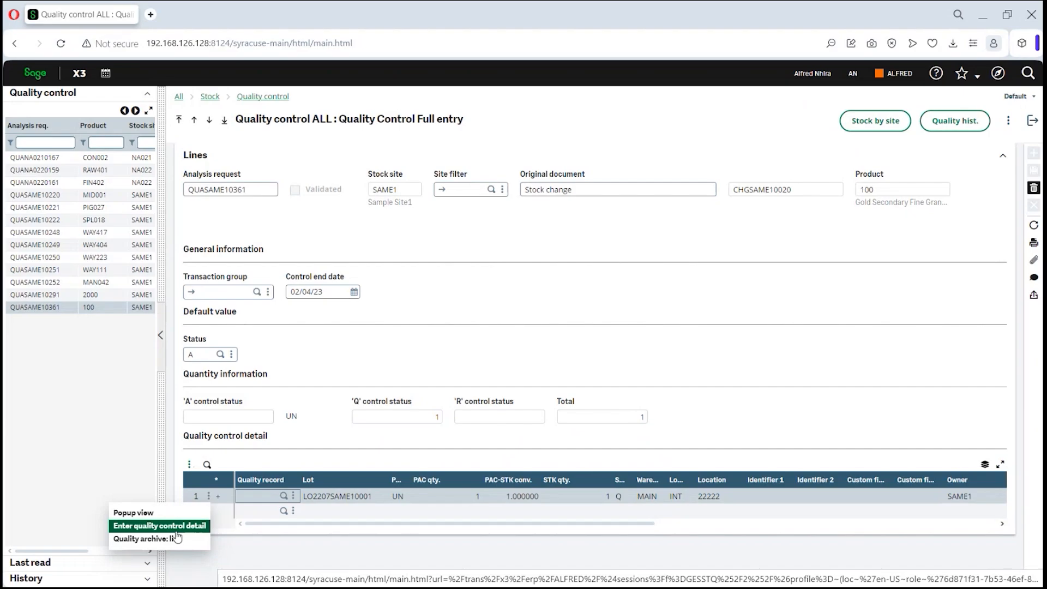
{"action": "left_click", "coordinate": [1032, 121]}
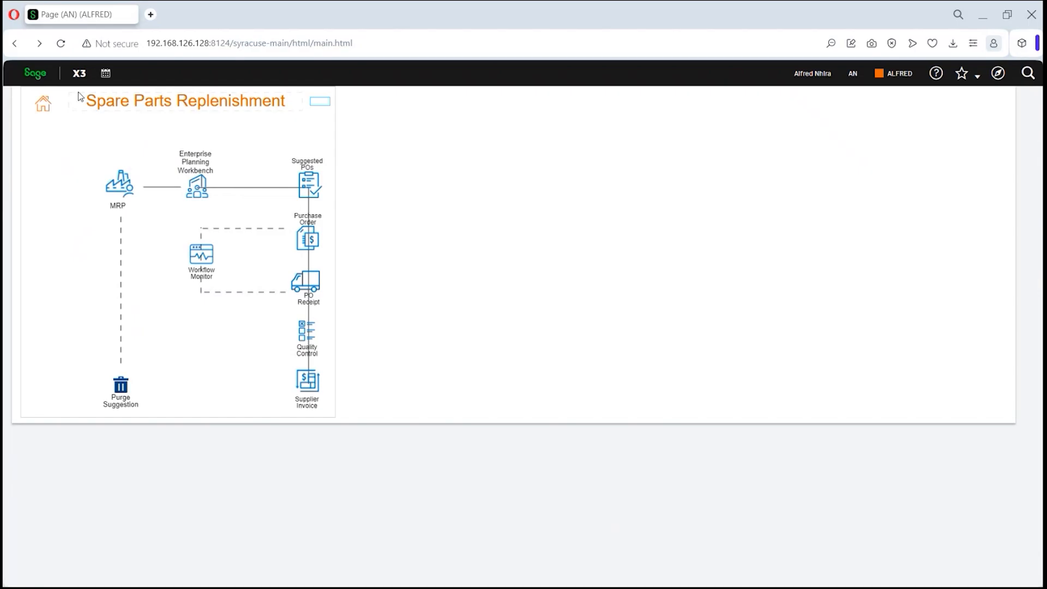
Return to the Preventive Maintenance map, open Job Ticket Inquiry and search Firm to Planned job tickets at site SAME1
{"action": "left_click", "coordinate": [42, 107]}
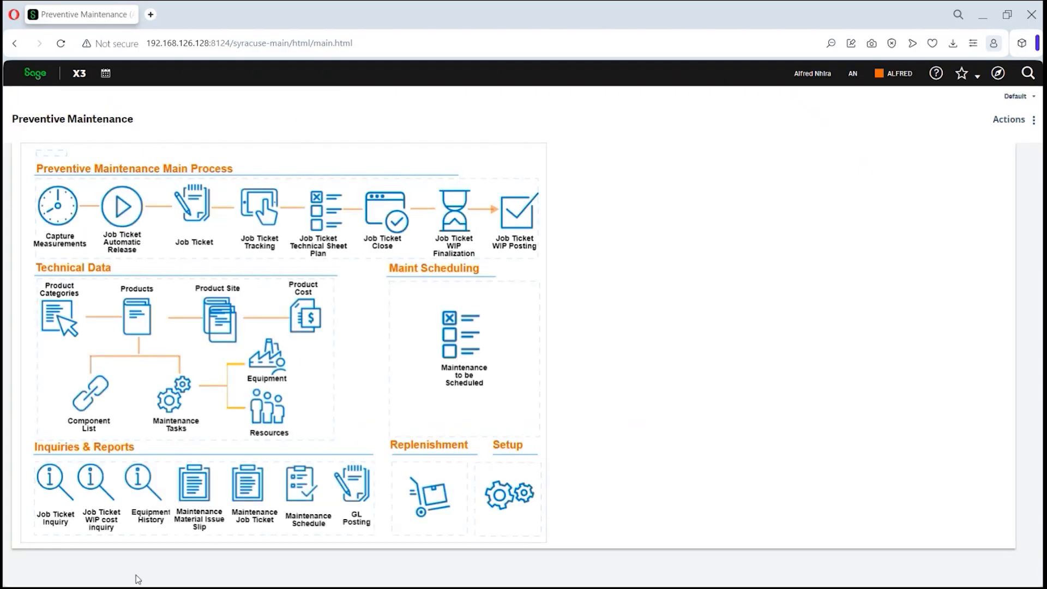
{"action": "left_click", "coordinate": [50, 487]}
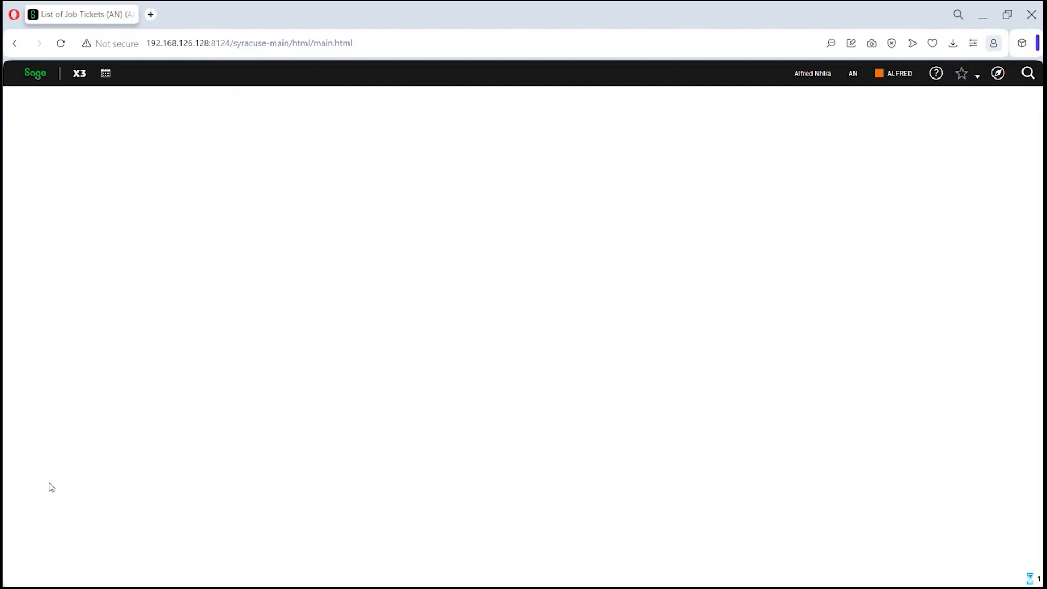
{"action": "scroll", "coordinate": [581, 323], "scroll_direction": "down", "scroll_amount": 1}
{"action": "scroll", "coordinate": [581, 323], "scroll_direction": "up", "scroll_amount": 1}
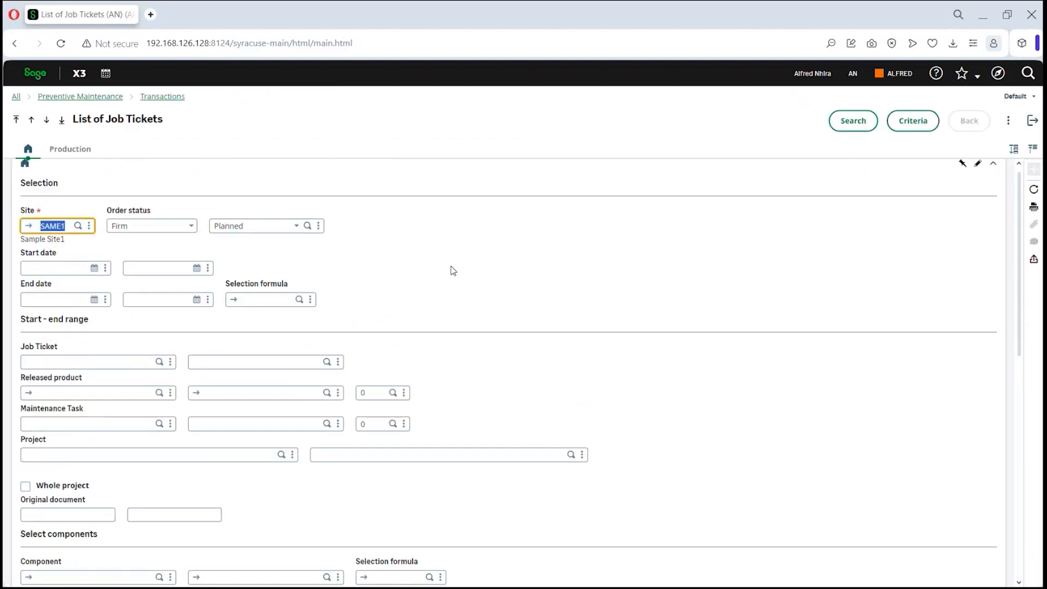
{"action": "left_click", "coordinate": [868, 121]}
{"action": "scroll", "coordinate": [701, 276], "scroll_direction": "down", "scroll_amount": 10}
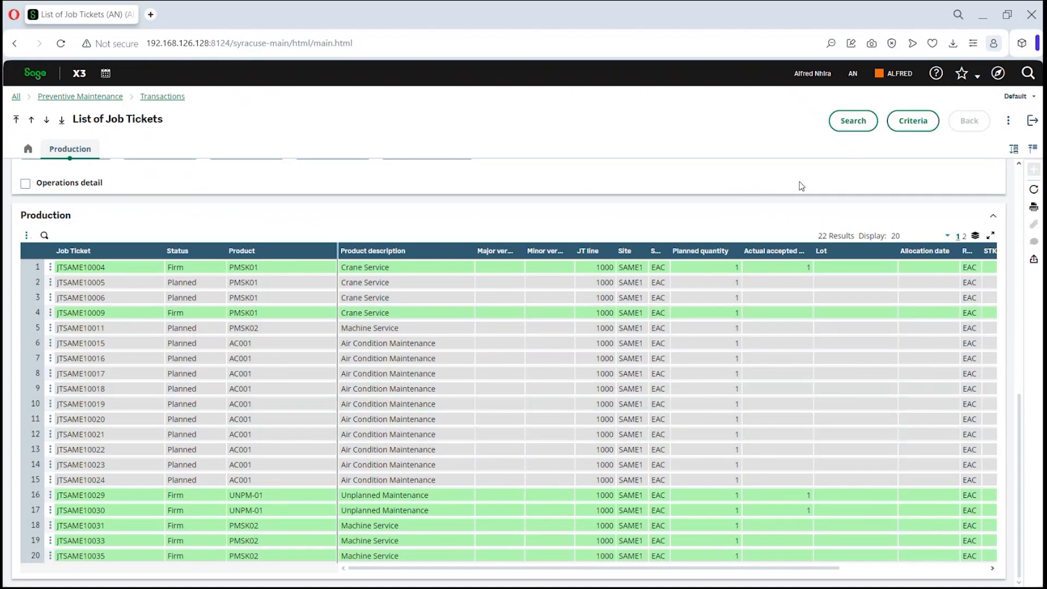
Set the starting order status to Planned, search the job tickets again, review the planned ones and exit the inquiry
{"action": "scroll", "coordinate": [312, 218], "scroll_direction": "up", "scroll_amount": 5}
{"action": "scroll", "coordinate": [154, 205], "scroll_direction": "up", "scroll_amount": 5}
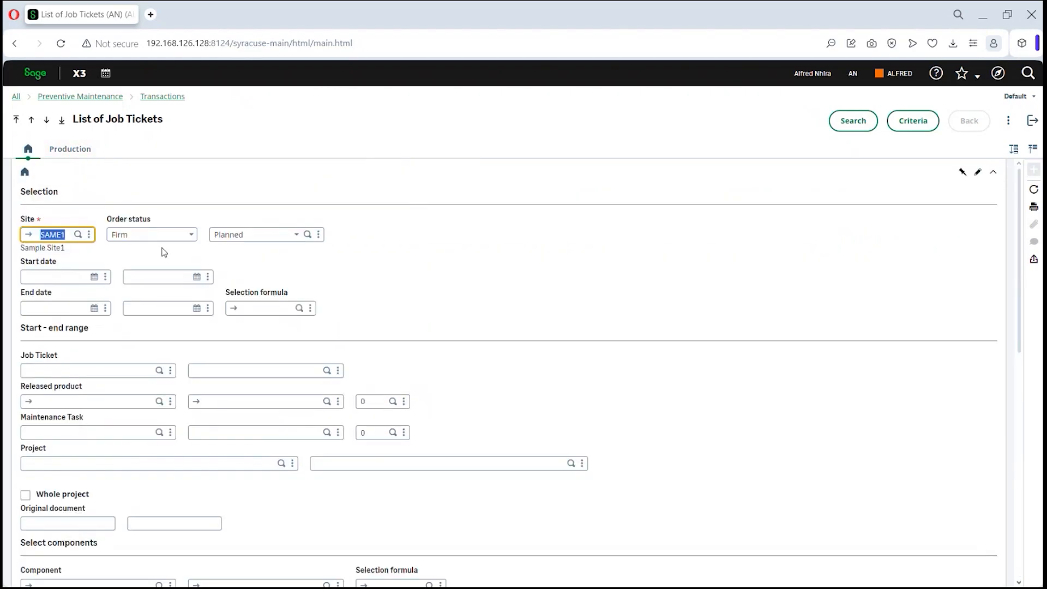
{"action": "left_click", "coordinate": [192, 236]}
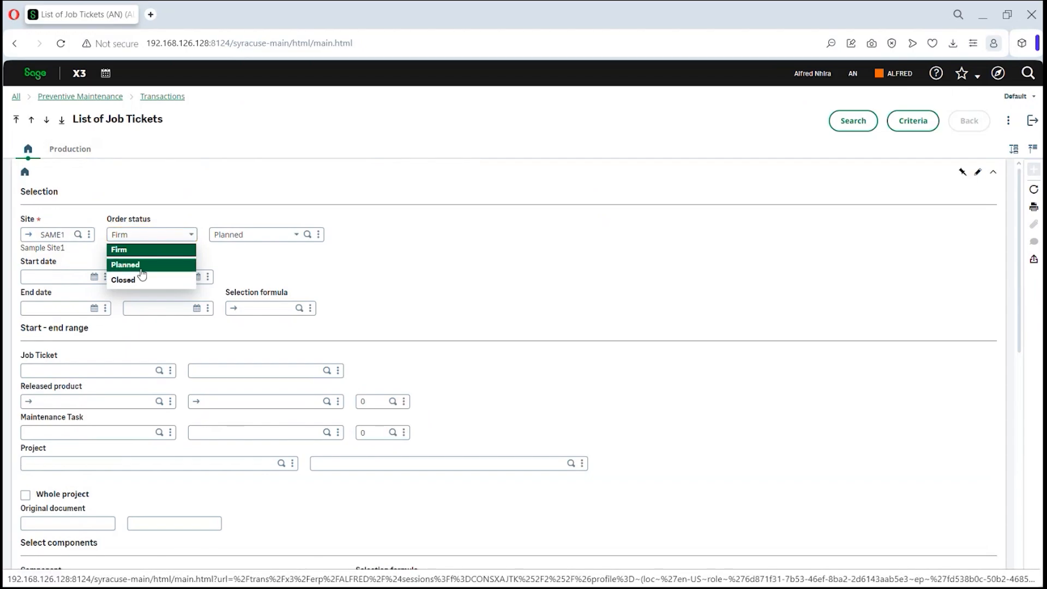
{"action": "left_click", "coordinate": [141, 269]}
{"action": "left_click", "coordinate": [854, 120]}
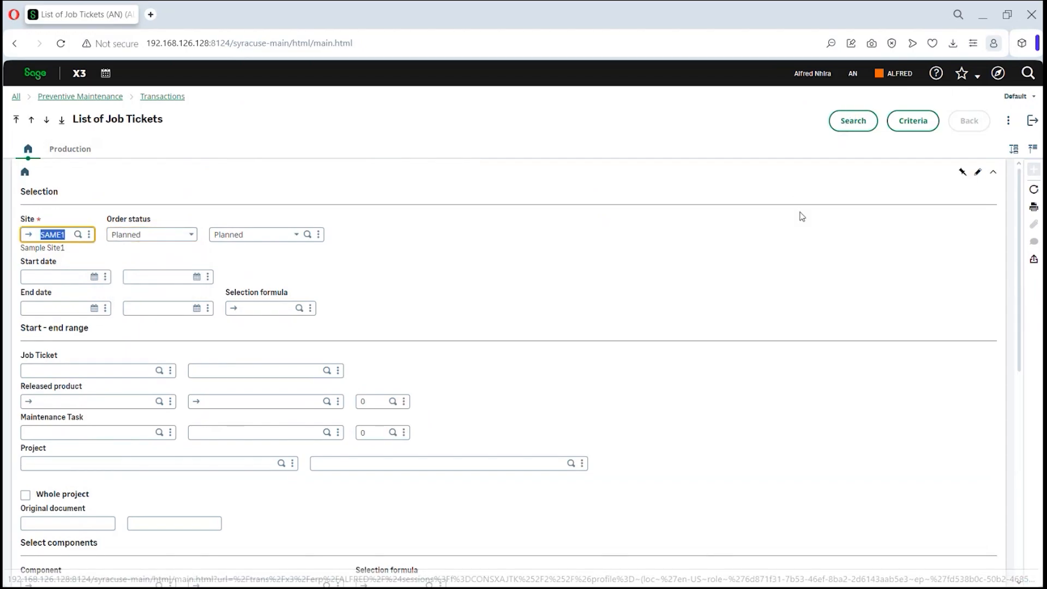
{"action": "scroll", "coordinate": [643, 317], "scroll_direction": "down", "scroll_amount": 8}
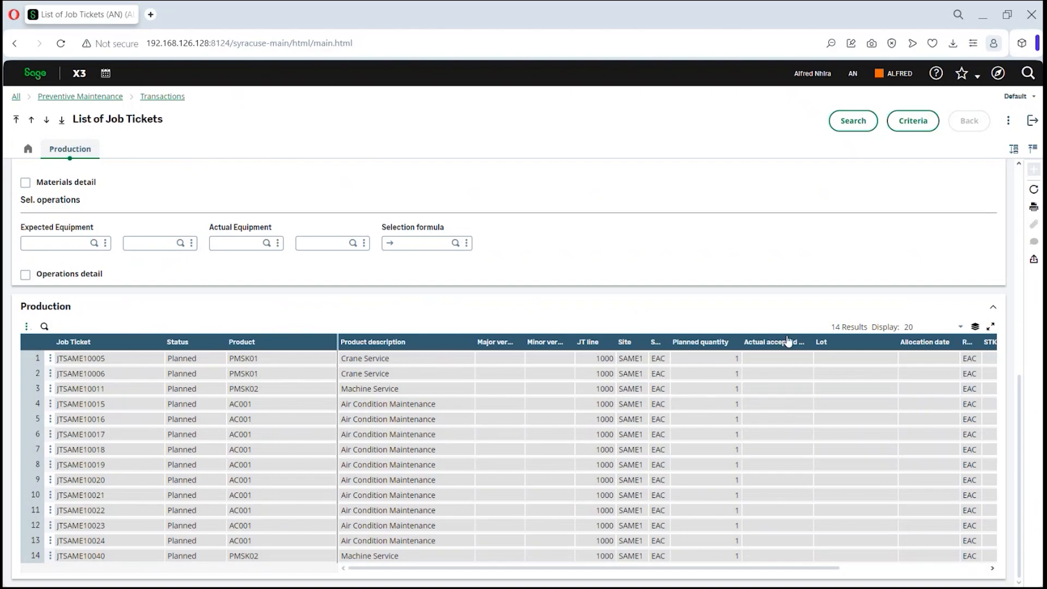
{"action": "left_click", "coordinate": [1035, 122]}
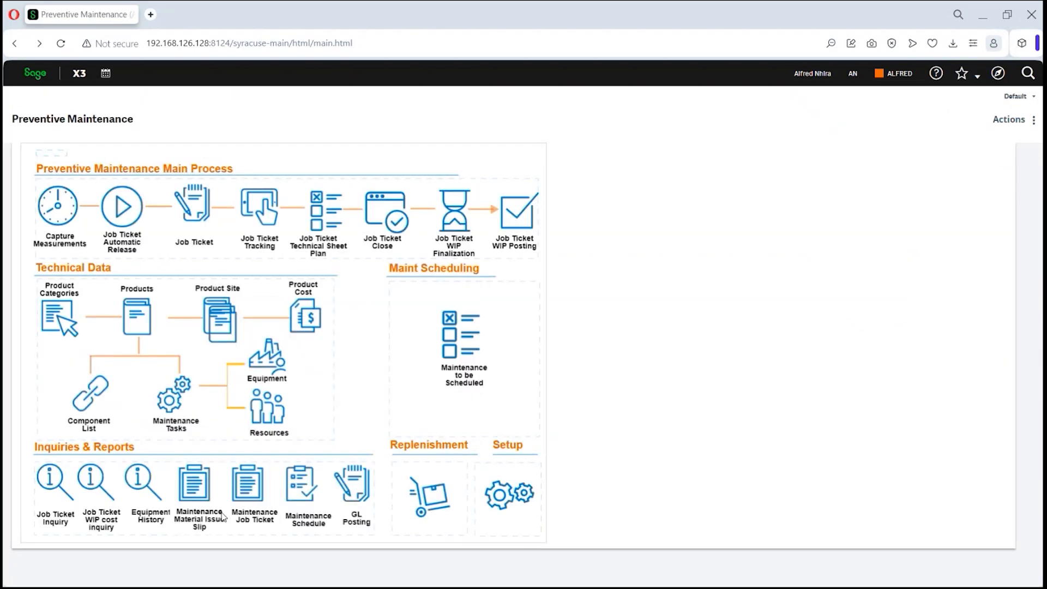
Open the Job Ticket WIP cost inquiry, compare actual and expected costs of the most recent AC001 job ticket, then exit
{"action": "left_click", "coordinate": [97, 481]}
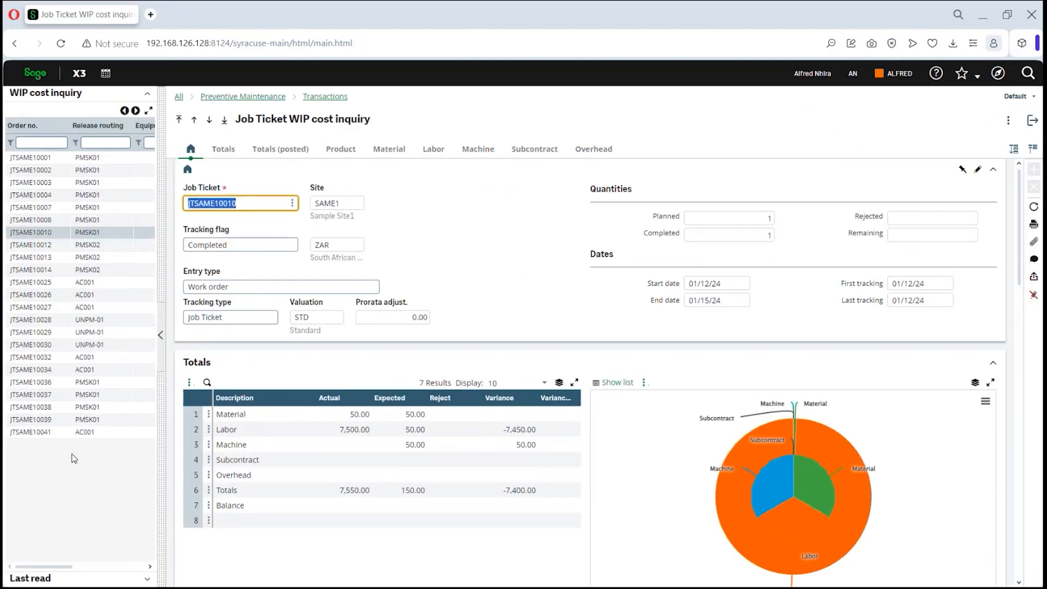
{"action": "left_click", "coordinate": [41, 435]}
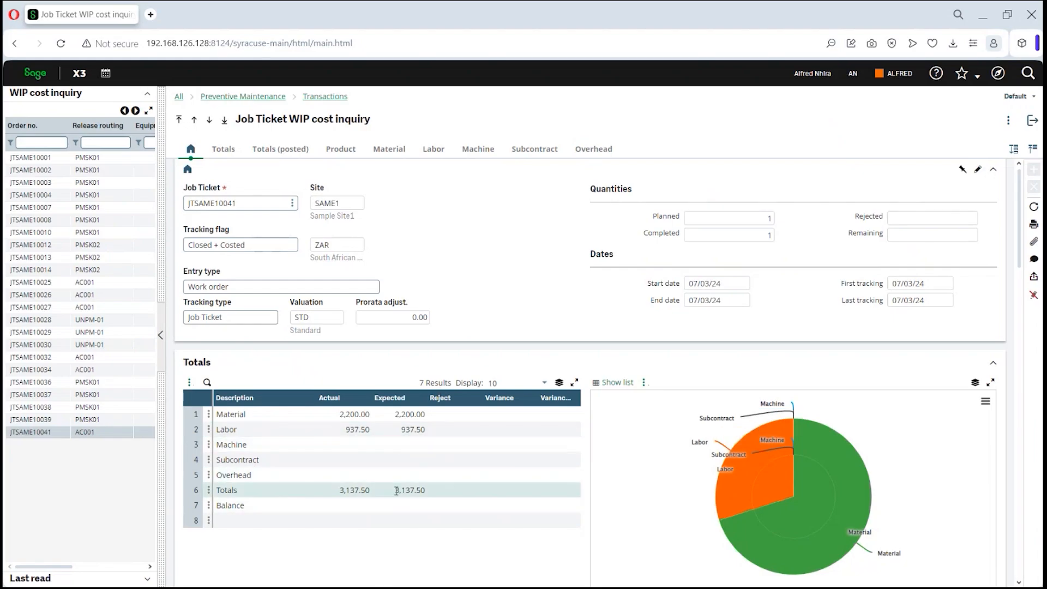
{"action": "left_click", "coordinate": [359, 430]}
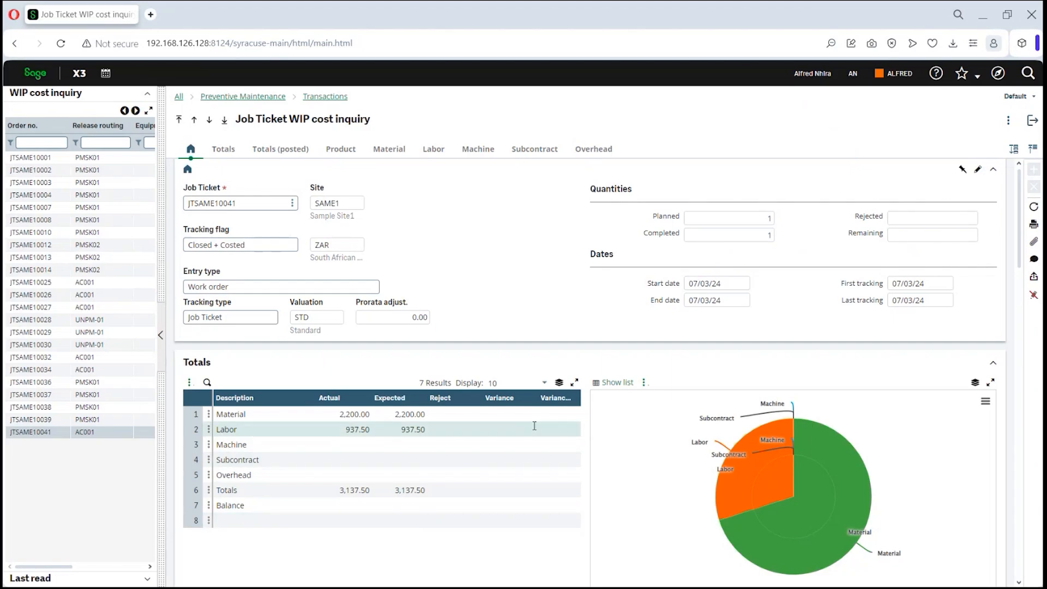
{"action": "left_click", "coordinate": [1033, 121]}
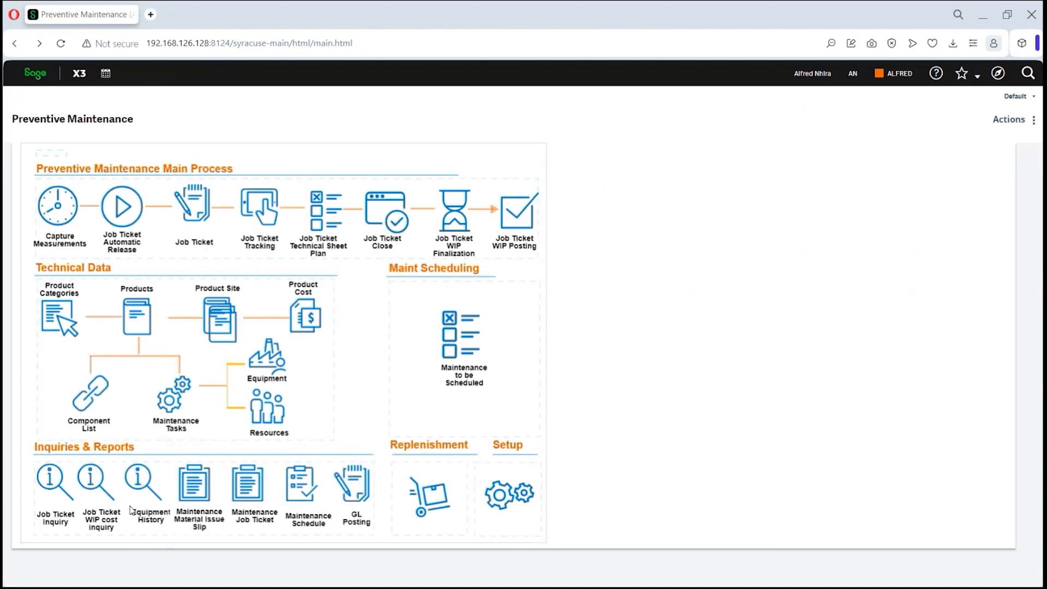
Open Equipment History, examine the maintenance history and schedule of the SAM01 Samsung Digital Inverter, then return to the Preventive Maintenance map
{"action": "left_click", "coordinate": [141, 494]}
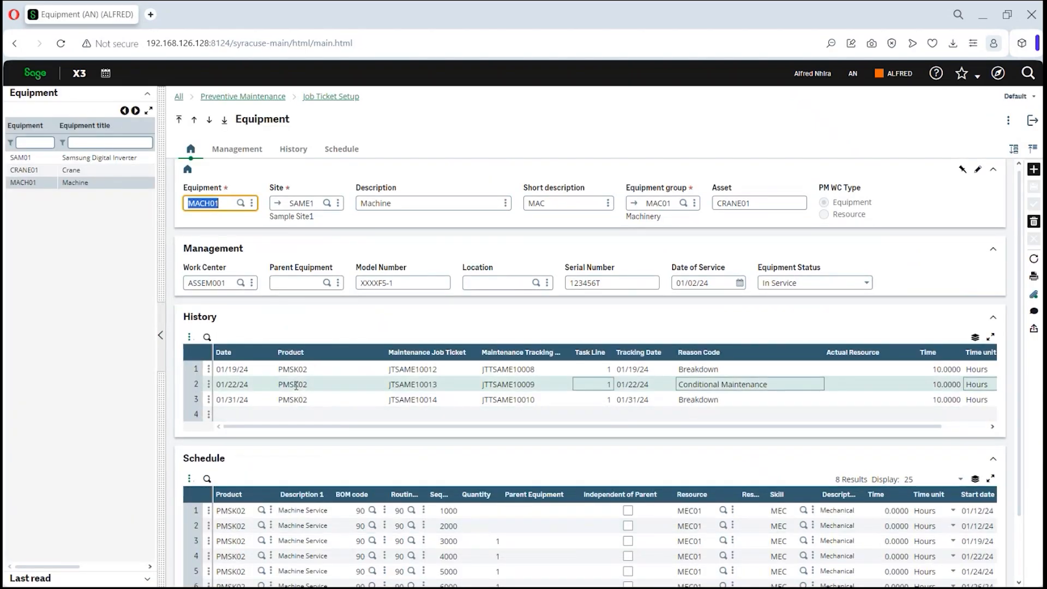
{"action": "left_click", "coordinate": [100, 159]}
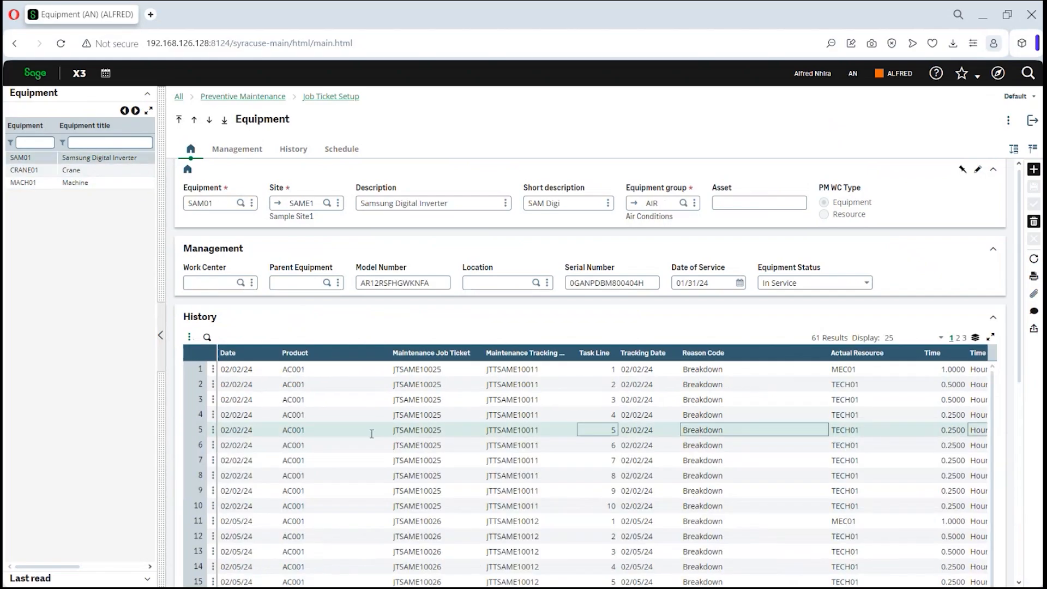
{"action": "scroll", "coordinate": [319, 410], "scroll_direction": "down", "scroll_amount": 1}
{"action": "scroll", "coordinate": [316, 411], "scroll_direction": "down", "scroll_amount": 4}
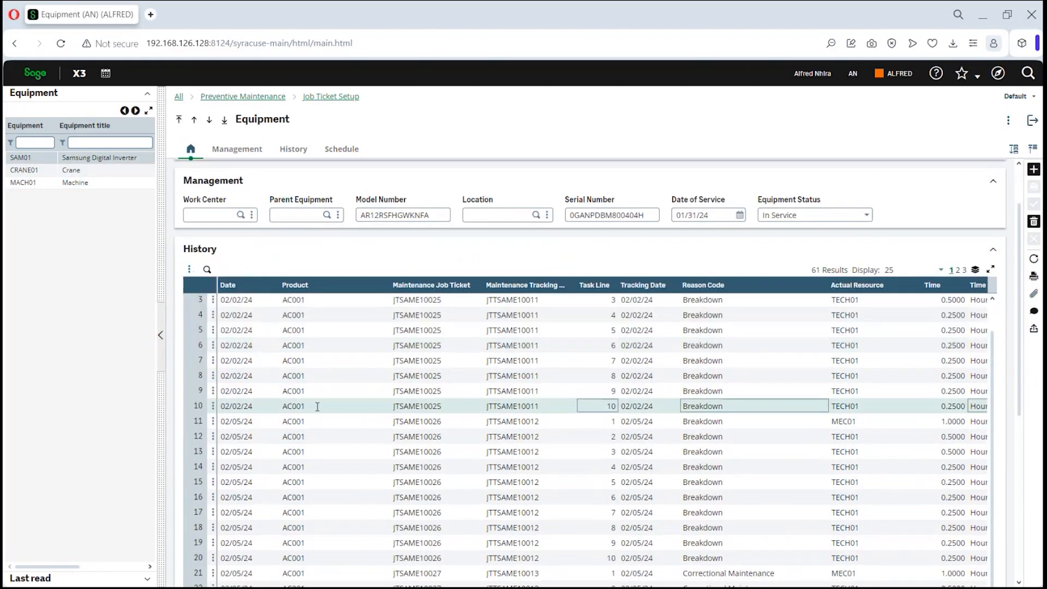
{"action": "scroll", "coordinate": [318, 407], "scroll_direction": "down", "scroll_amount": 3}
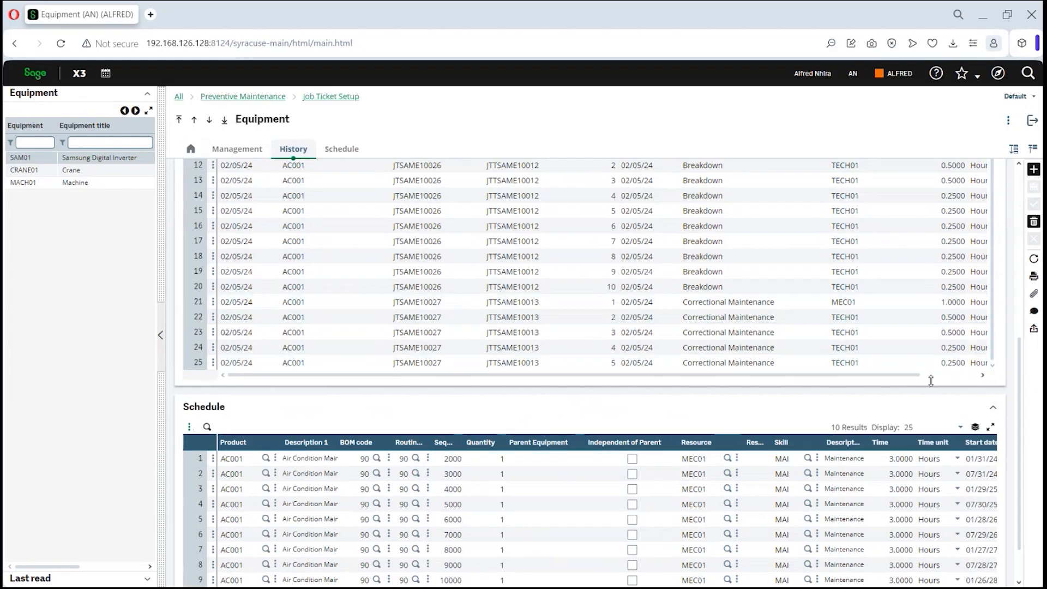
{"action": "left_click_drag", "start_coordinate": [913, 375], "coordinate": [980, 376]}
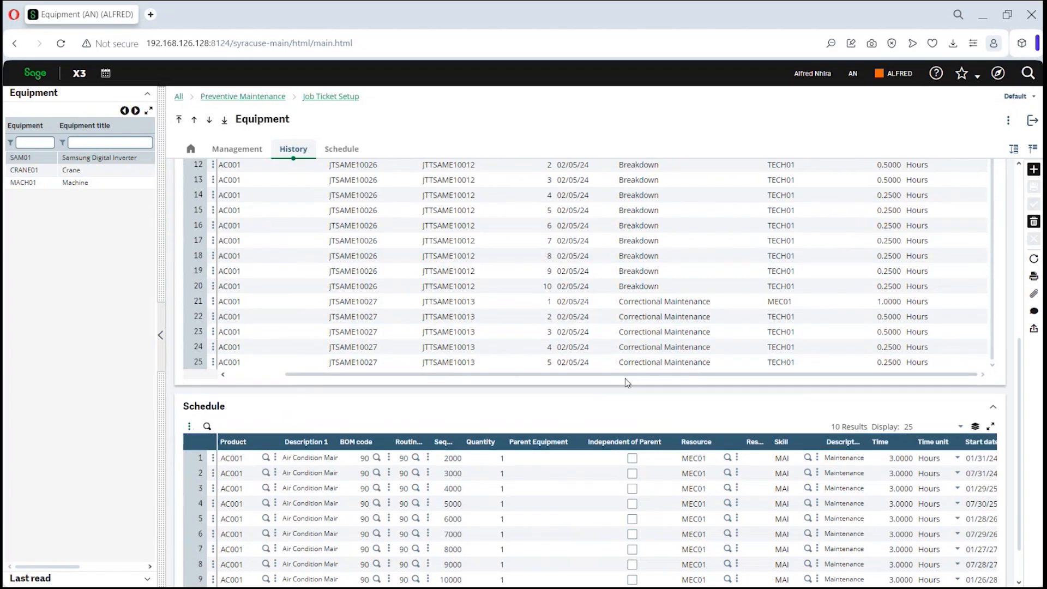
{"action": "scroll", "coordinate": [626, 378], "scroll_direction": "down", "scroll_amount": 2}
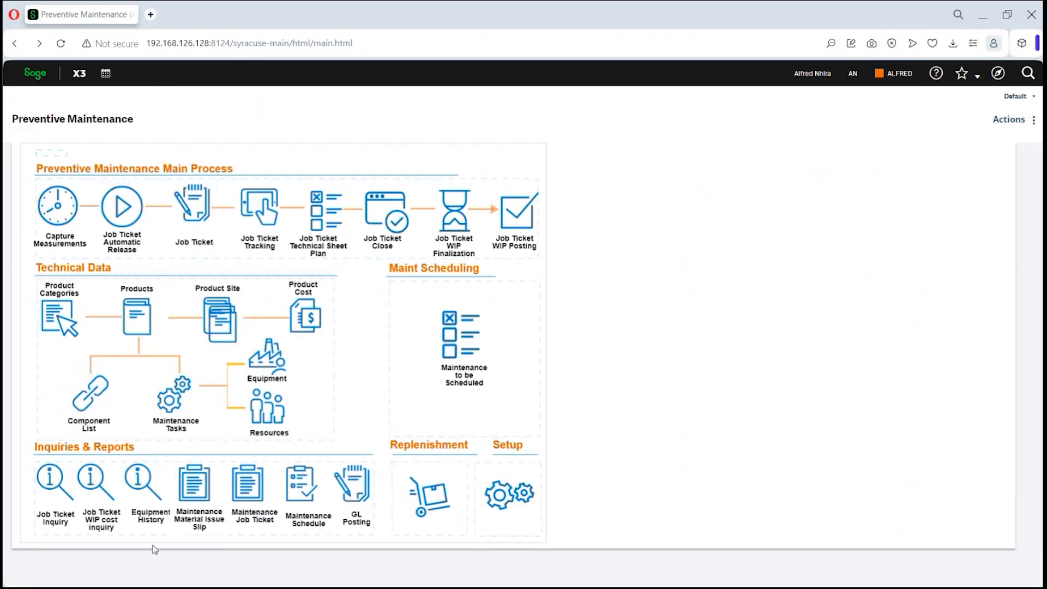
Print the Maintenance Material Issue Slip and Maintenance Job Ticket reports for plant SAME1 with start dates 01/01/2024 to 12/31/2024
{"action": "left_click", "coordinate": [194, 489]}
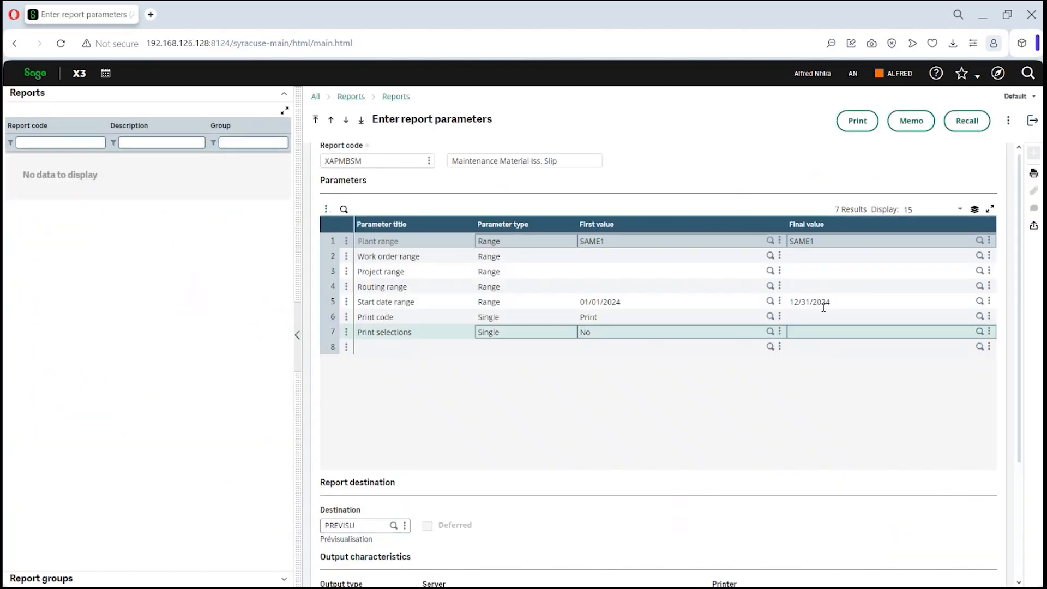
{"action": "left_click", "coordinate": [864, 124]}
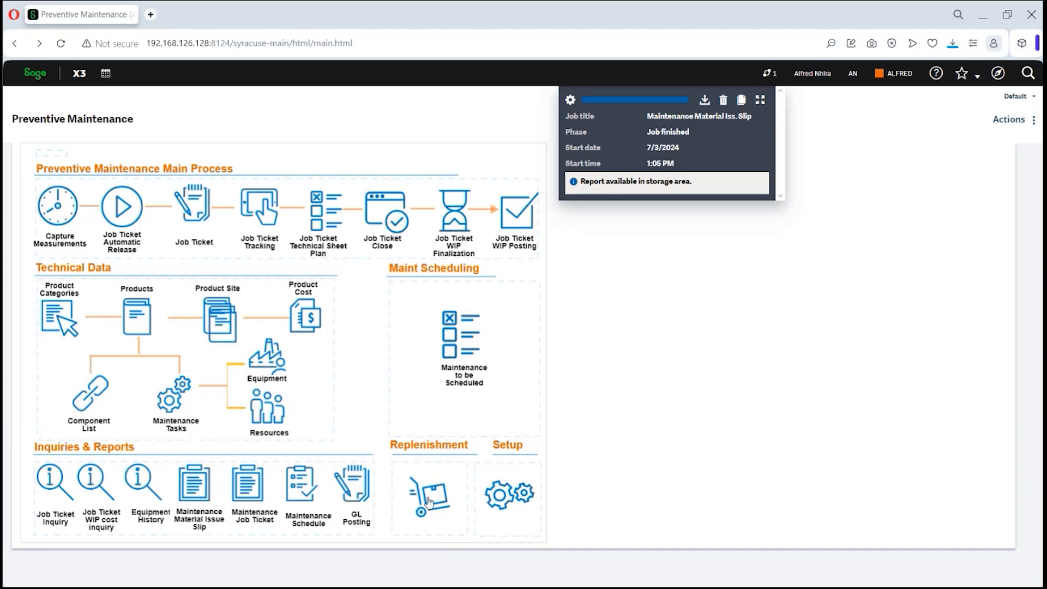
{"action": "left_click", "coordinate": [251, 495]}
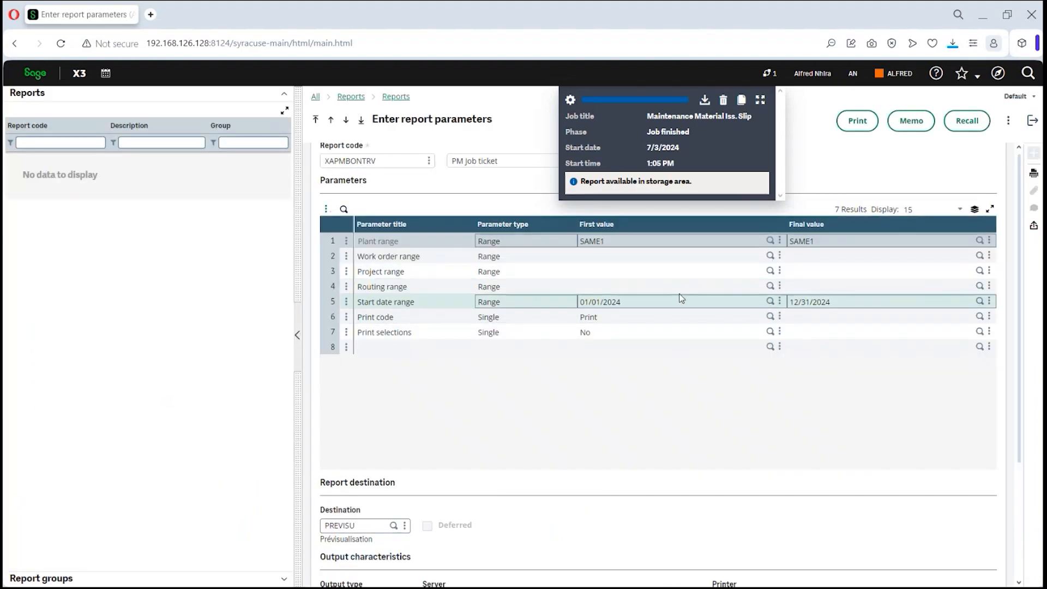
{"action": "left_click", "coordinate": [867, 124]}
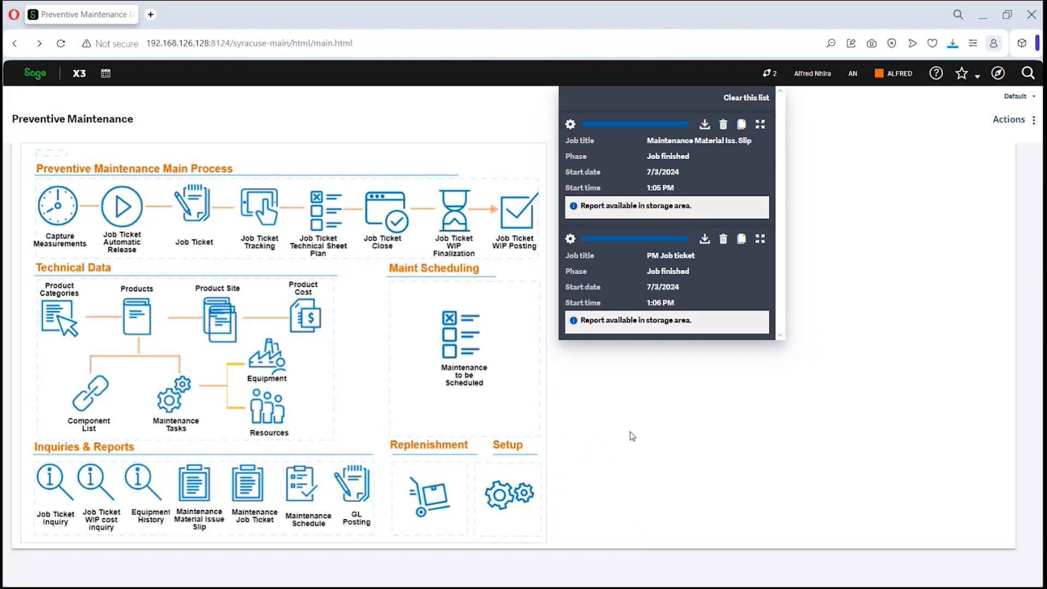
Download the finished PM Job ticket and Maintenance Material Iss. Slip reports, then clear the list of jobs
{"action": "left_click", "coordinate": [705, 241]}
{"action": "left_click", "coordinate": [705, 126]}
{"action": "left_click", "coordinate": [743, 98]}
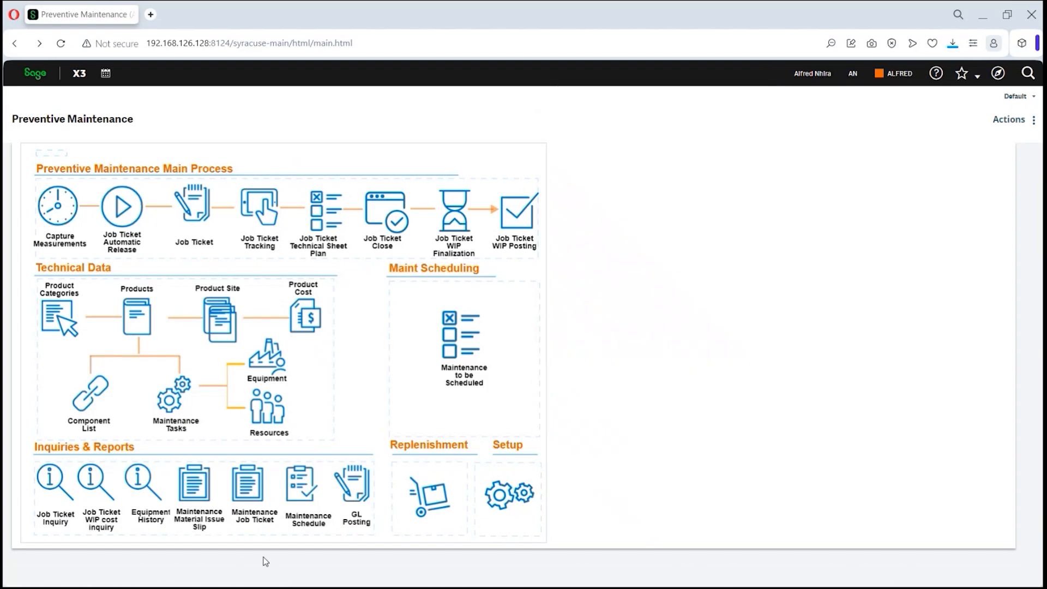
Open GL Posting, apply the Preventive M selection, examine the lines of the 07/03/24 ZAWIP journal entry, then exit
{"action": "left_click", "coordinate": [360, 481]}
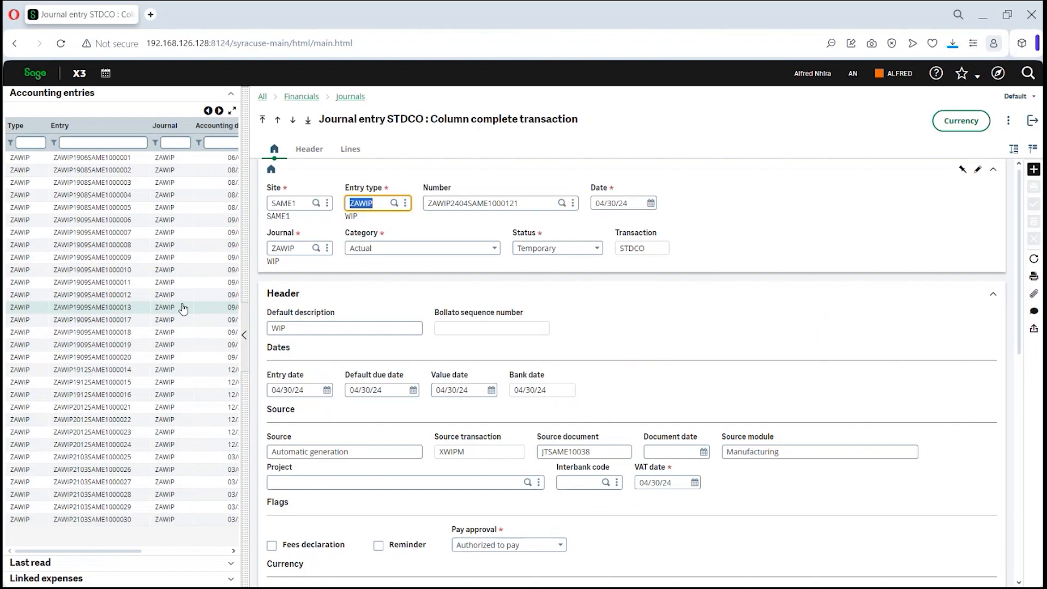
{"action": "left_click_drag", "start_coordinate": [113, 551], "coordinate": [147, 556]}
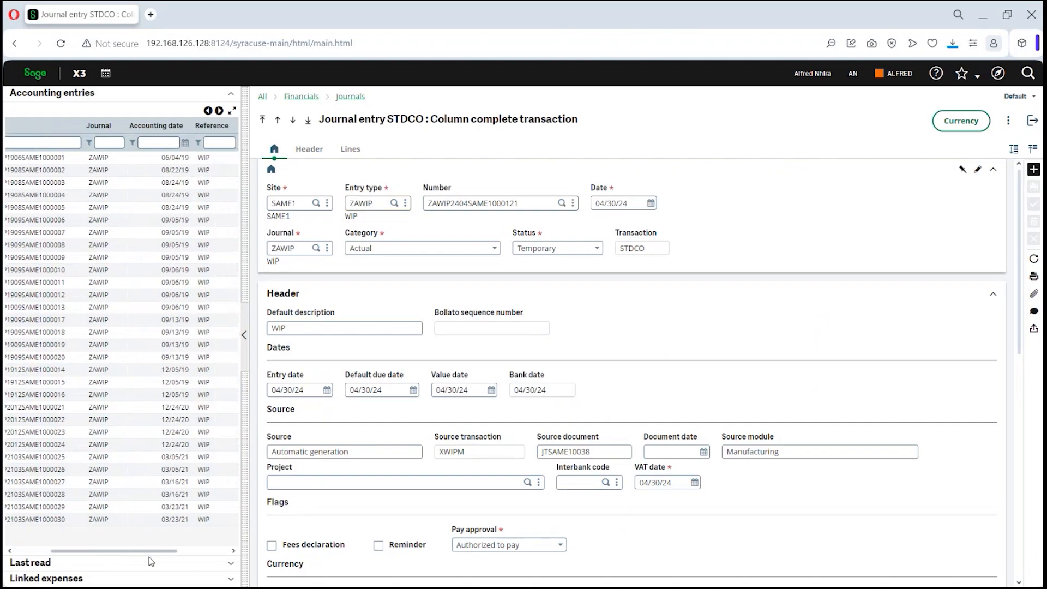
{"action": "left_click", "coordinate": [1010, 121]}
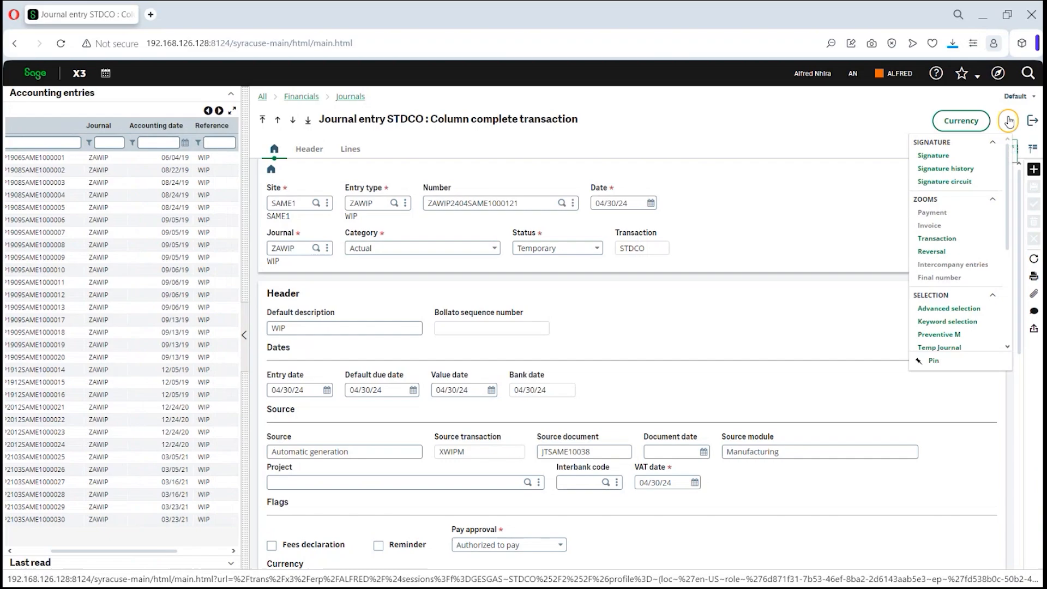
{"action": "left_click", "coordinate": [948, 335]}
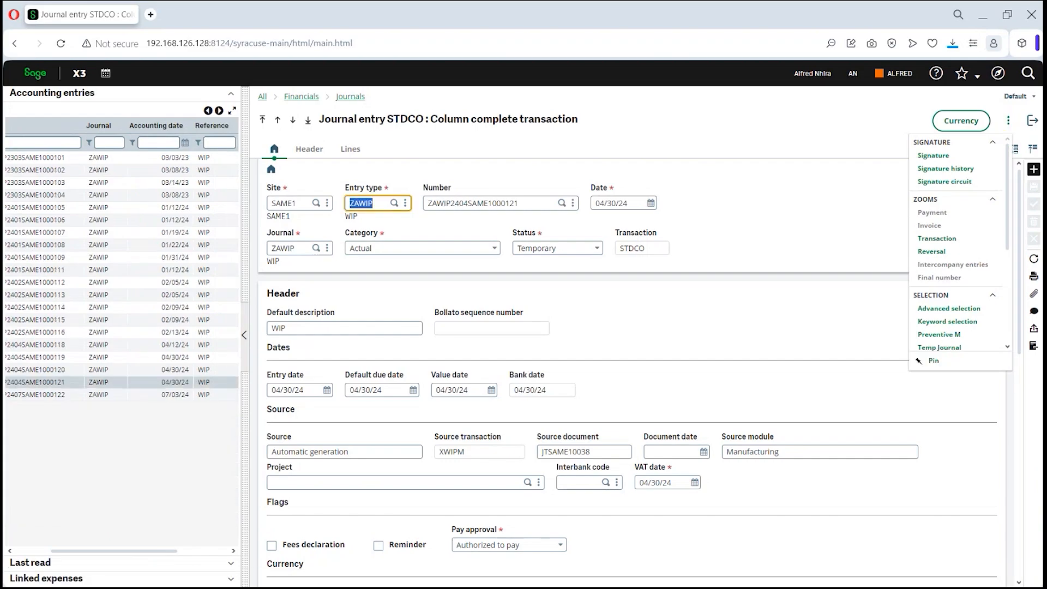
{"action": "left_click", "coordinate": [182, 395]}
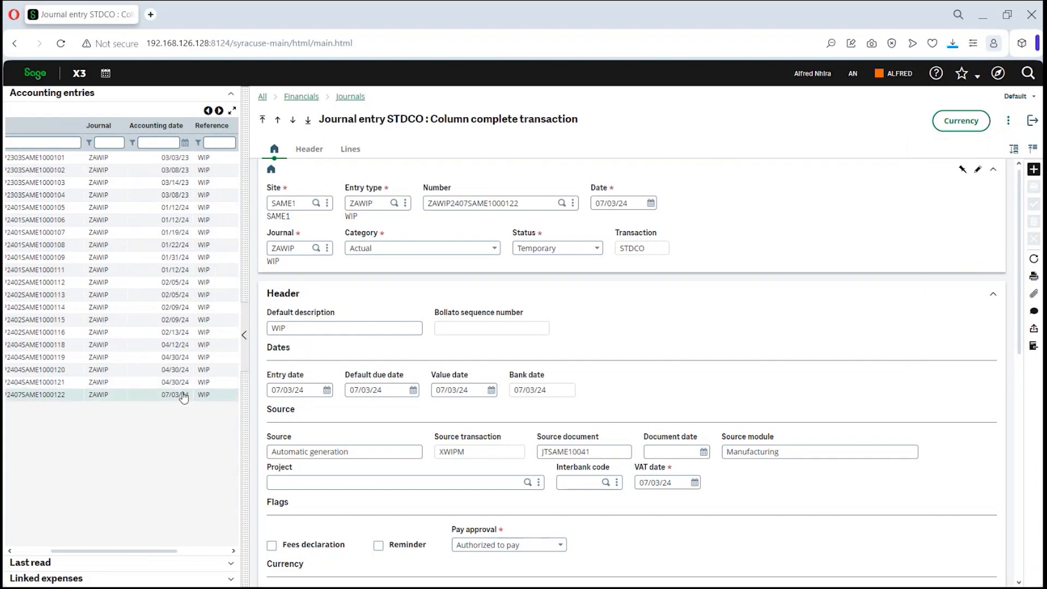
{"action": "left_click", "coordinate": [352, 150]}
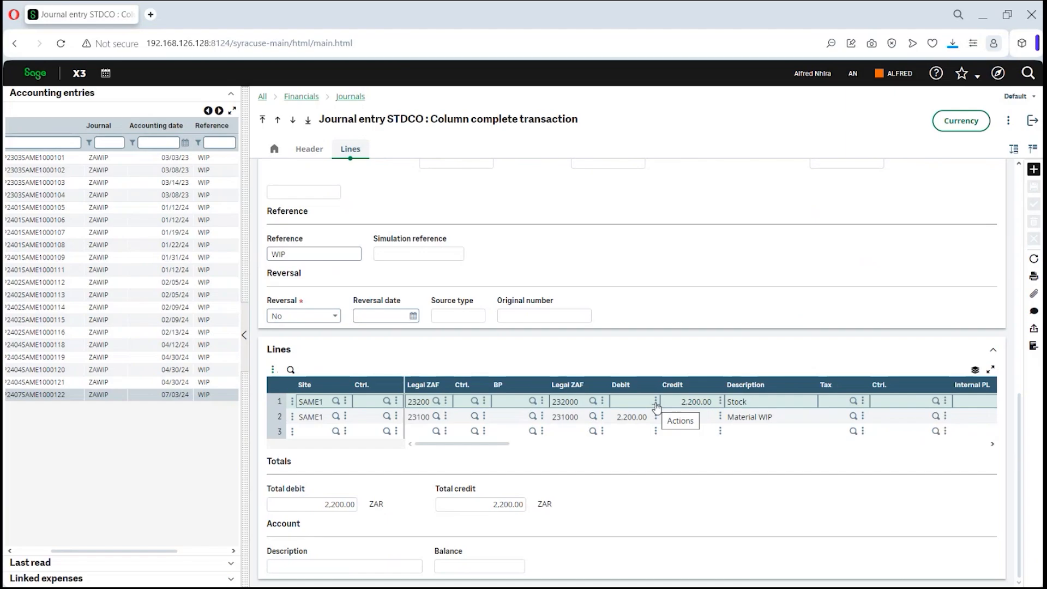
{"action": "left_click", "coordinate": [1025, 124]}
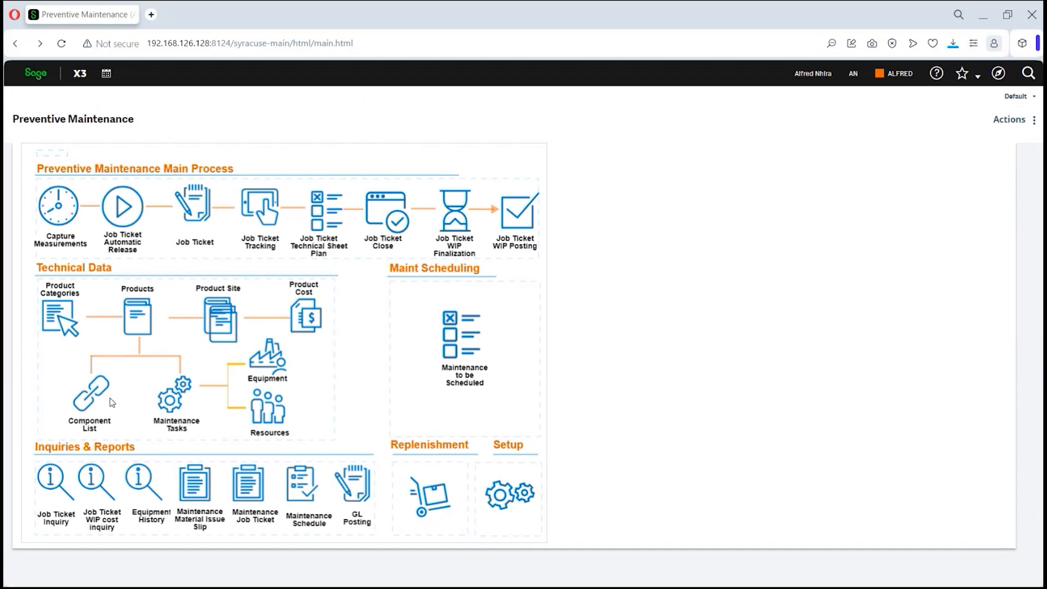
Open the Component List, view the Unplanned Maintenance entry's component line, select its parent product code UNPM-01, then exit
{"action": "left_click", "coordinate": [101, 400]}
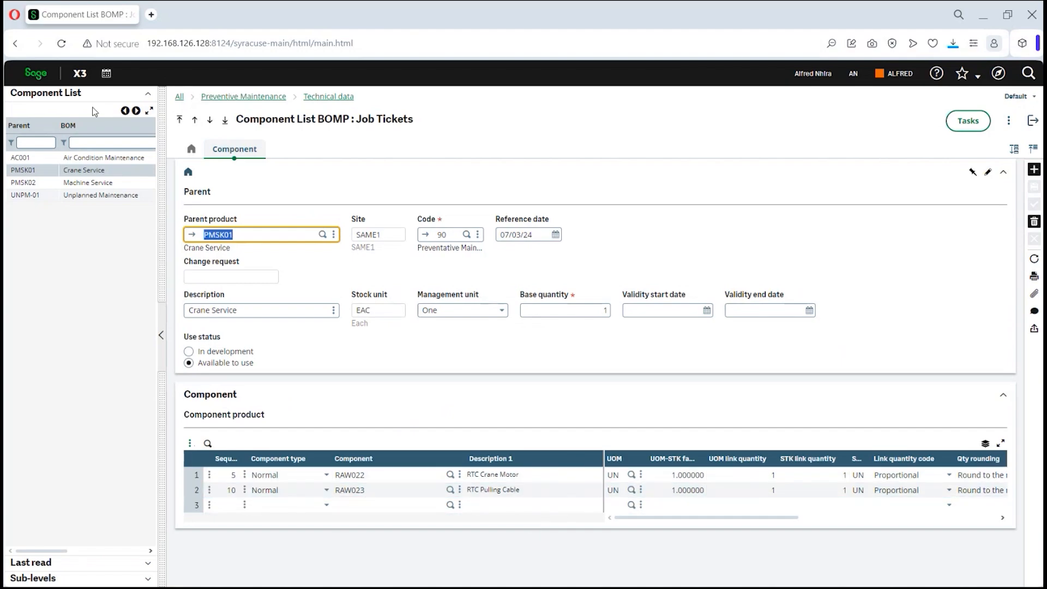
{"action": "left_click", "coordinate": [106, 197]}
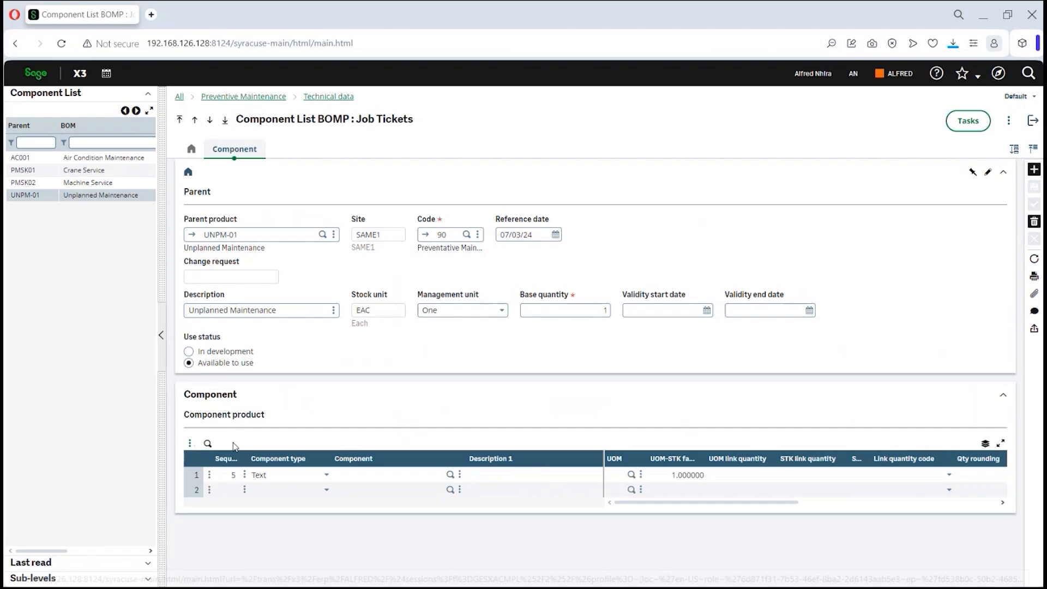
{"action": "left_click", "coordinate": [263, 488]}
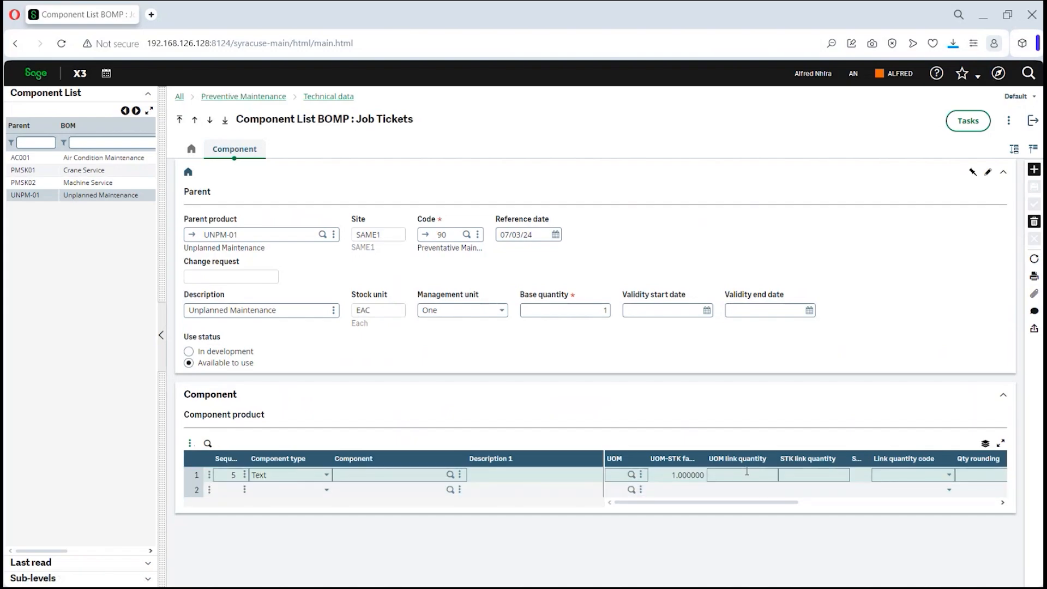
{"action": "left_click", "coordinate": [252, 235]}
{"action": "left_click_drag", "start_coordinate": [252, 235], "coordinate": [188, 238]}
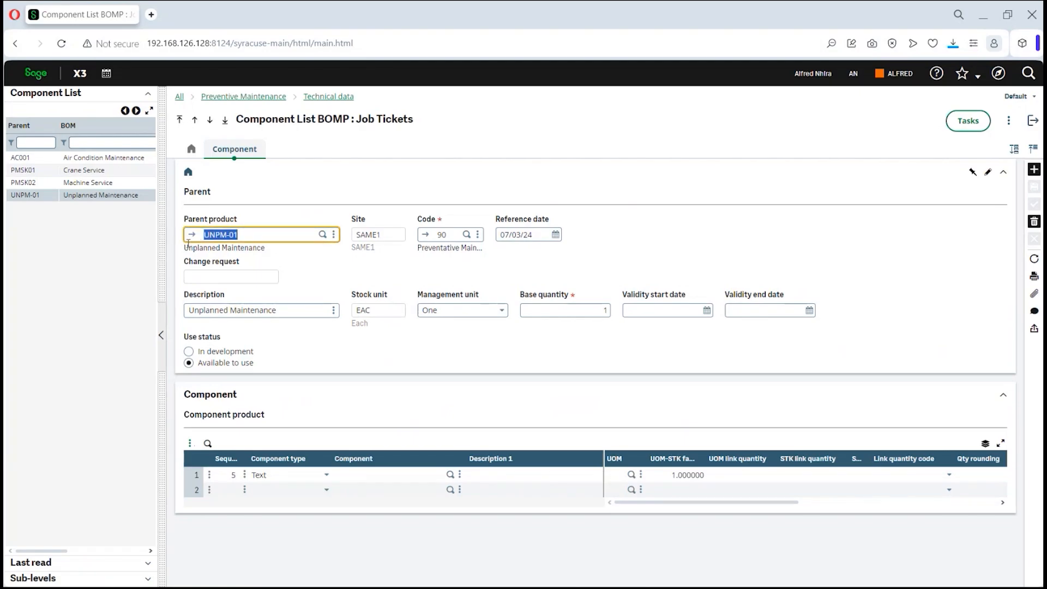
{"action": "left_click", "coordinate": [1032, 120]}
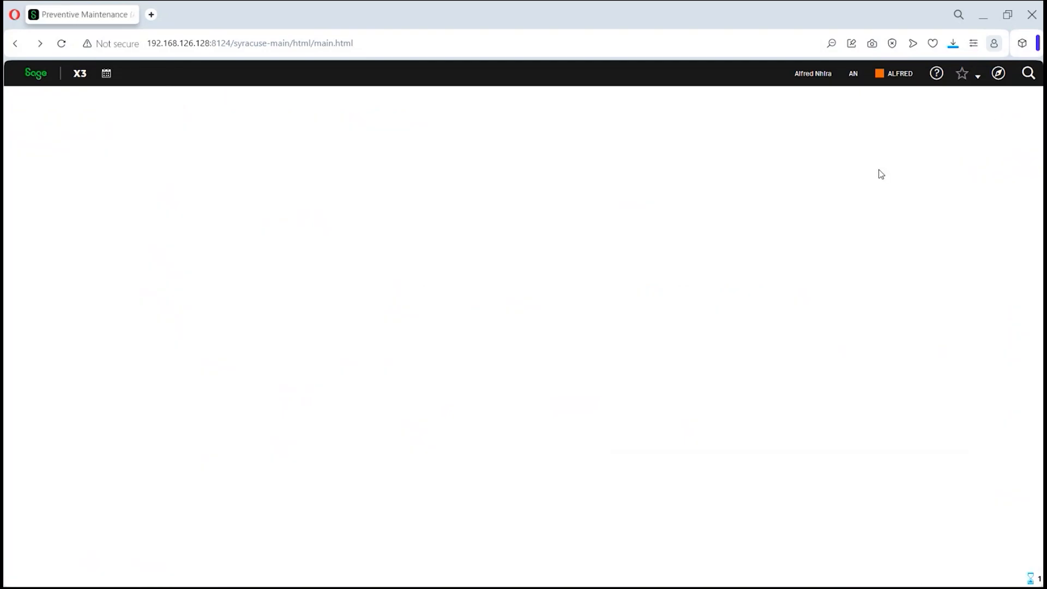
Start a new job ticket at site SAME1 and add product UNPM-01 with release quantity 1 and component code 90
{"action": "left_click", "coordinate": [197, 214]}
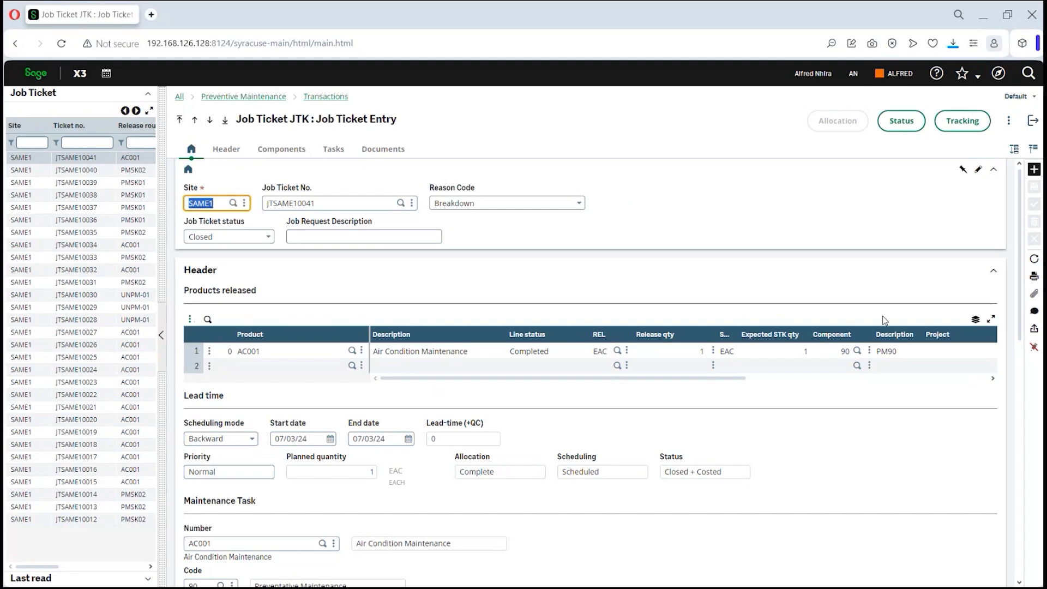
{"action": "left_click", "coordinate": [1034, 169]}
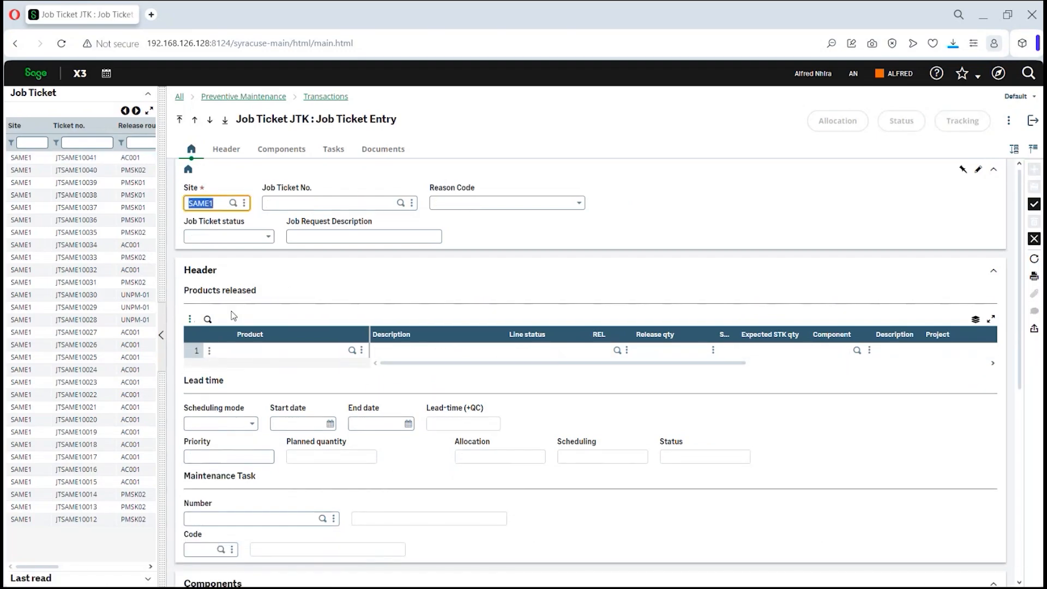
{"action": "left_click", "coordinate": [252, 351]}
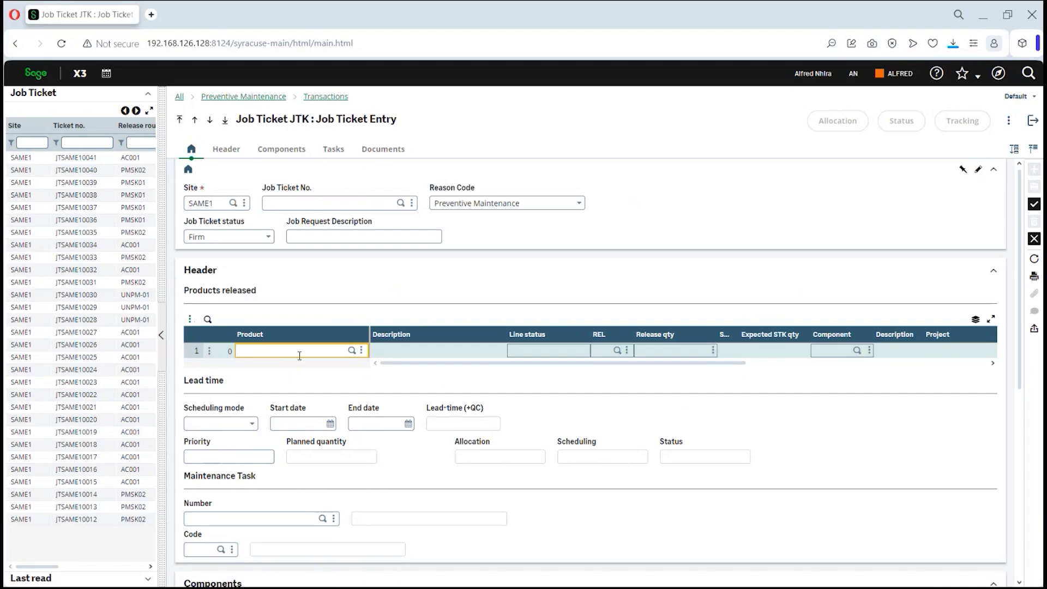
{"action": "type", "text": "UNPM-01"}
{"action": "key", "text": "Tab"}
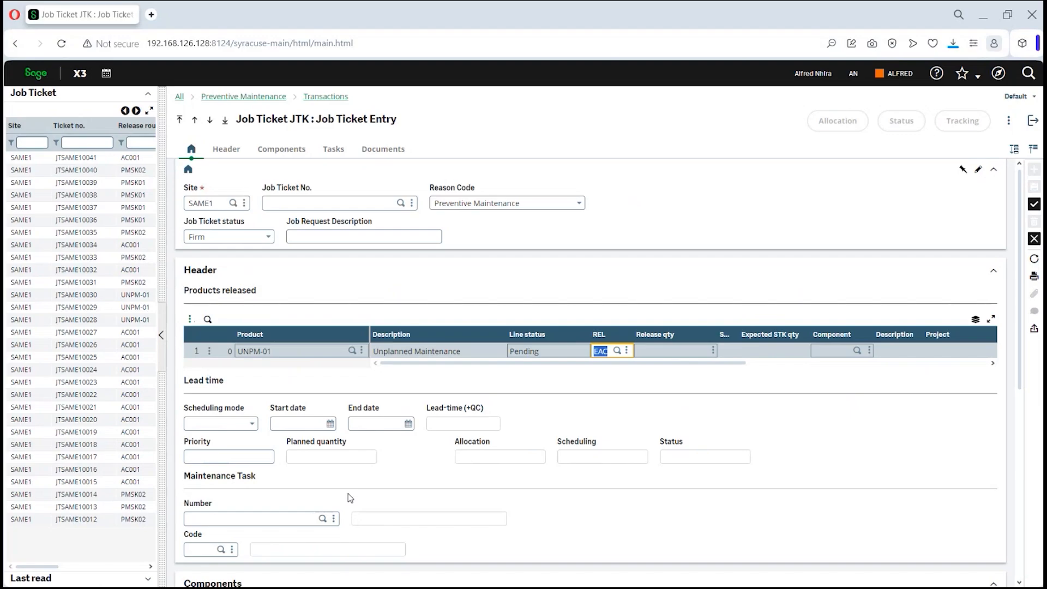
{"action": "key", "text": "Tab"}
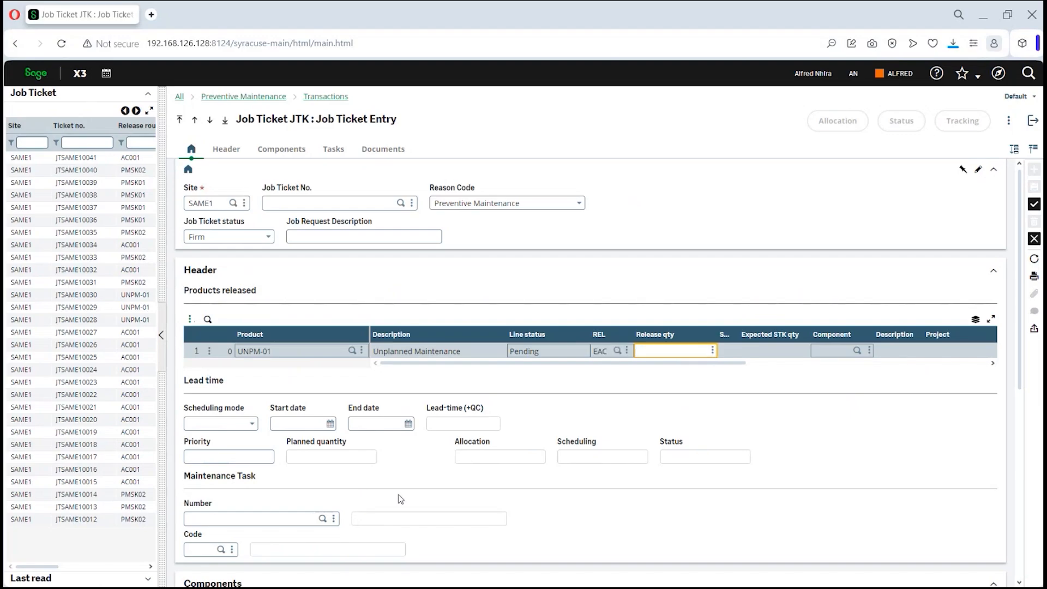
{"action": "type", "text": "1"}
{"action": "key", "text": "Tab"}
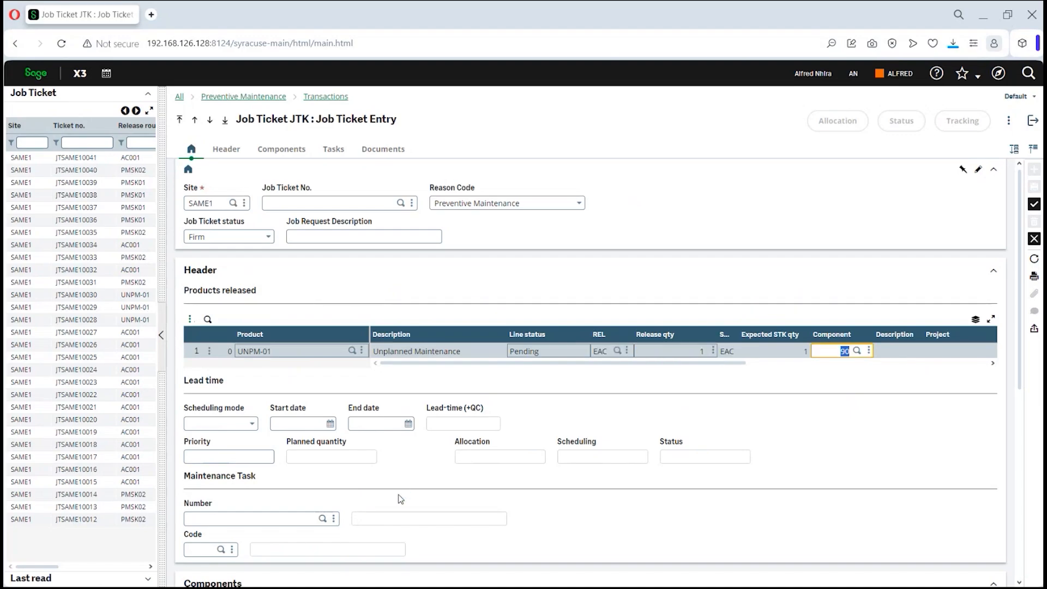
{"action": "key", "text": "Tab"}
{"action": "key", "text": "Tab"}
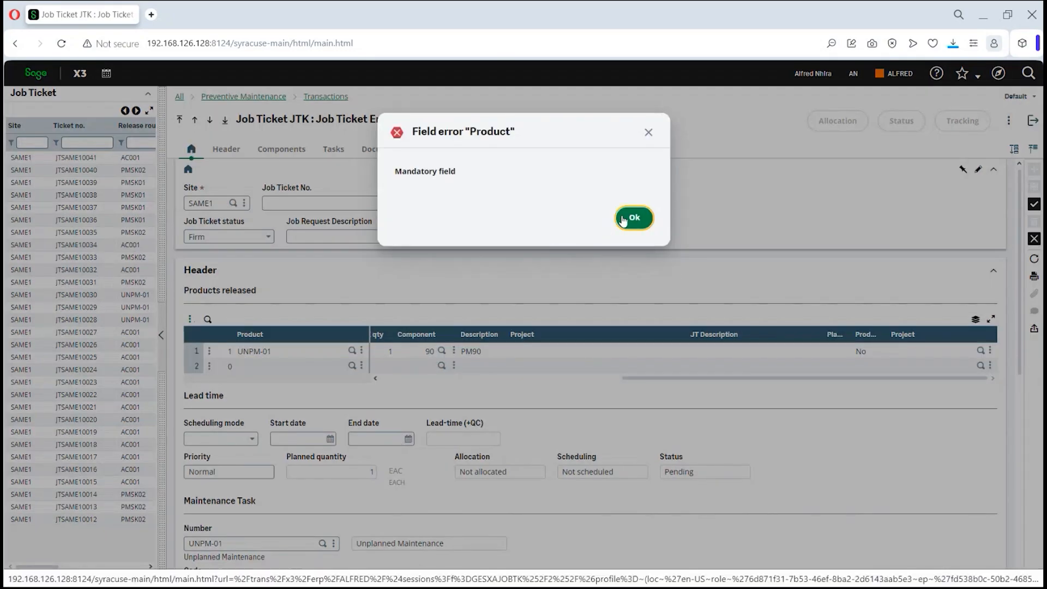
{"action": "left_click", "coordinate": [624, 219]}
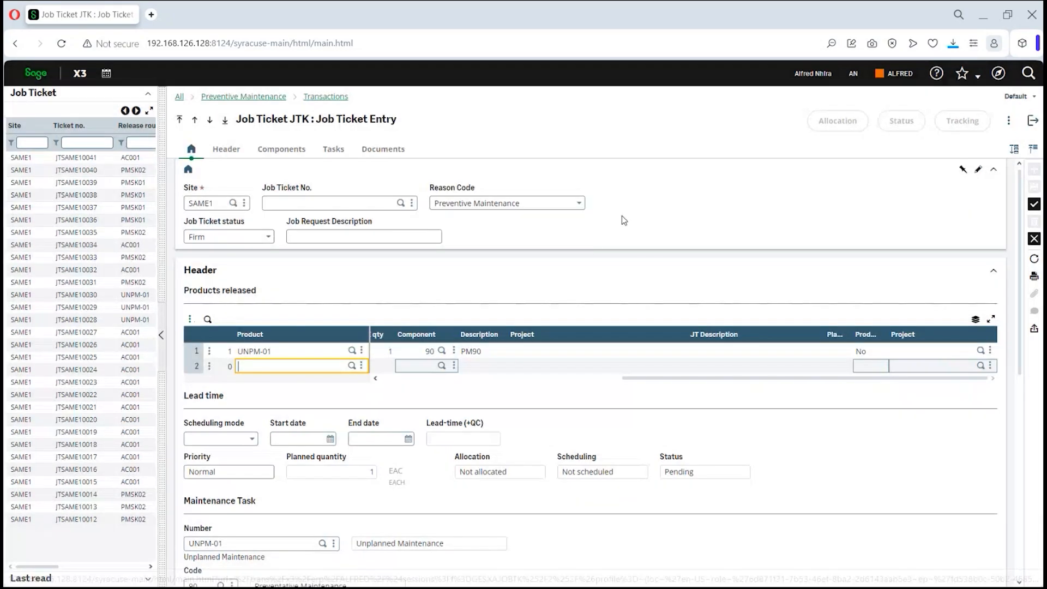
Set the job ticket's end date to today, 07/03/24, and create the ticket
{"action": "left_click", "coordinate": [380, 438]}
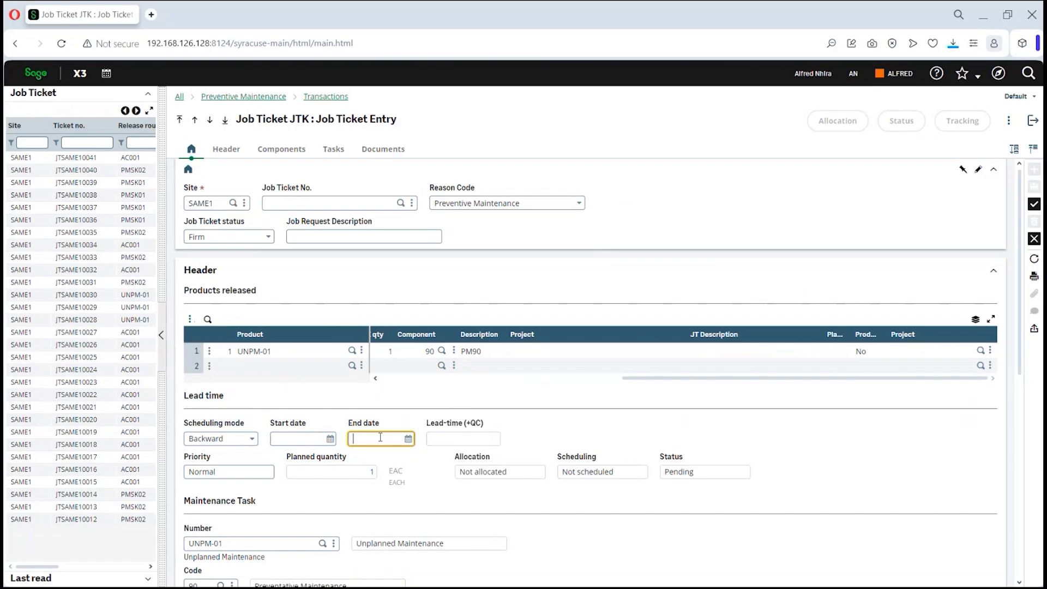
{"action": "left_click", "coordinate": [408, 439]}
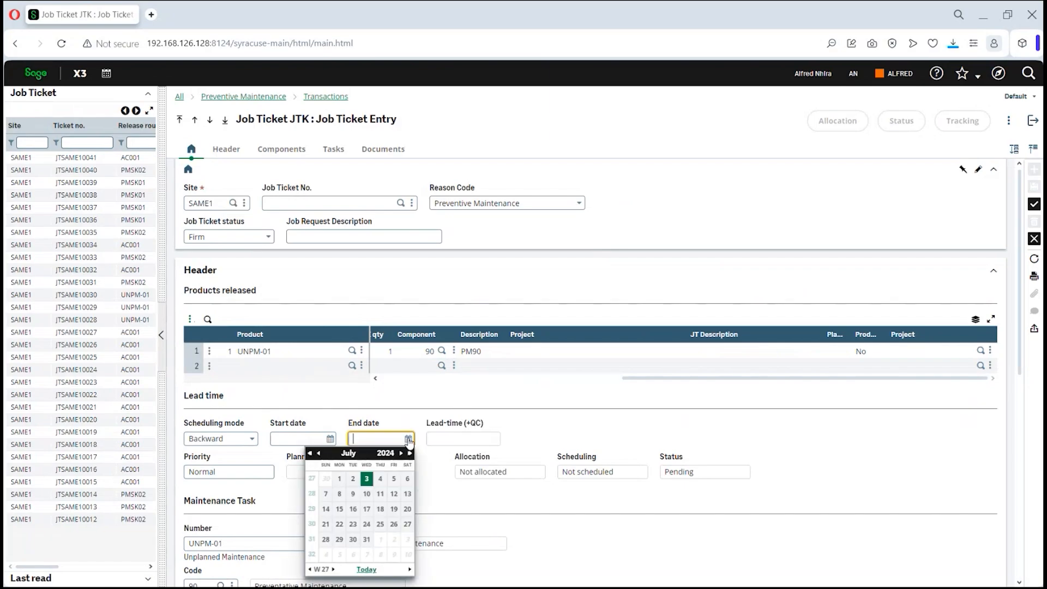
{"action": "left_click", "coordinate": [367, 570]}
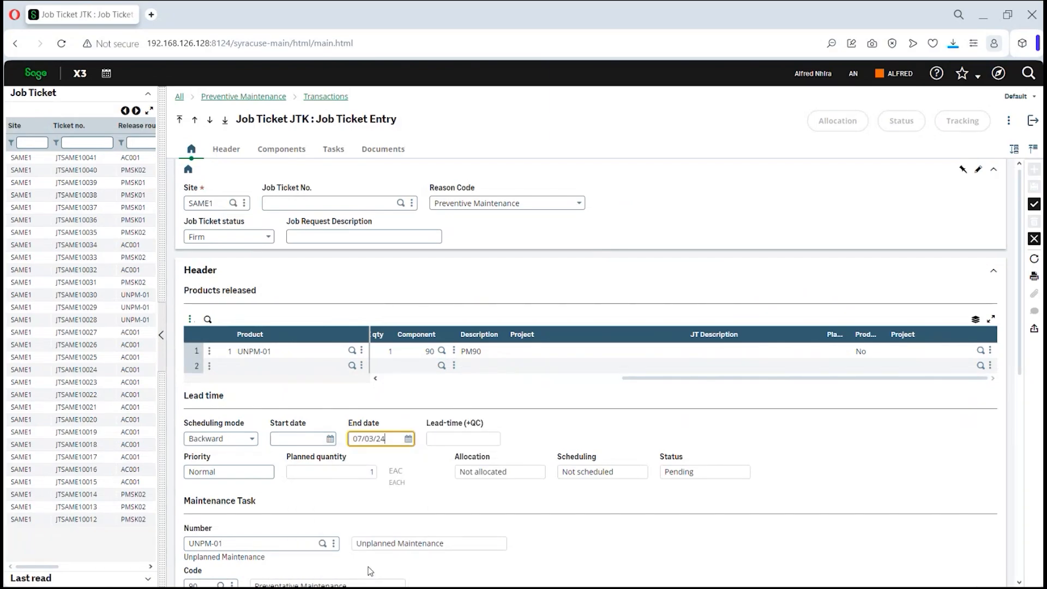
{"action": "scroll", "coordinate": [388, 532], "scroll_direction": "down", "scroll_amount": 5}
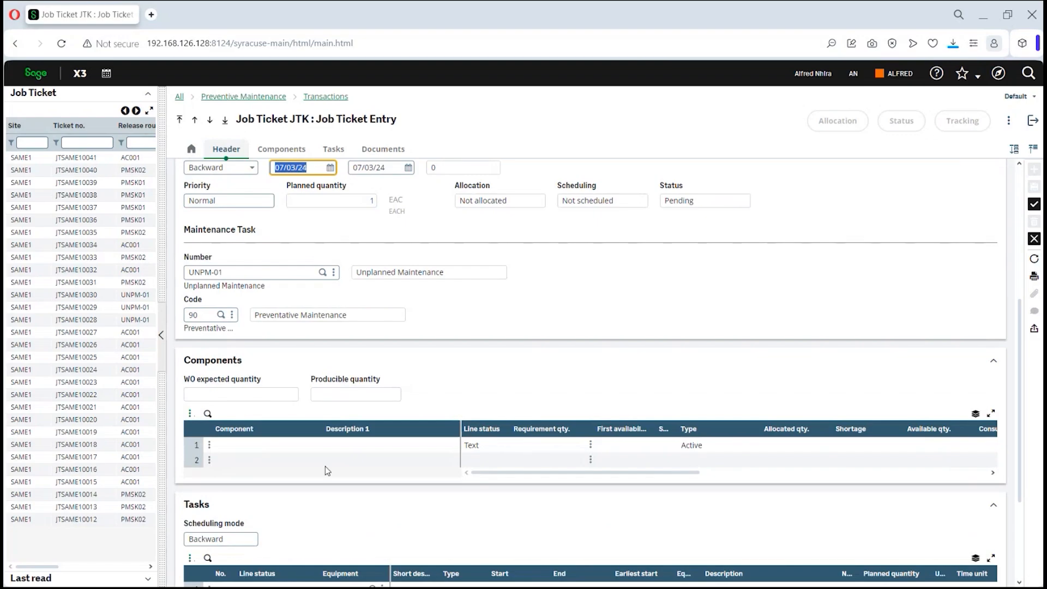
{"action": "left_click", "coordinate": [331, 446]}
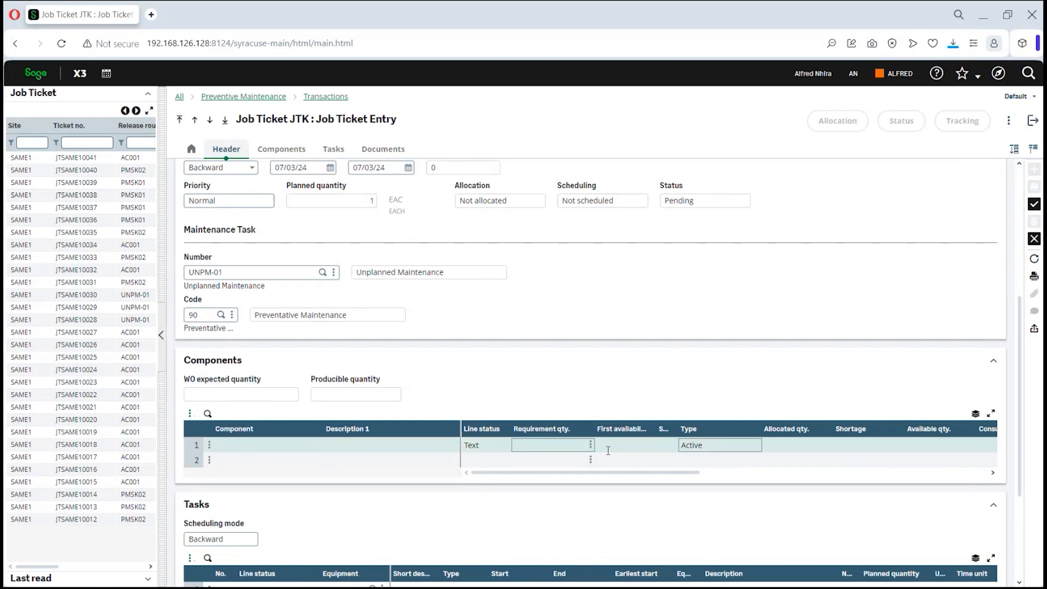
{"action": "left_click", "coordinate": [286, 459]}
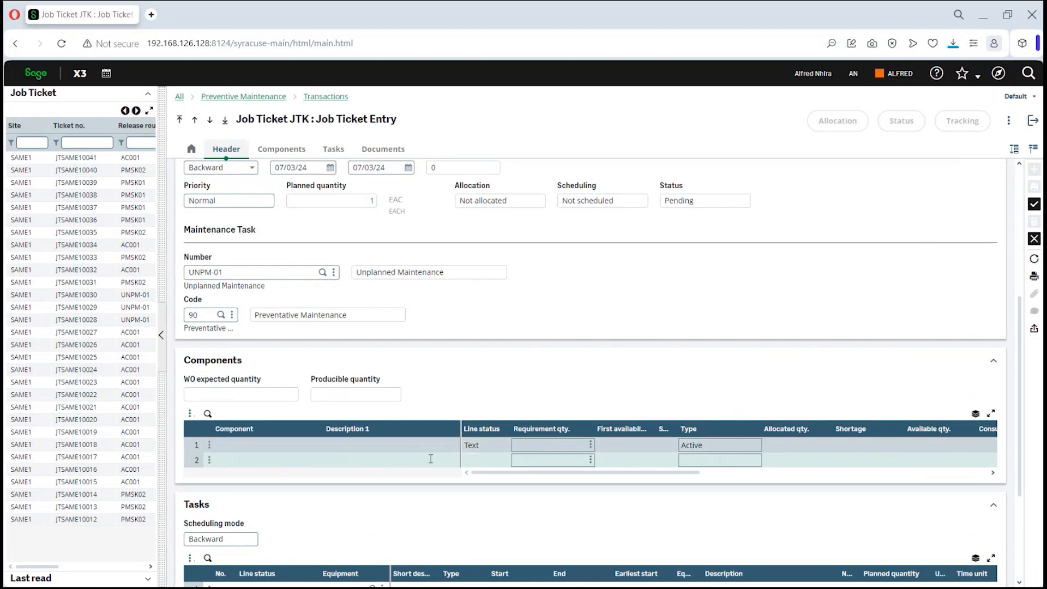
{"action": "left_click", "coordinate": [1033, 205]}
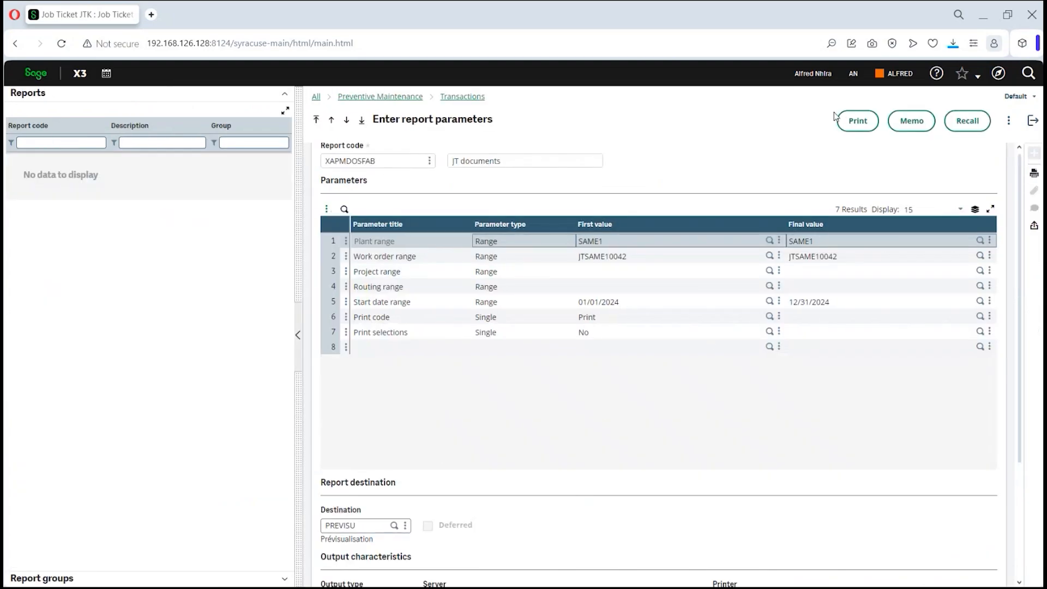
Print the new ticket's JT documents, then leave the cost log and JT cost detail report and refresh the ticket list
{"action": "left_click", "coordinate": [858, 120]}
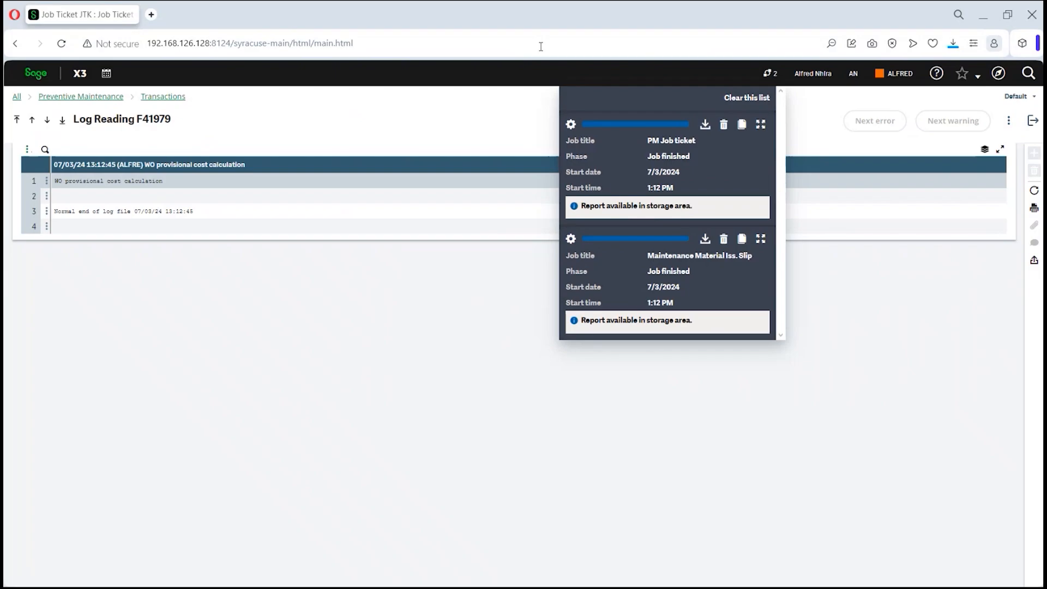
{"action": "left_click", "coordinate": [1033, 120]}
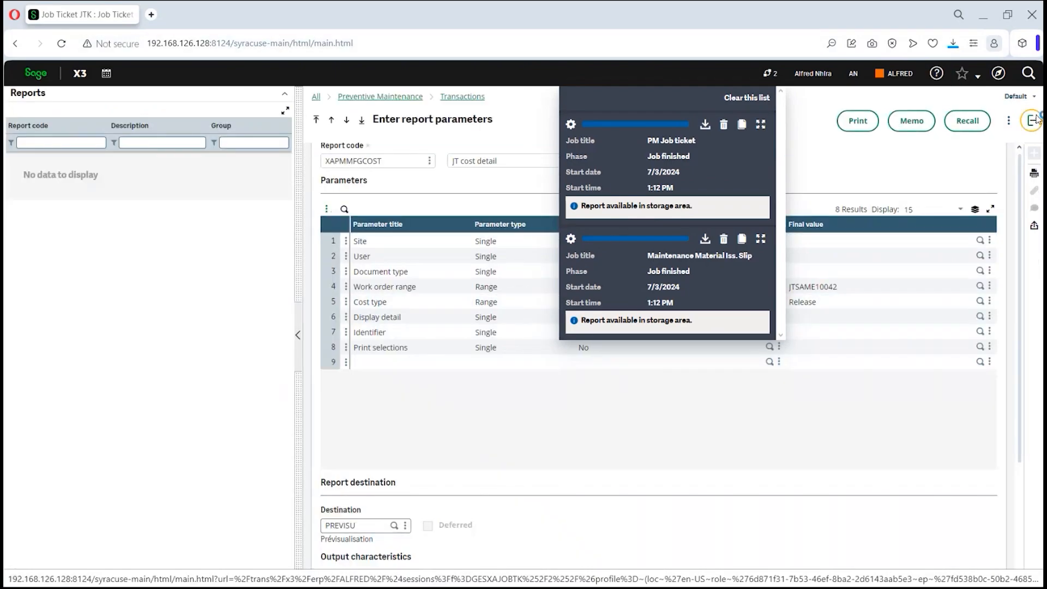
{"action": "left_click", "coordinate": [1035, 121]}
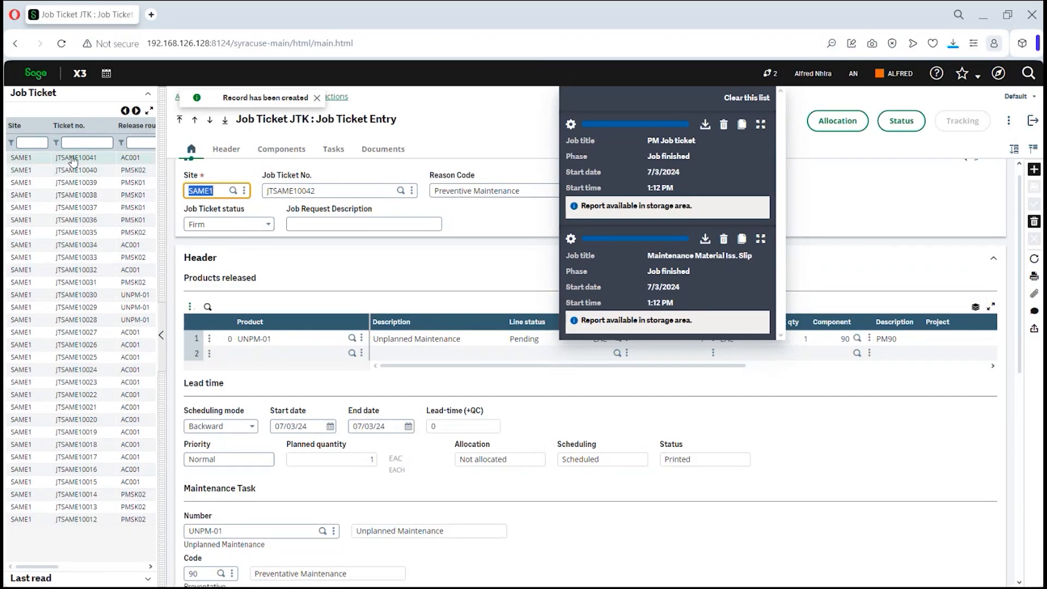
{"action": "left_click", "coordinate": [1032, 259]}
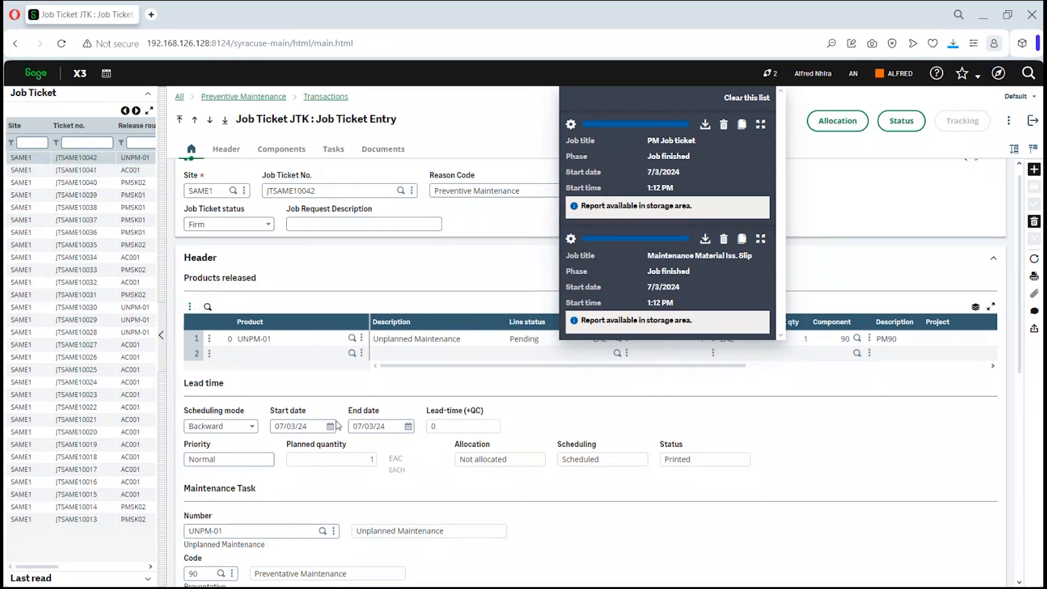
Start adding an unexpected material on the second component line of the new UNPM-01 job ticket
{"action": "scroll", "coordinate": [366, 469], "scroll_direction": "down", "scroll_amount": 1}
{"action": "scroll", "coordinate": [363, 436], "scroll_direction": "down", "scroll_amount": 5}
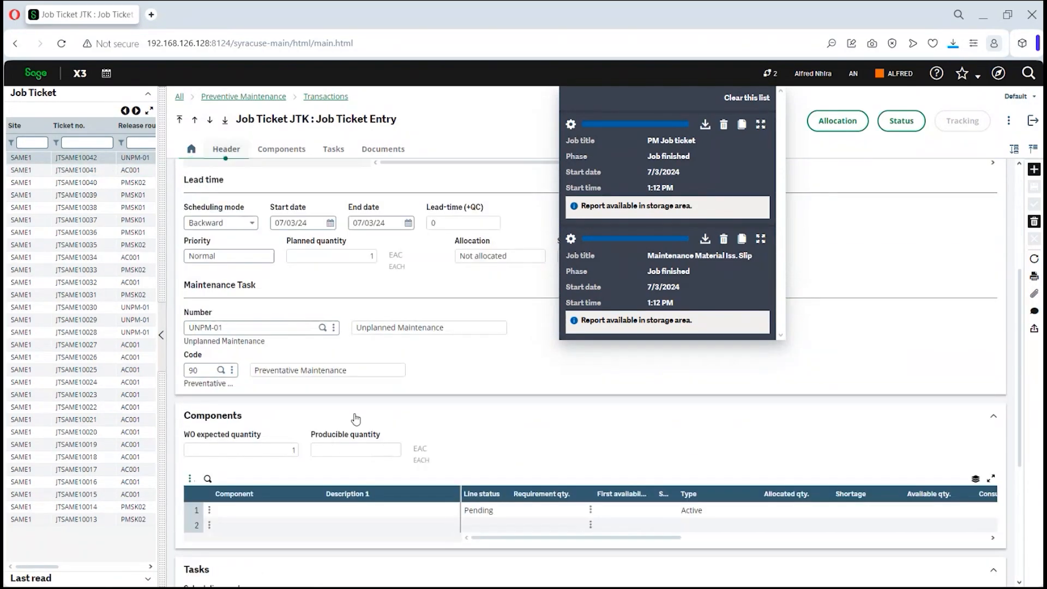
{"action": "scroll", "coordinate": [356, 418], "scroll_direction": "down", "scroll_amount": 3}
{"action": "left_click", "coordinate": [210, 312]}
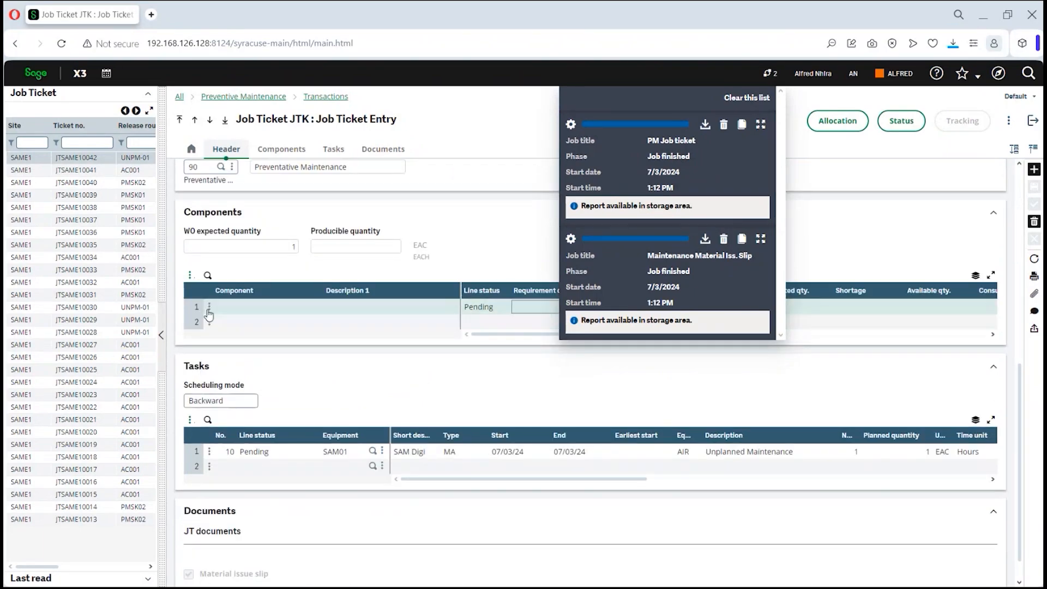
{"action": "left_click", "coordinate": [211, 312]}
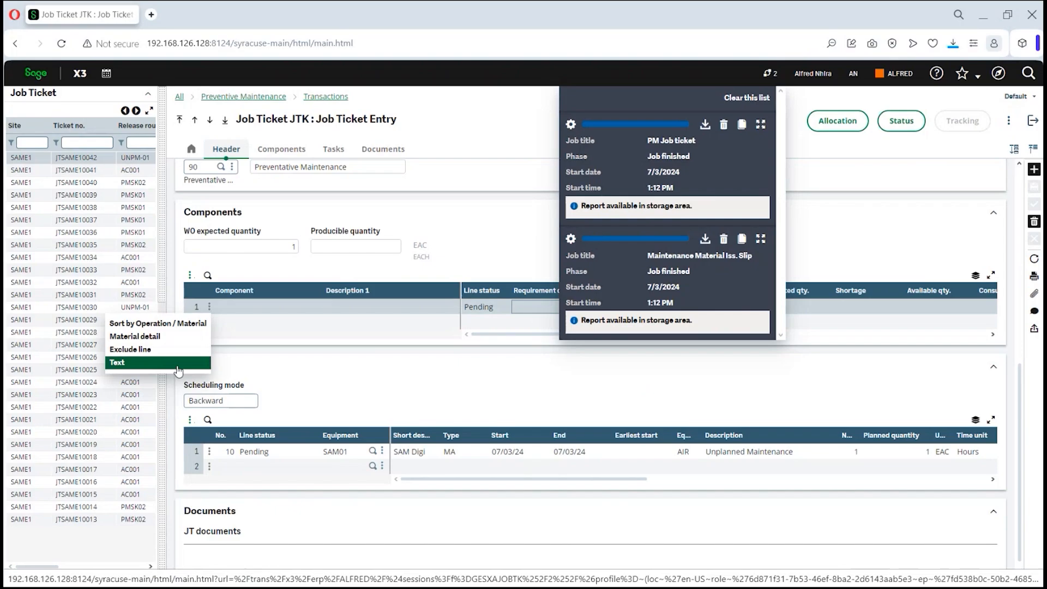
{"action": "left_click", "coordinate": [218, 327]}
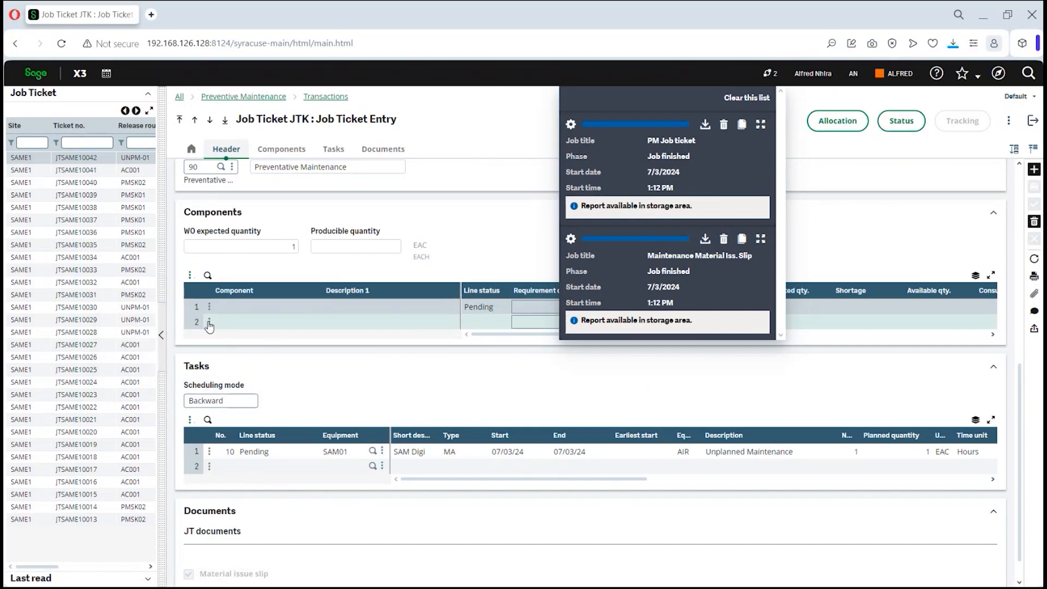
{"action": "left_click", "coordinate": [209, 324]}
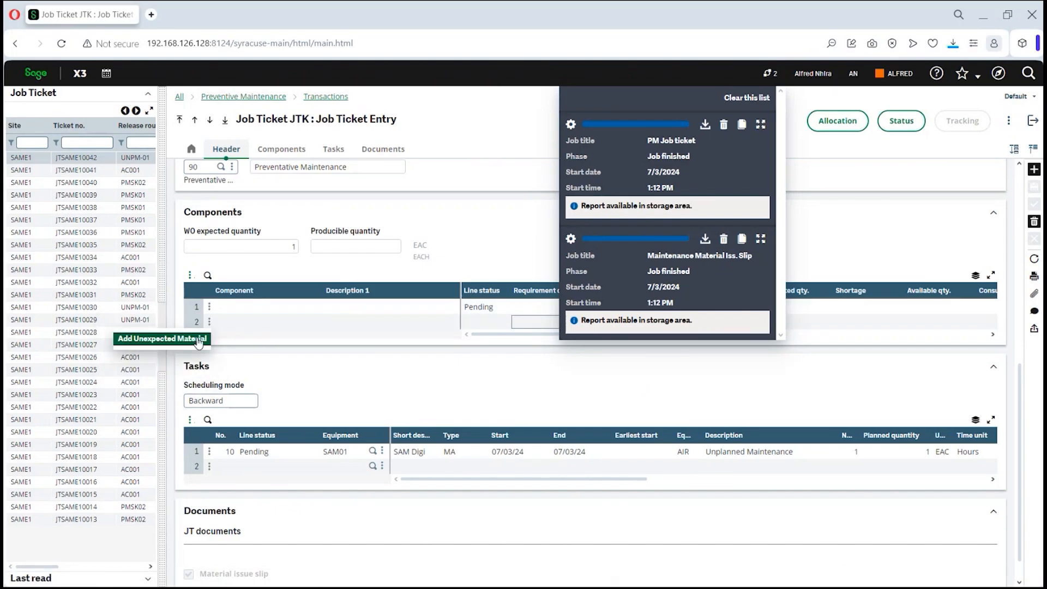
{"action": "left_click", "coordinate": [194, 341]}
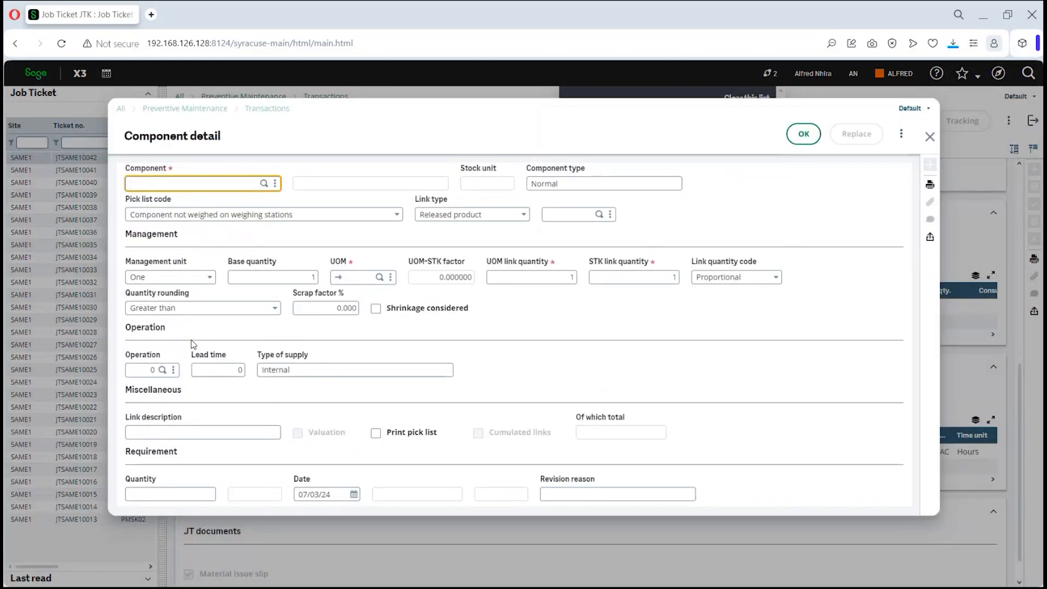
Browse the product list, then add component RAW023 with unit UN and a UOM link quantity of 1 to the ticket
{"action": "left_click", "coordinate": [264, 183]}
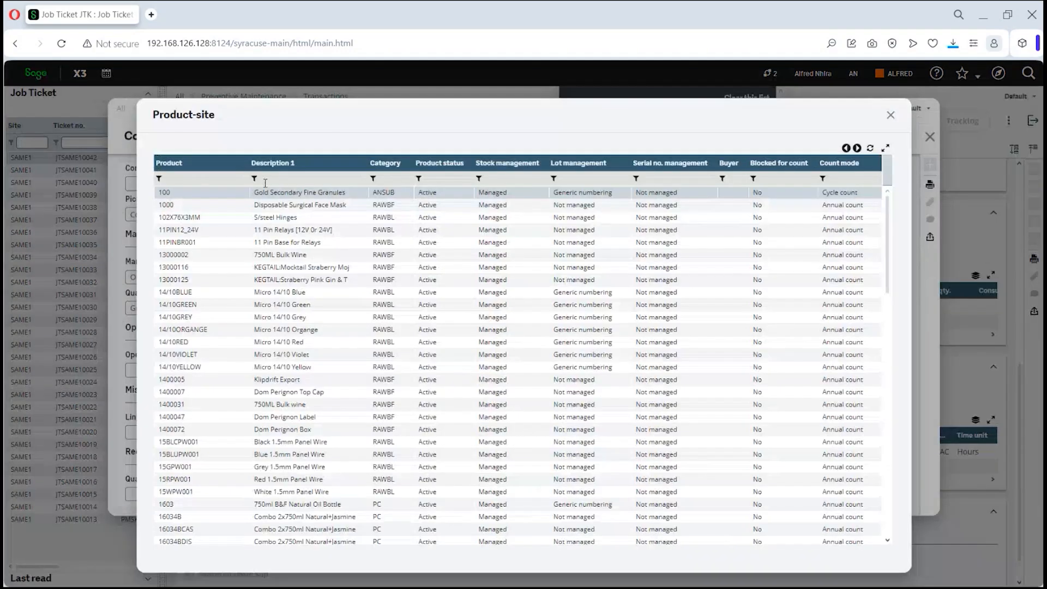
{"action": "scroll", "coordinate": [258, 460], "scroll_direction": "down", "scroll_amount": 1}
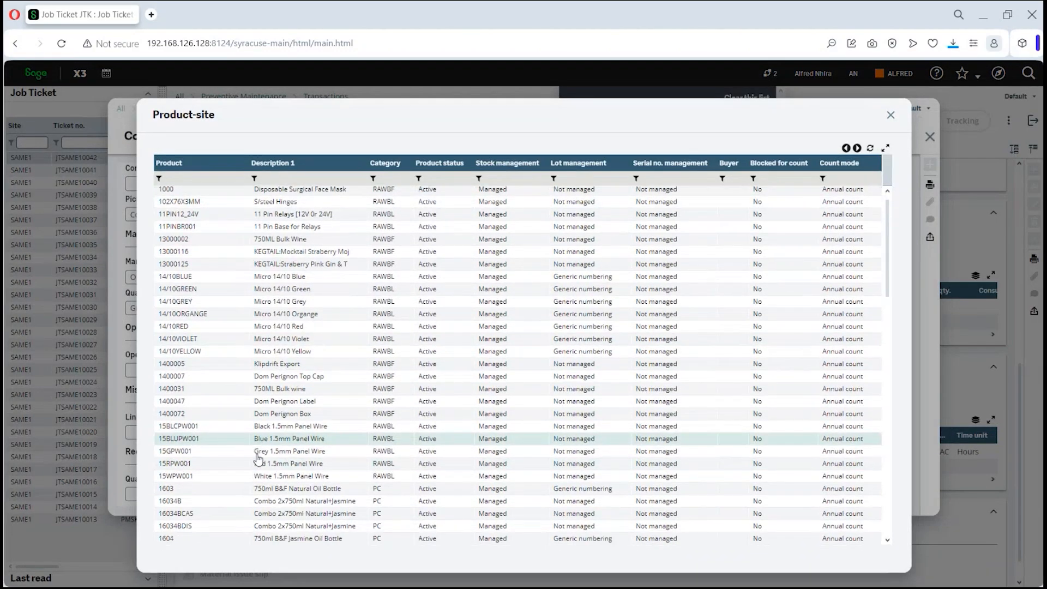
{"action": "scroll", "coordinate": [259, 460], "scroll_direction": "down", "scroll_amount": 2}
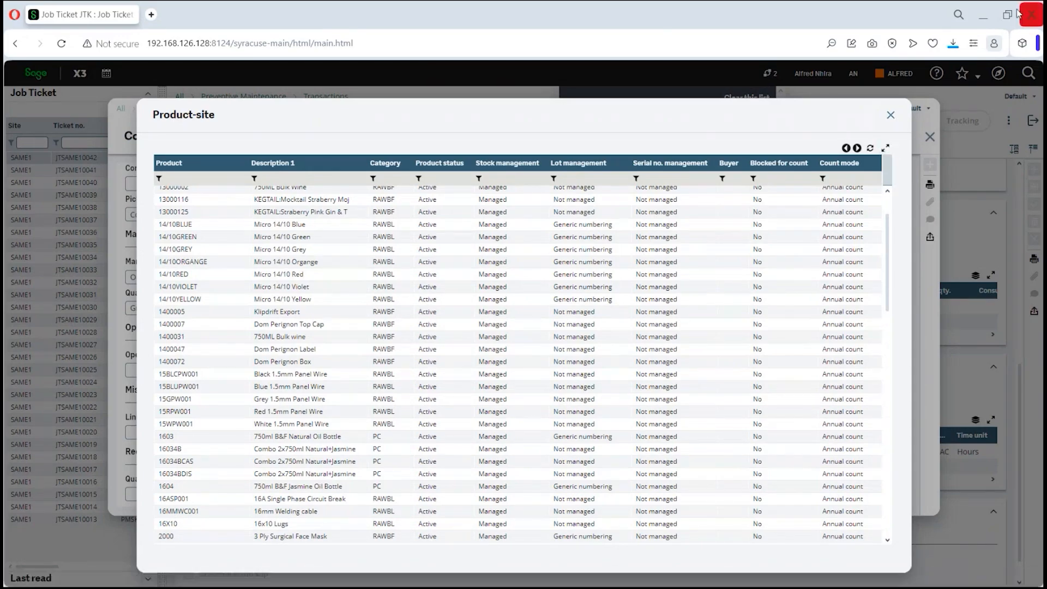
{"action": "left_click", "coordinate": [891, 116]}
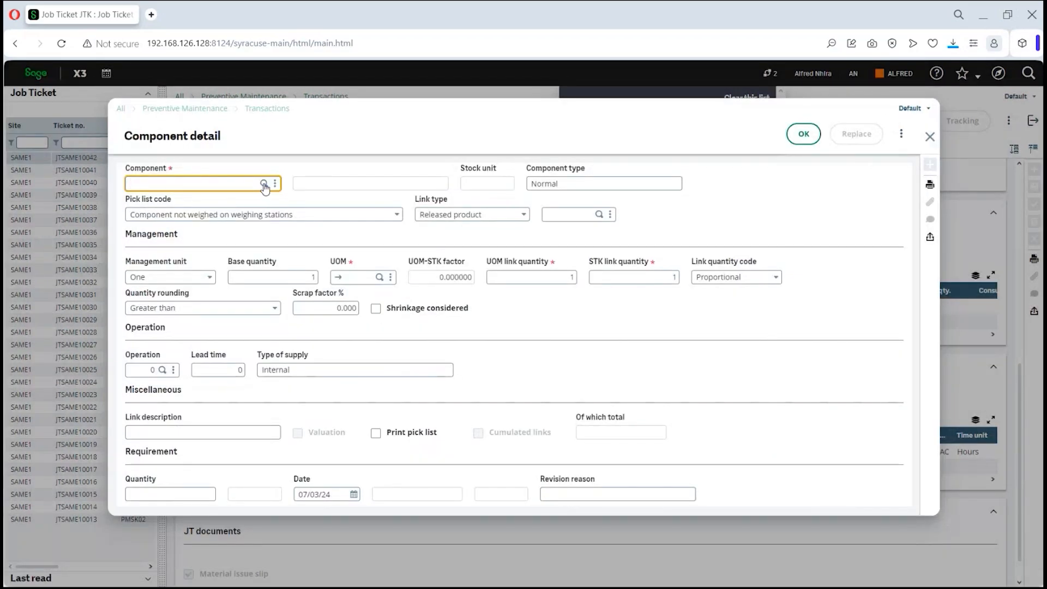
{"action": "type", "text": "RAW023"}
{"action": "key", "text": "Tab"}
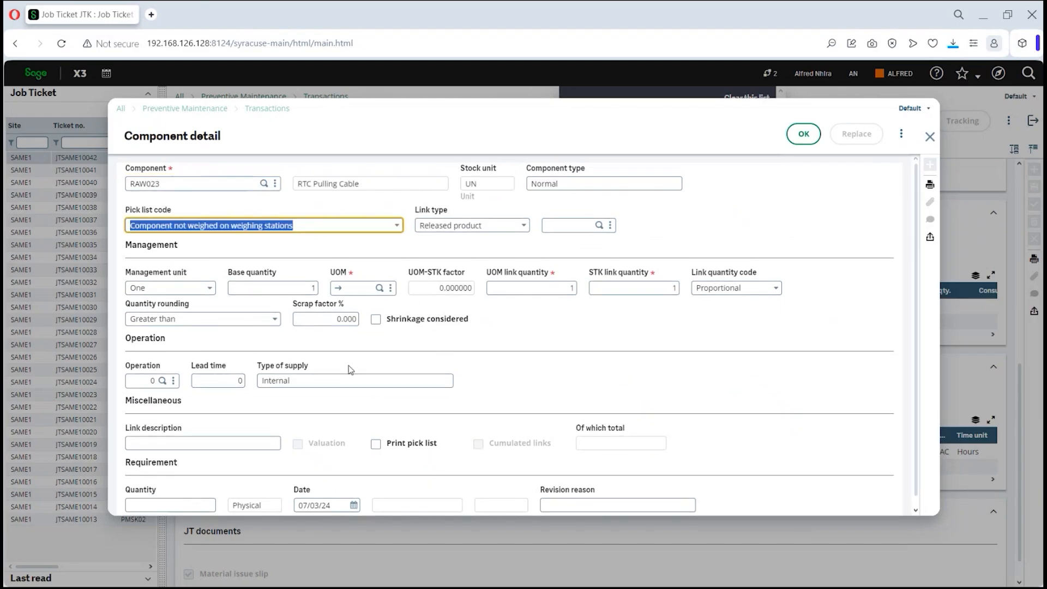
{"action": "left_click", "coordinate": [365, 288]}
{"action": "key", "text": "Tab"}
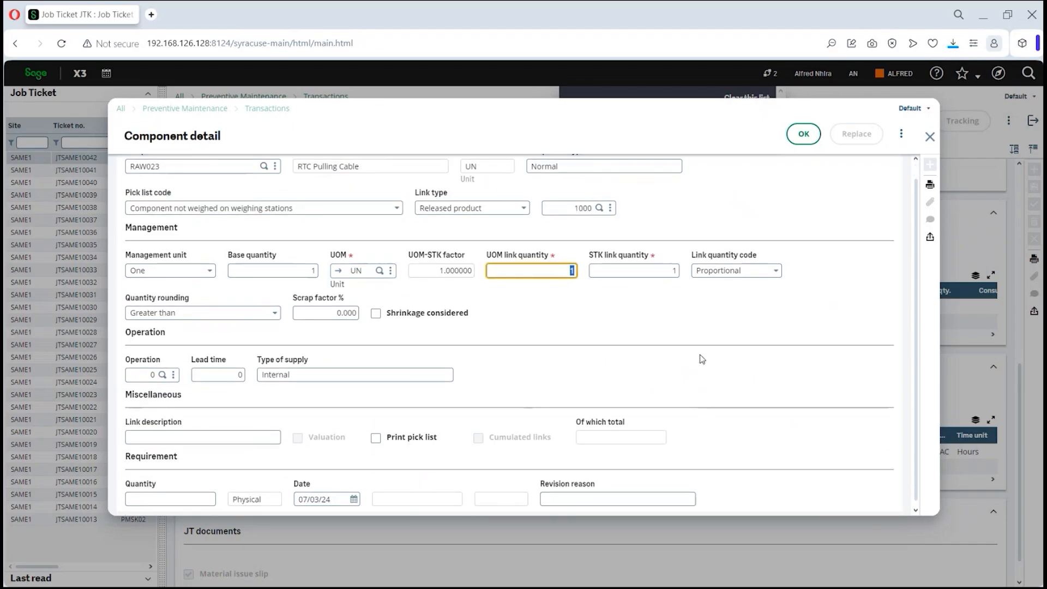
{"action": "left_click", "coordinate": [804, 134]}
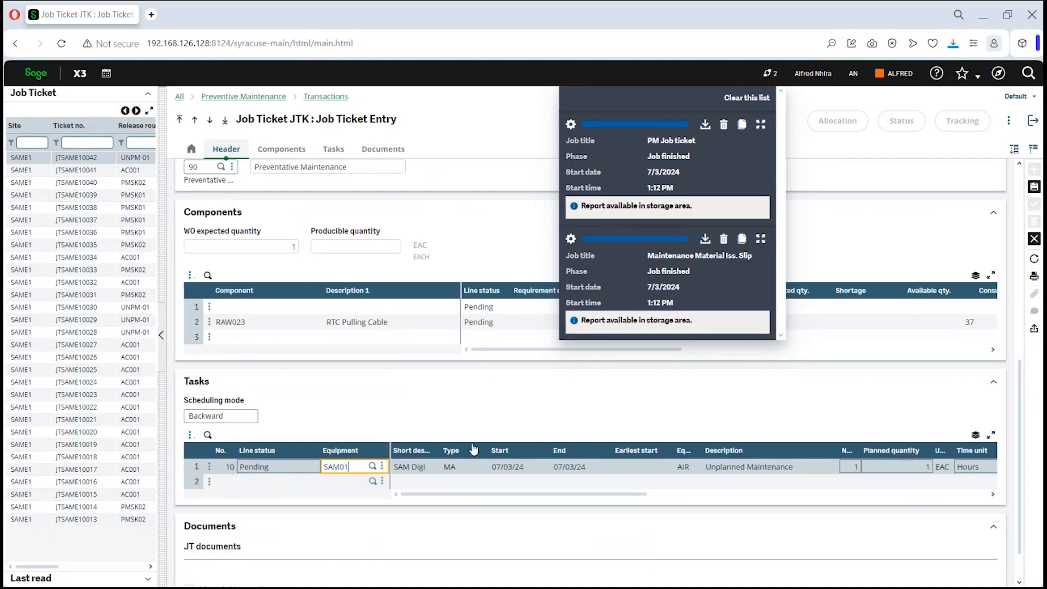
{"action": "left_click", "coordinate": [209, 337]}
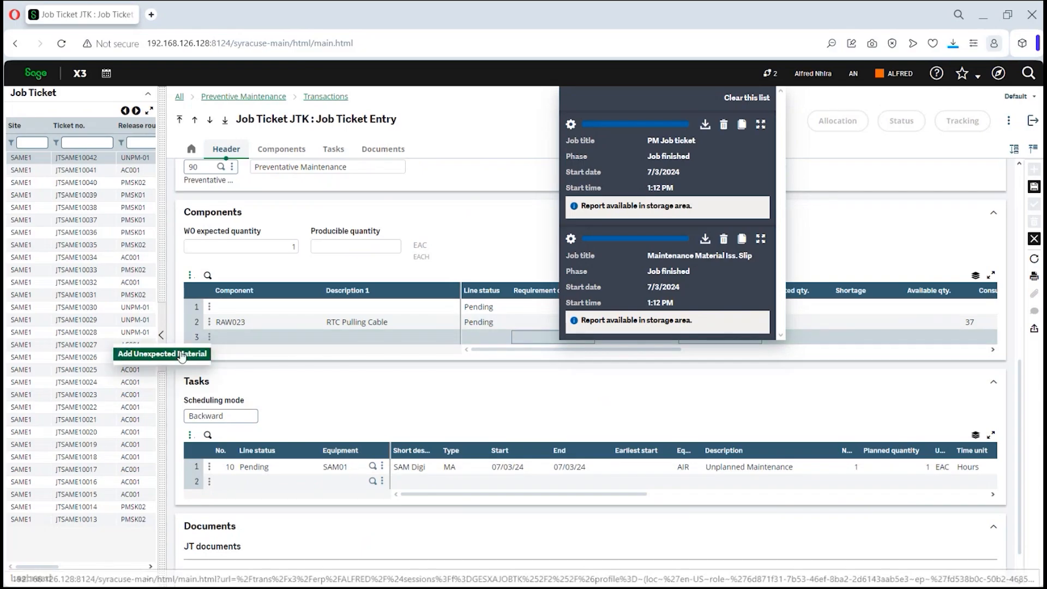
{"action": "left_click", "coordinate": [182, 355]}
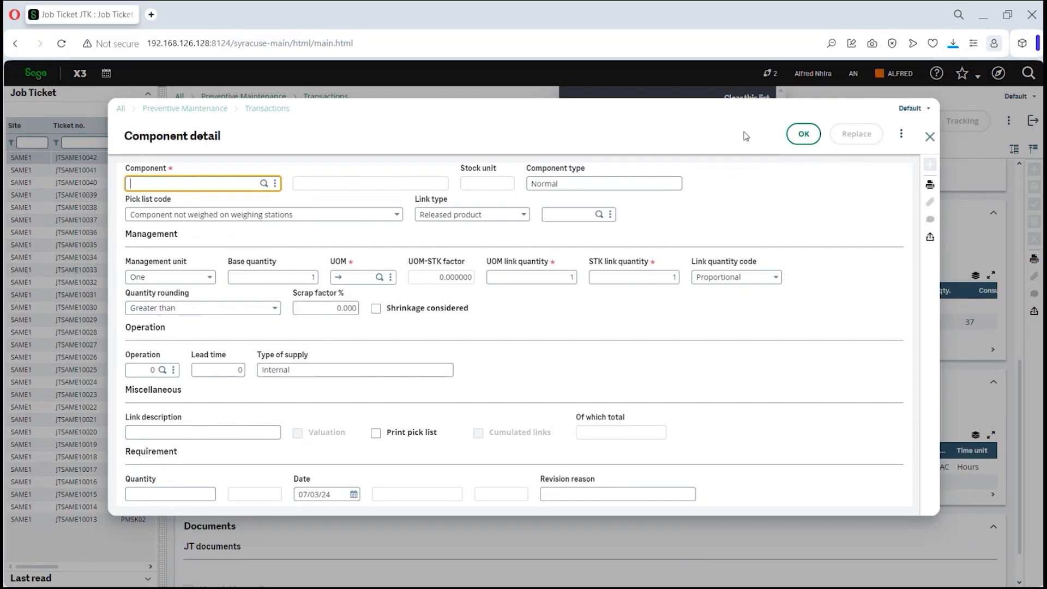
{"action": "left_click", "coordinate": [930, 141]}
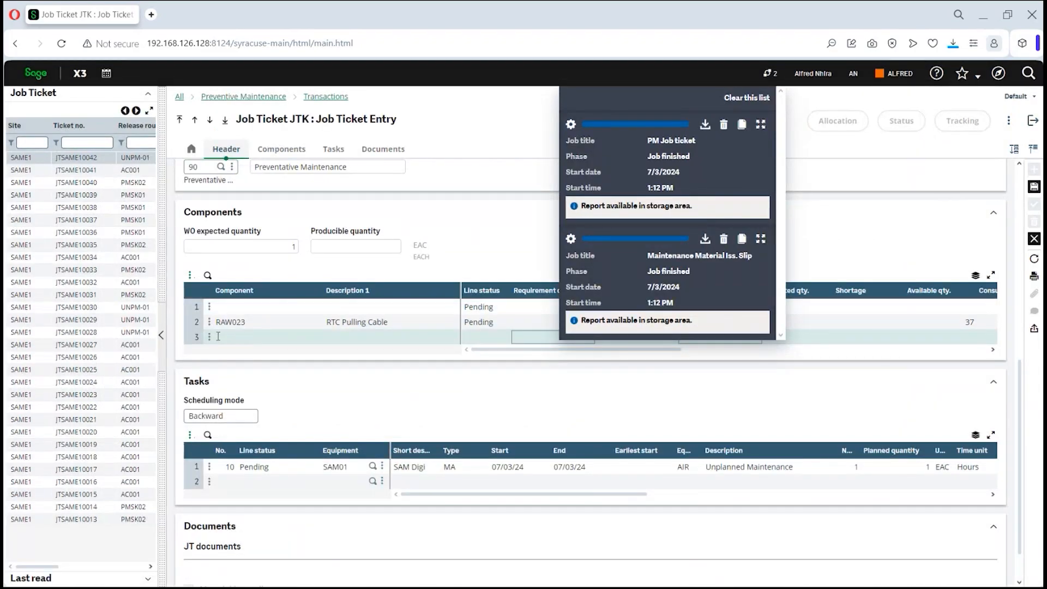
Exclude the RAW023 component line and cancel the pending changes to the job ticket
{"action": "left_click", "coordinate": [210, 324]}
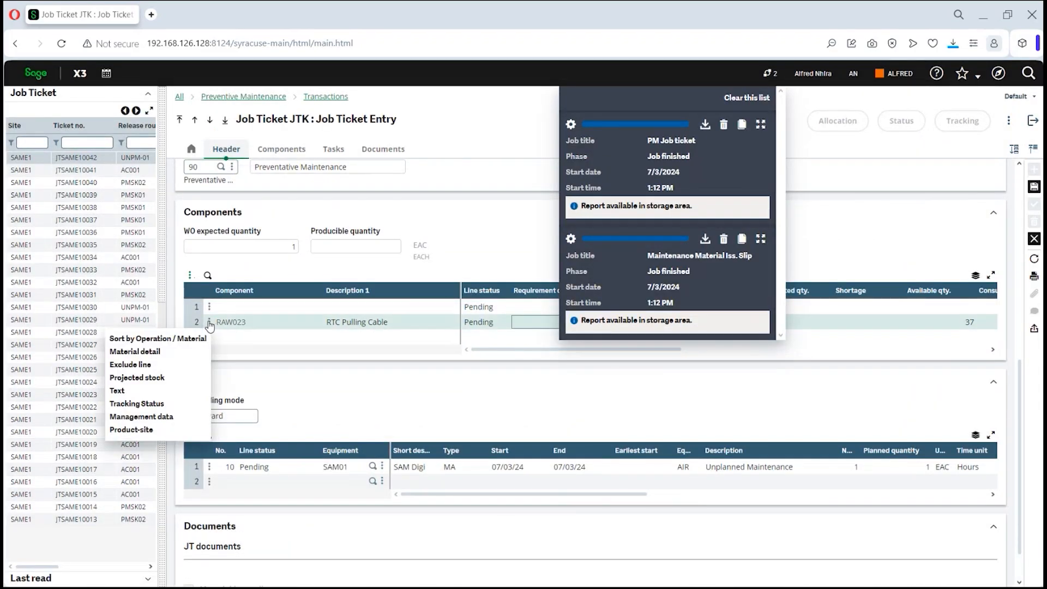
{"action": "left_click", "coordinate": [139, 365]}
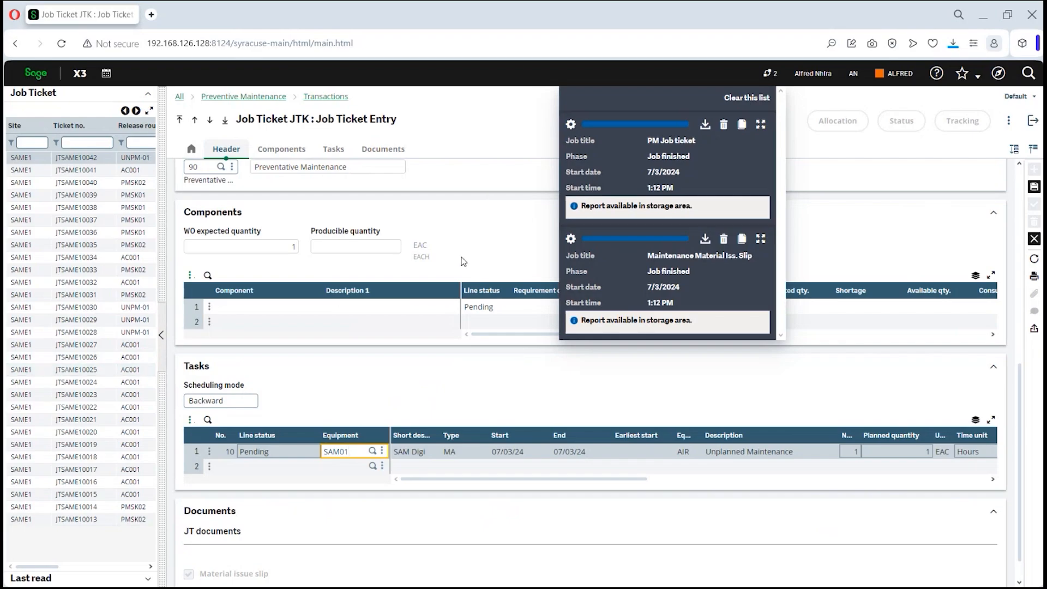
{"action": "left_click", "coordinate": [460, 175]}
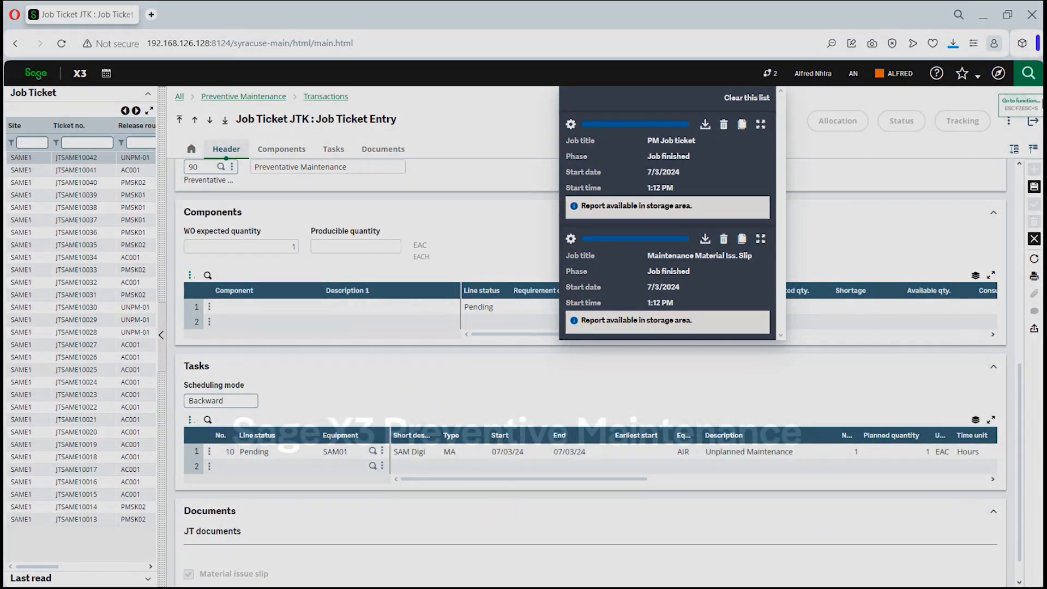
{"action": "left_click", "coordinate": [1034, 239]}
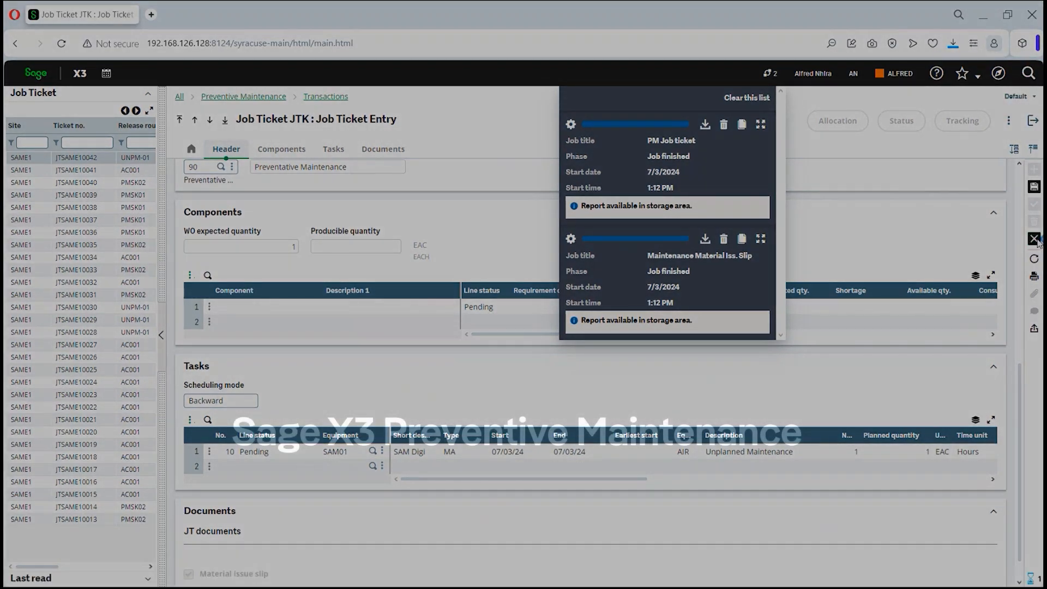